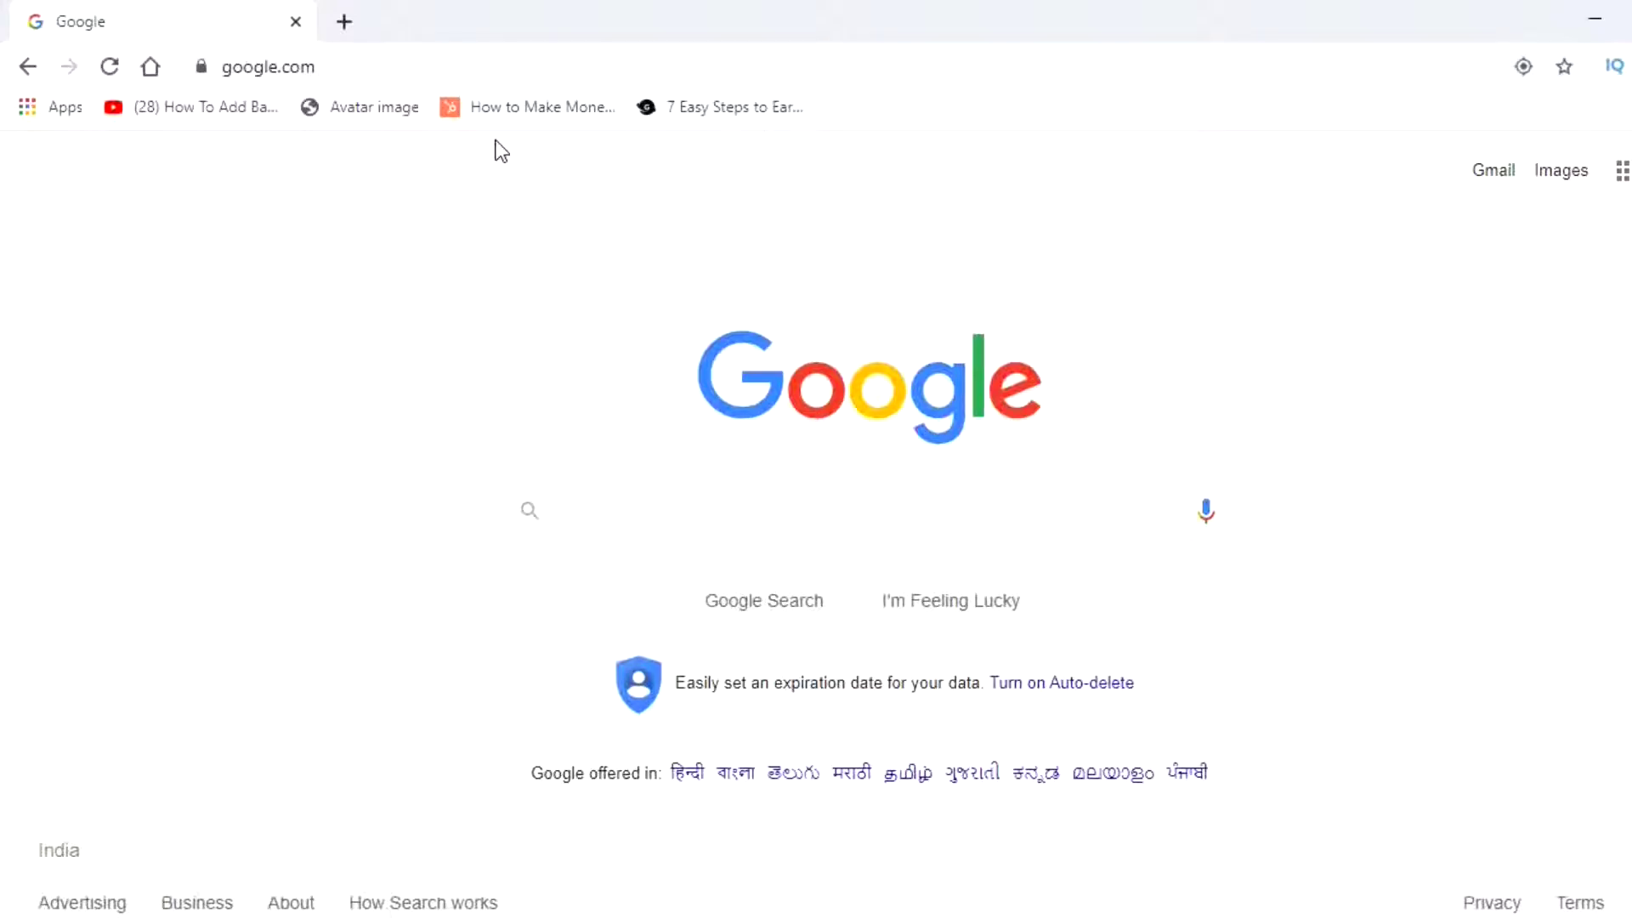
- Search the web for "videoscribe" and open the official "VideoScribe - Whiteboard Video Maker" site
left_click(724, 530)
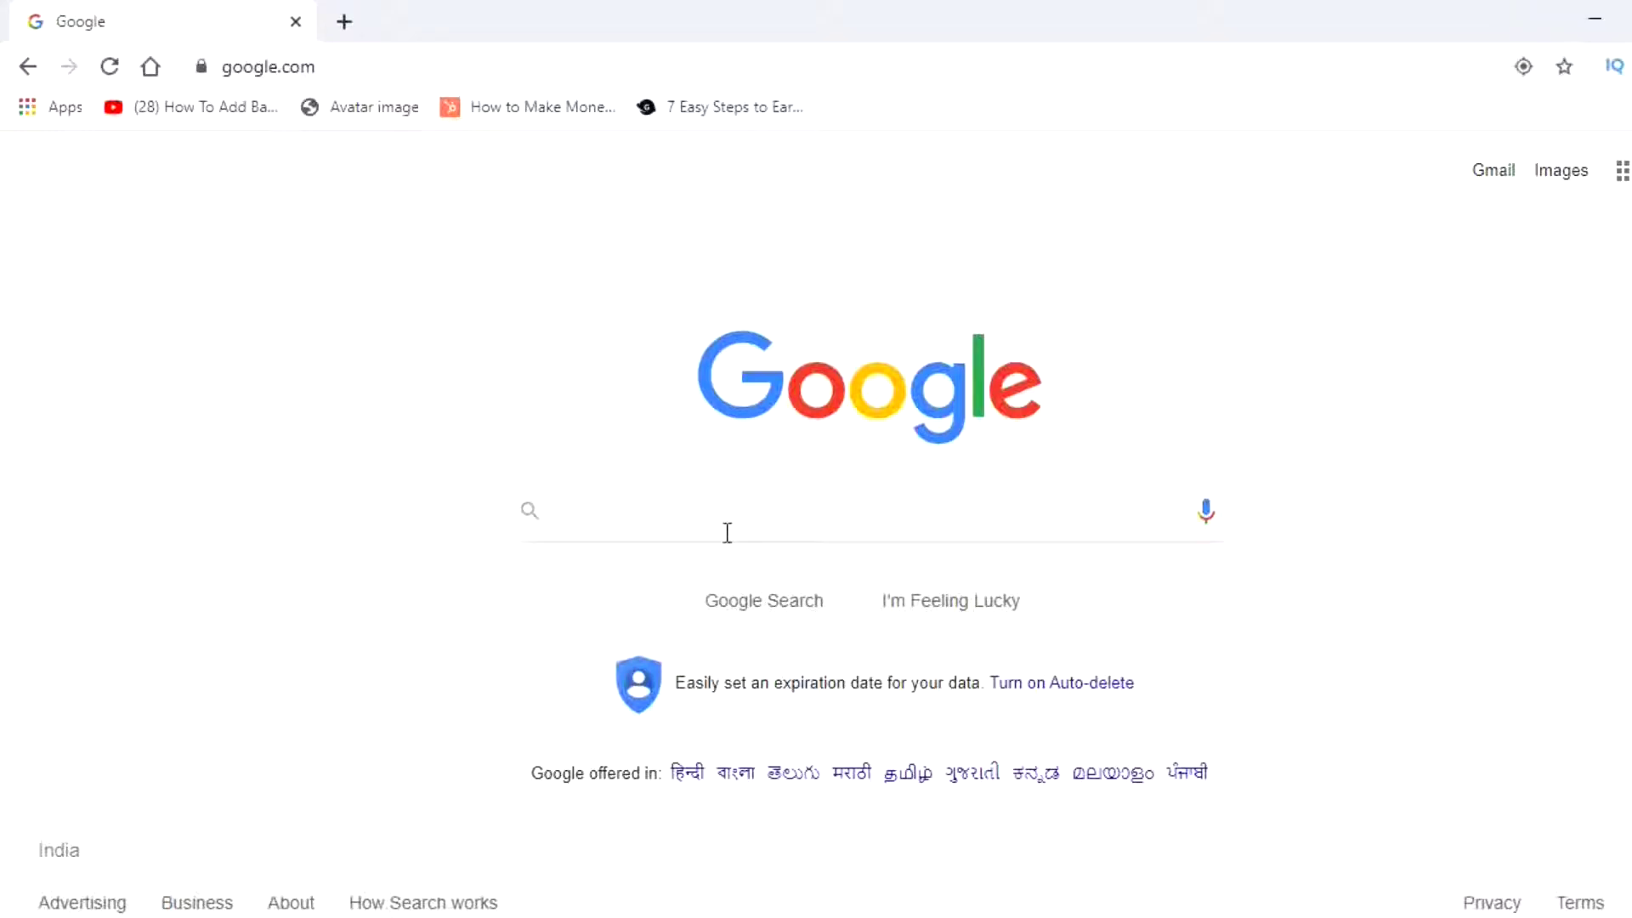
type("video")
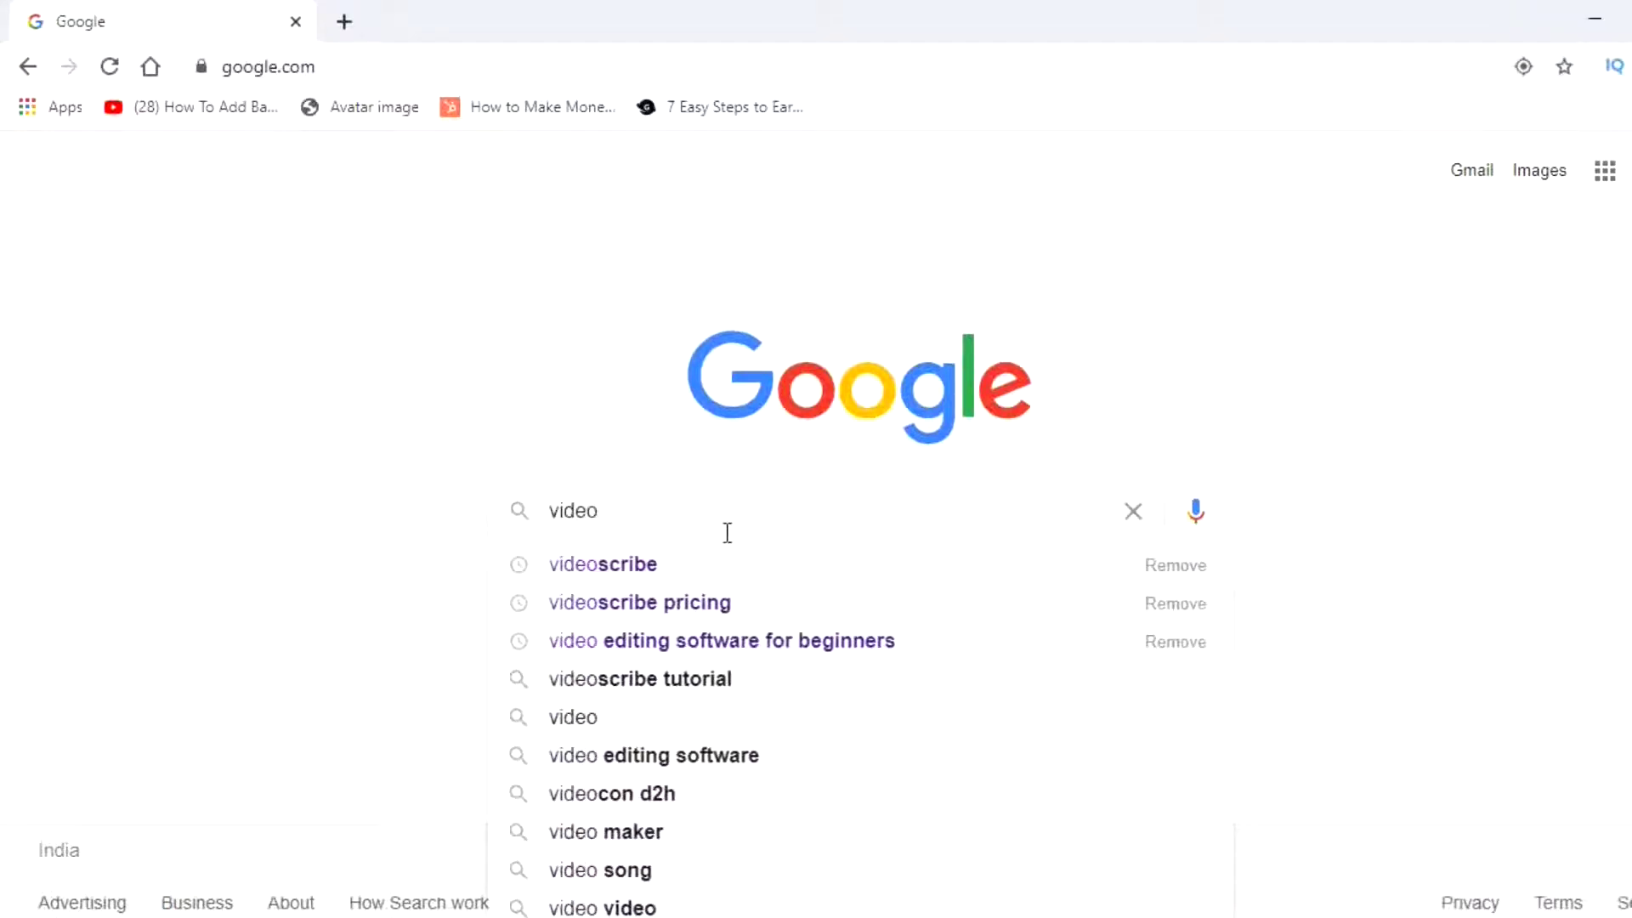
type("scribe")
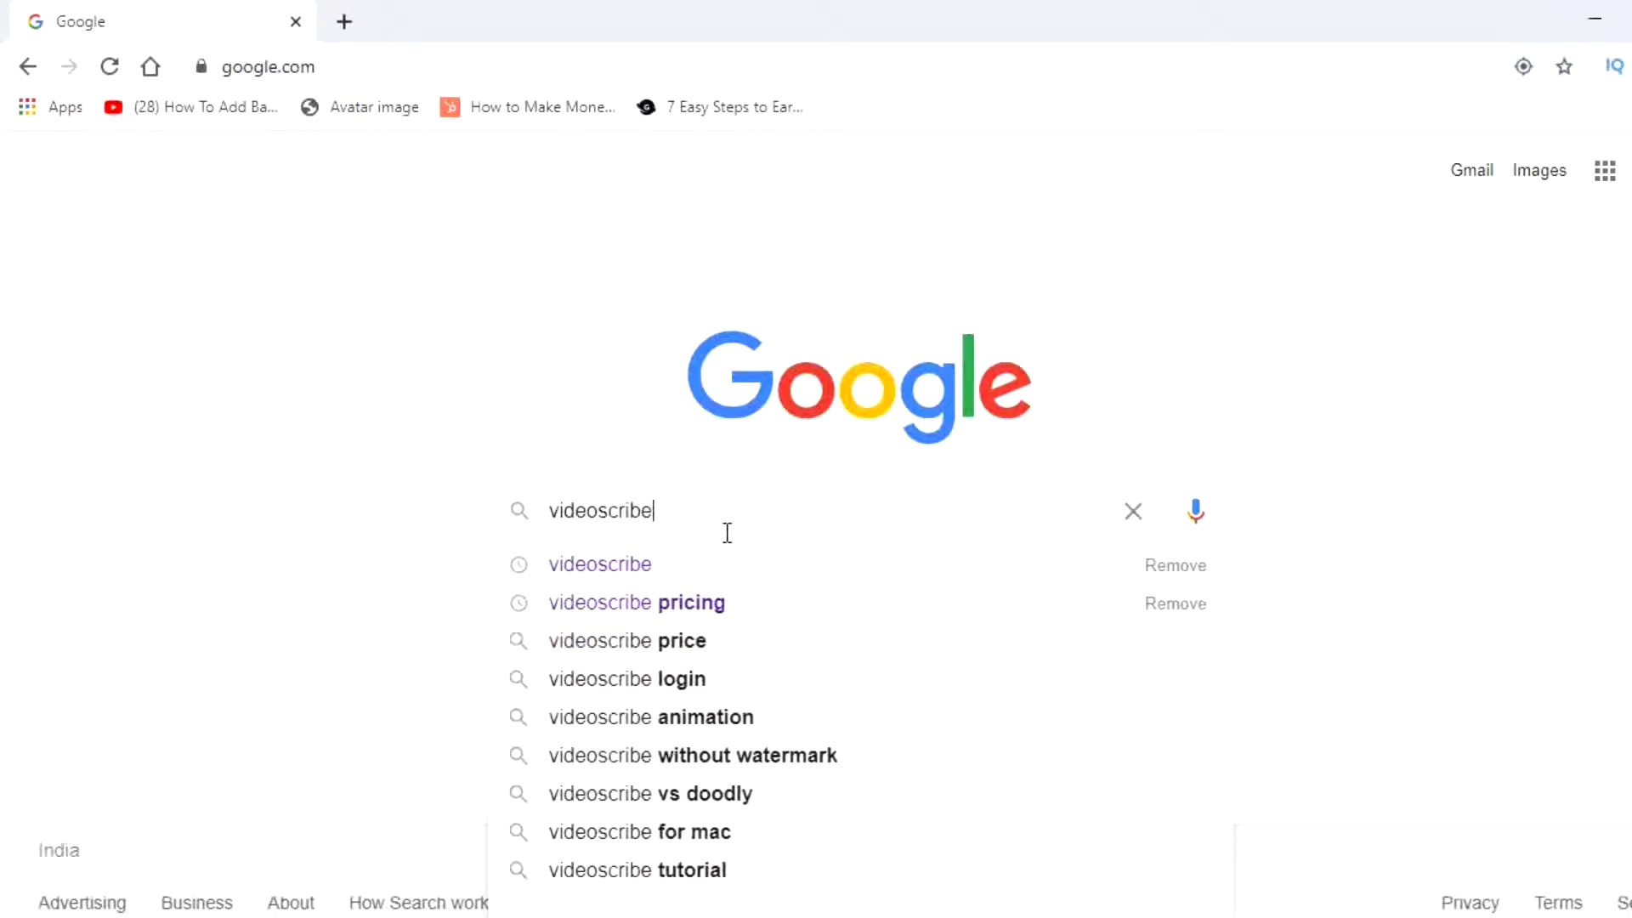
key("Return")
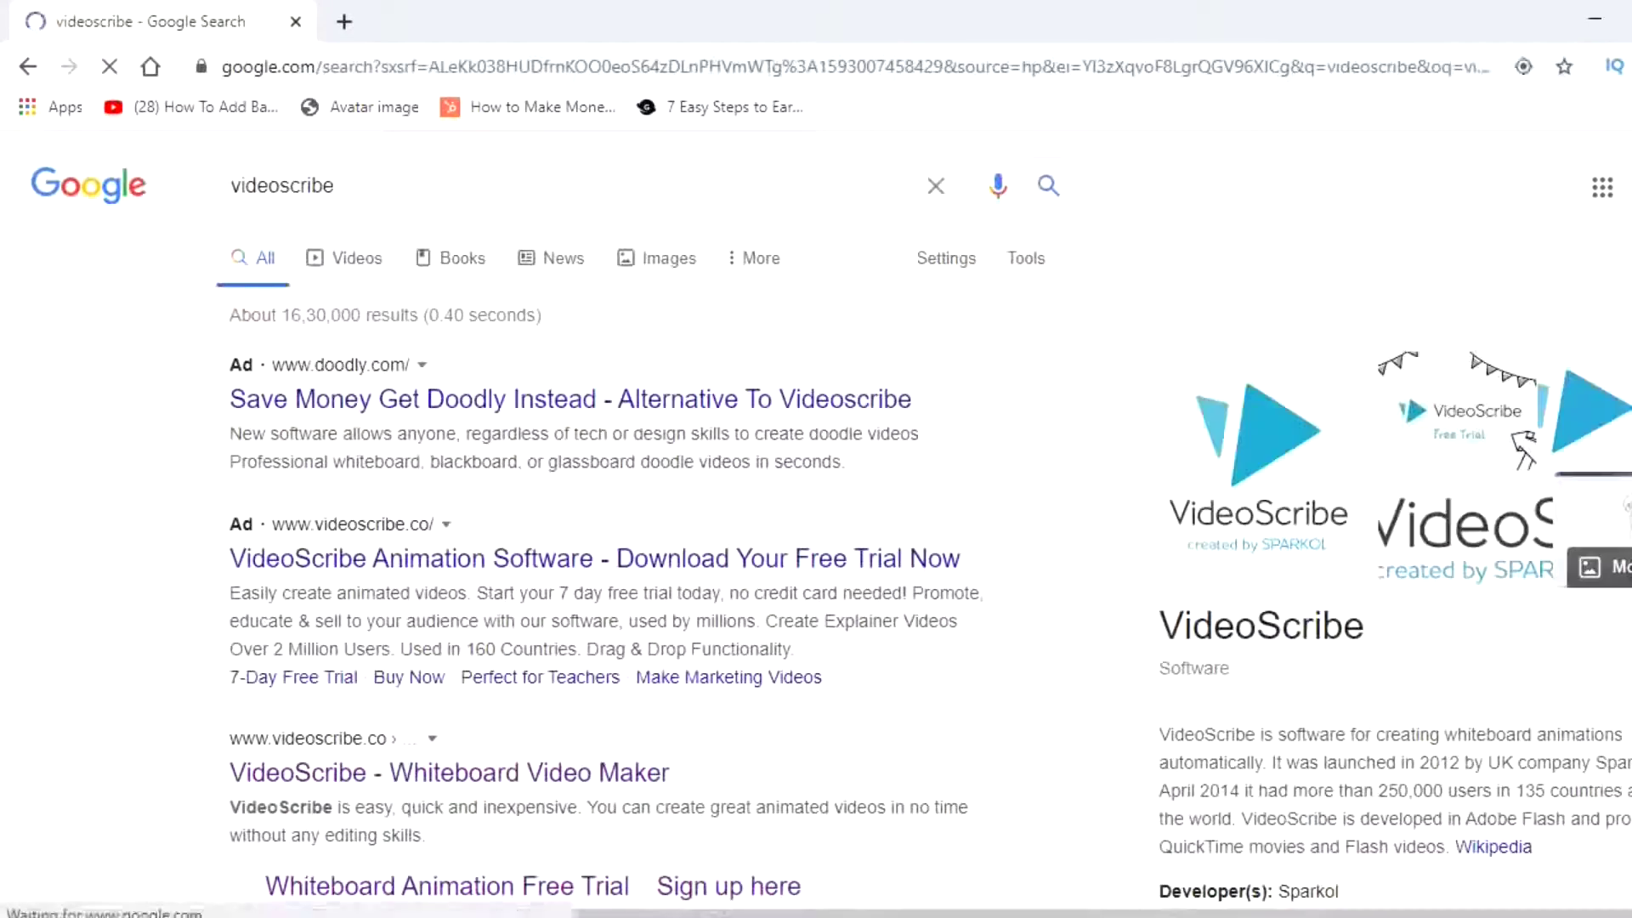
scroll(1235, 396, "down", 4)
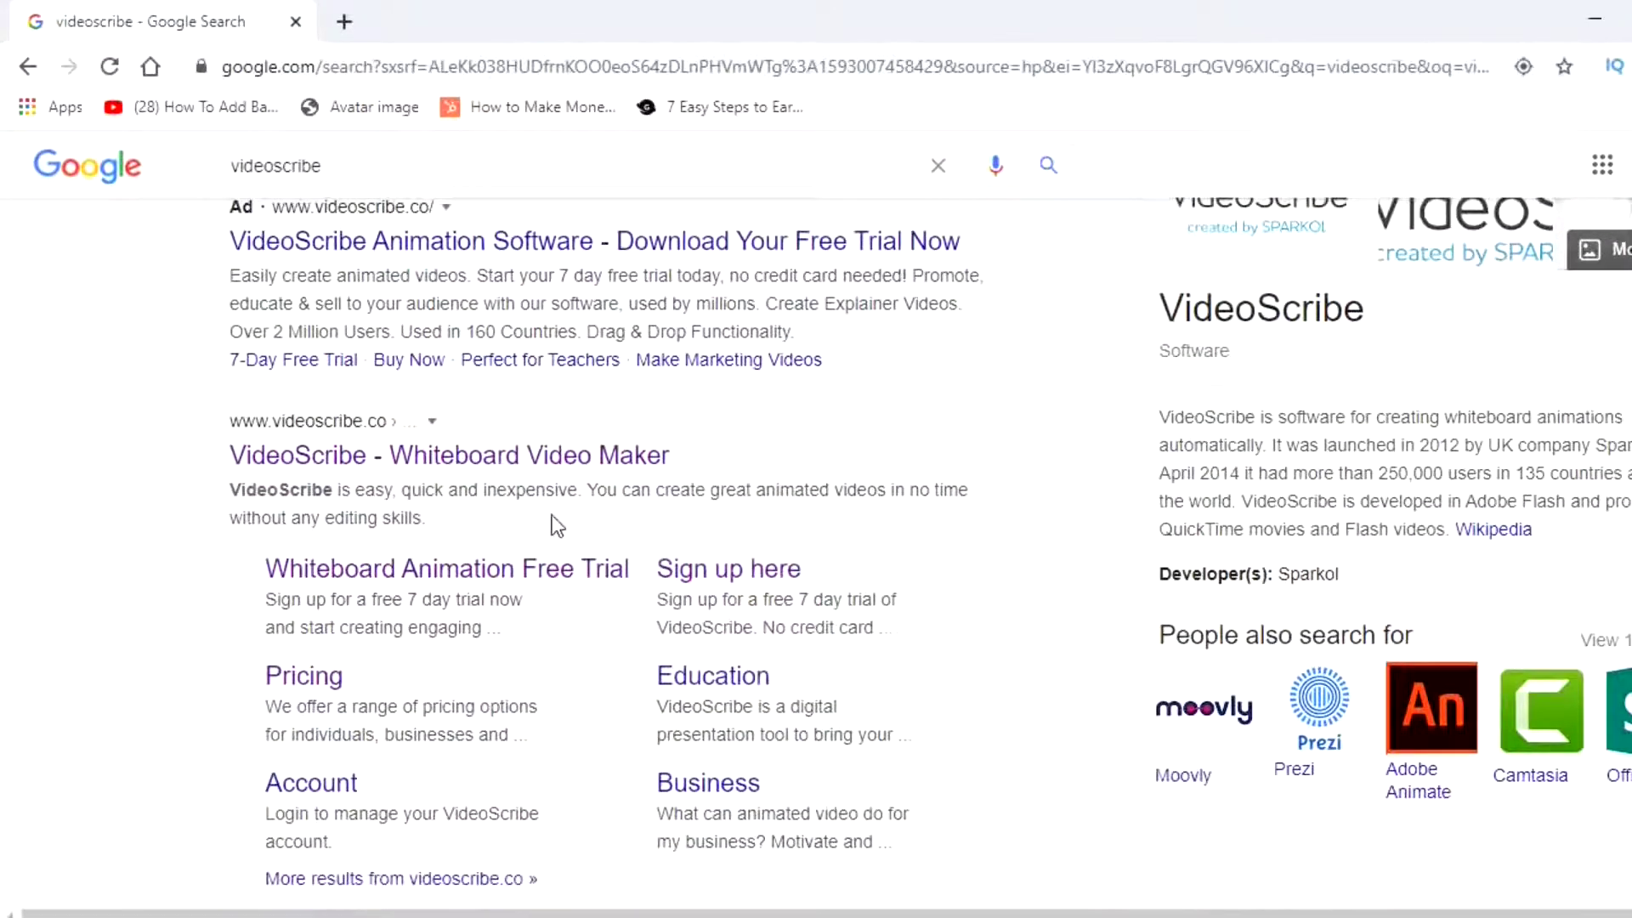
left_click(508, 469)
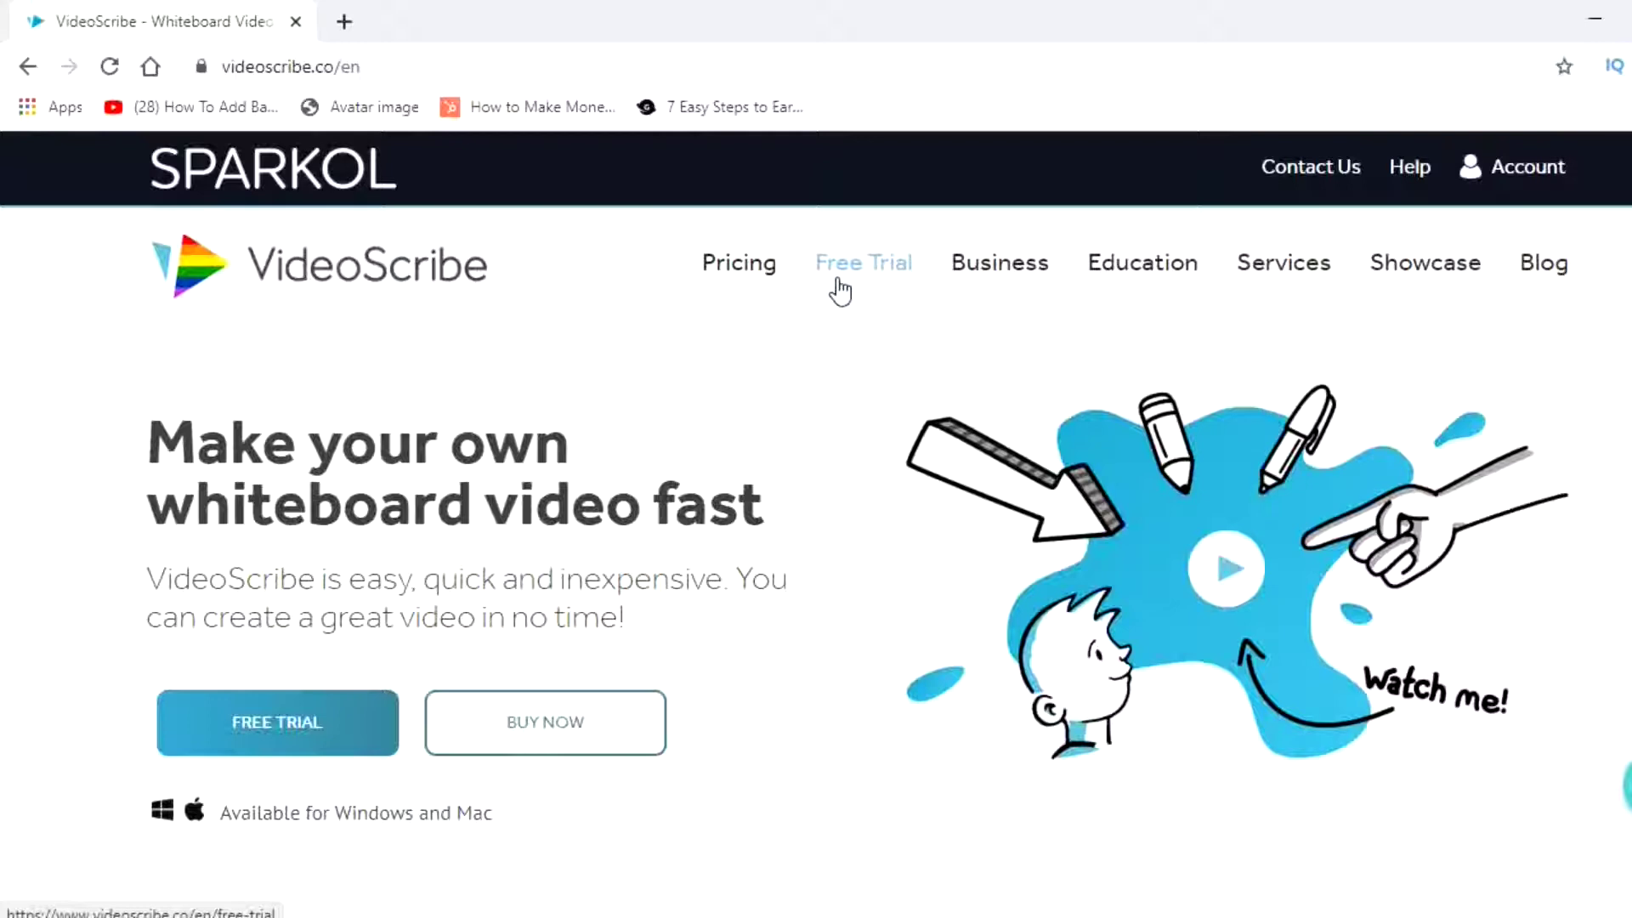
- Open the VideoScribe pricing page and review the monthly, yearly and quarterly plans for single users
left_click(767, 280)
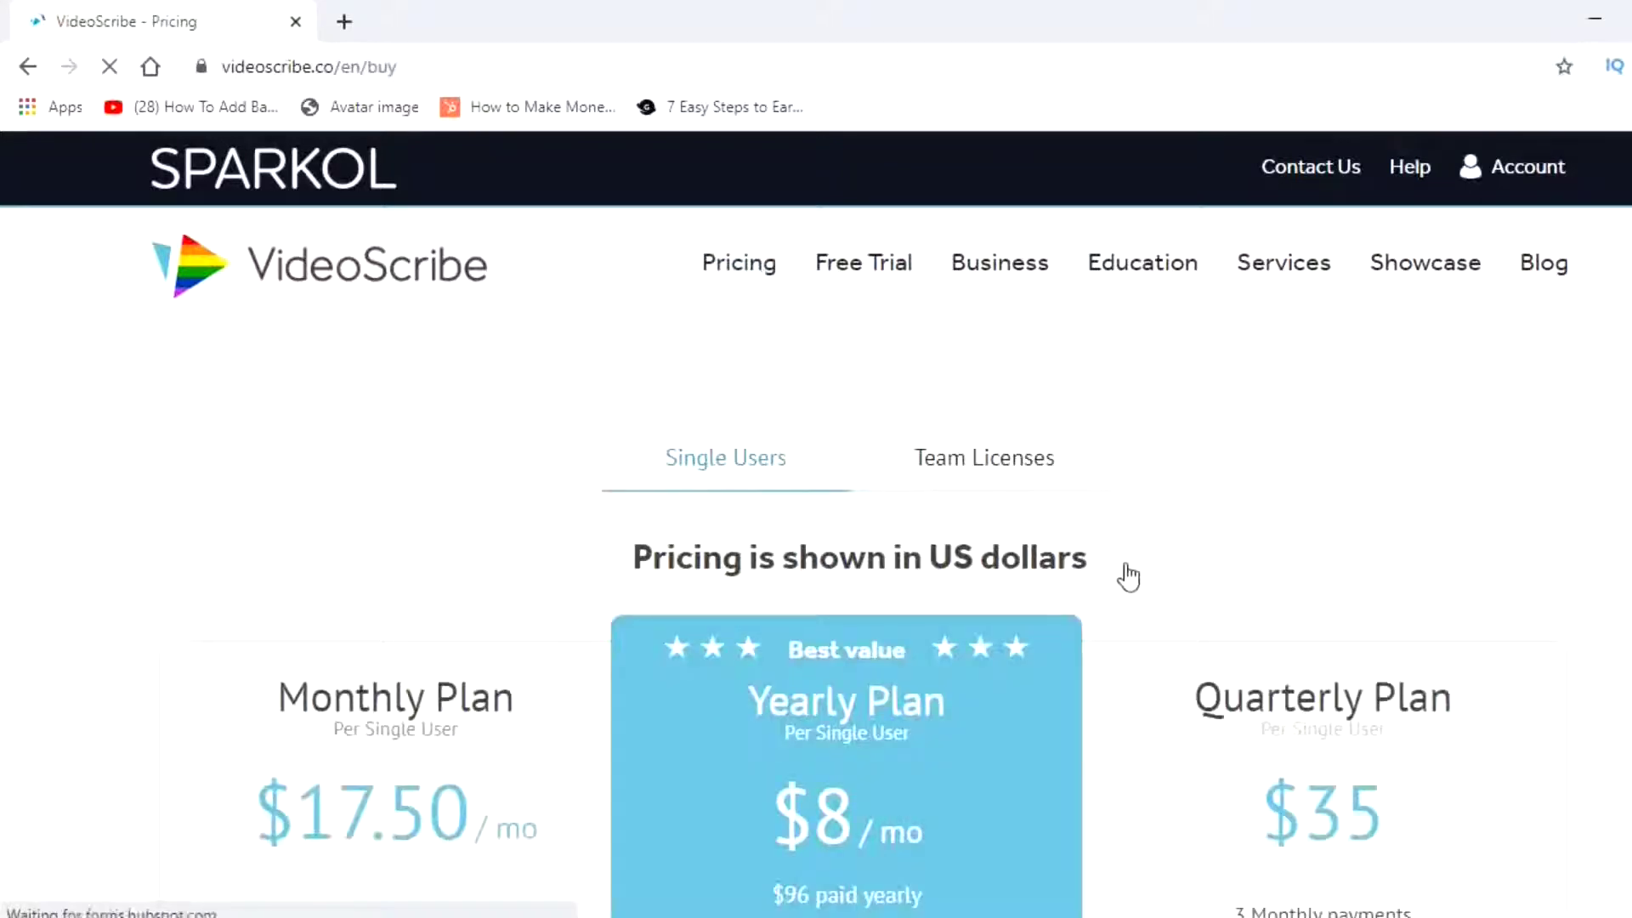
scroll(816, 510, "down", 3)
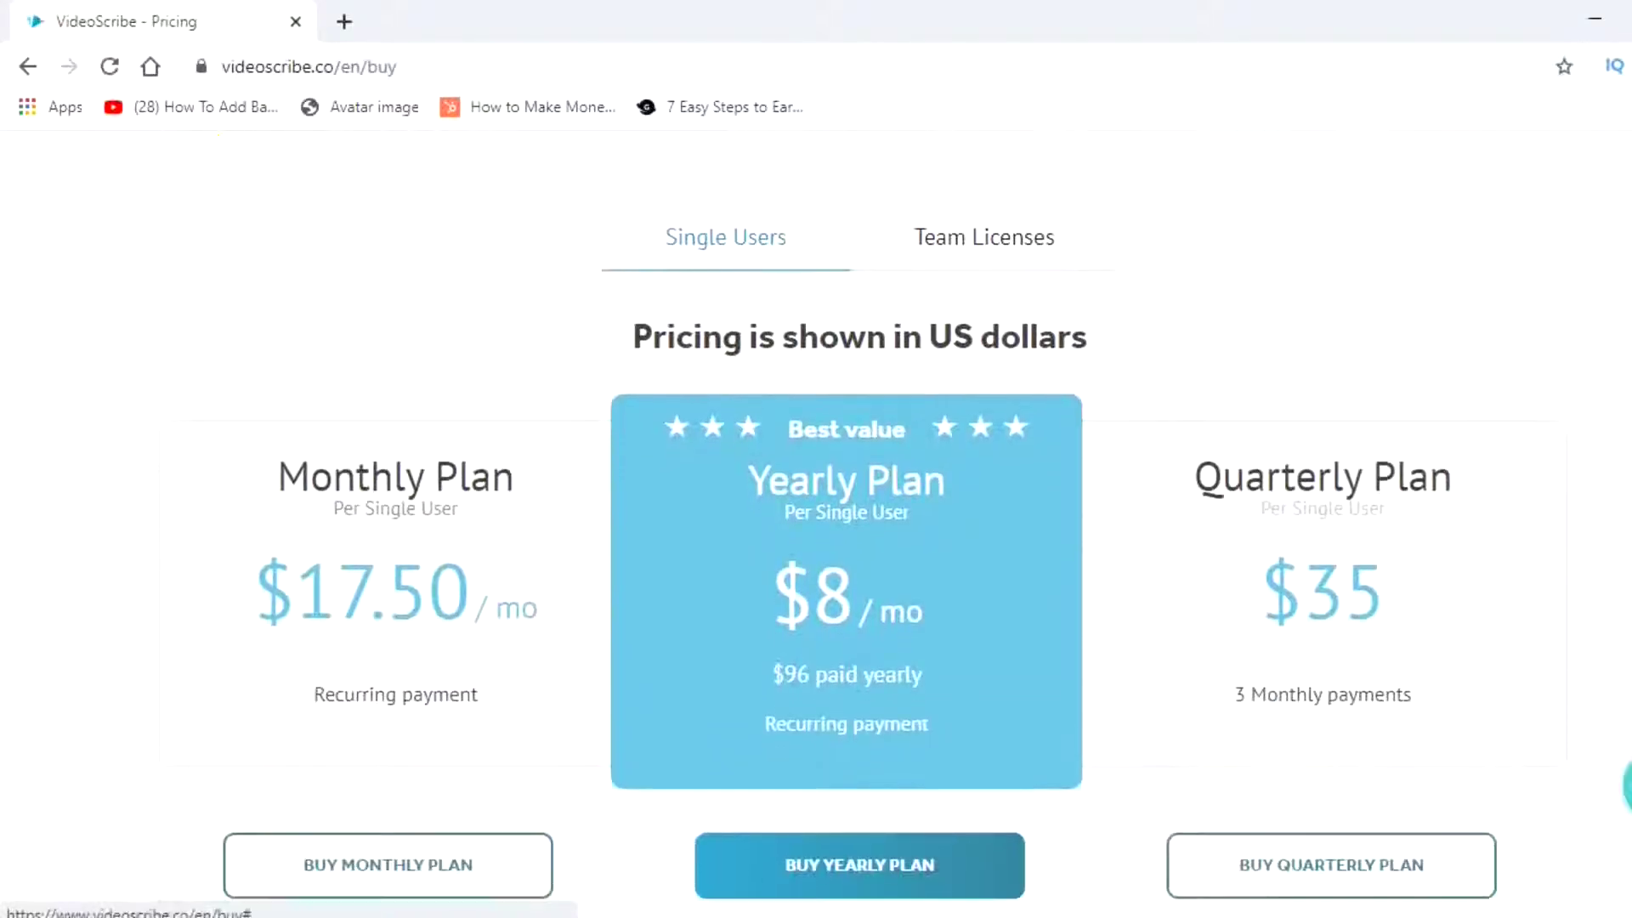
scroll(816, 510, "down", 2)
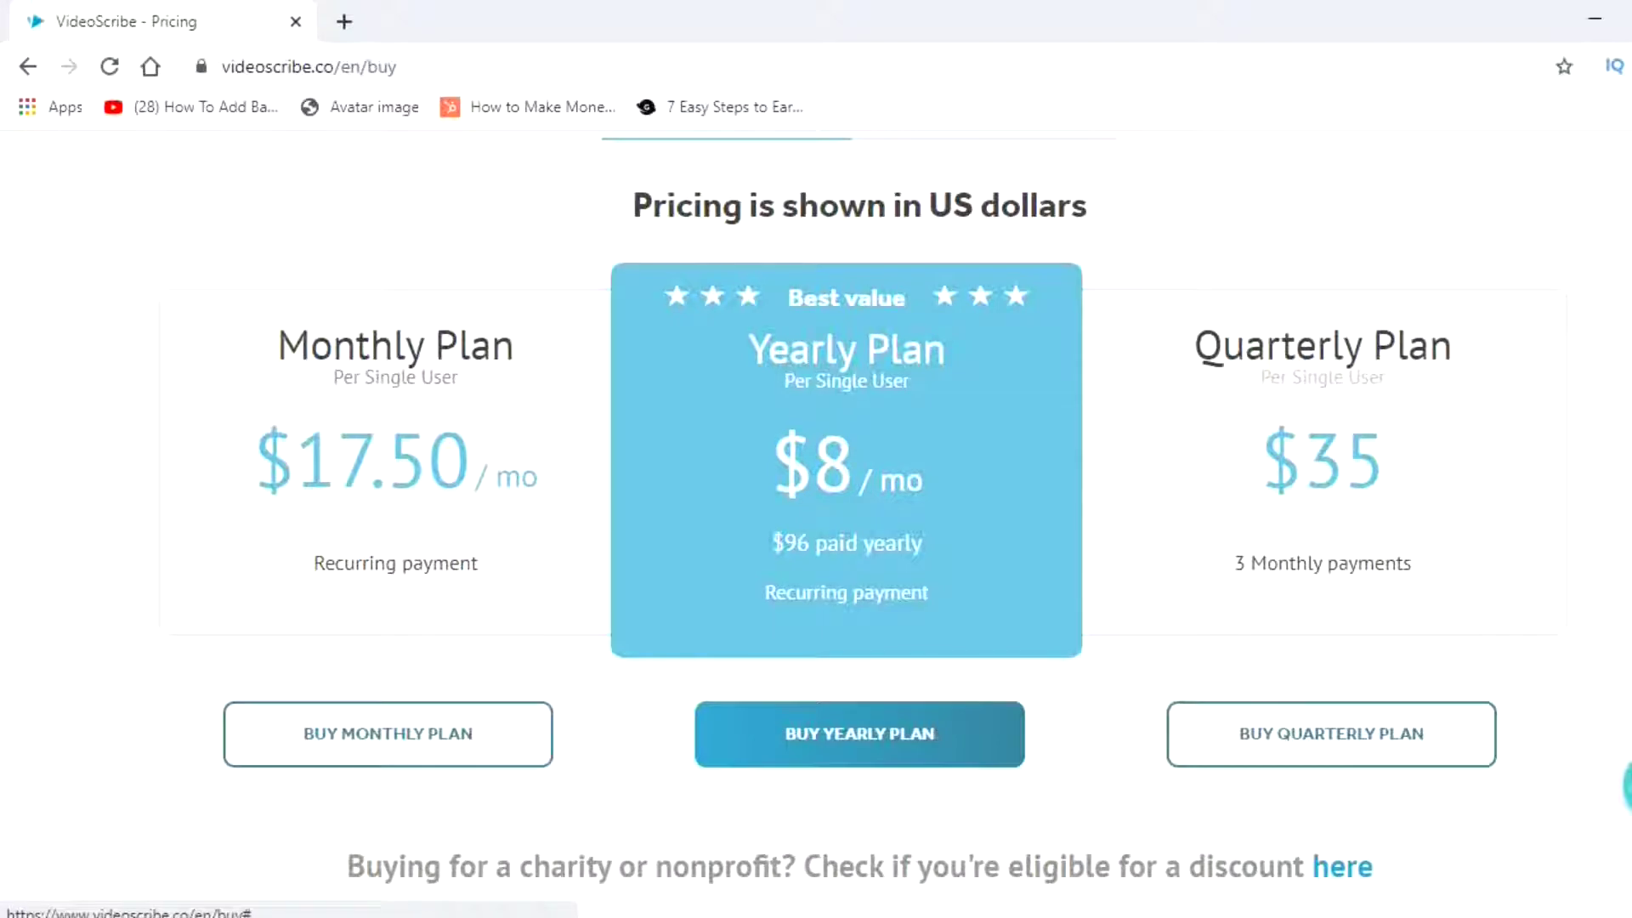
- Show the Team Licenses pricing and examine the per-user prices for the different team sizes
scroll(1210, 379, "up", 2)
left_click(1061, 325)
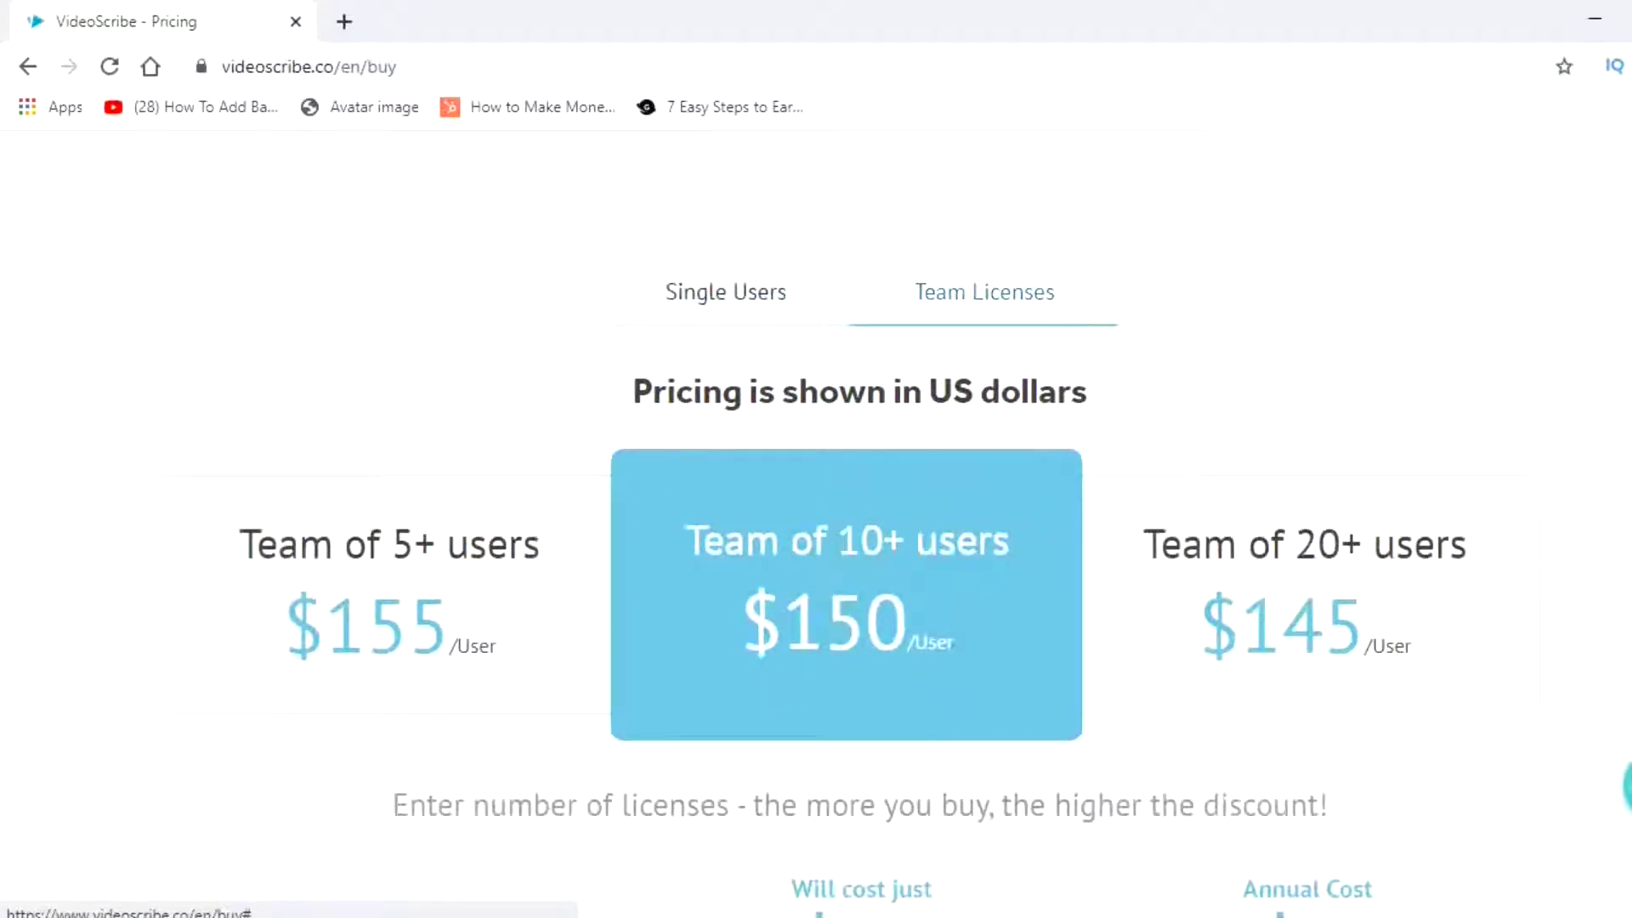
scroll(816, 510, "down", 1)
scroll(816, 510, "down", 1)
scroll(816, 510, "up", 3)
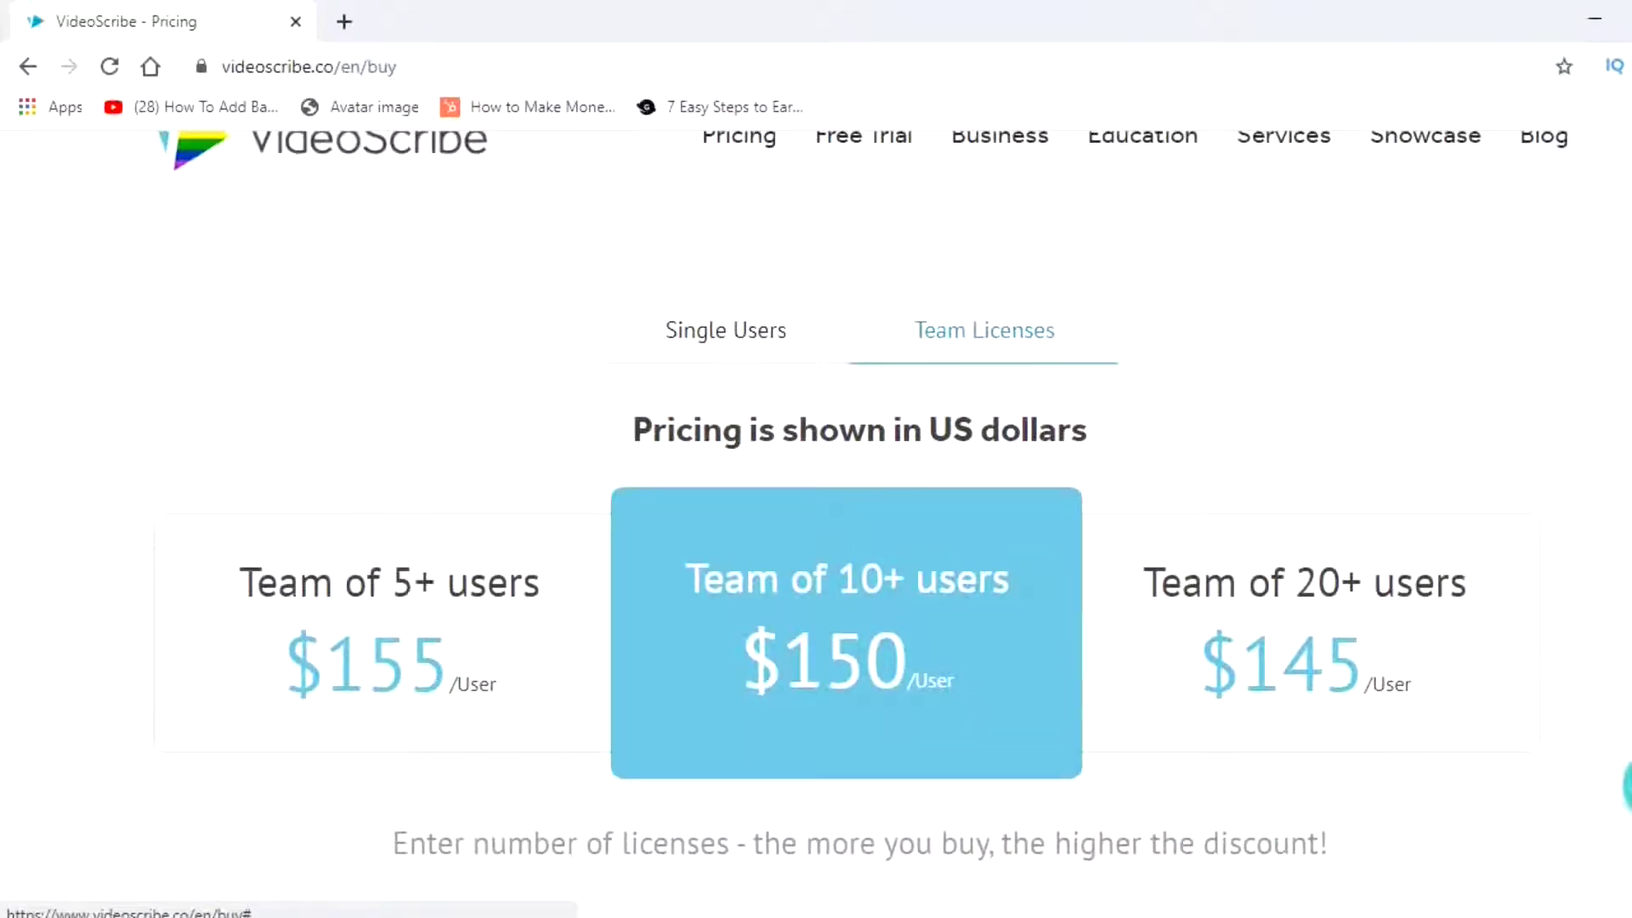
scroll(816, 510, "down", 1)
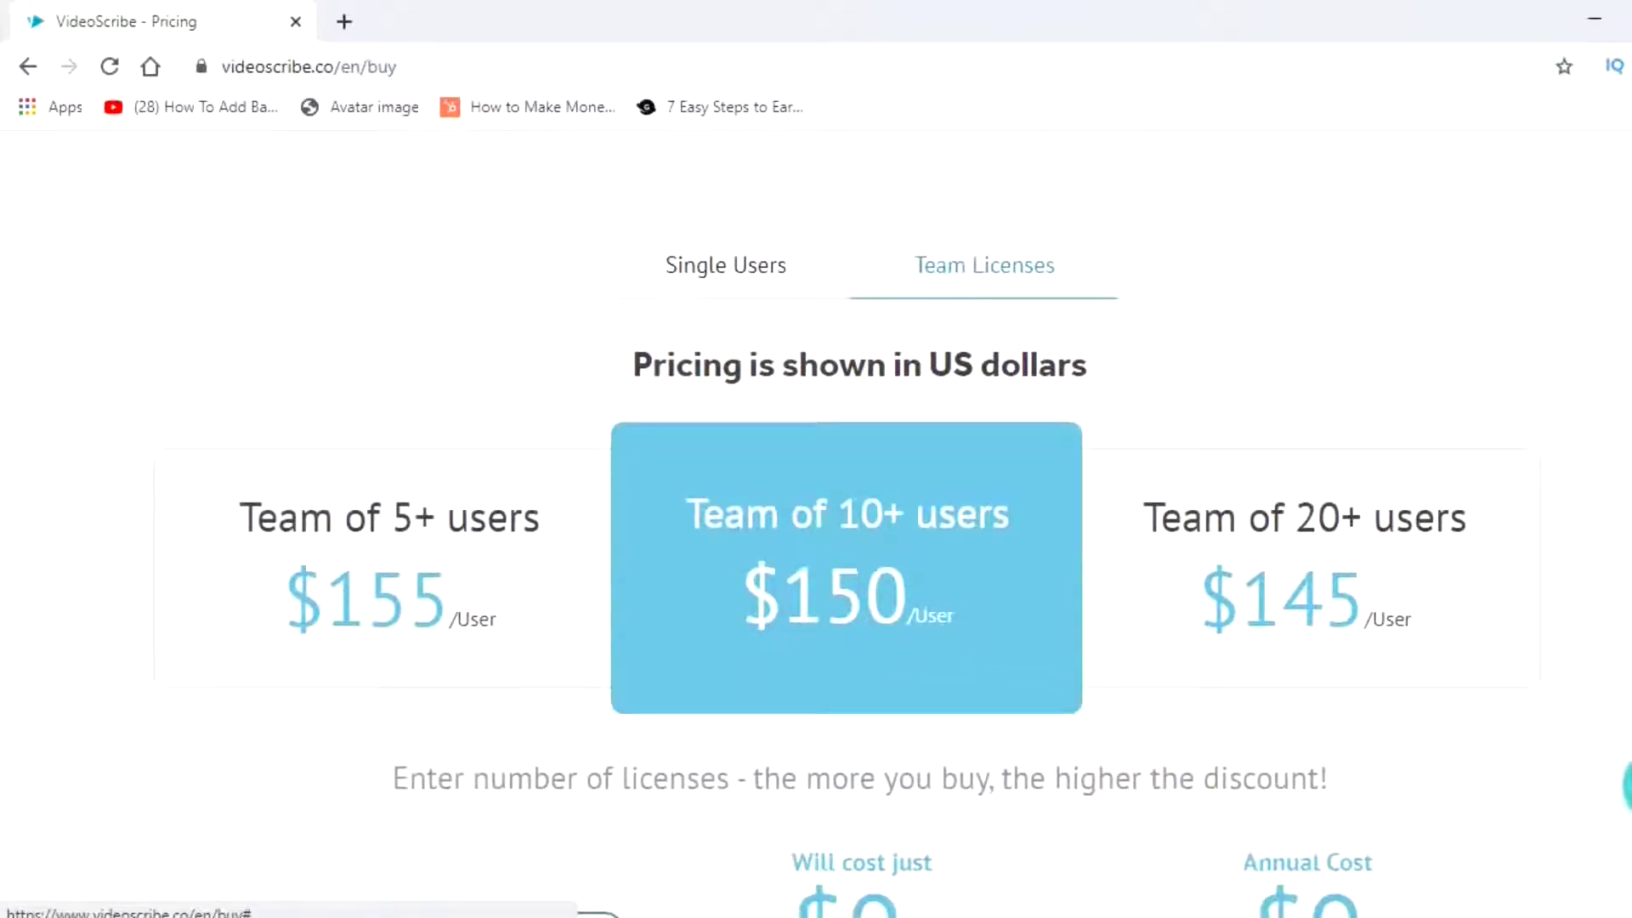
scroll(816, 510, "up", 1)
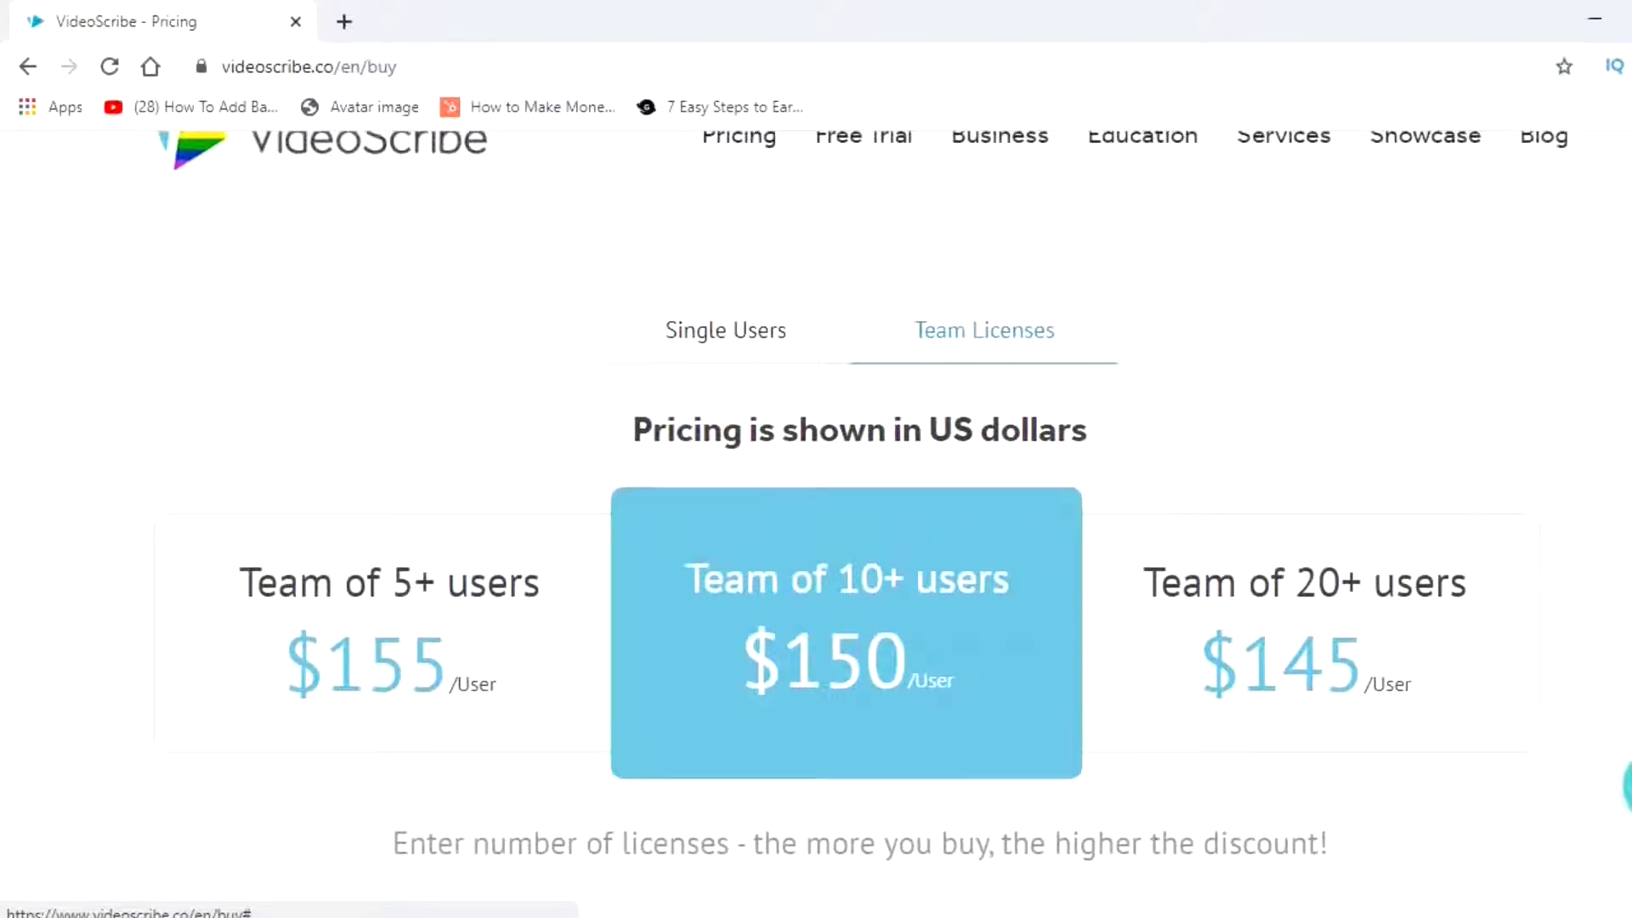
scroll(816, 510, "up", 2)
scroll(816, 510, "down", 2)
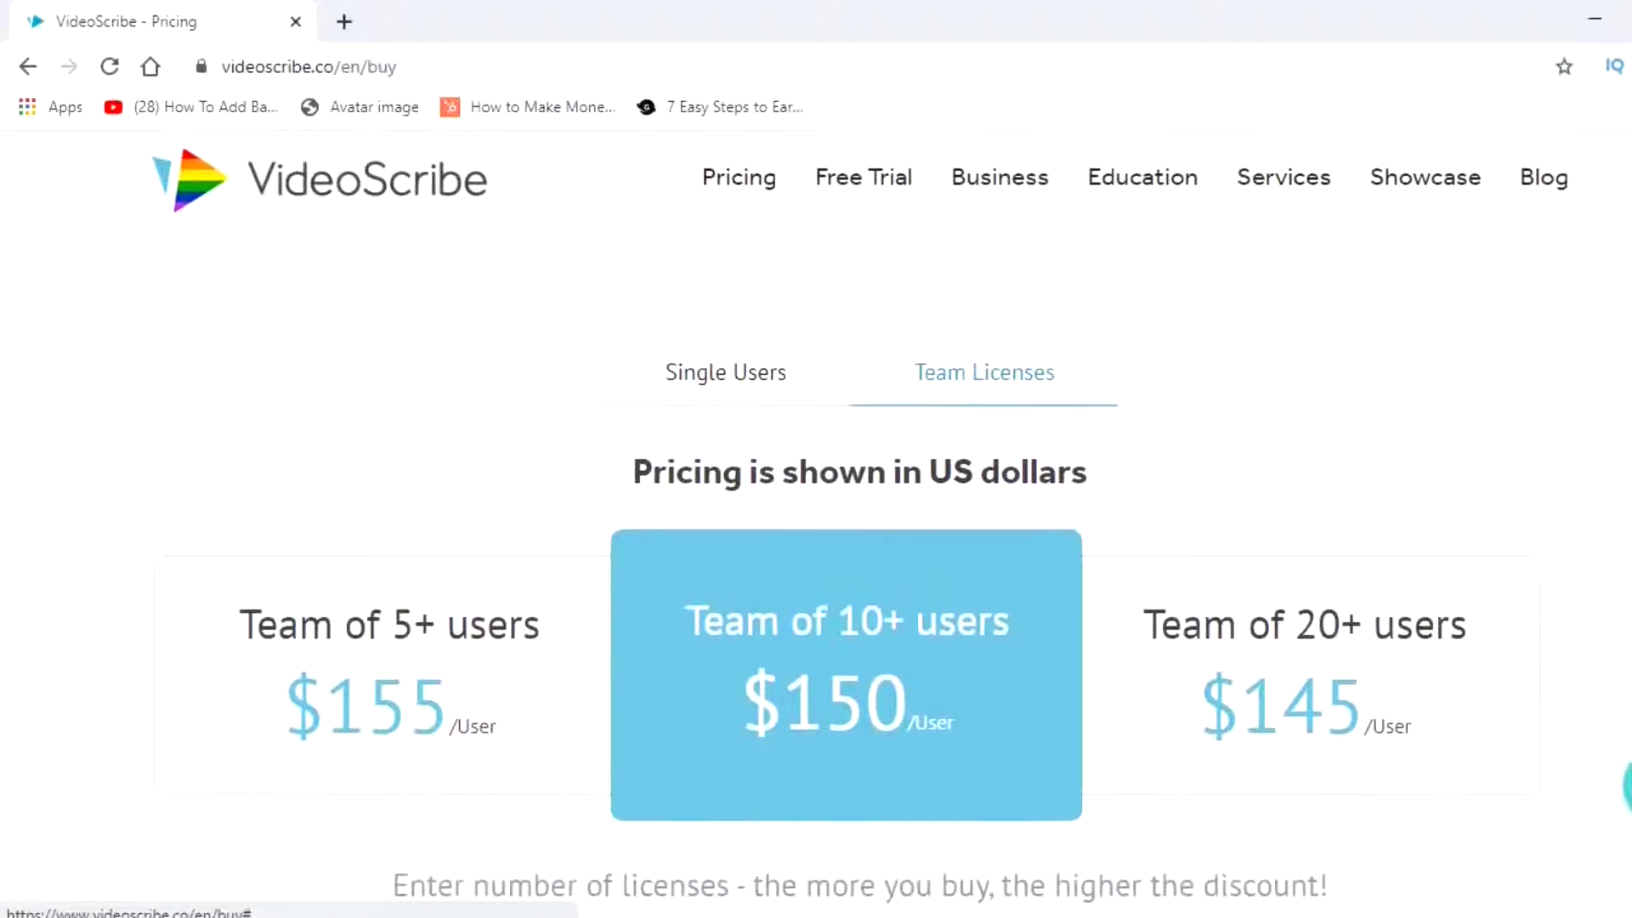
scroll(816, 510, "up", 2)
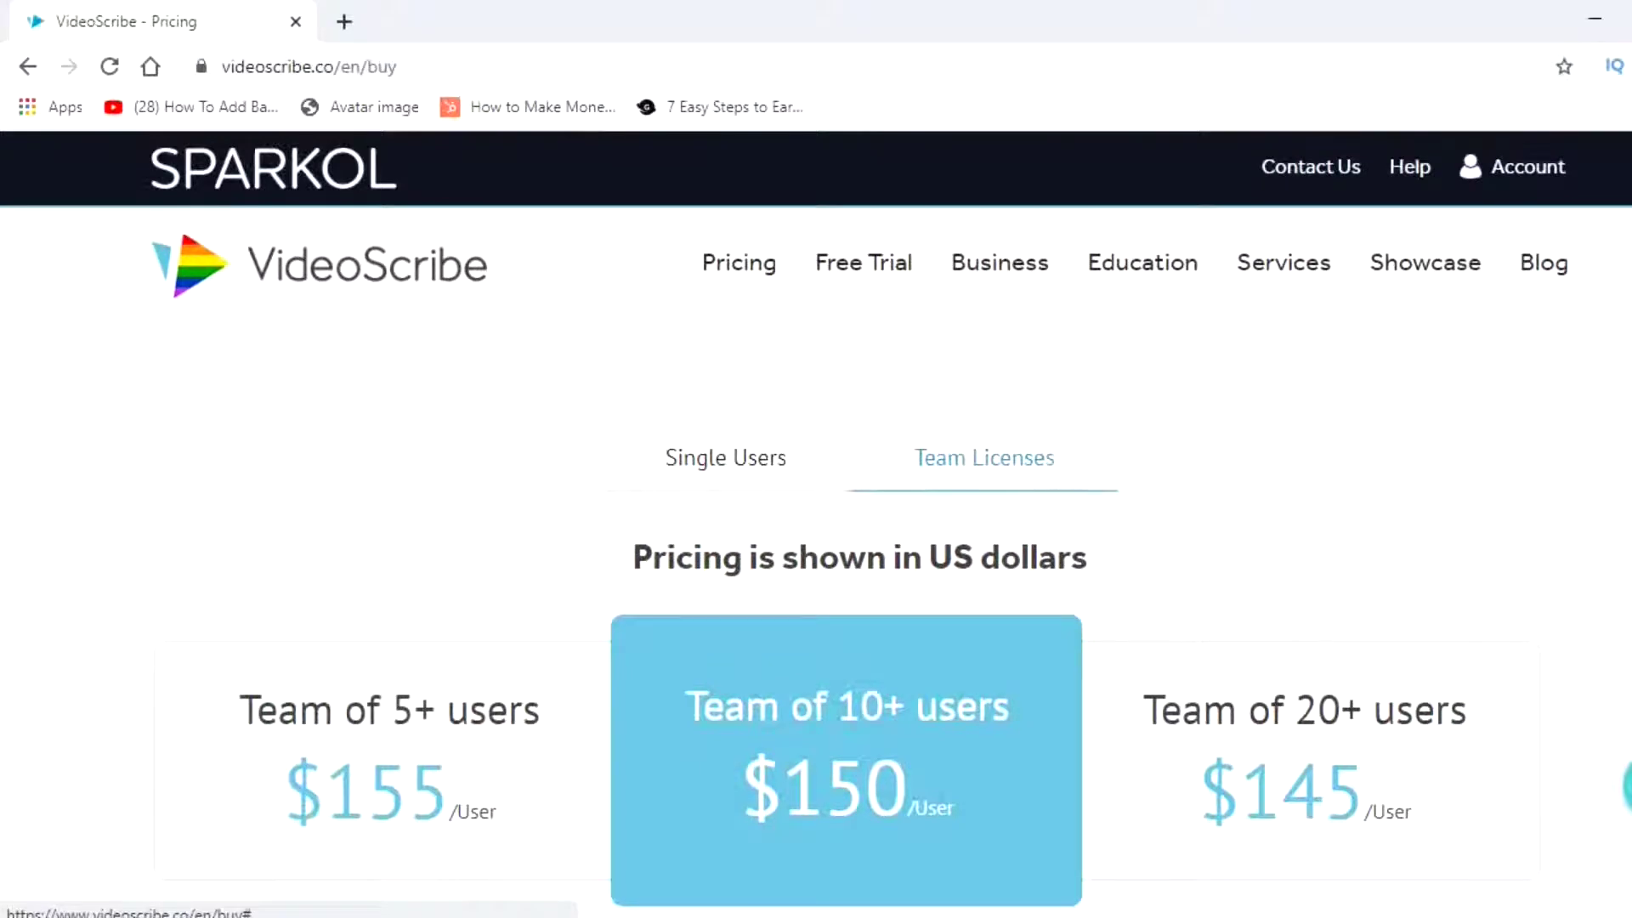
scroll(816, 510, "down", 2)
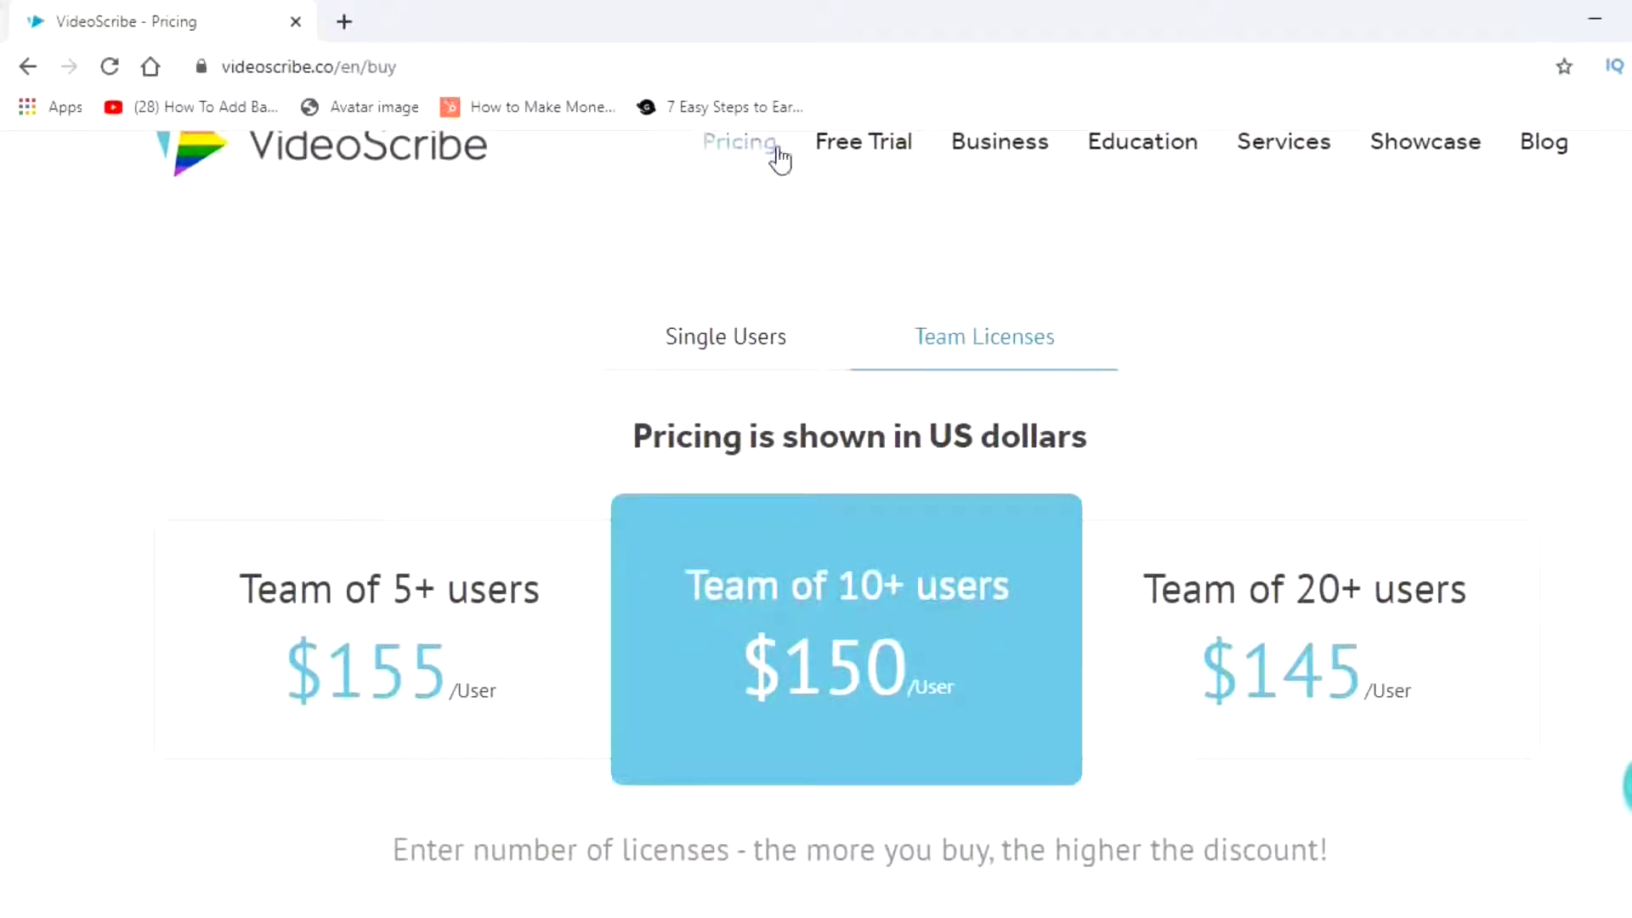
- Return to the VideoScribe home page and open the free trial sign-up form
left_click(28, 68)
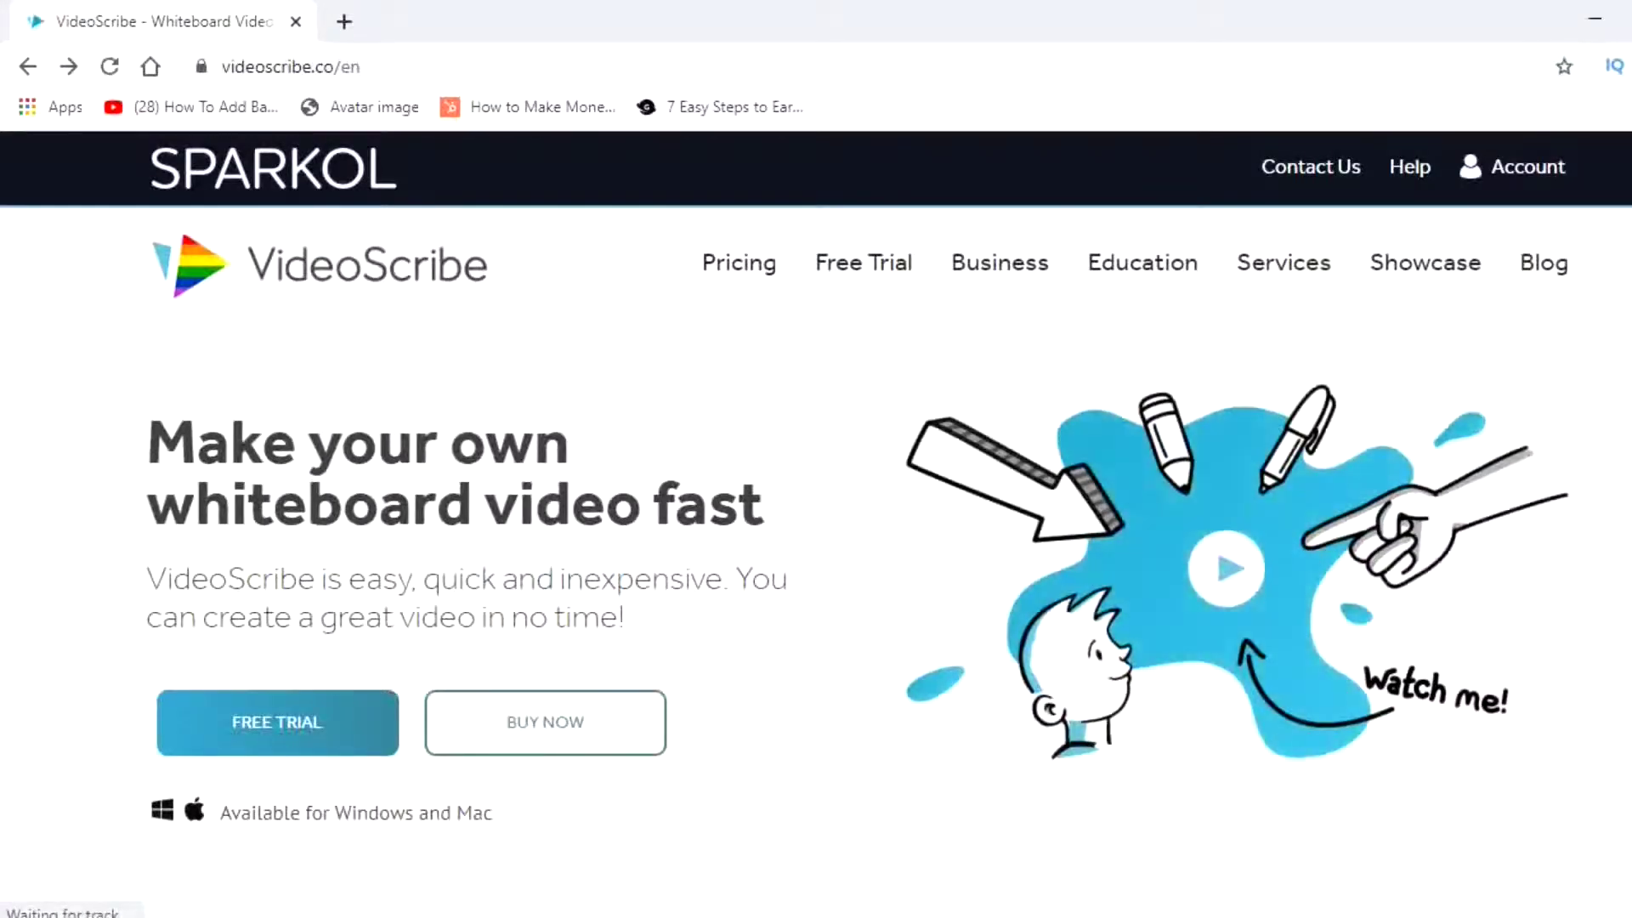
scroll(1625, 783, "down", 2)
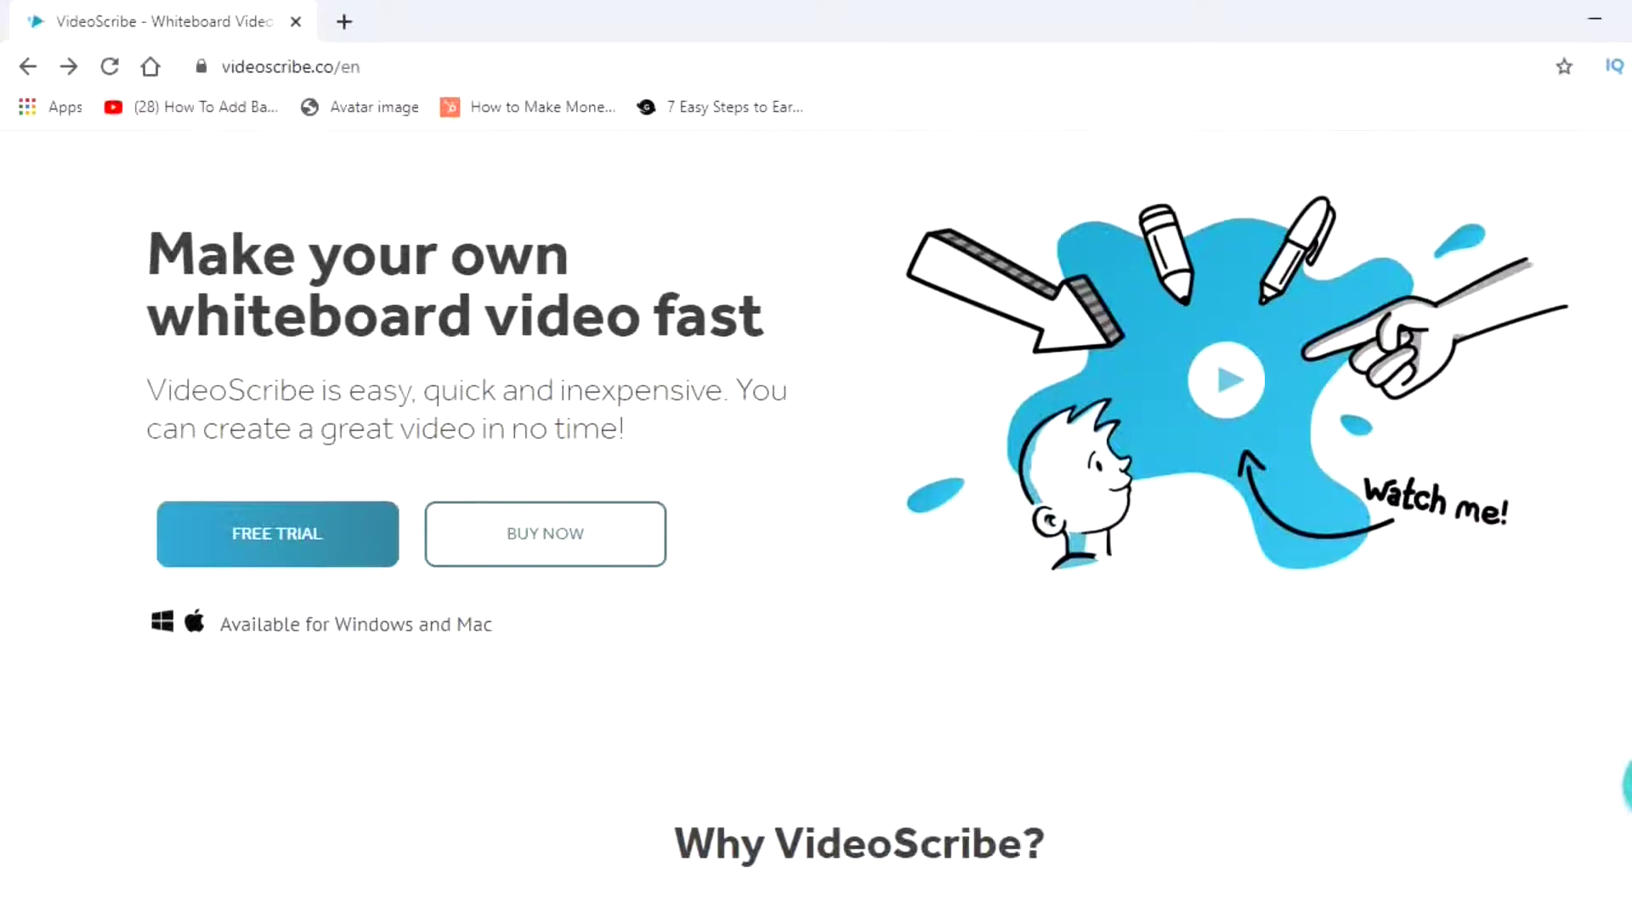
scroll(1120, 273, "up", 1)
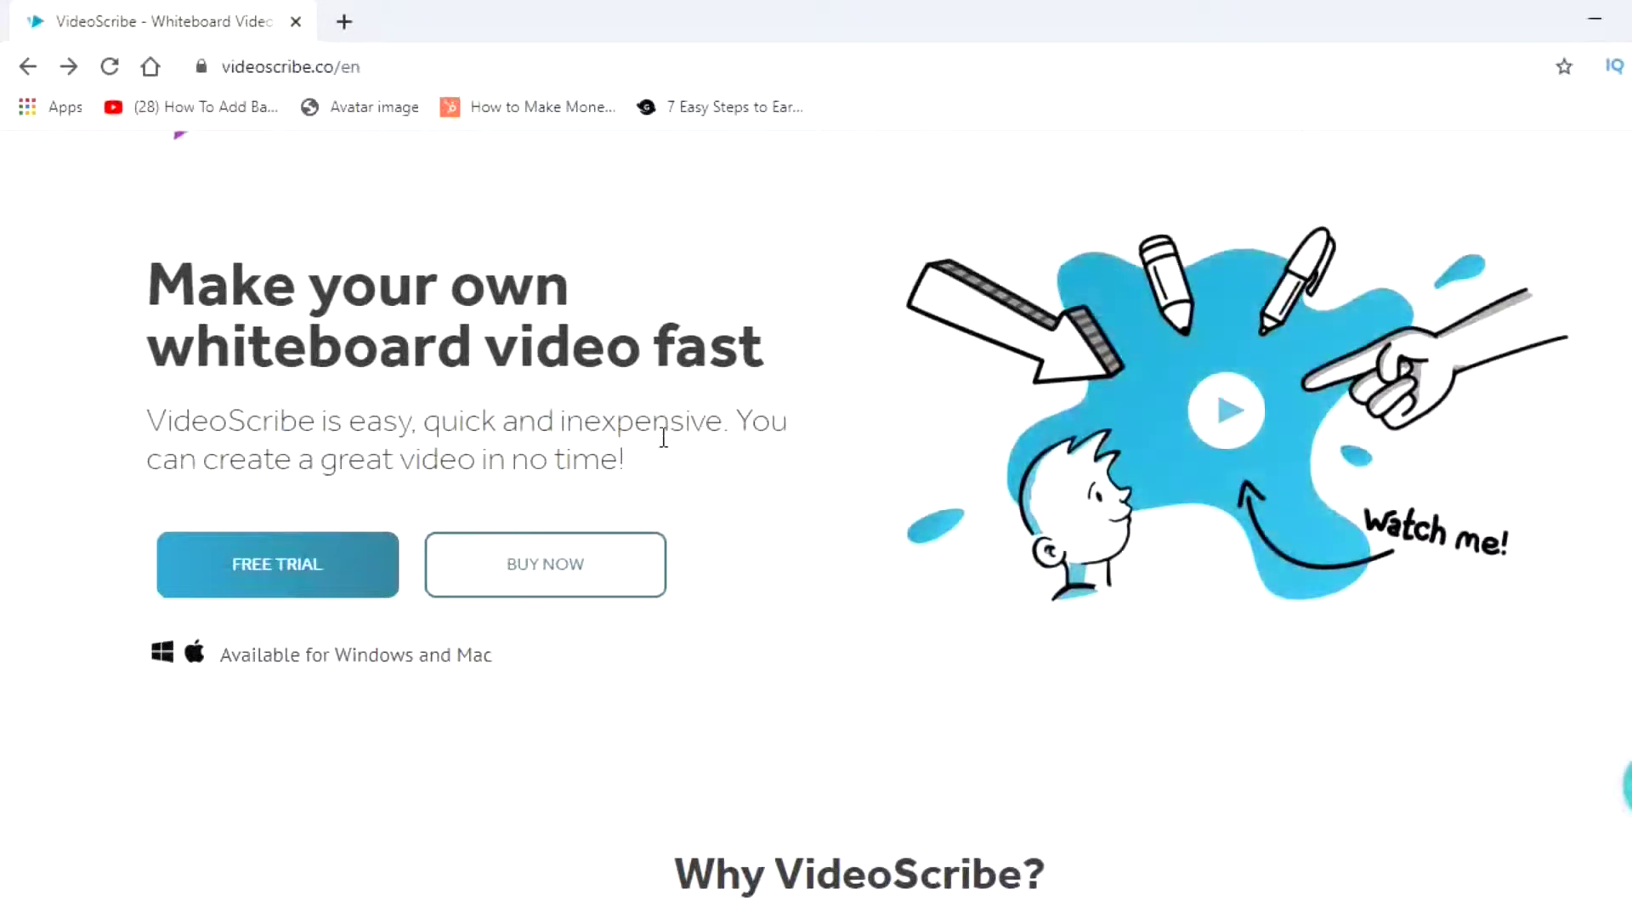
left_click(321, 572)
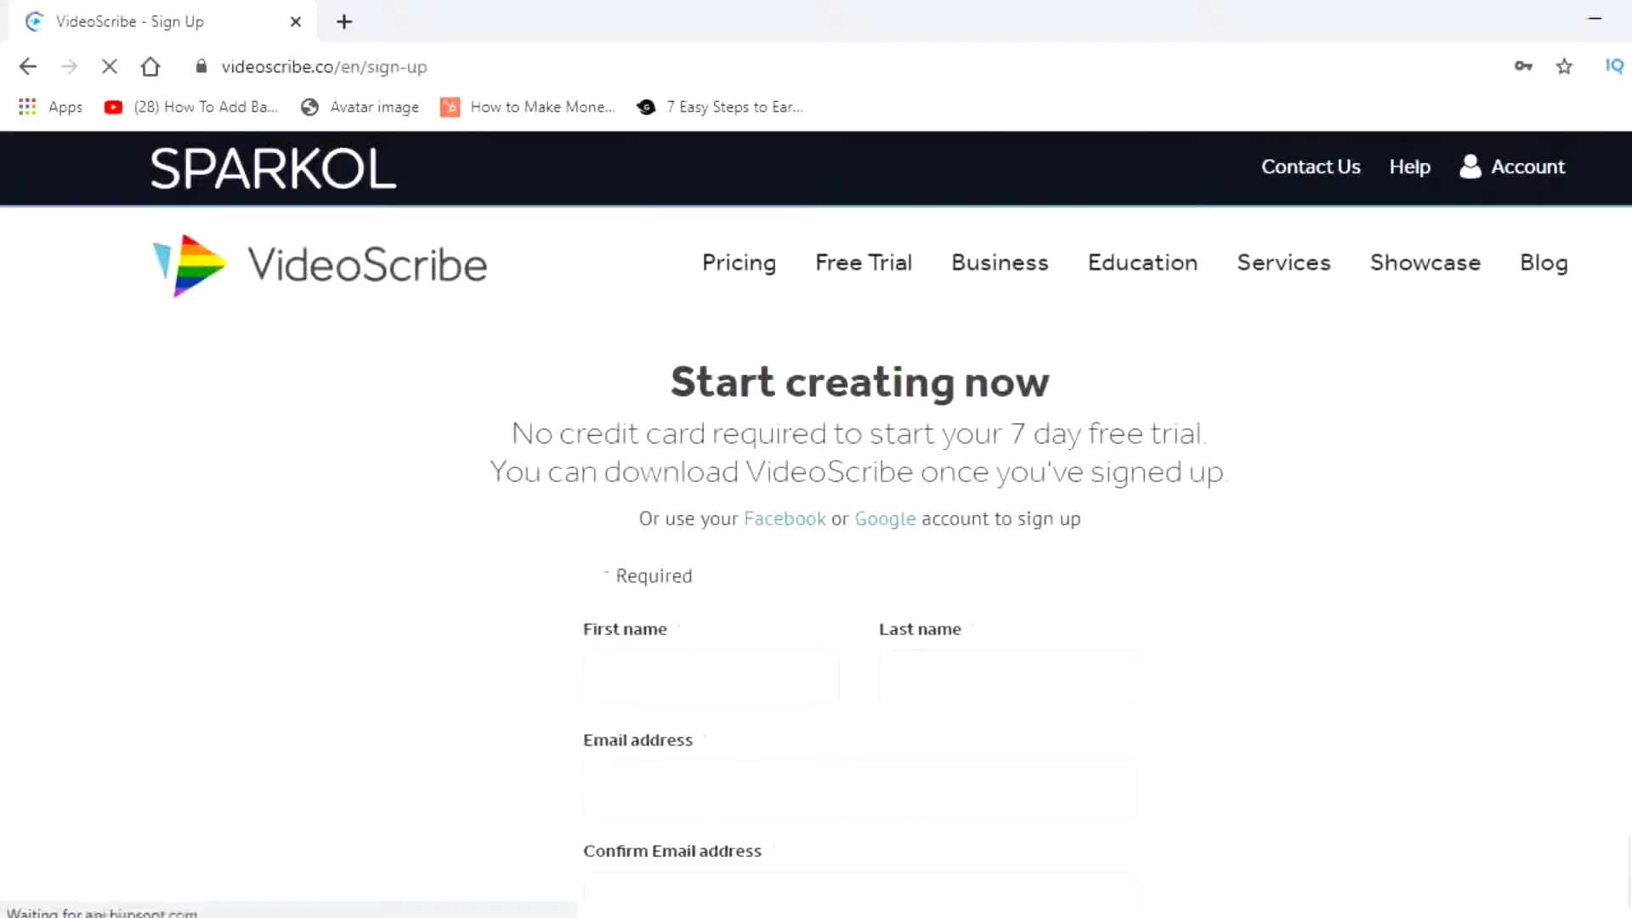
- Examine the free trial sign-up form, including its required fields, password rules, terms agreement and account creation option
scroll(816, 510, "down", 3)
scroll(816, 510, "down", 2)
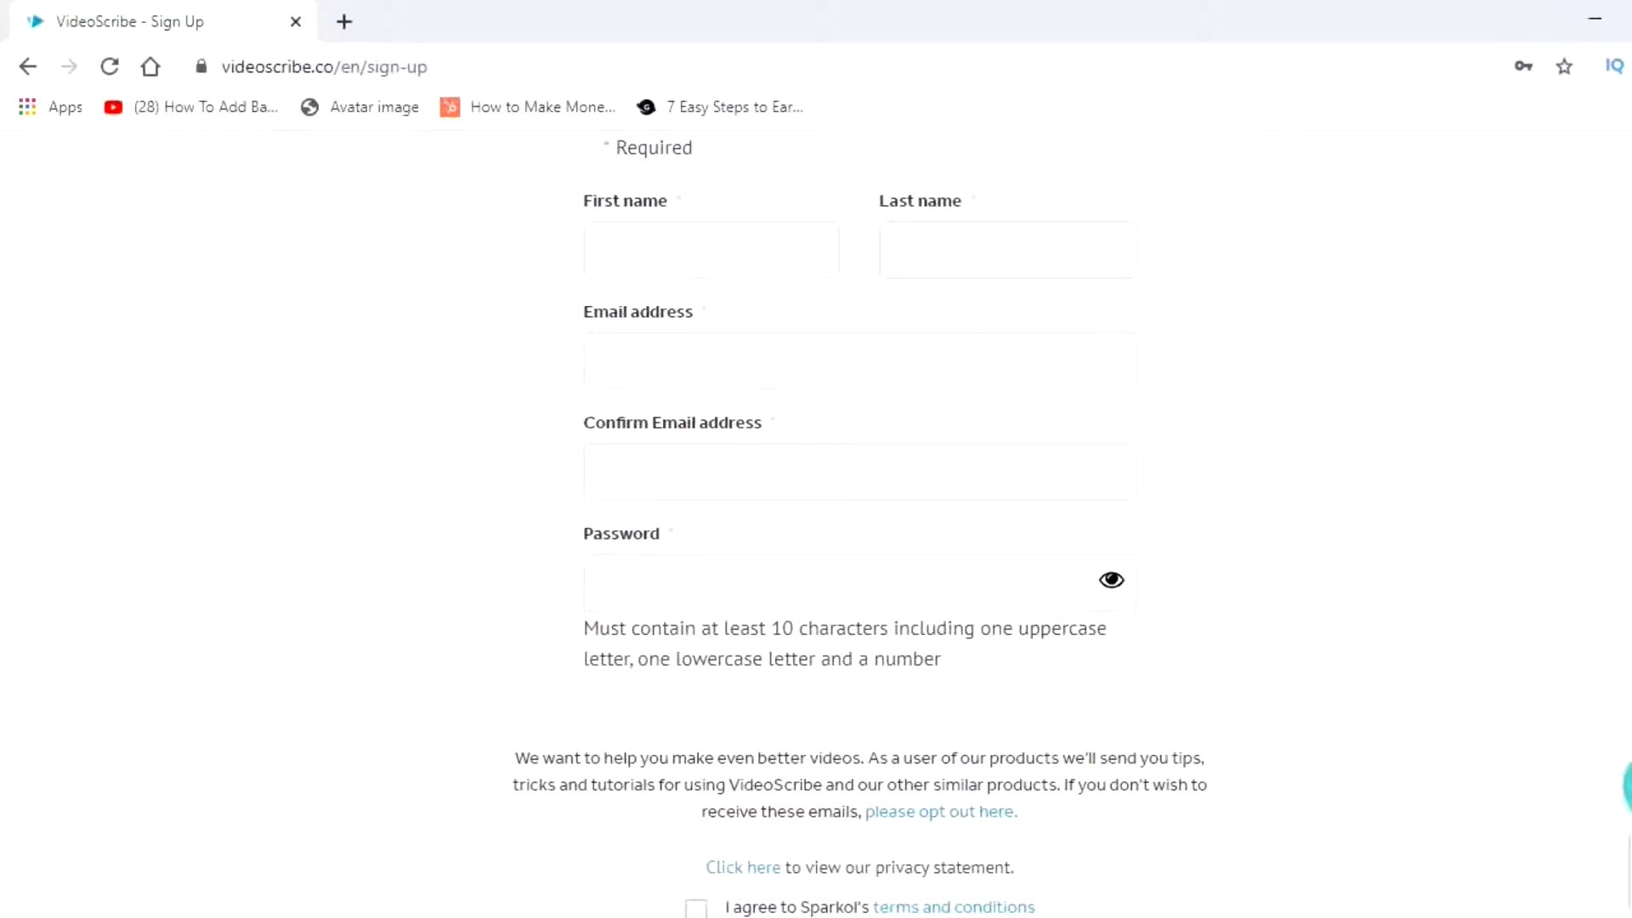
scroll(816, 510, "down", 1)
scroll(816, 510, "down", 2)
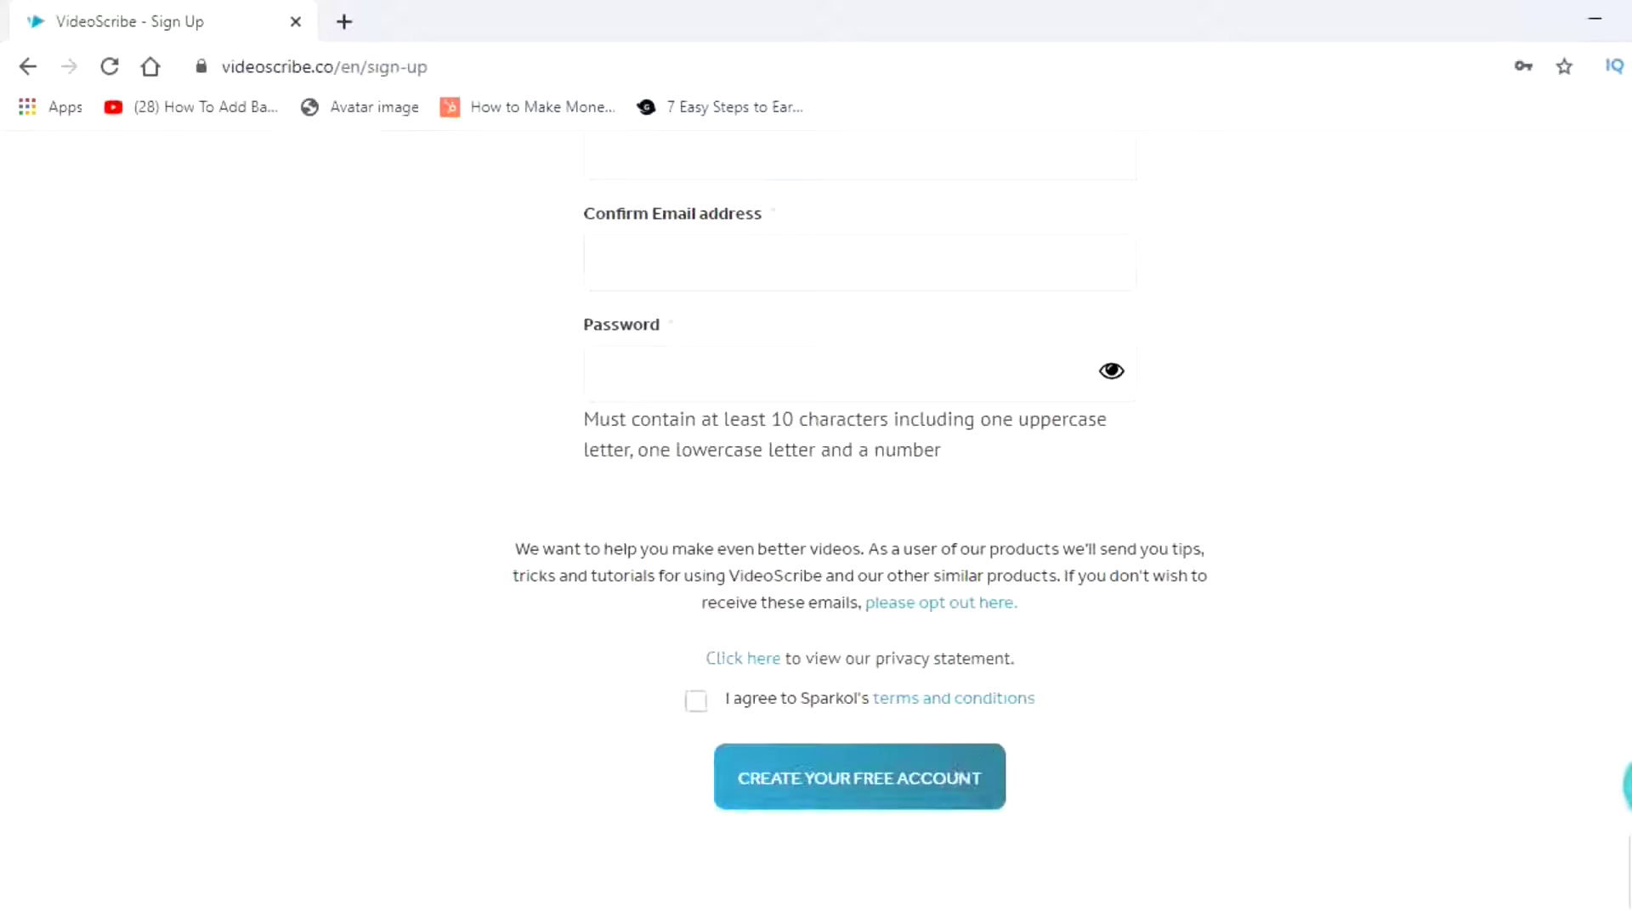
scroll(859, 510, "down", 2)
scroll(859, 510, "up", 5)
scroll(860, 510, "down", 2)
scroll(859, 510, "down", 2)
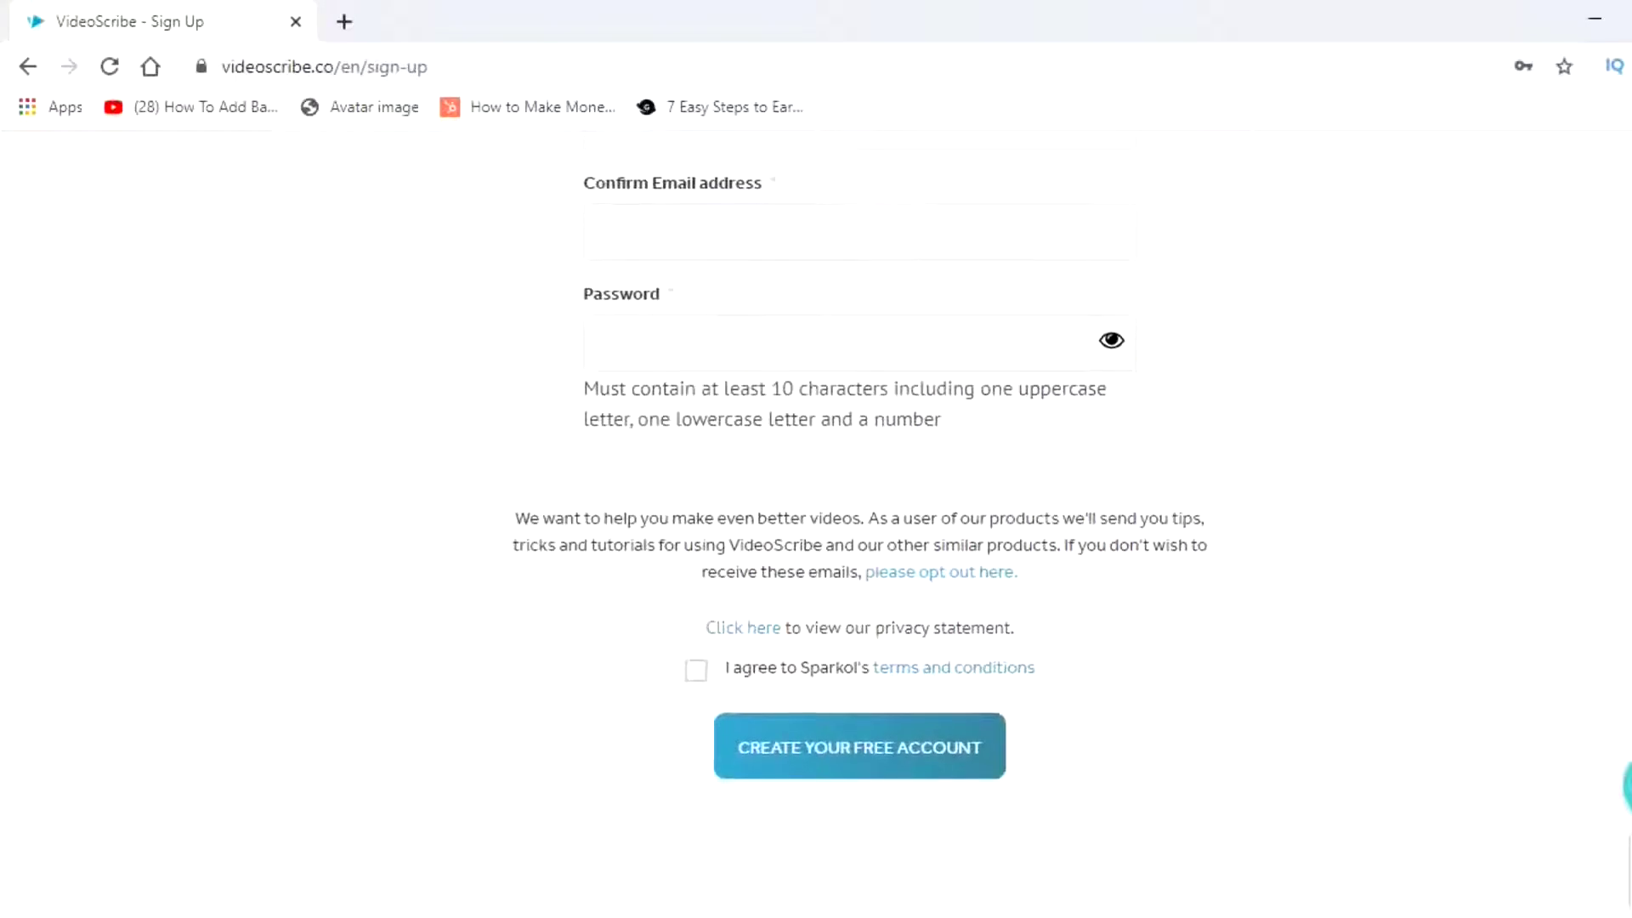
scroll(859, 509, "up", 2)
scroll(860, 510, "up", 6)
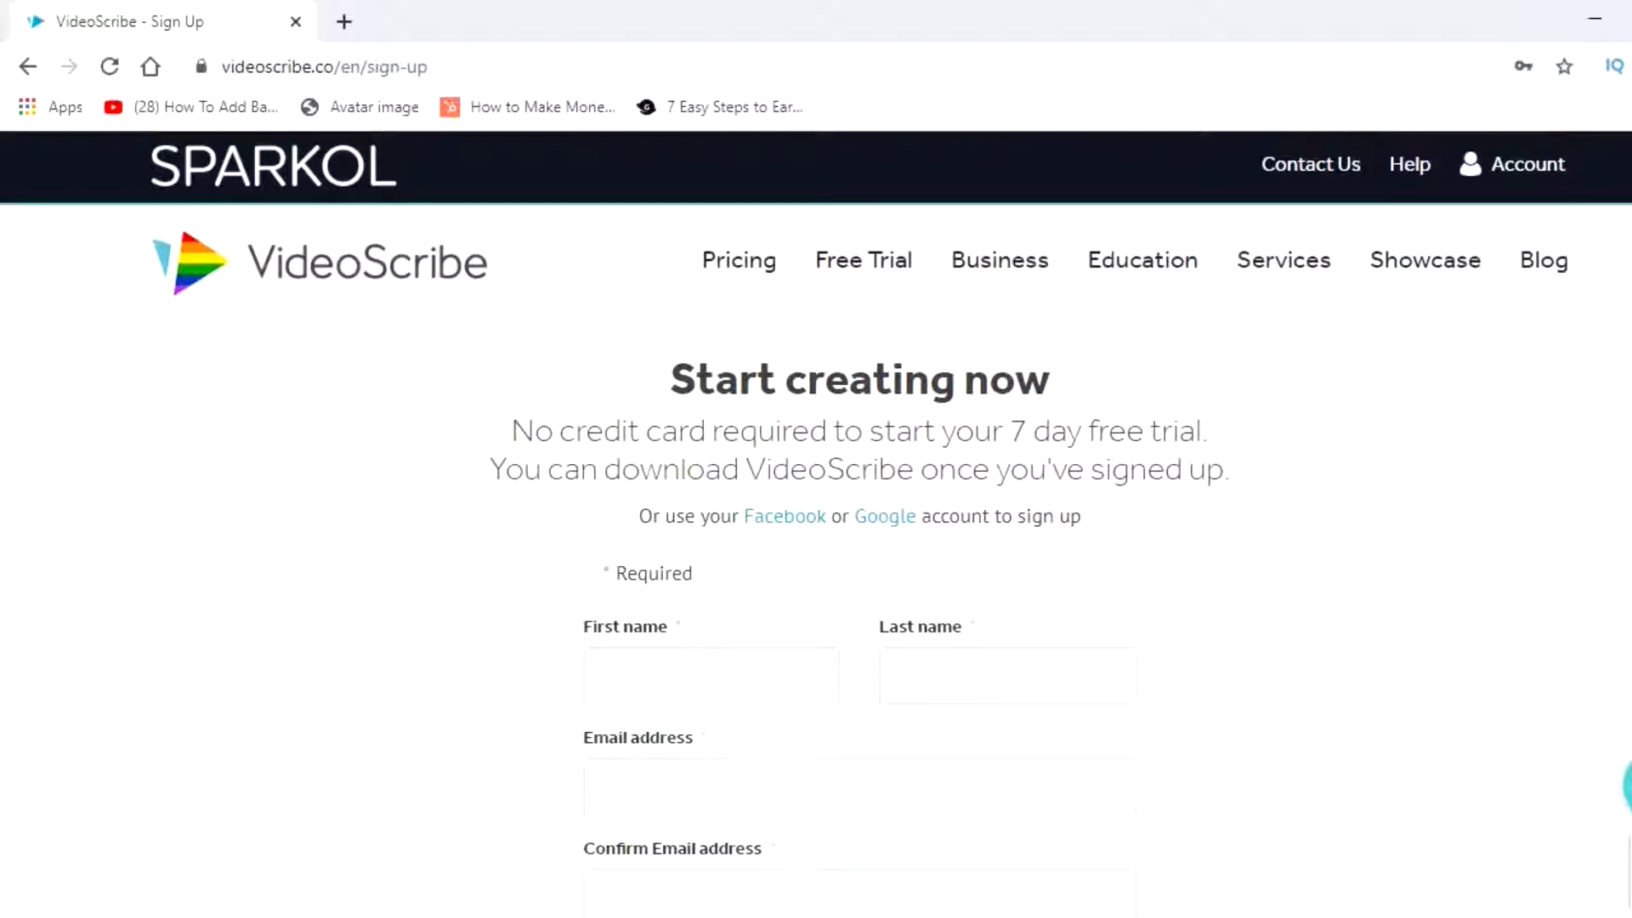
right_click(1426, 379)
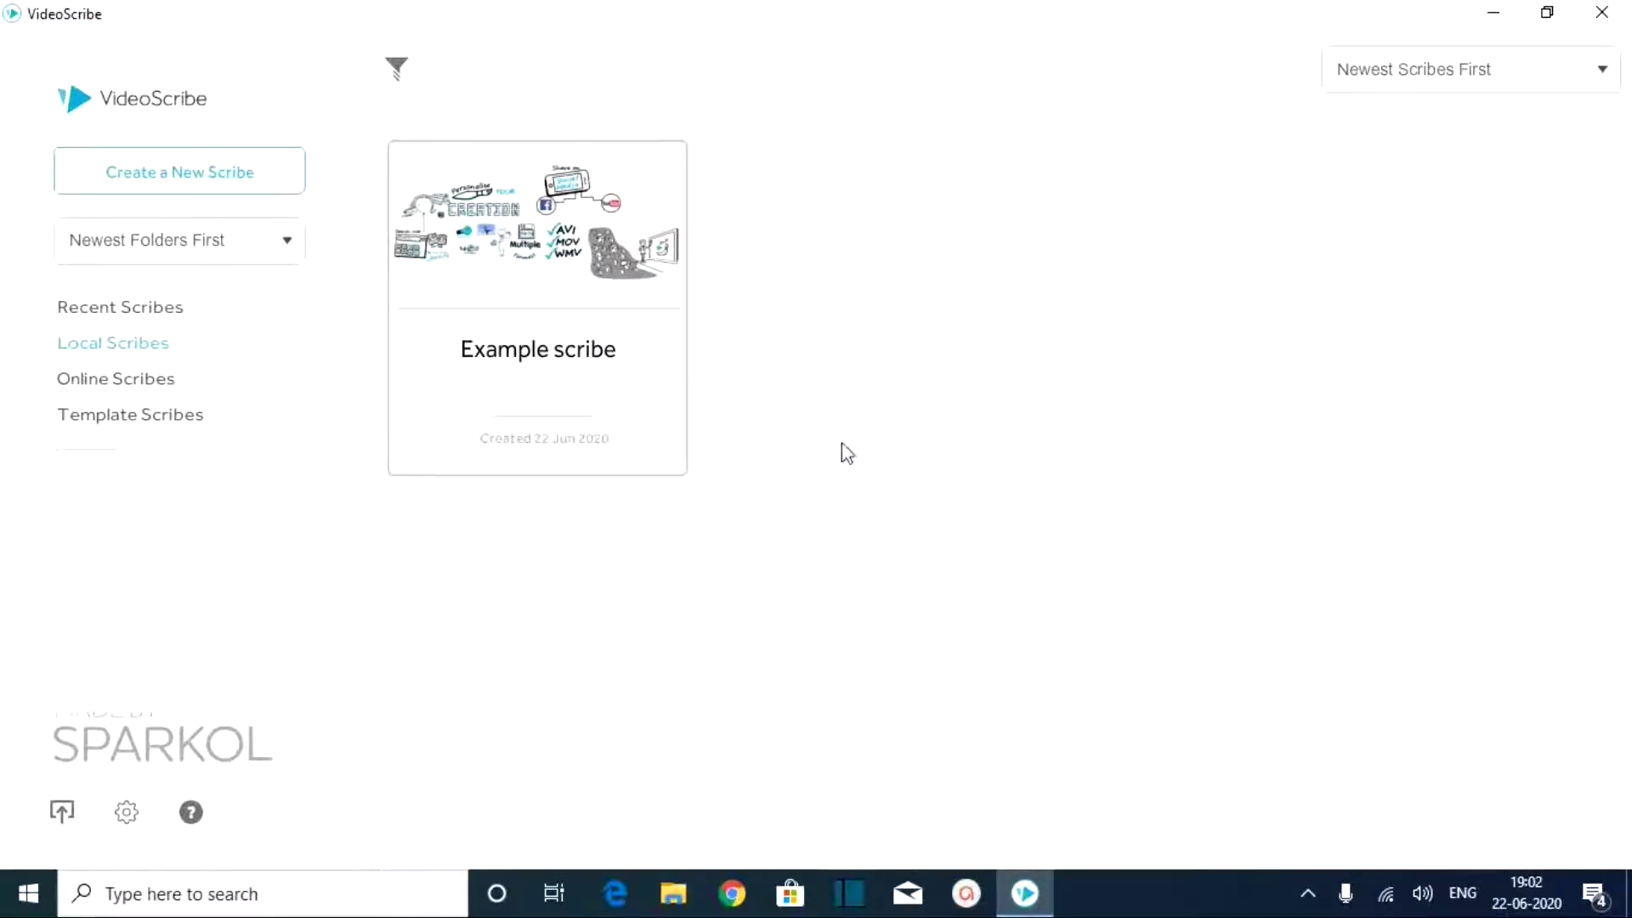
- Open the Example scribe in VideoScribe to view its canvas and timeline, and return to the projects list
mouse_move(518, 289)
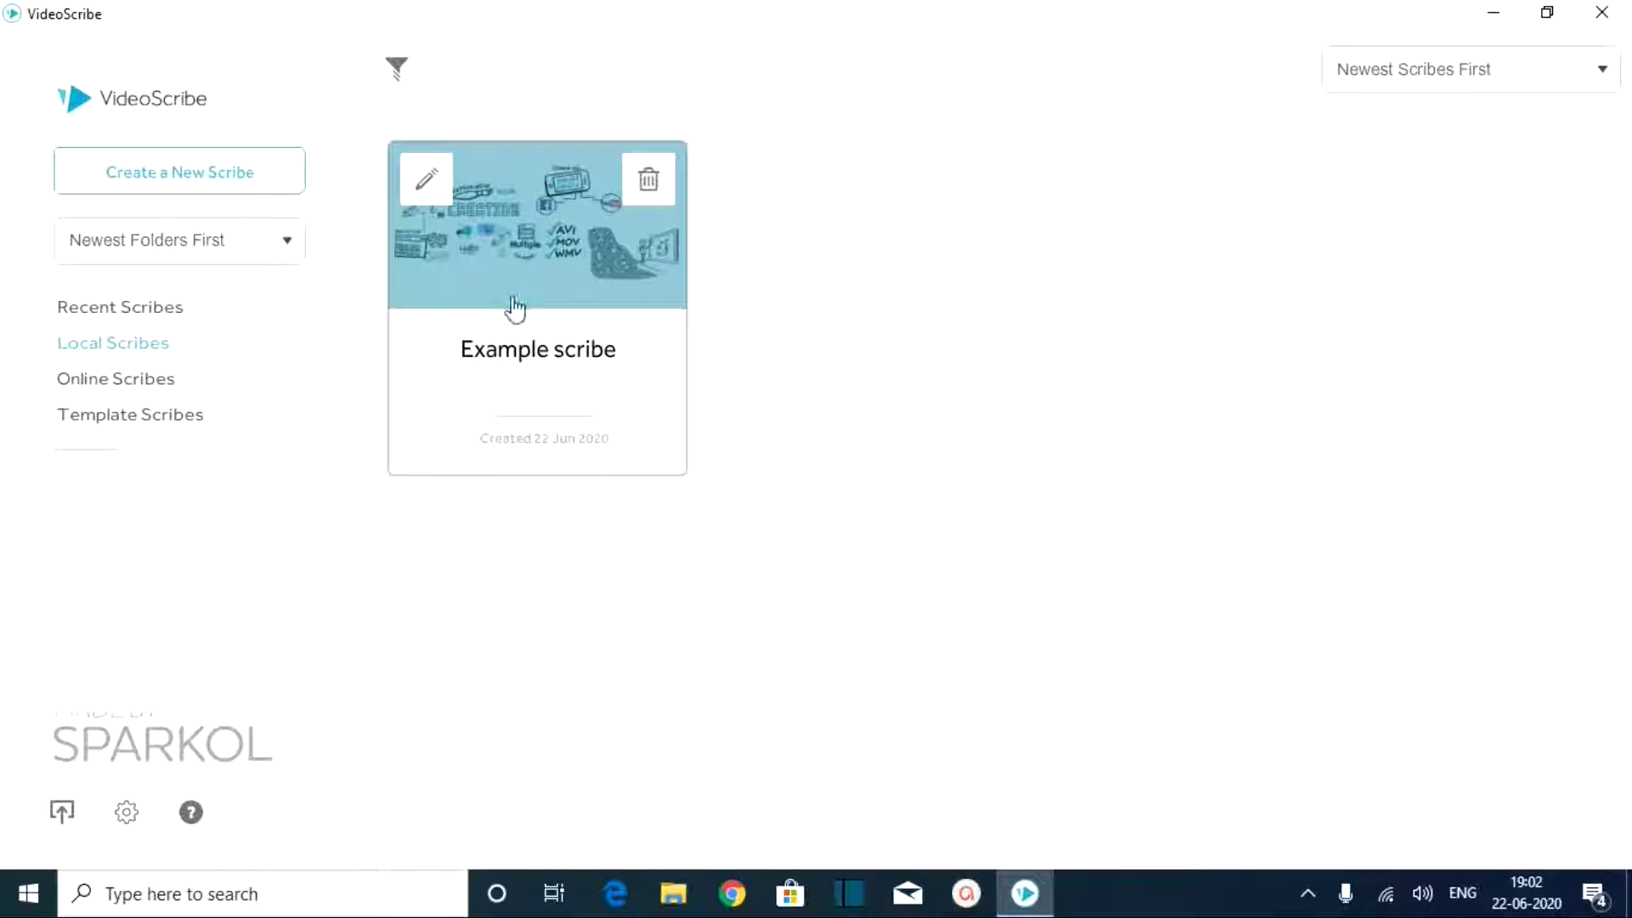
left_click(567, 302)
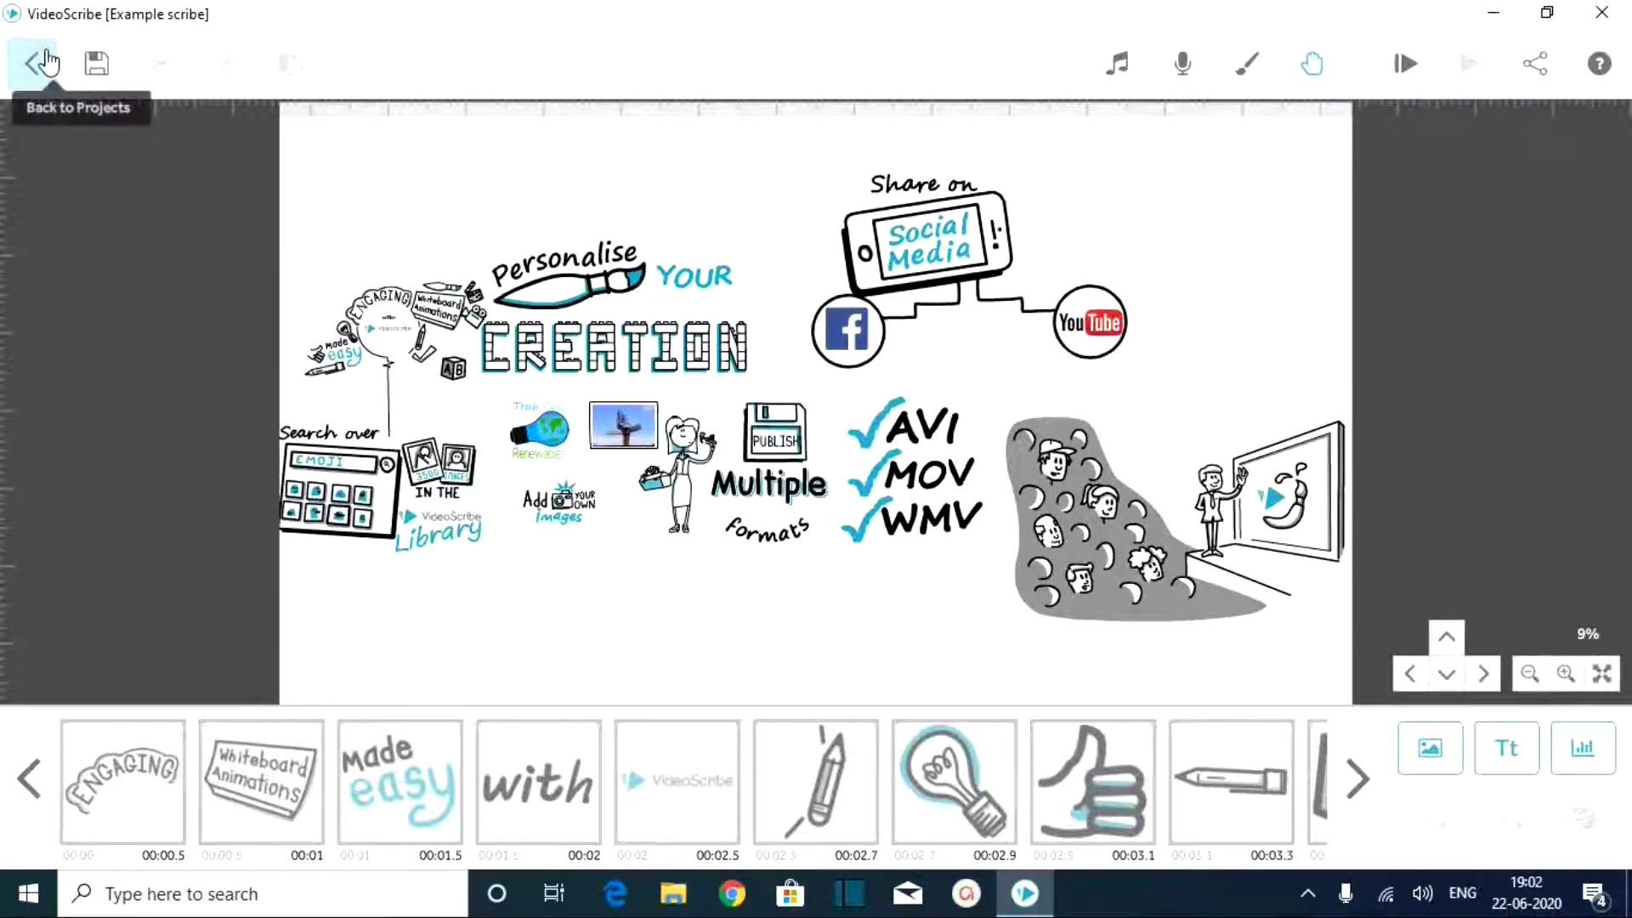
left_click(47, 62)
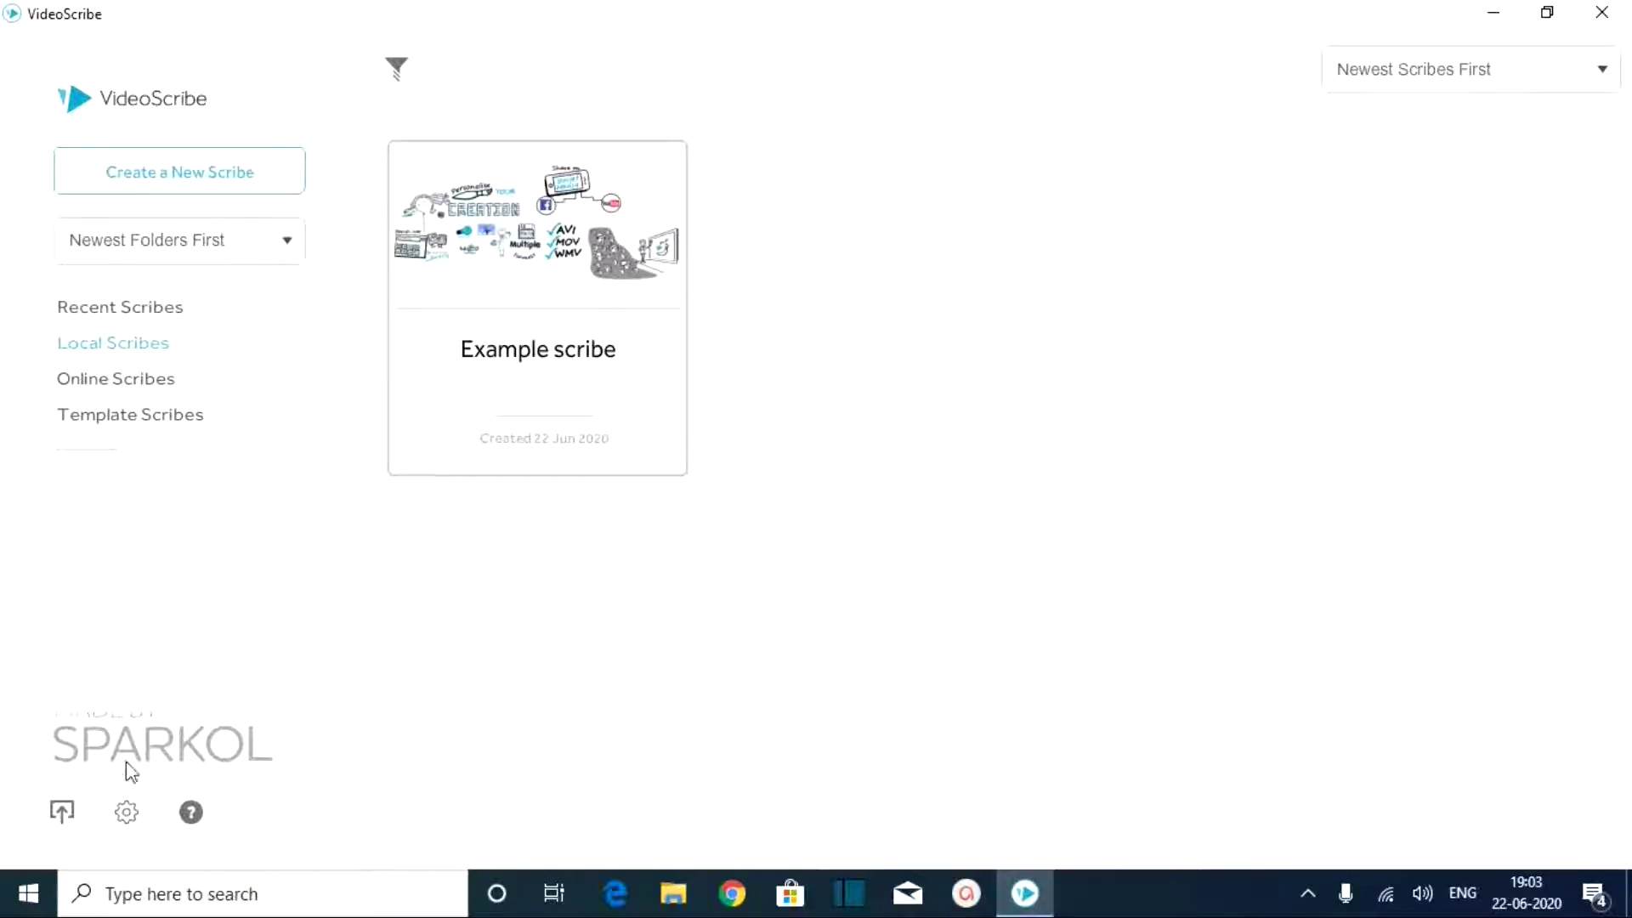
- Open the scribe file import dialog and close it without importing a file
left_click(68, 816)
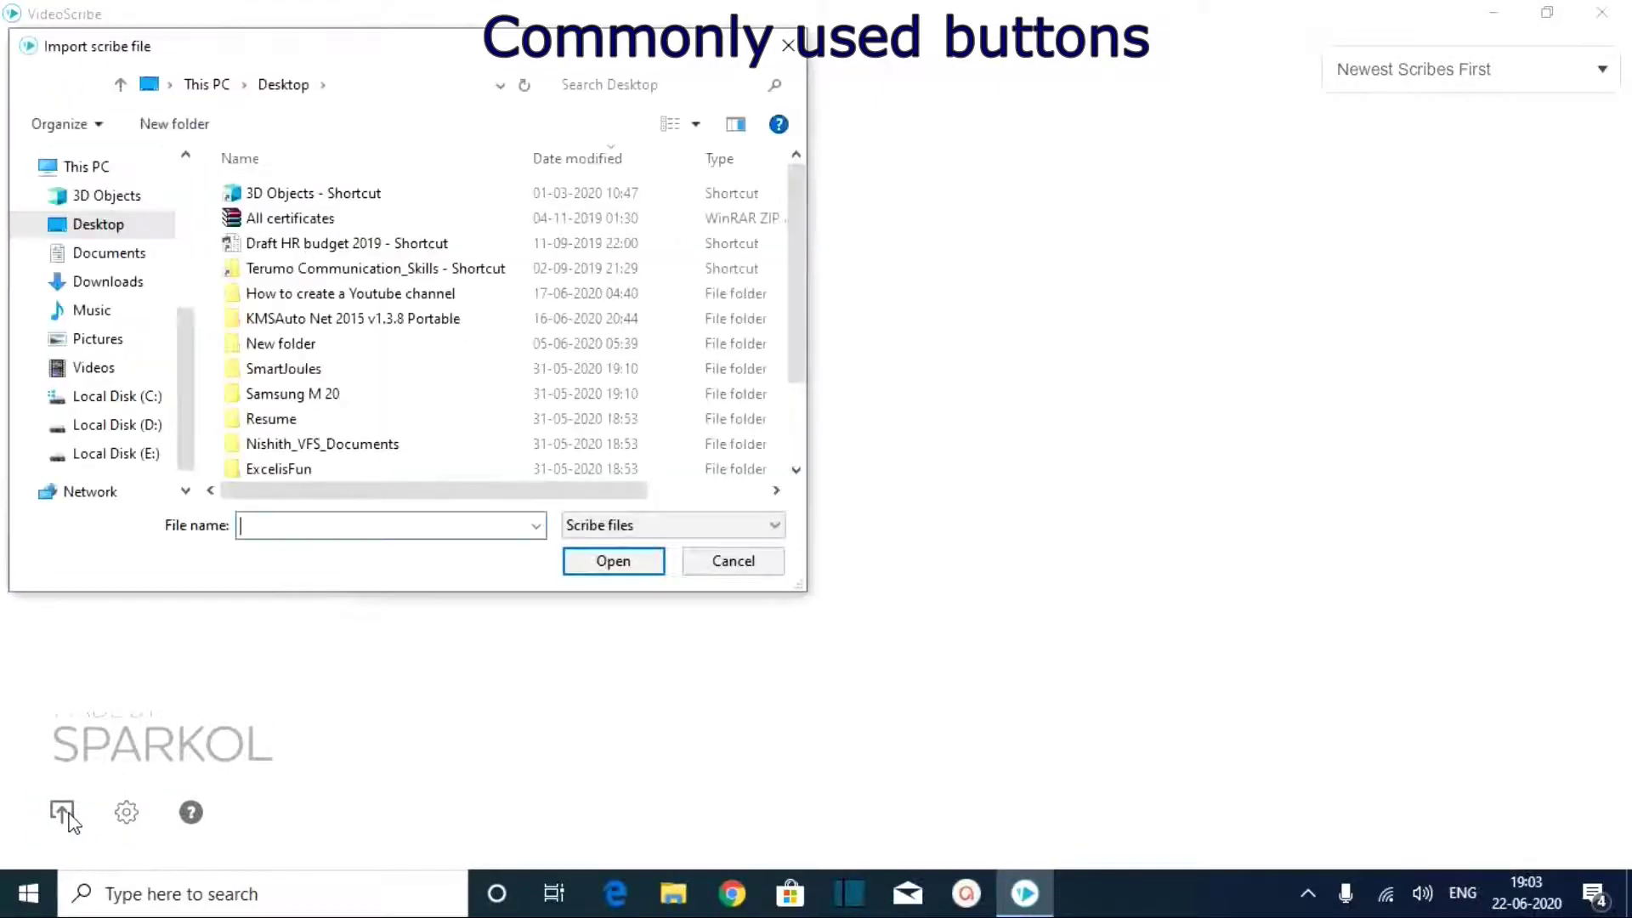
left_click(788, 45)
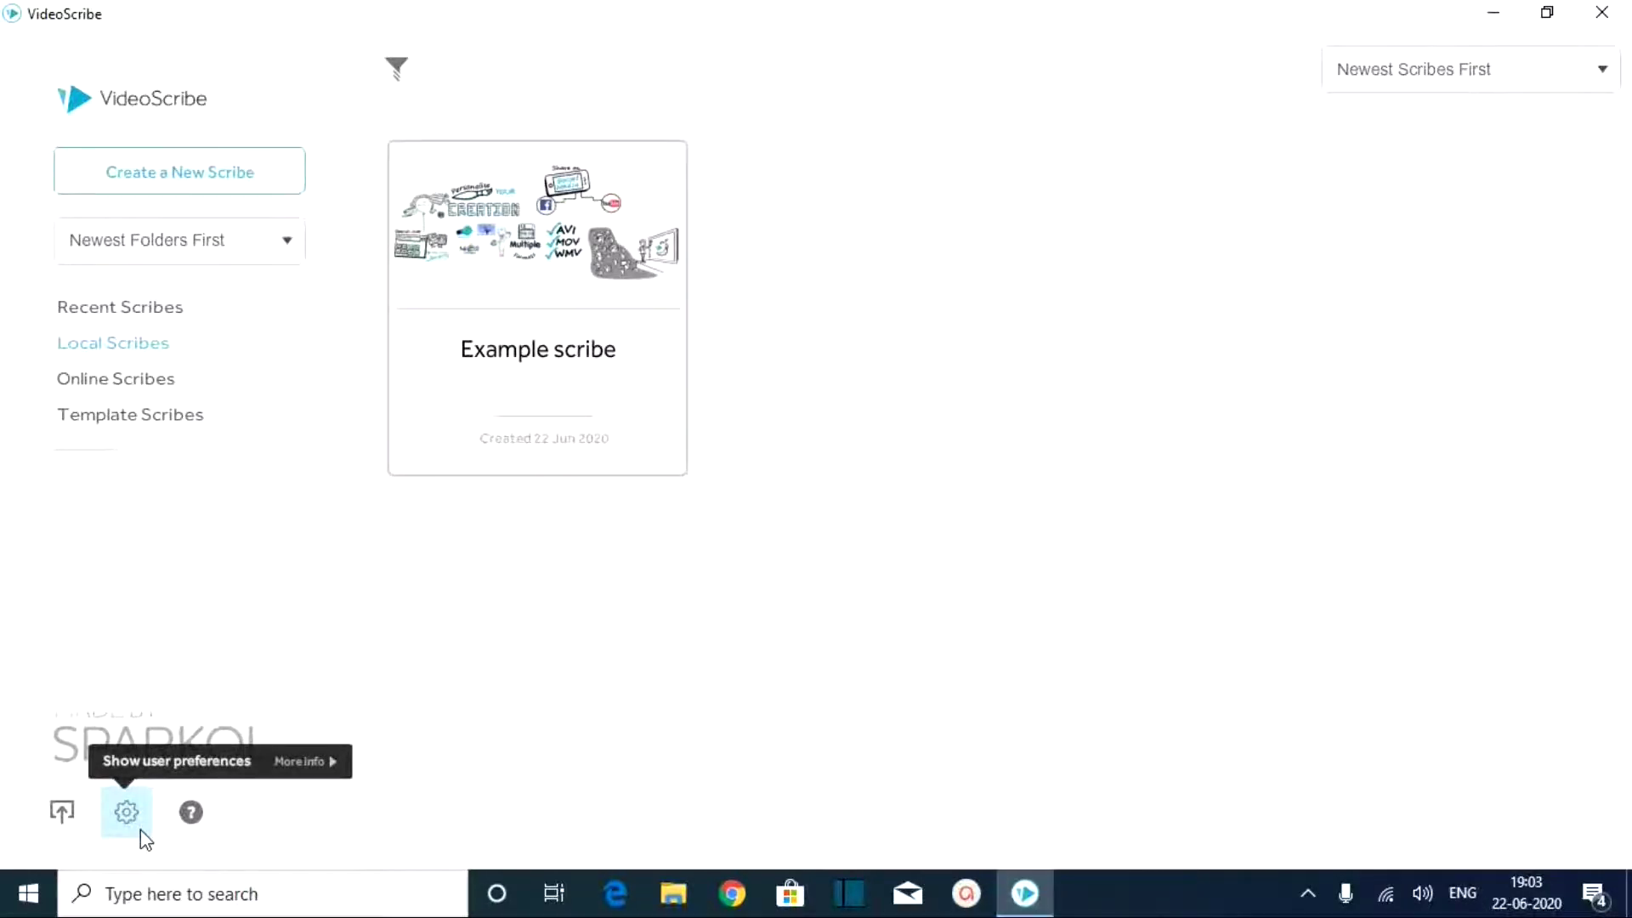
- Lower the emergency back up interval by two increments in the user preferences and save them
left_click(140, 829)
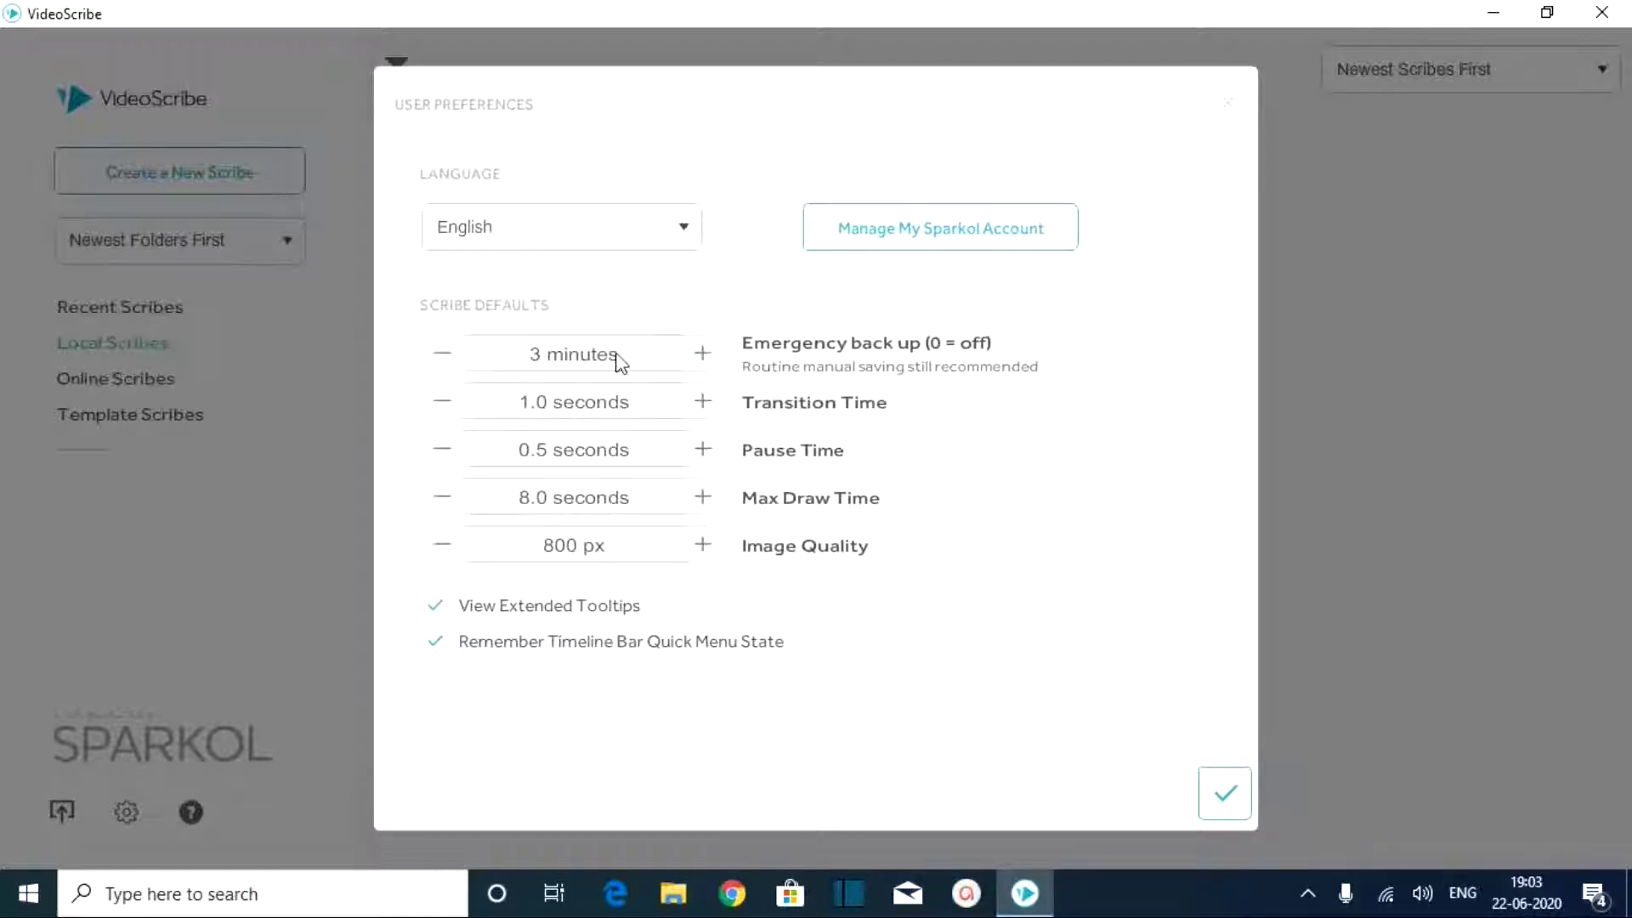
left_click(438, 364)
left_click(440, 361)
left_click(1239, 812)
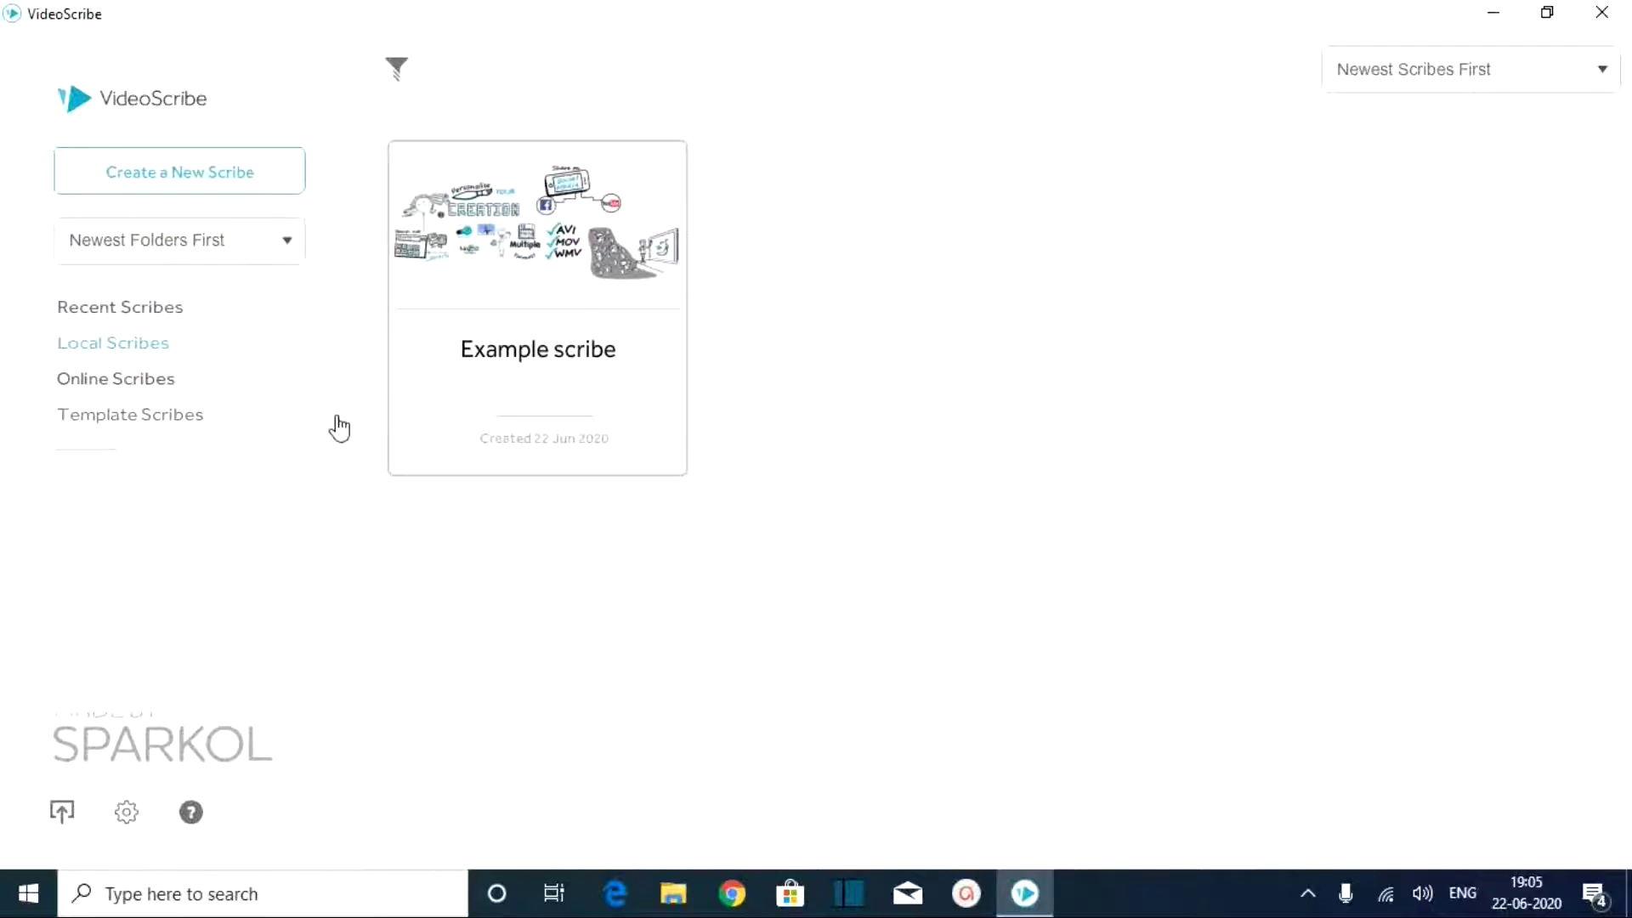
- Create a new scribe, view the genre choices in its music library, and close the library without choosing a track
left_click(219, 179)
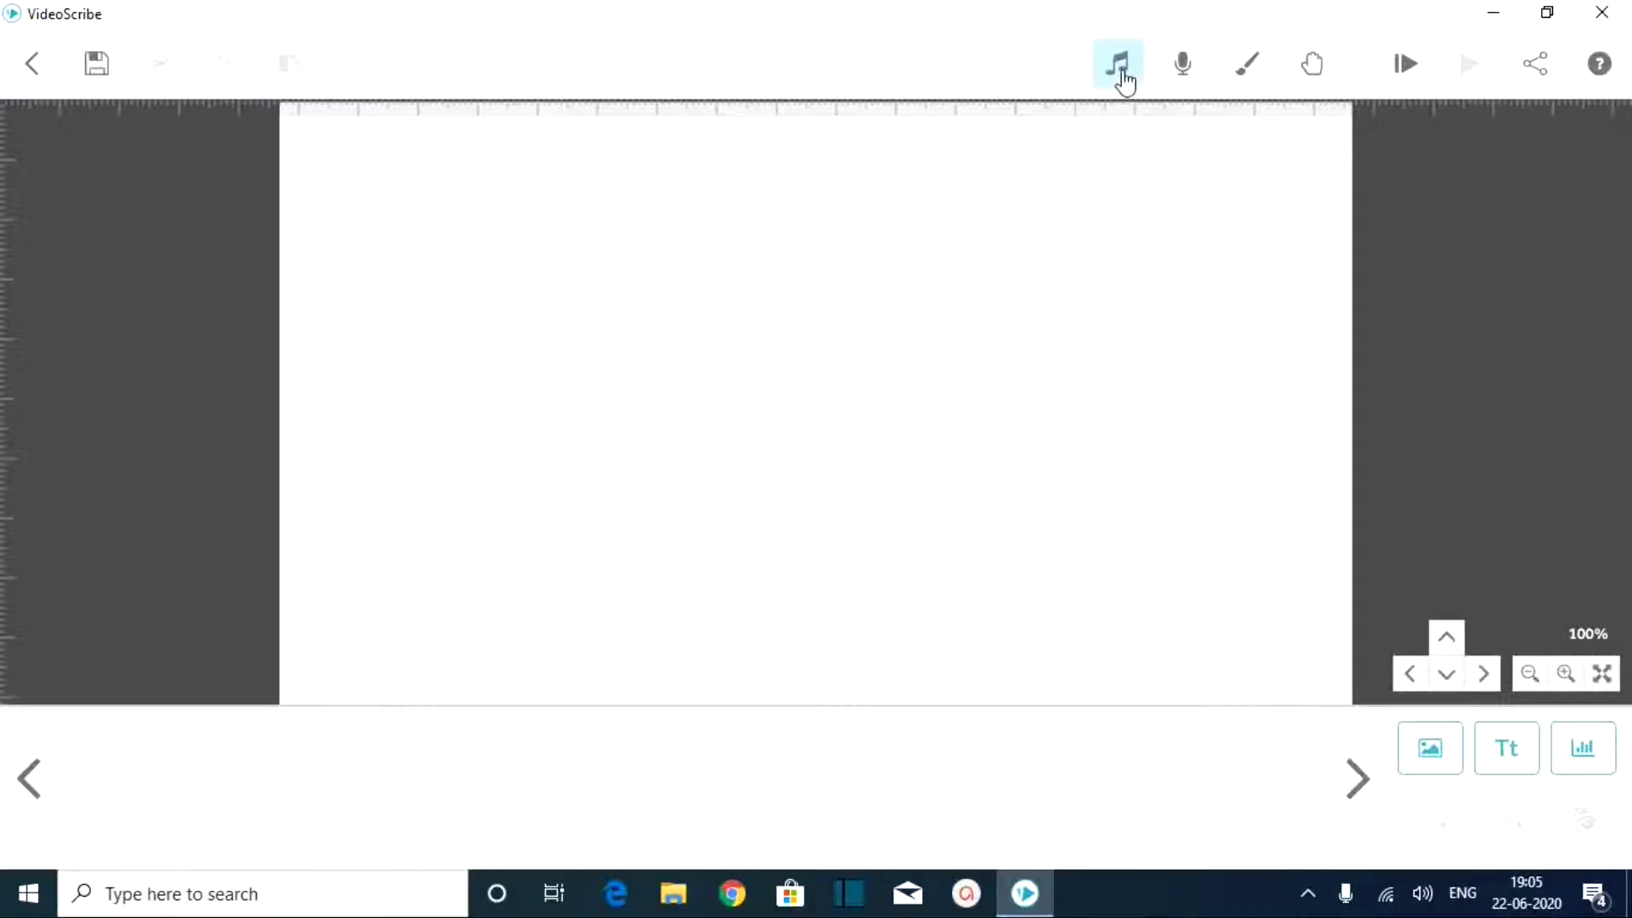
left_click(1122, 76)
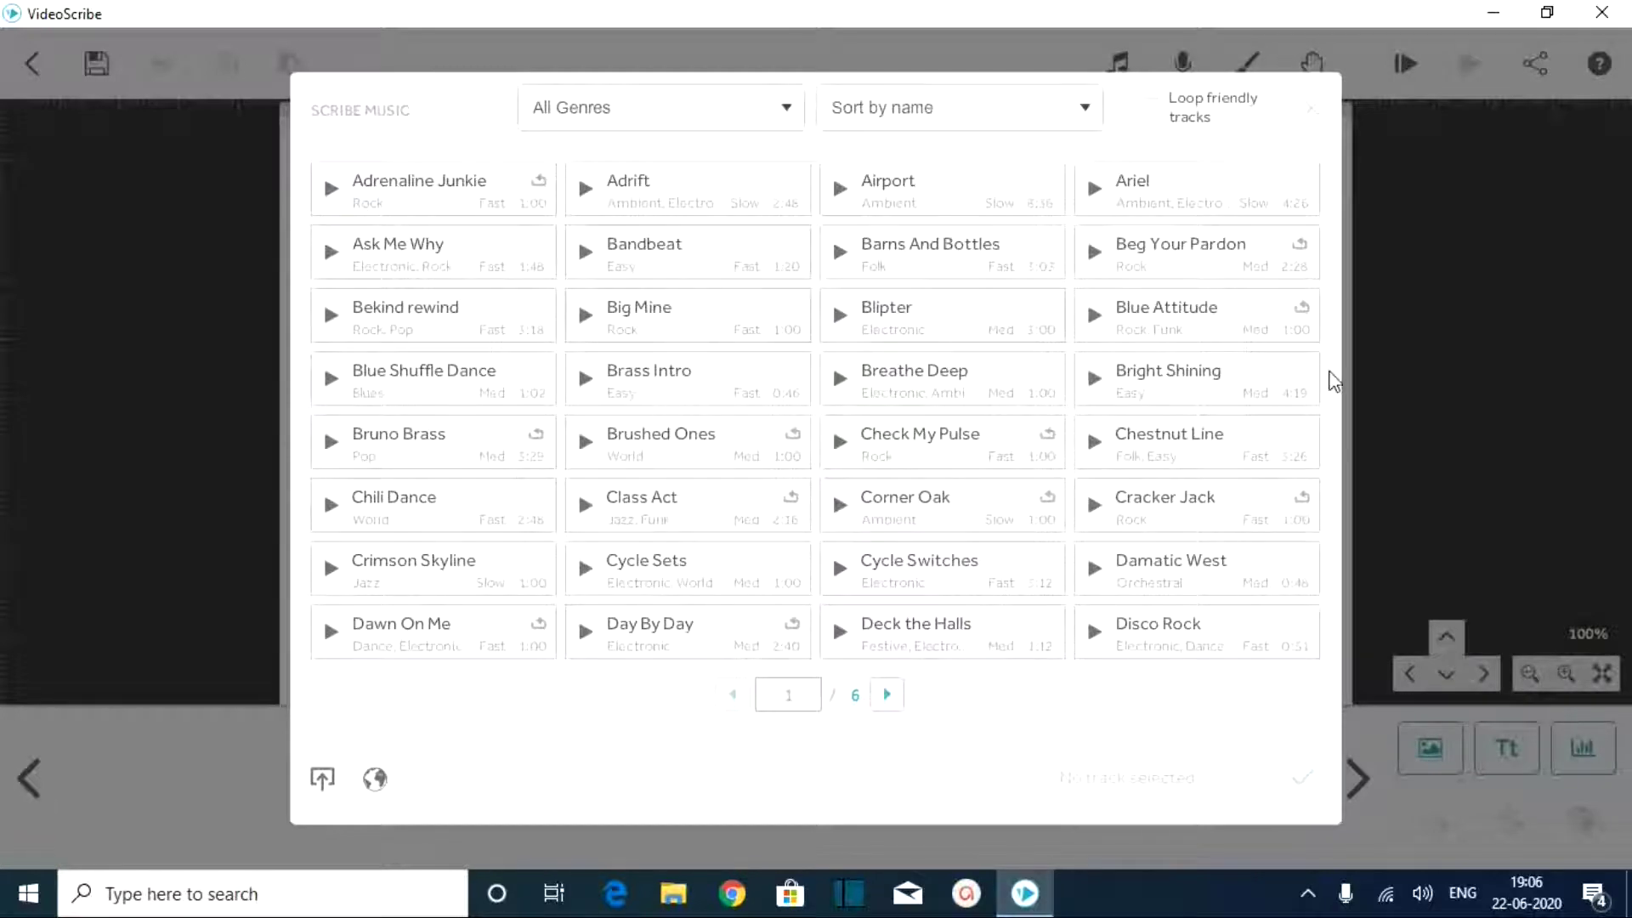
left_click(791, 108)
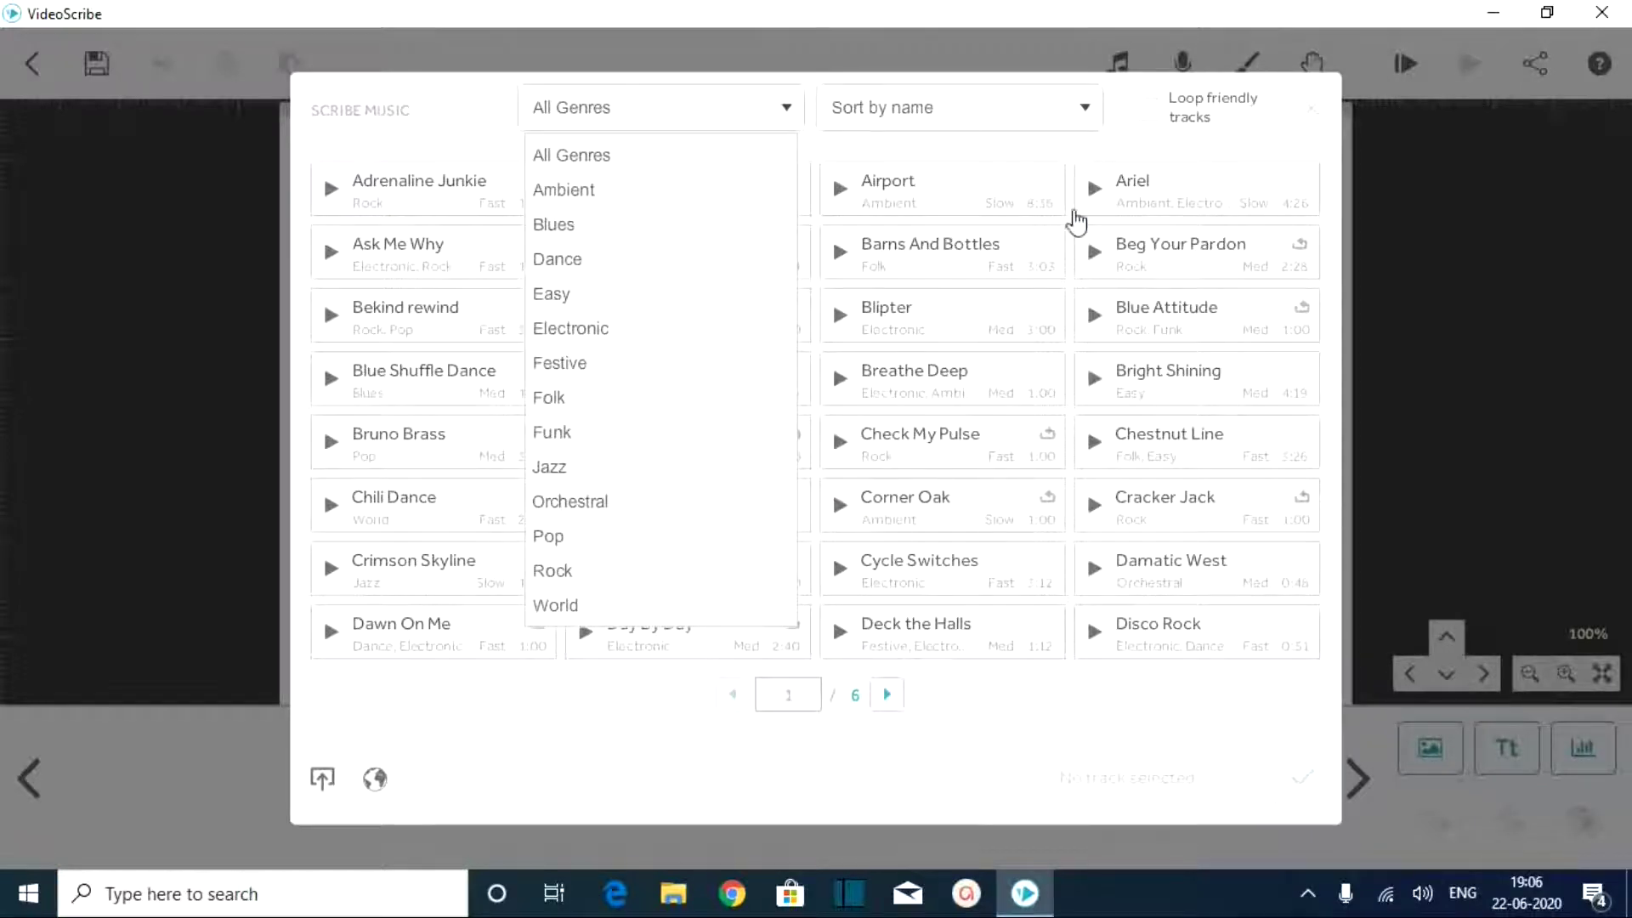
left_click(1046, 731)
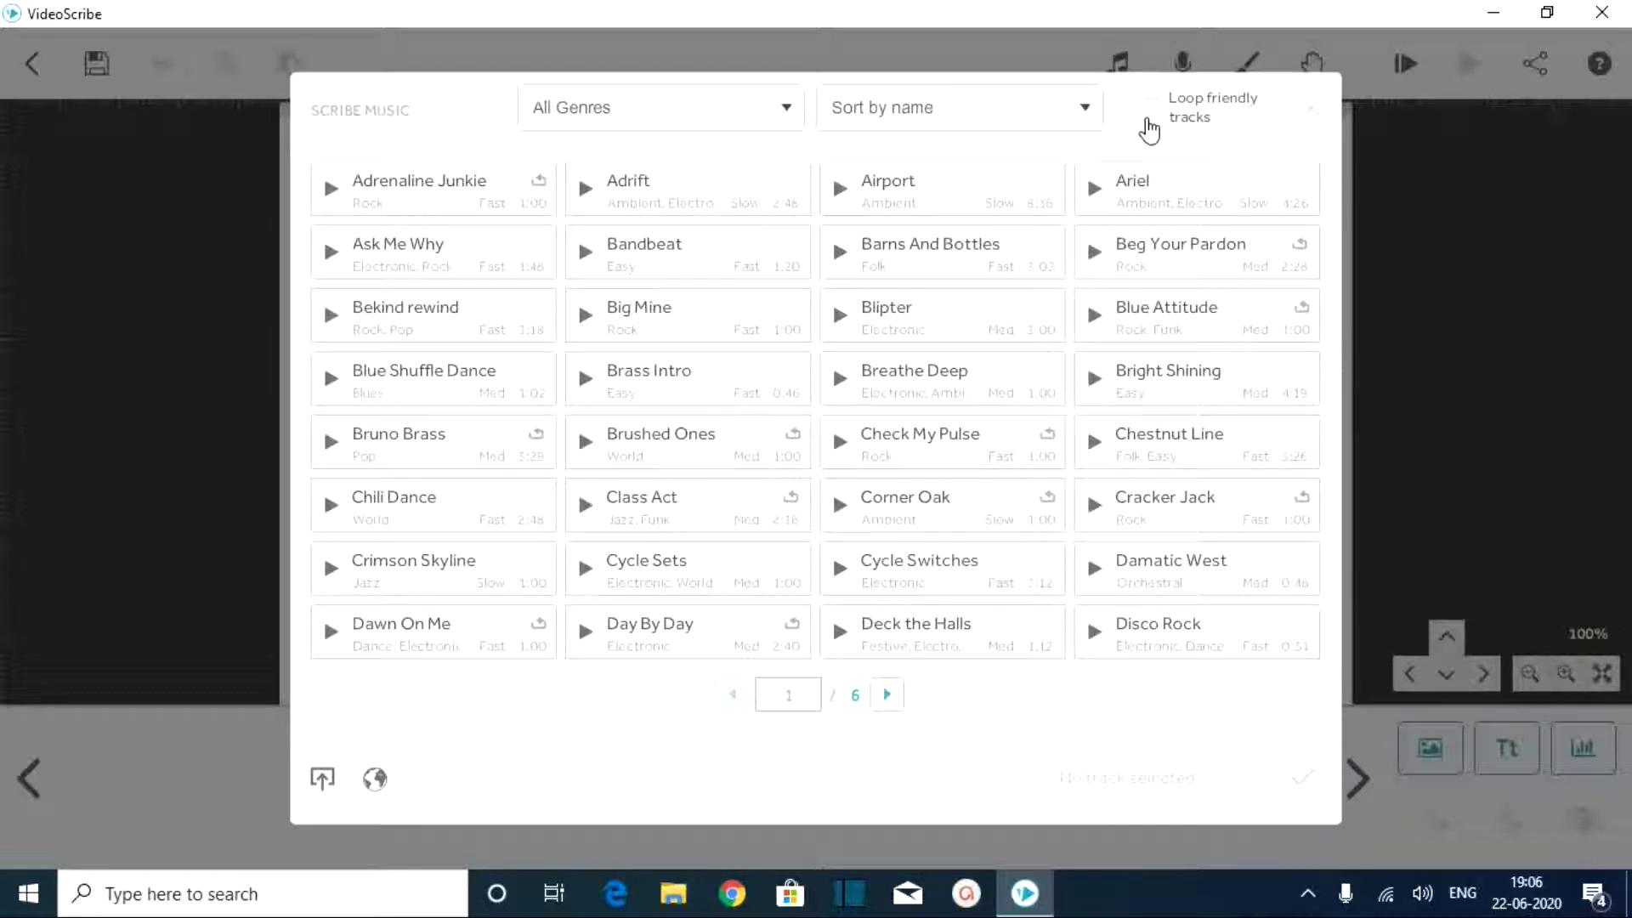
left_click(1312, 109)
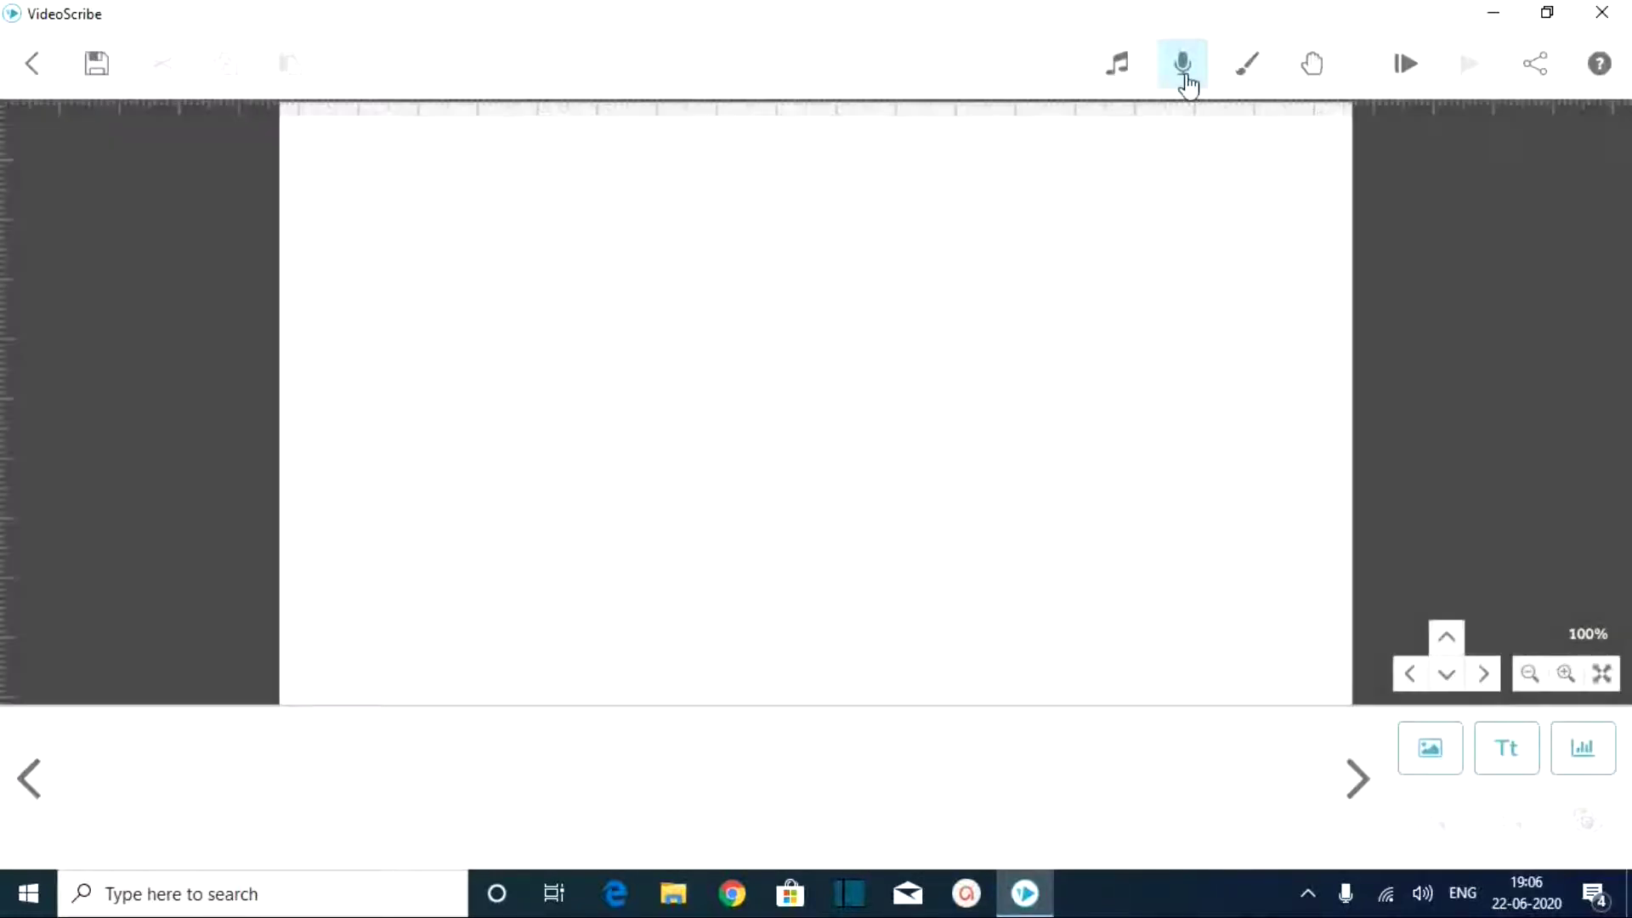
- View the scribe voiceover options and the MP3 import dialog, and close both without adding a recording or file
left_click(1183, 66)
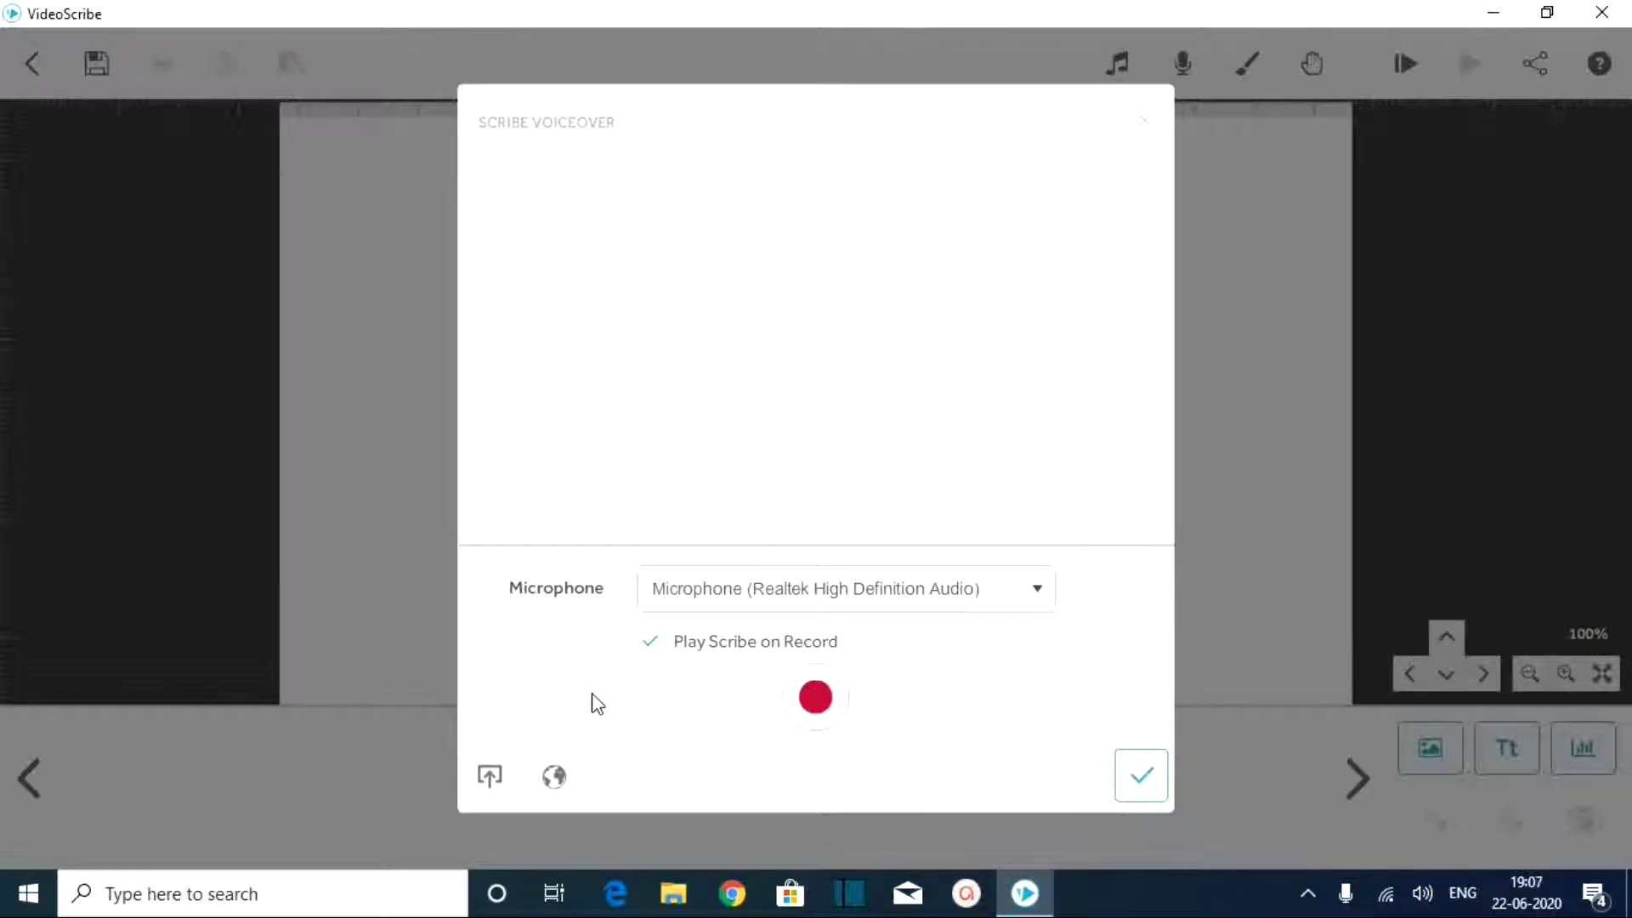
left_click(499, 780)
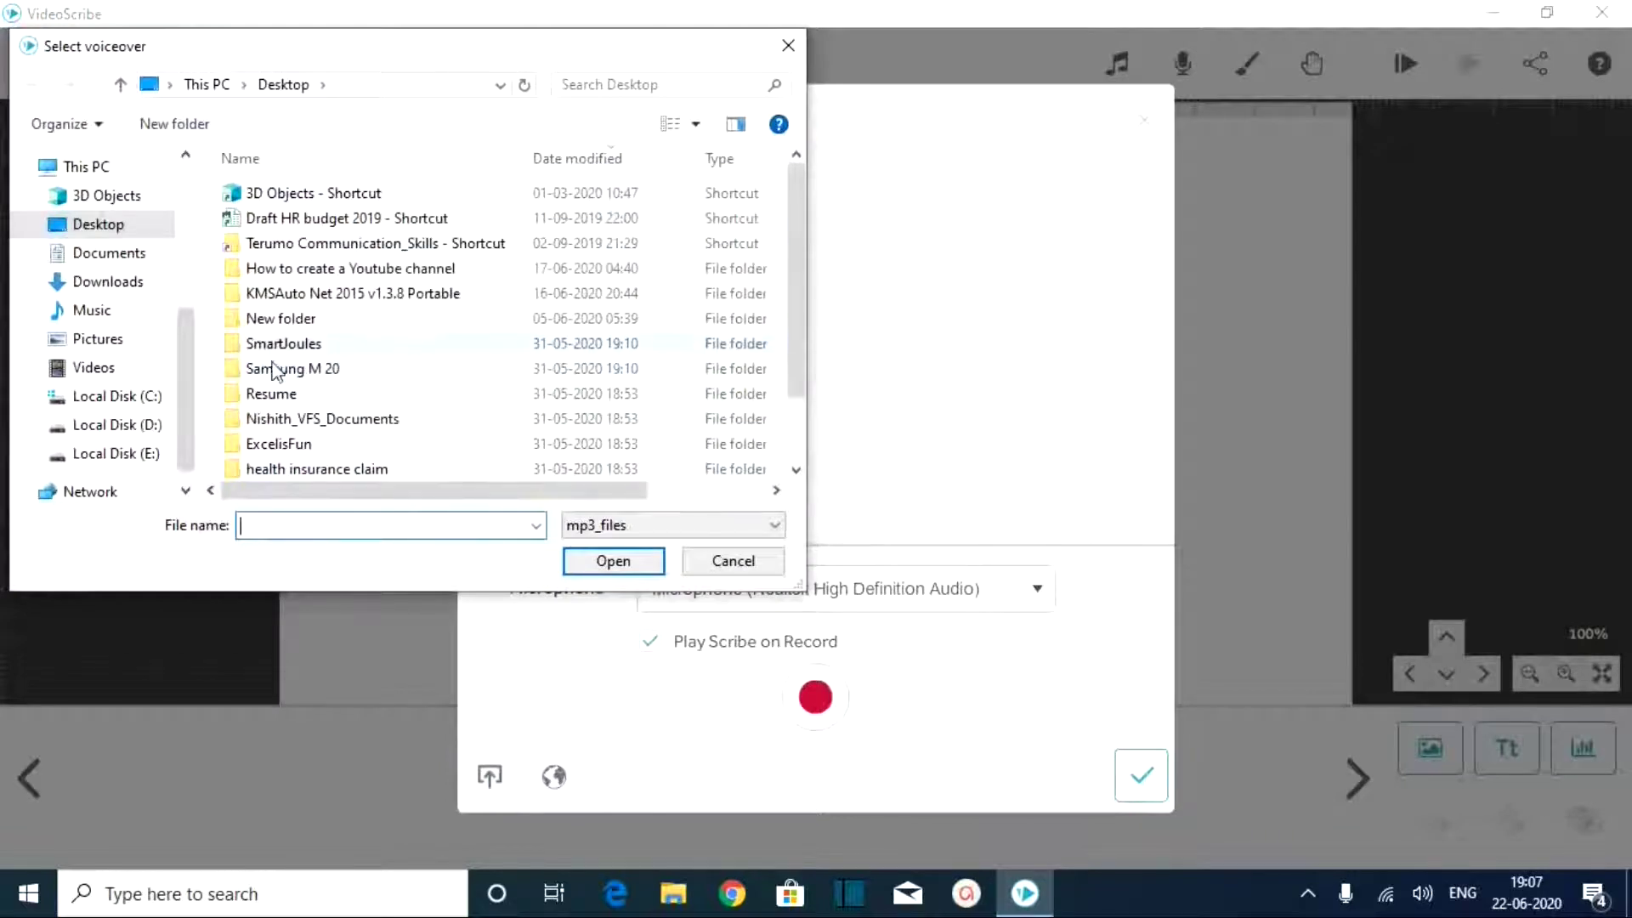
left_click(789, 47)
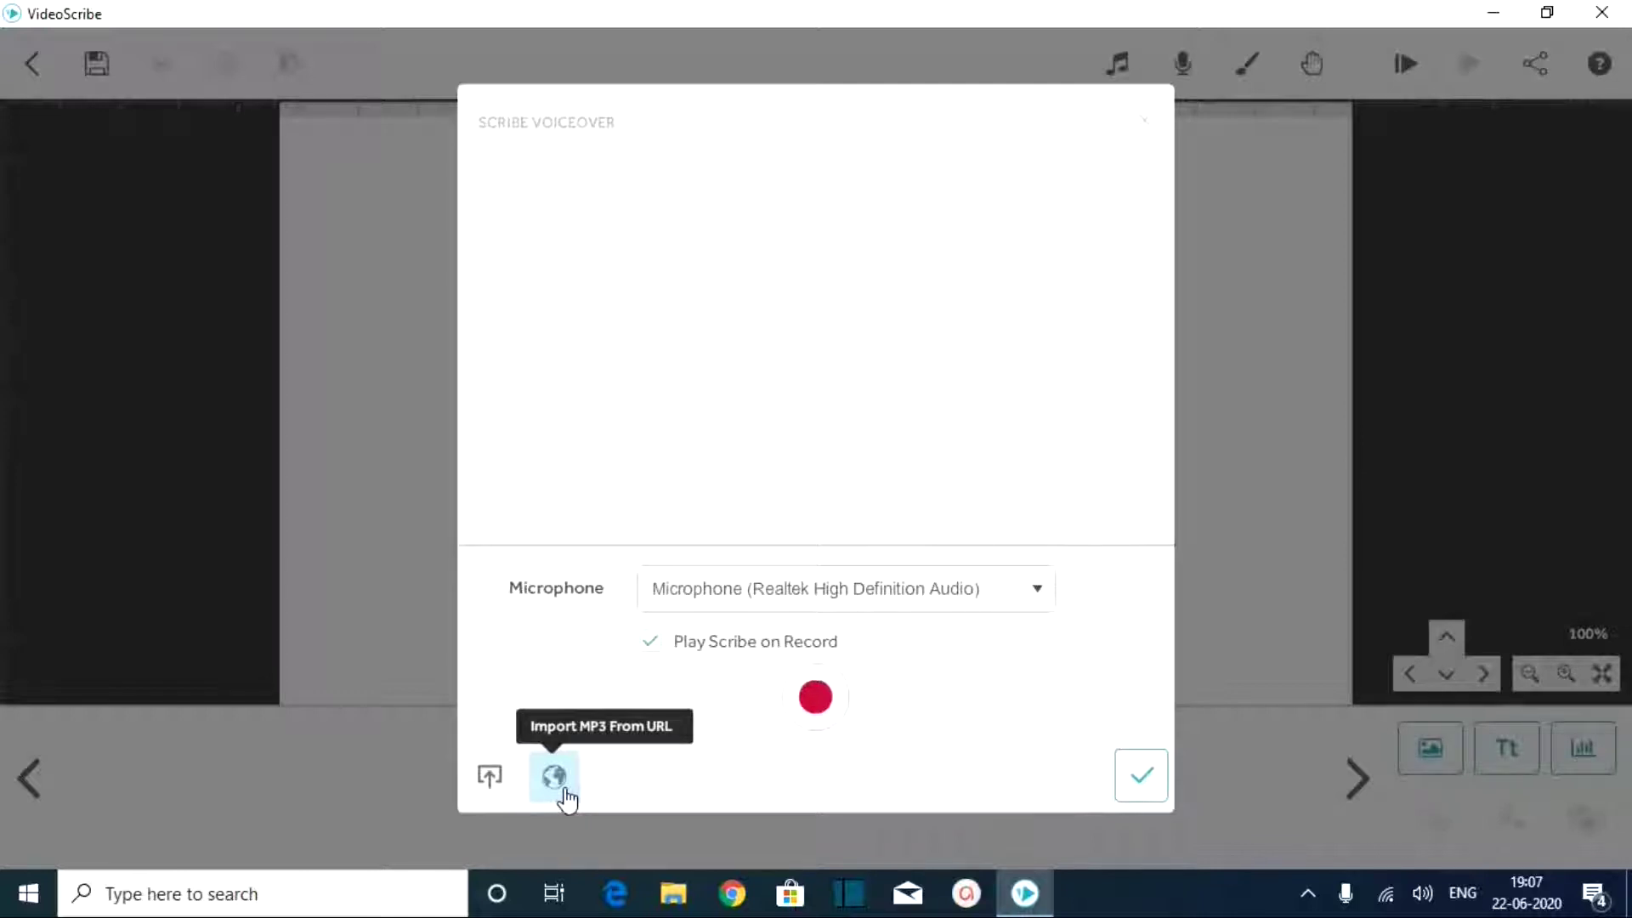
left_click(1142, 775)
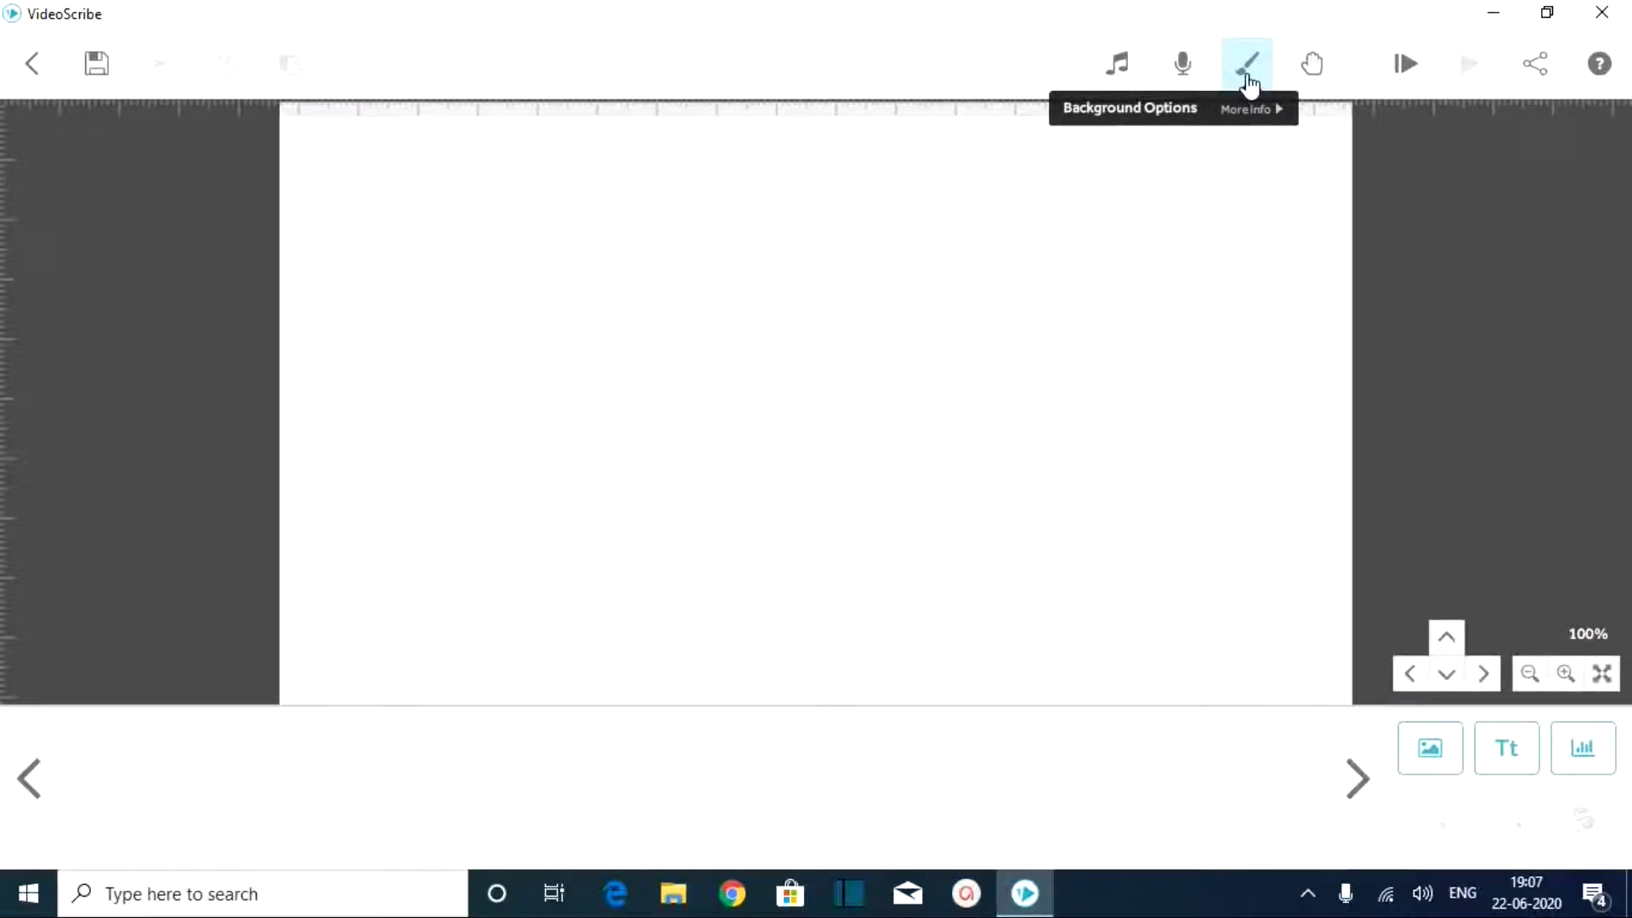
- Try the second plain background preset on the canvas, and replace it with the speckled paper texture
left_click(1247, 77)
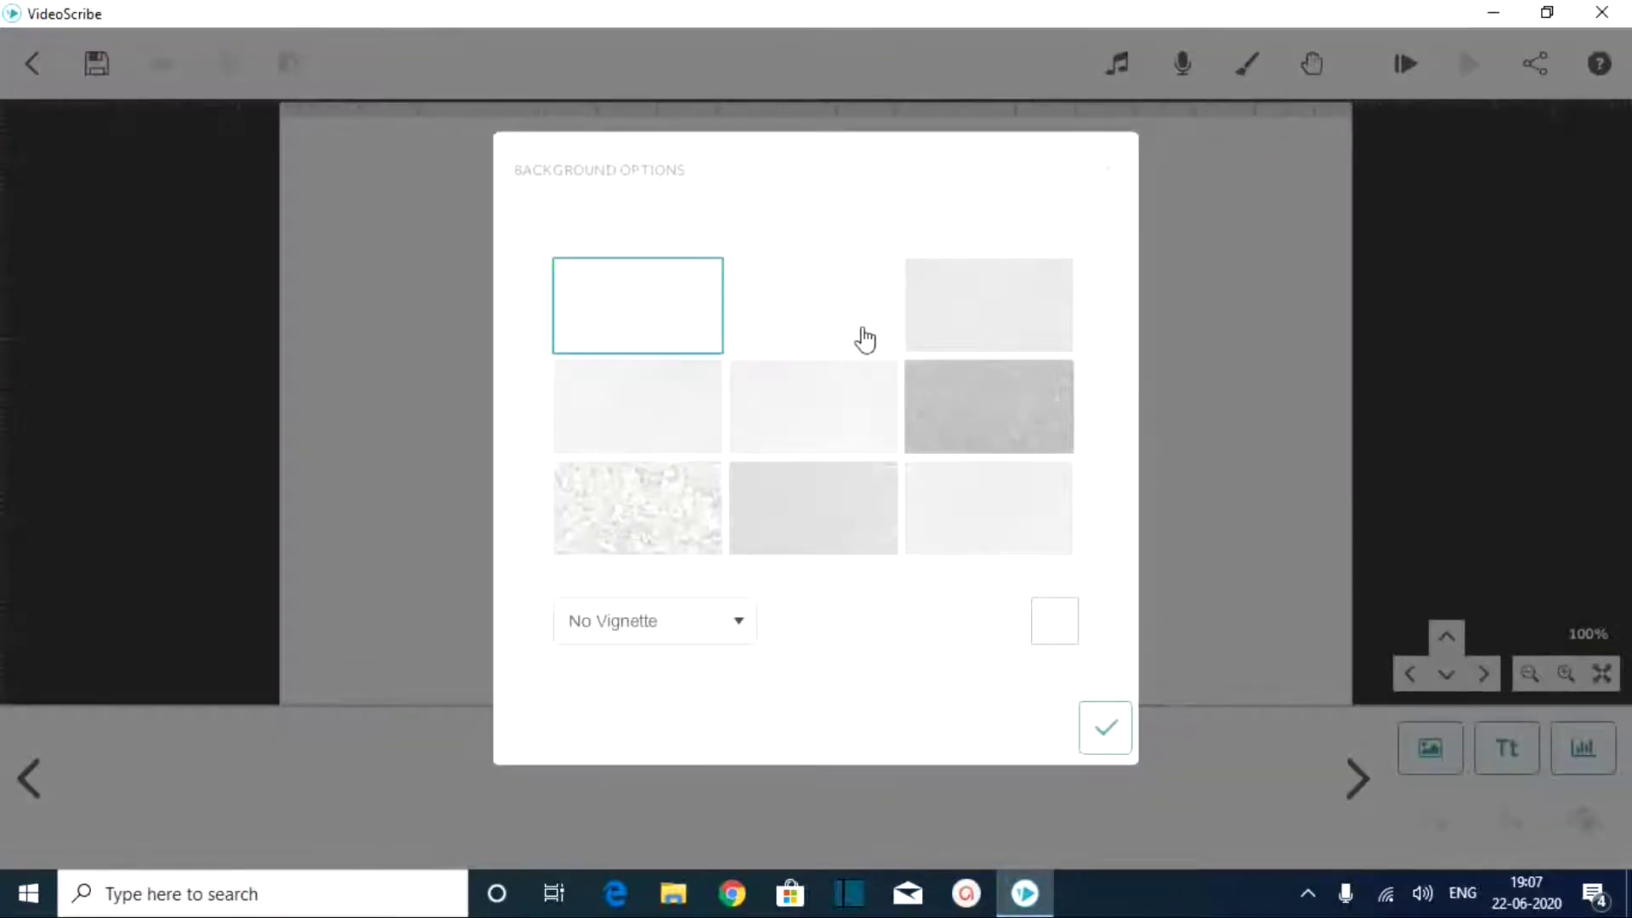
left_click(809, 326)
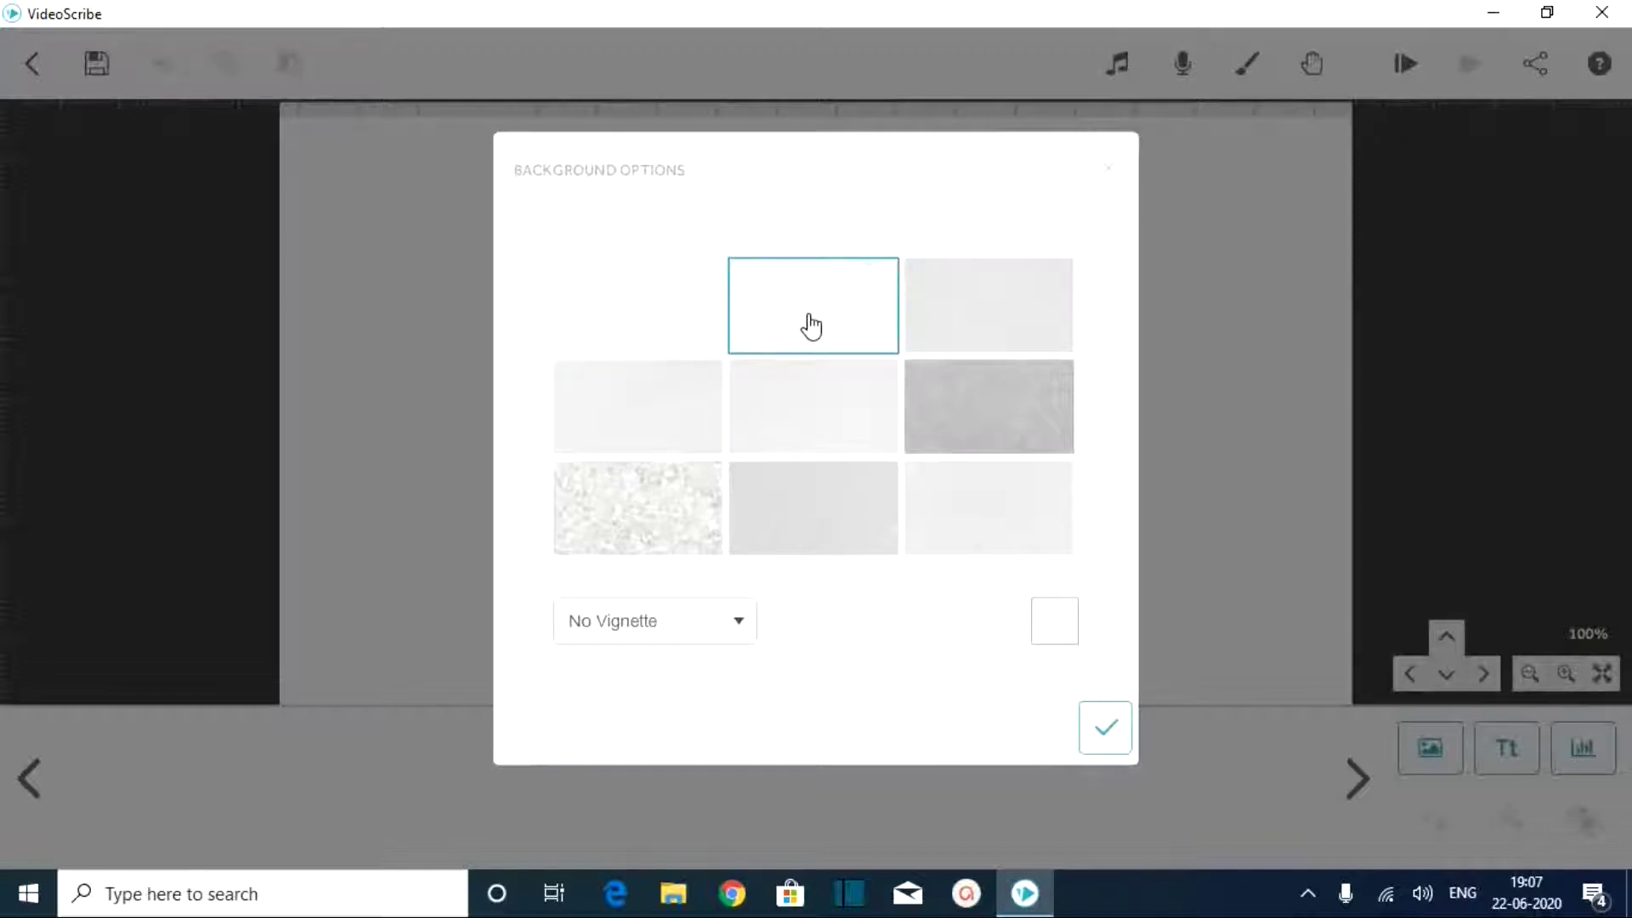
left_click(1124, 737)
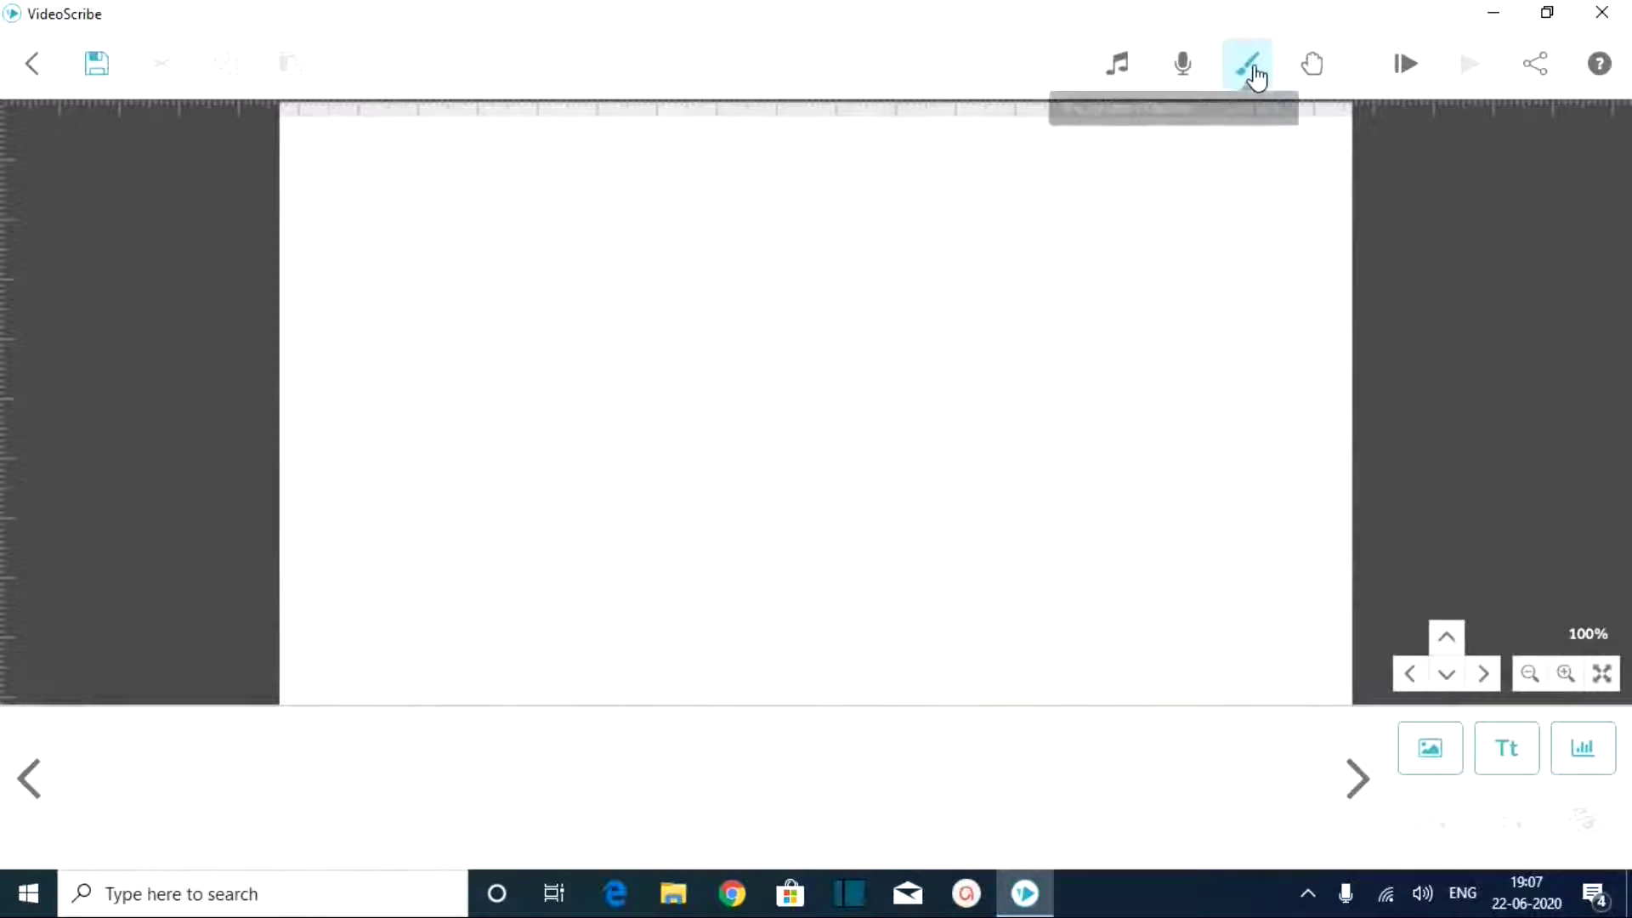
left_click(1251, 68)
left_click(630, 510)
left_click(1104, 726)
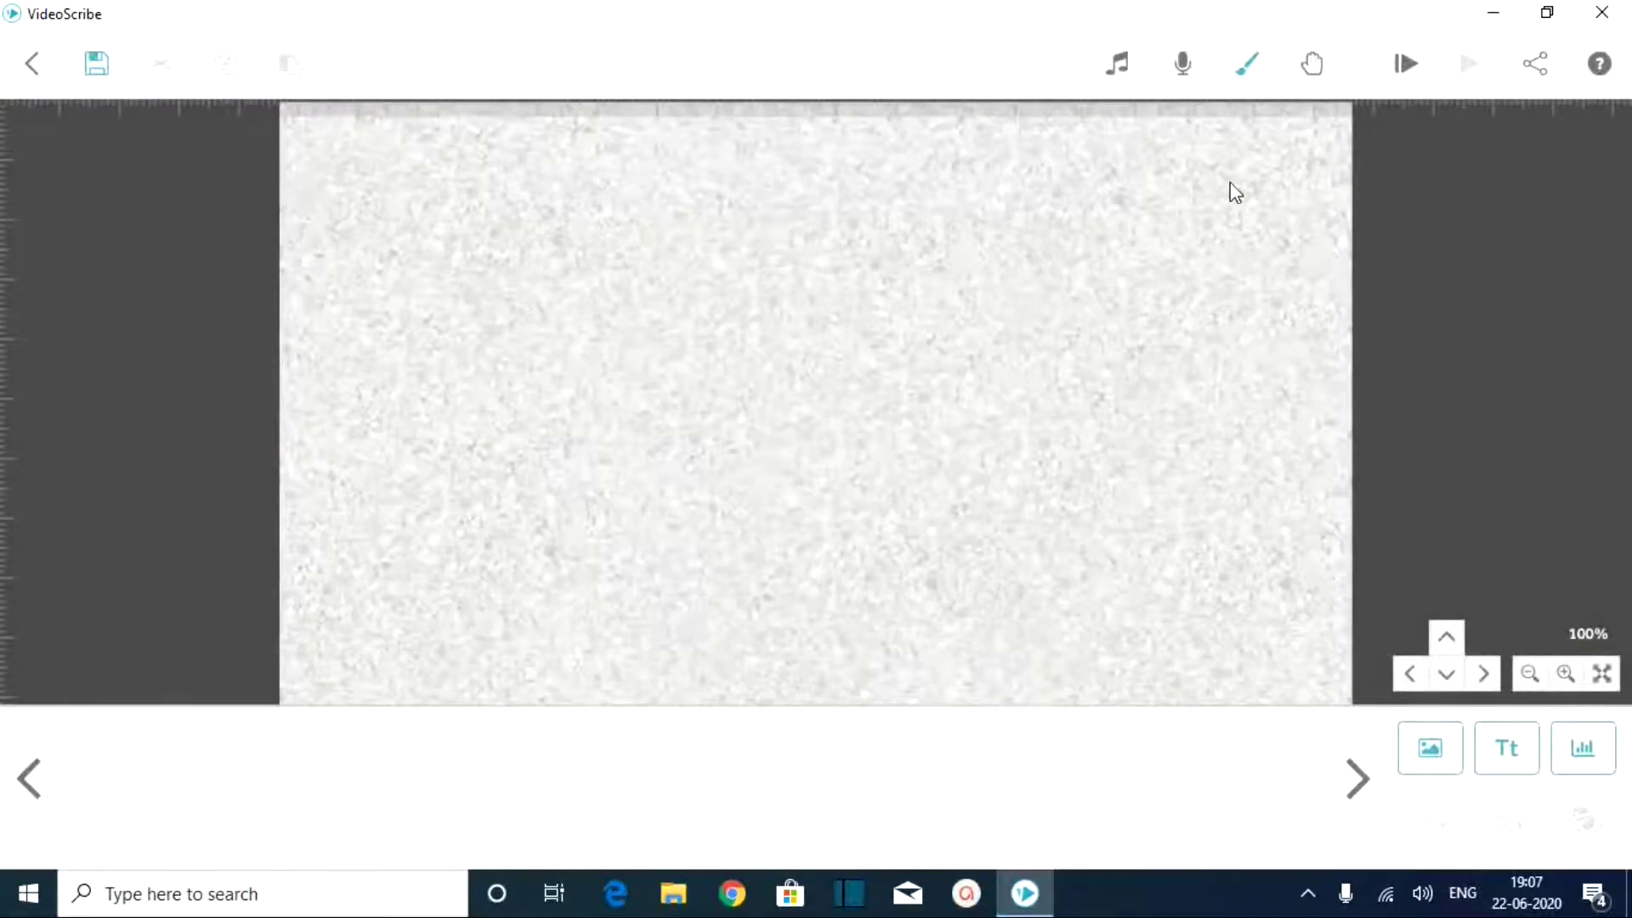
- Return the canvas background to the first preset, plain white
left_click(1249, 68)
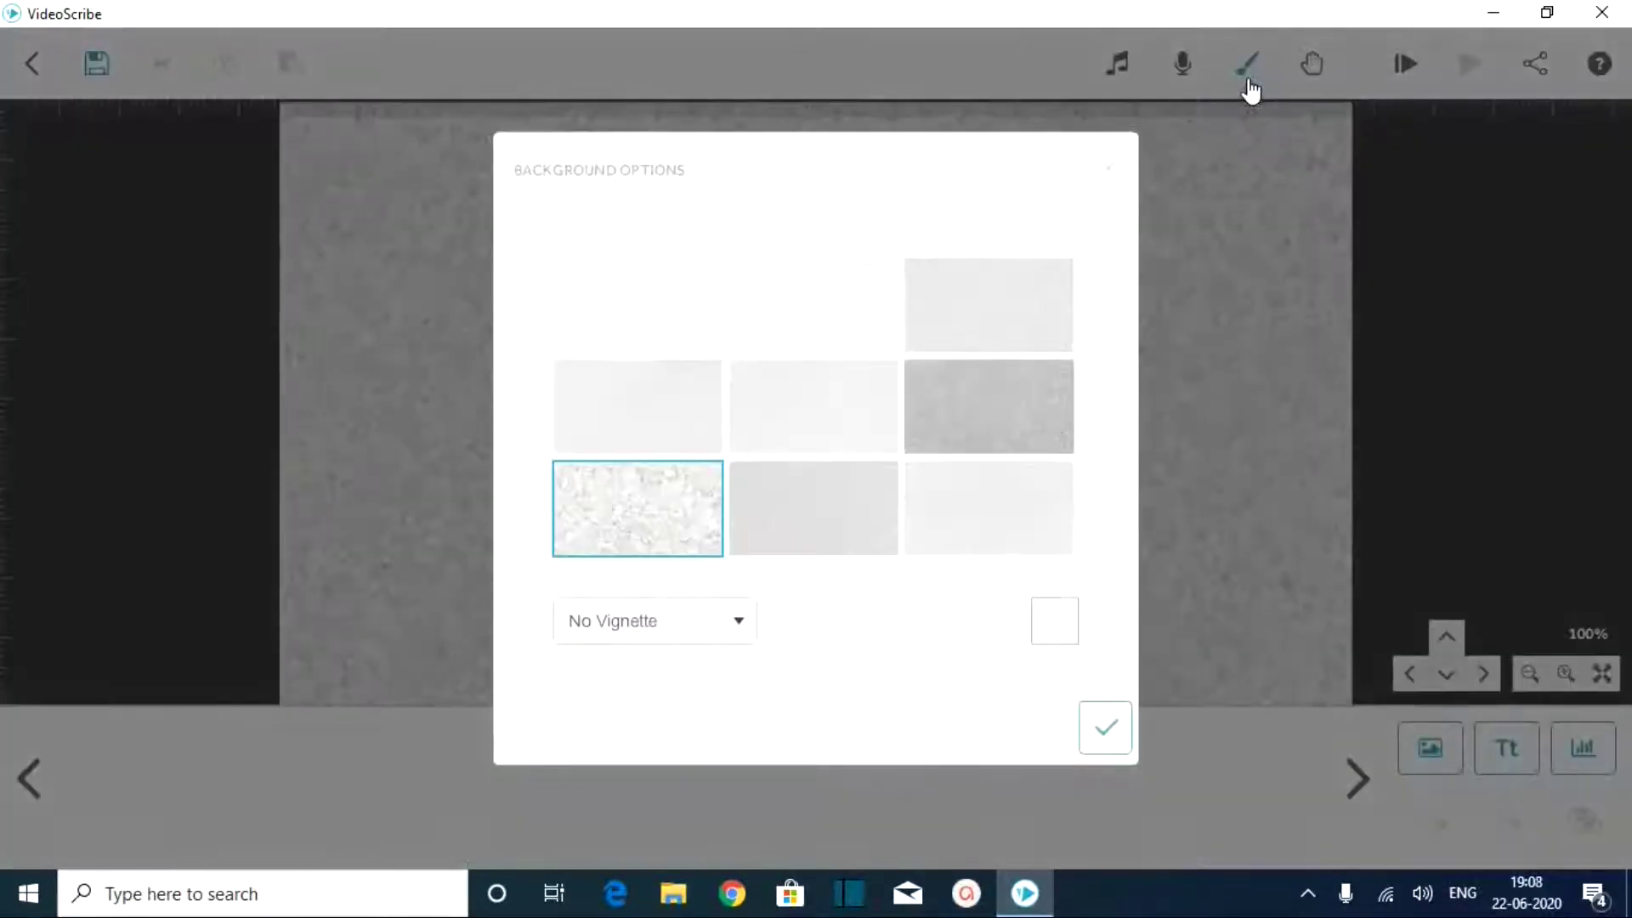
left_click(660, 320)
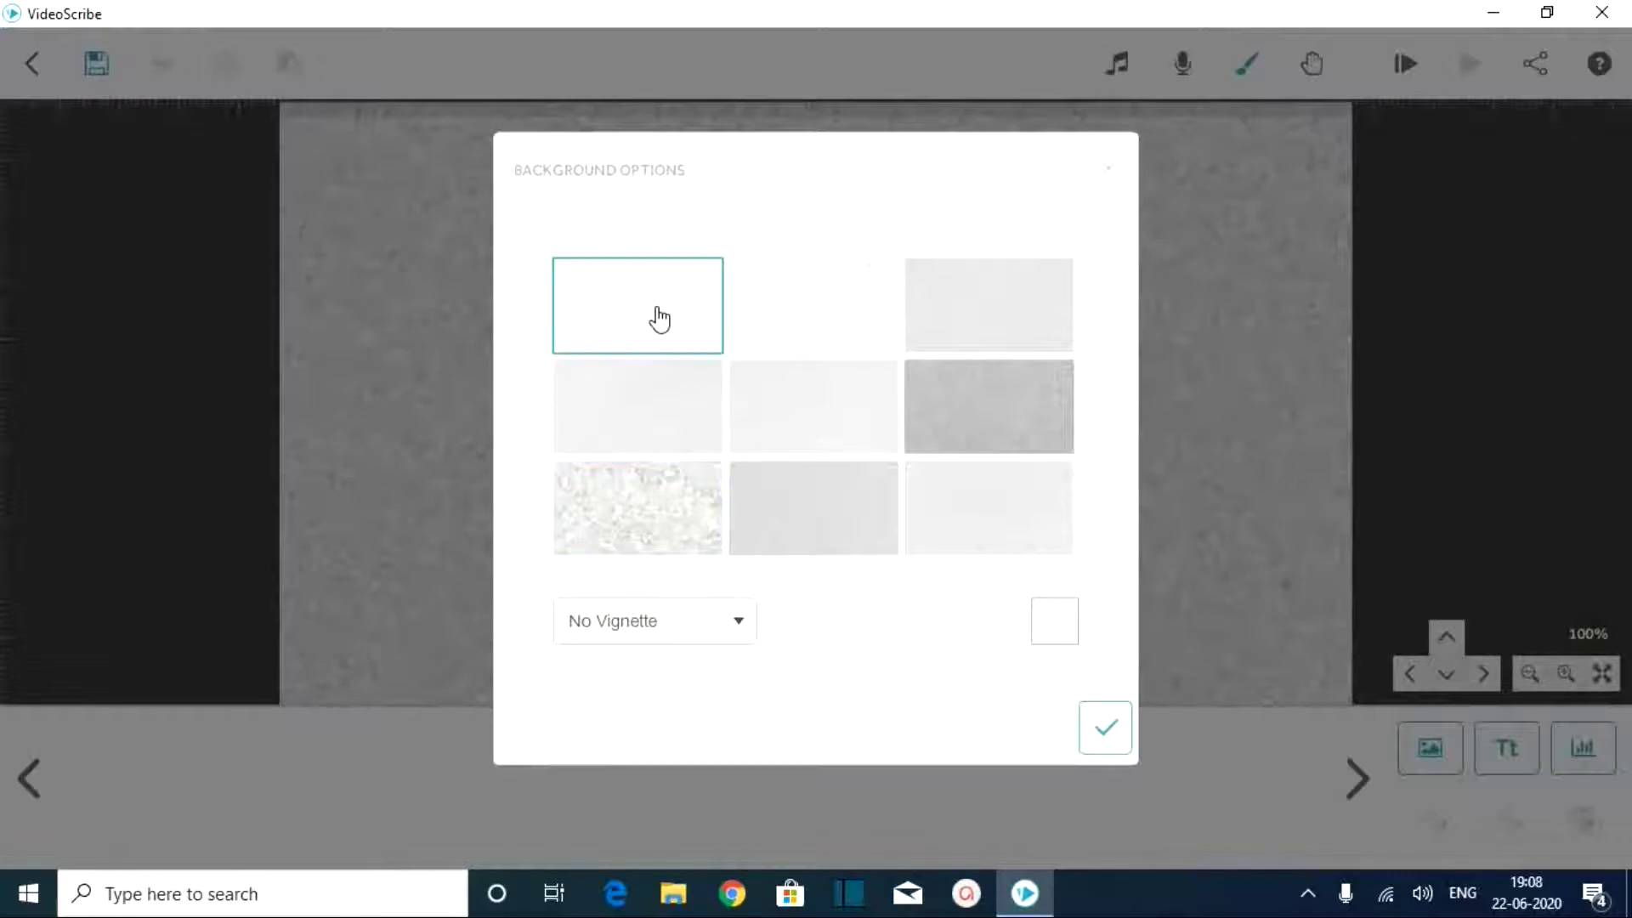
left_click(1105, 727)
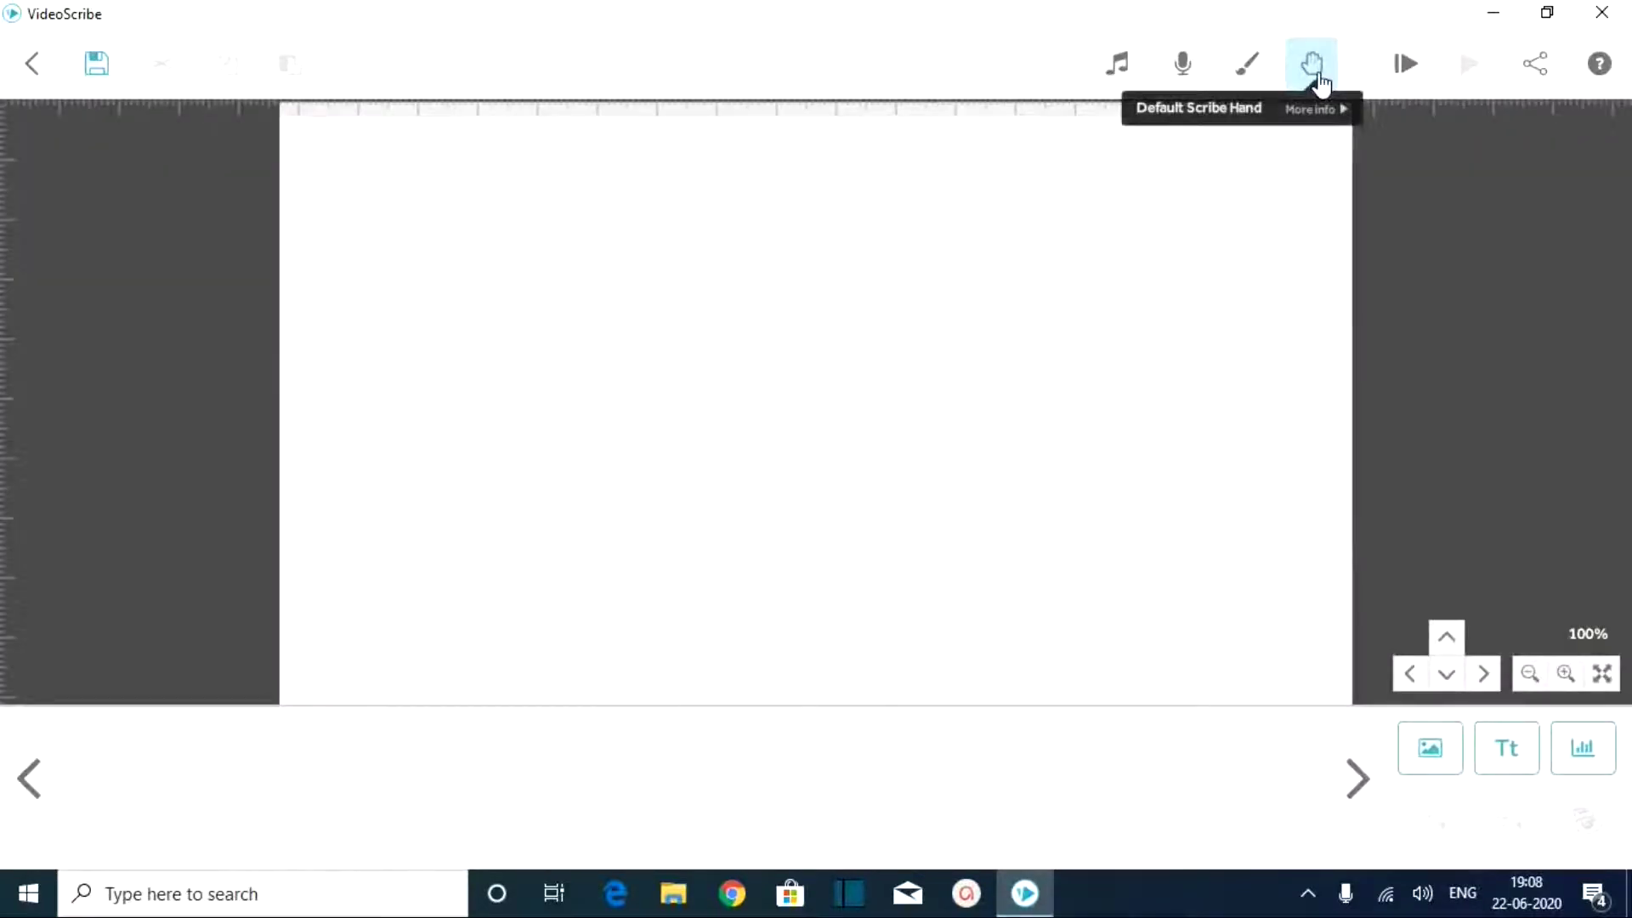
- Preview the first dark-sleeved arm as the default scribe hand and accept it
left_click(1318, 78)
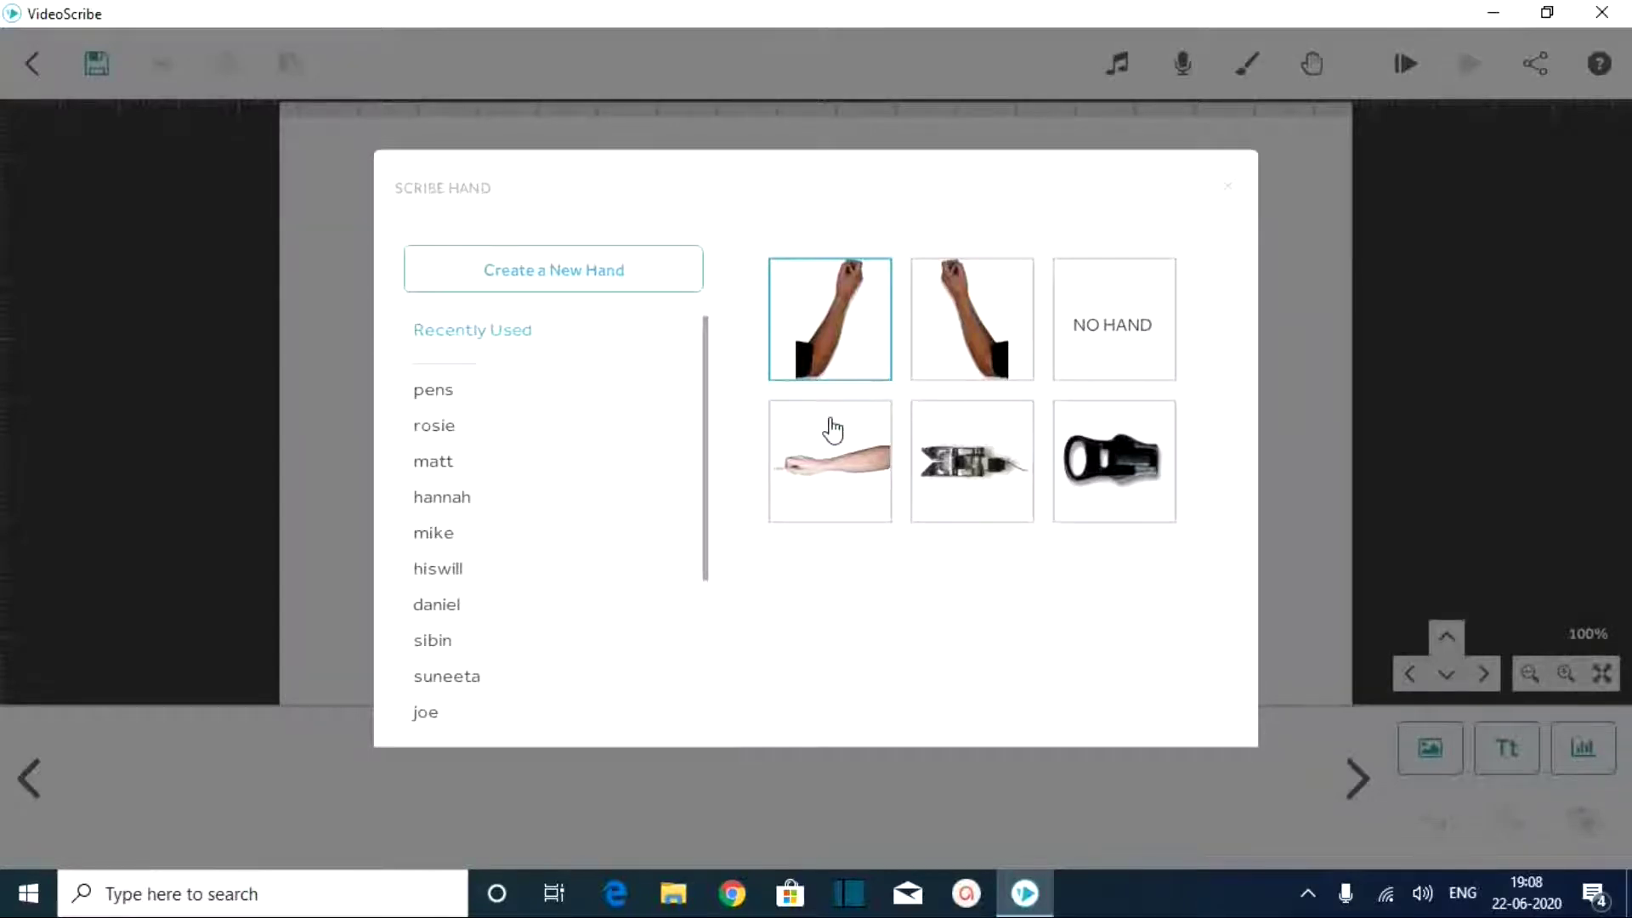
left_click(855, 353)
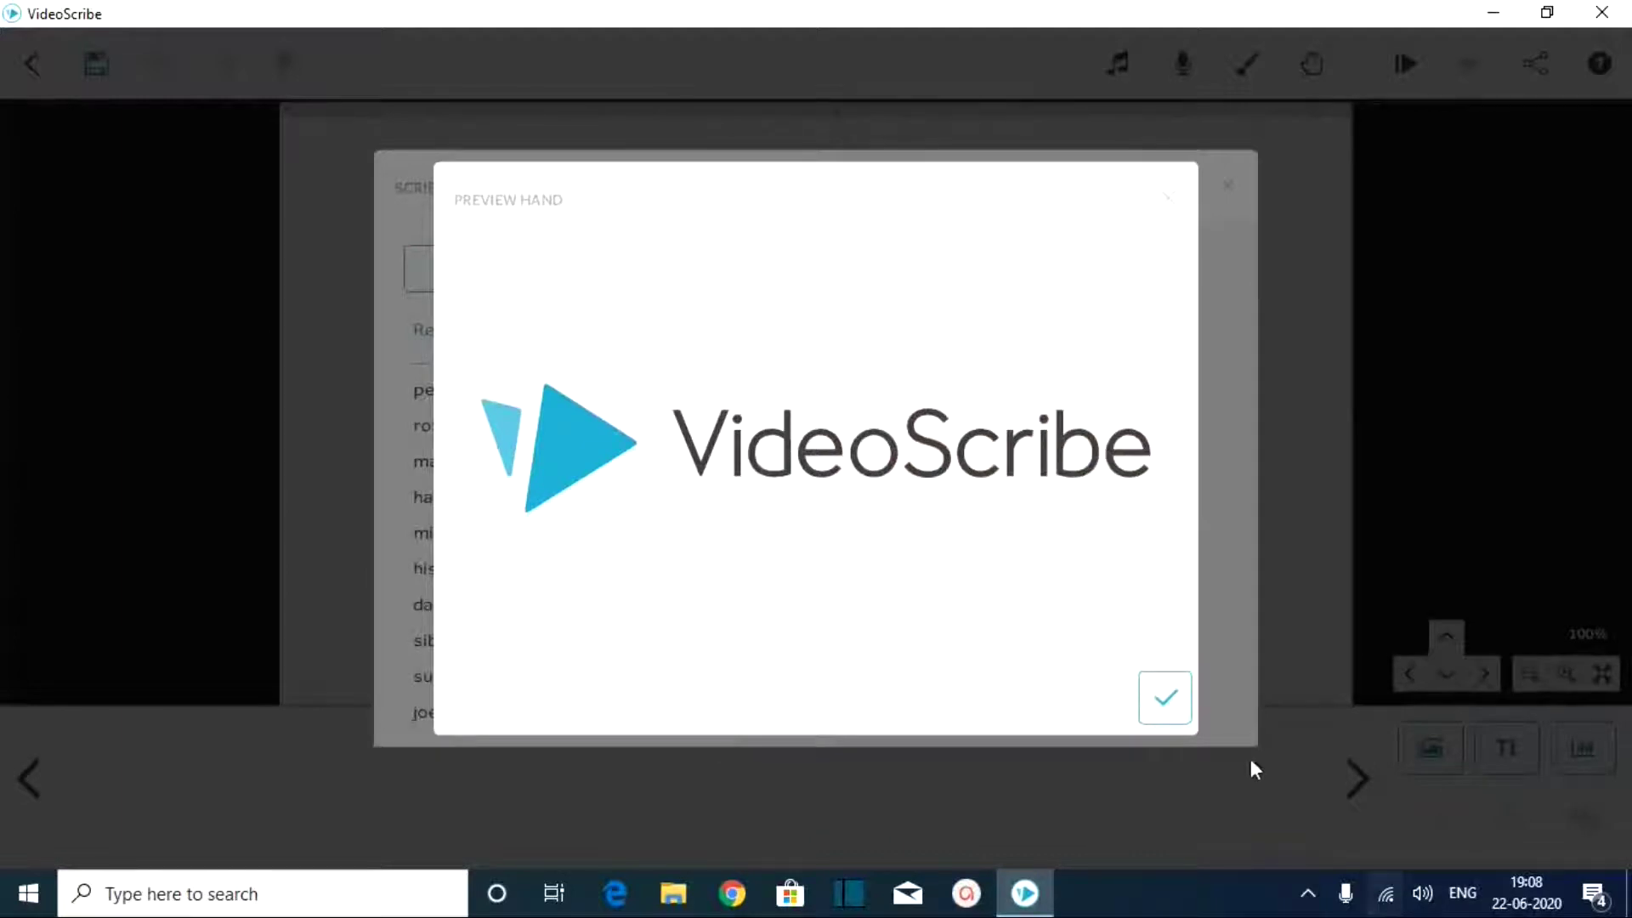
left_click(1165, 698)
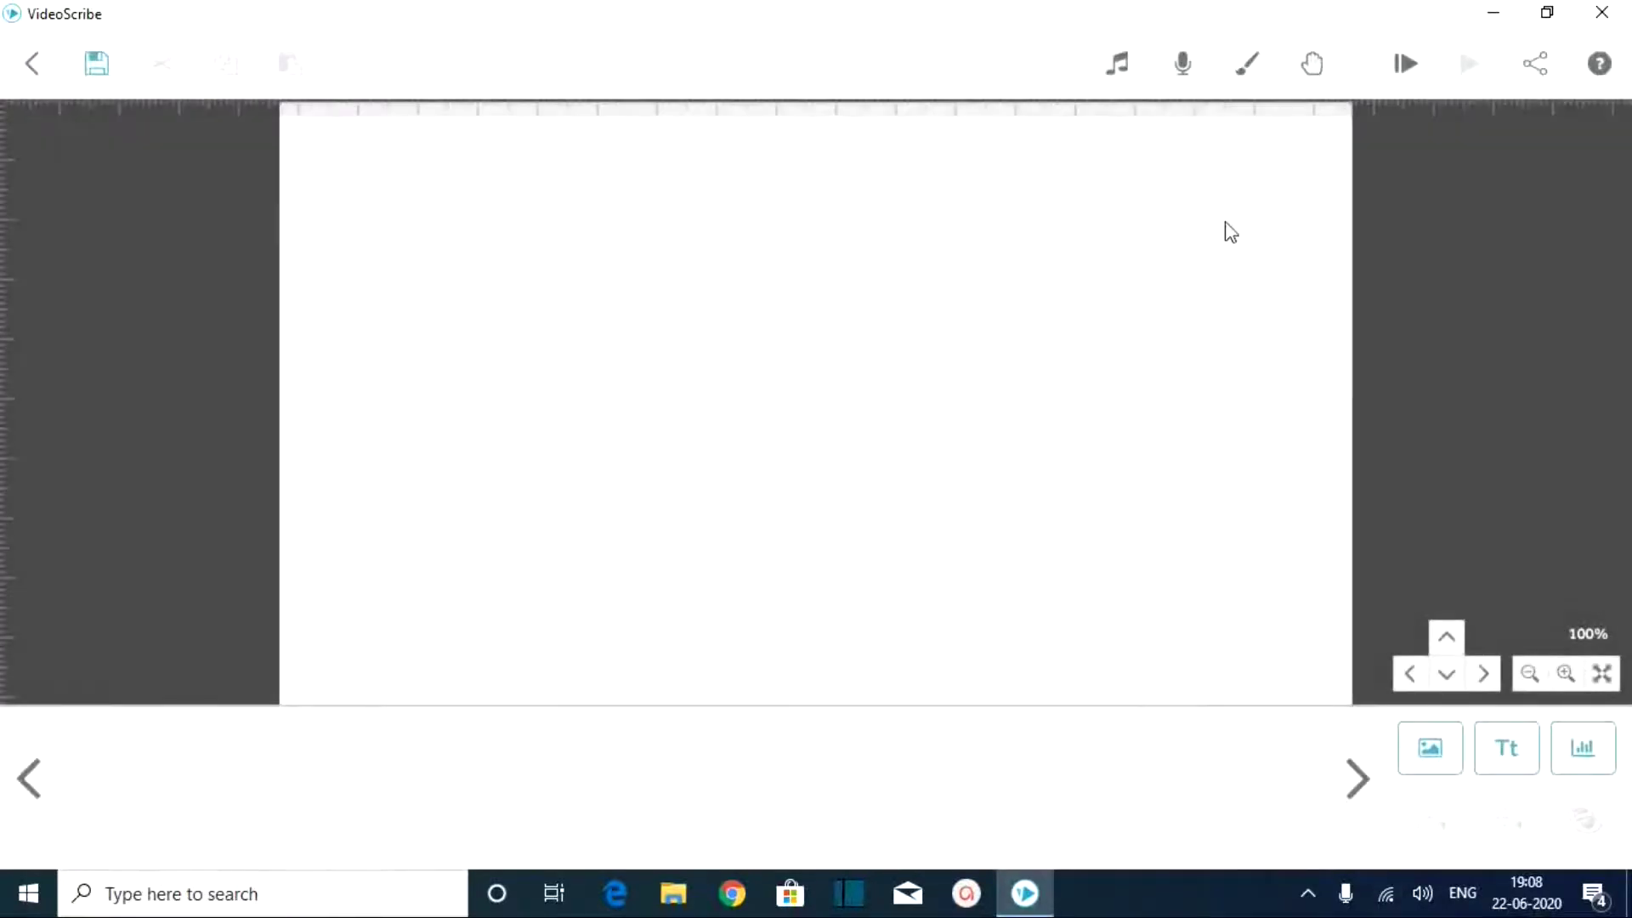
- Set the default scribe hand to the bare pale forearm after previewing it
left_click(1311, 64)
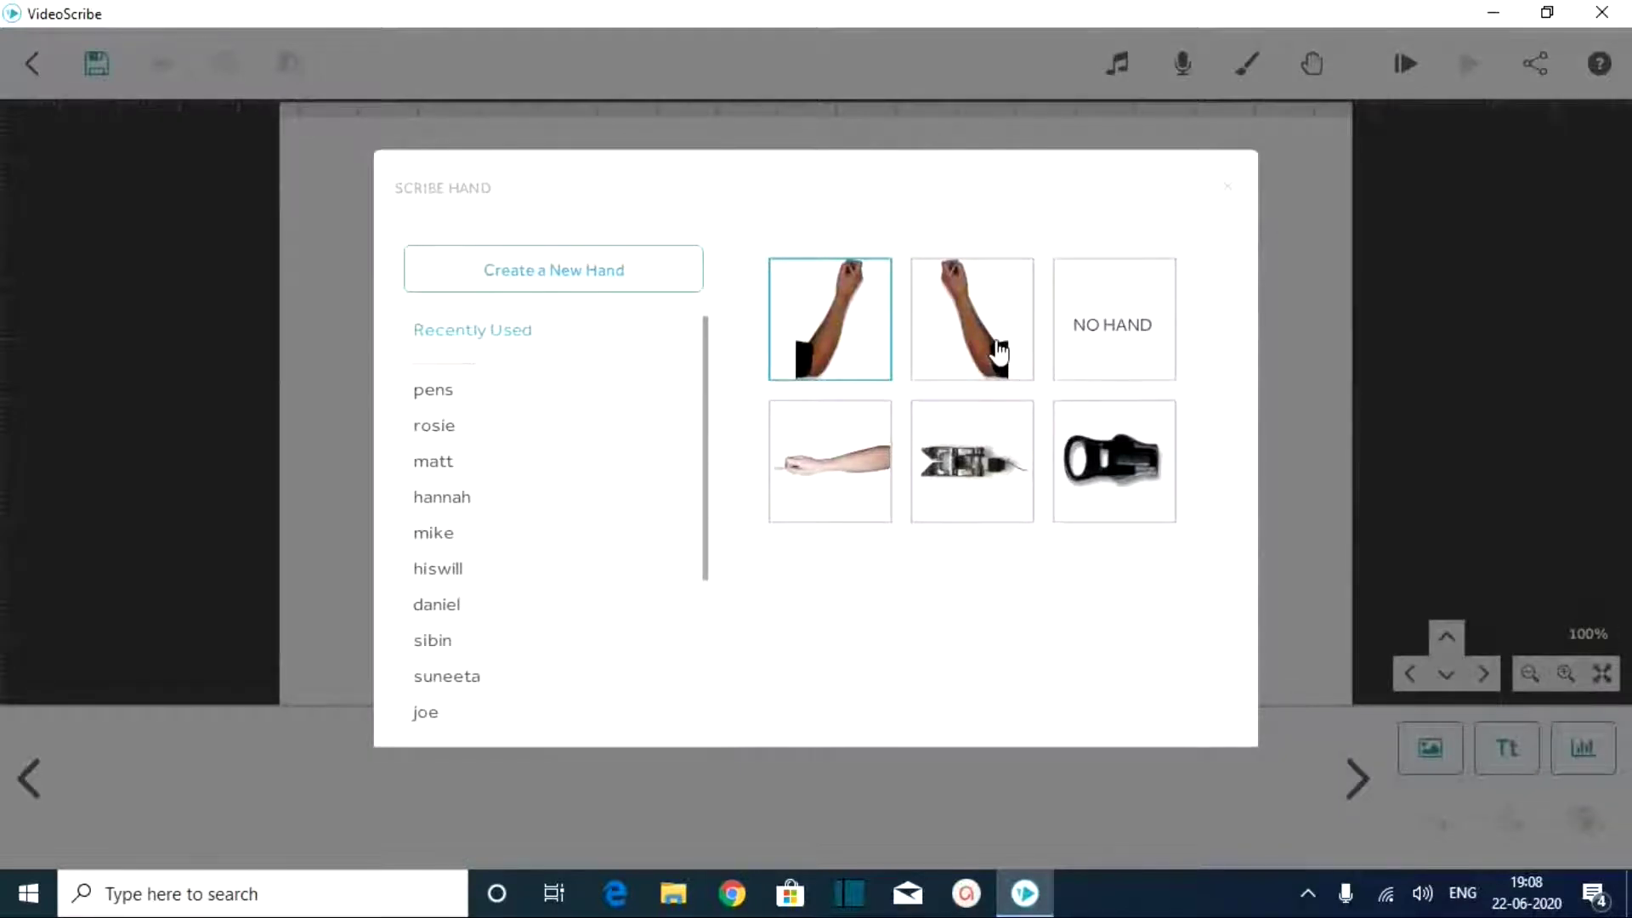
left_click(854, 503)
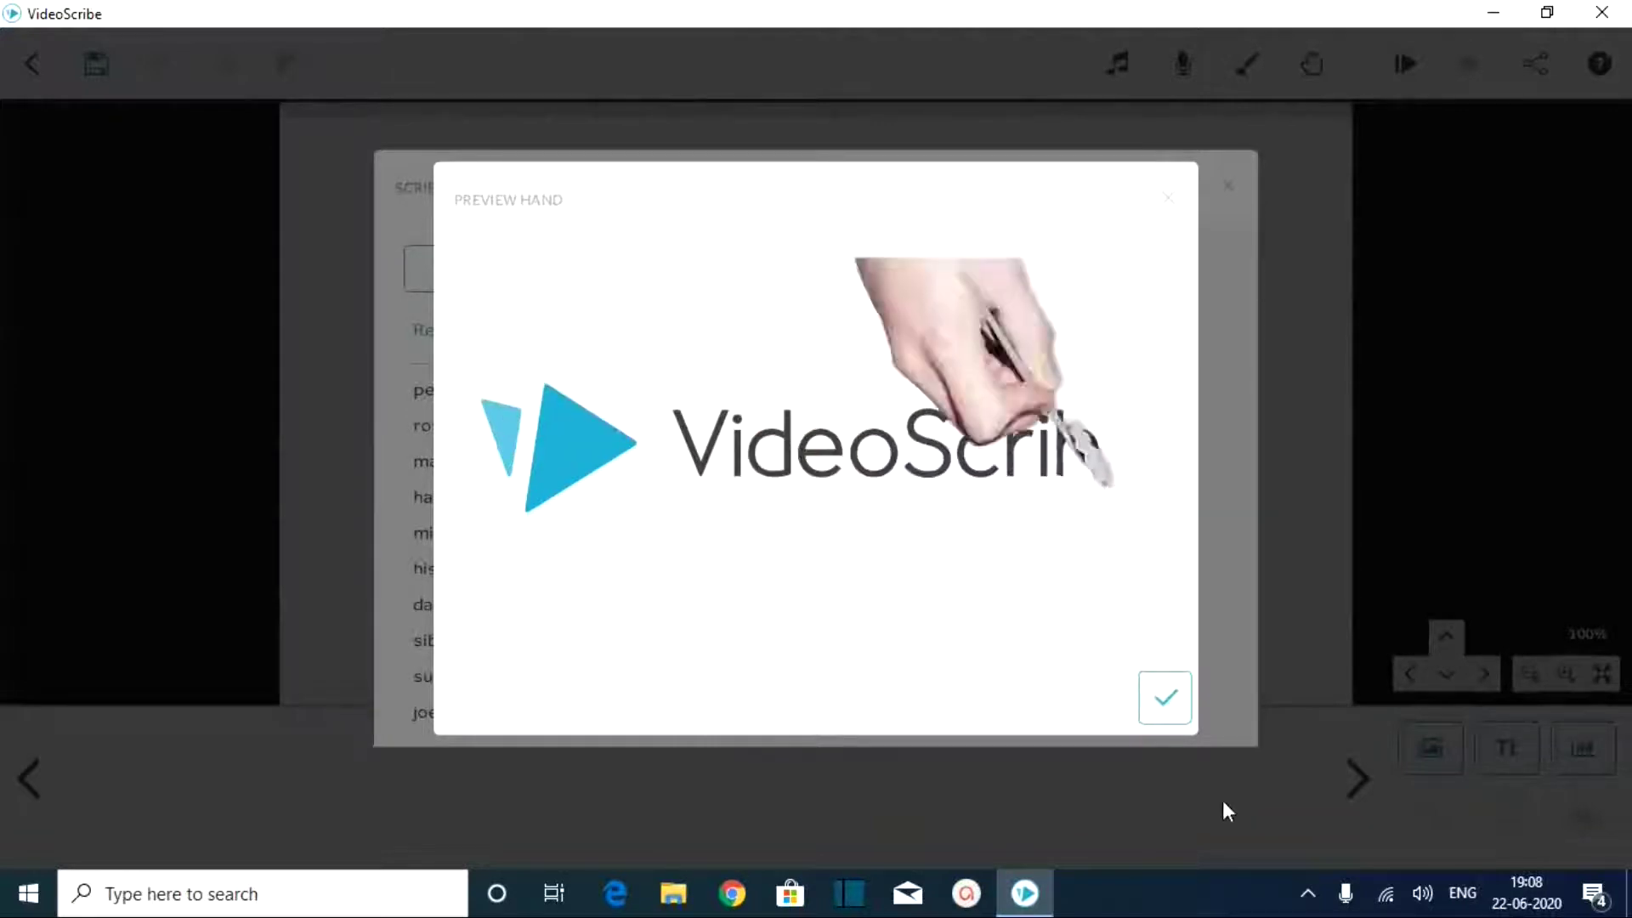
left_click(1170, 712)
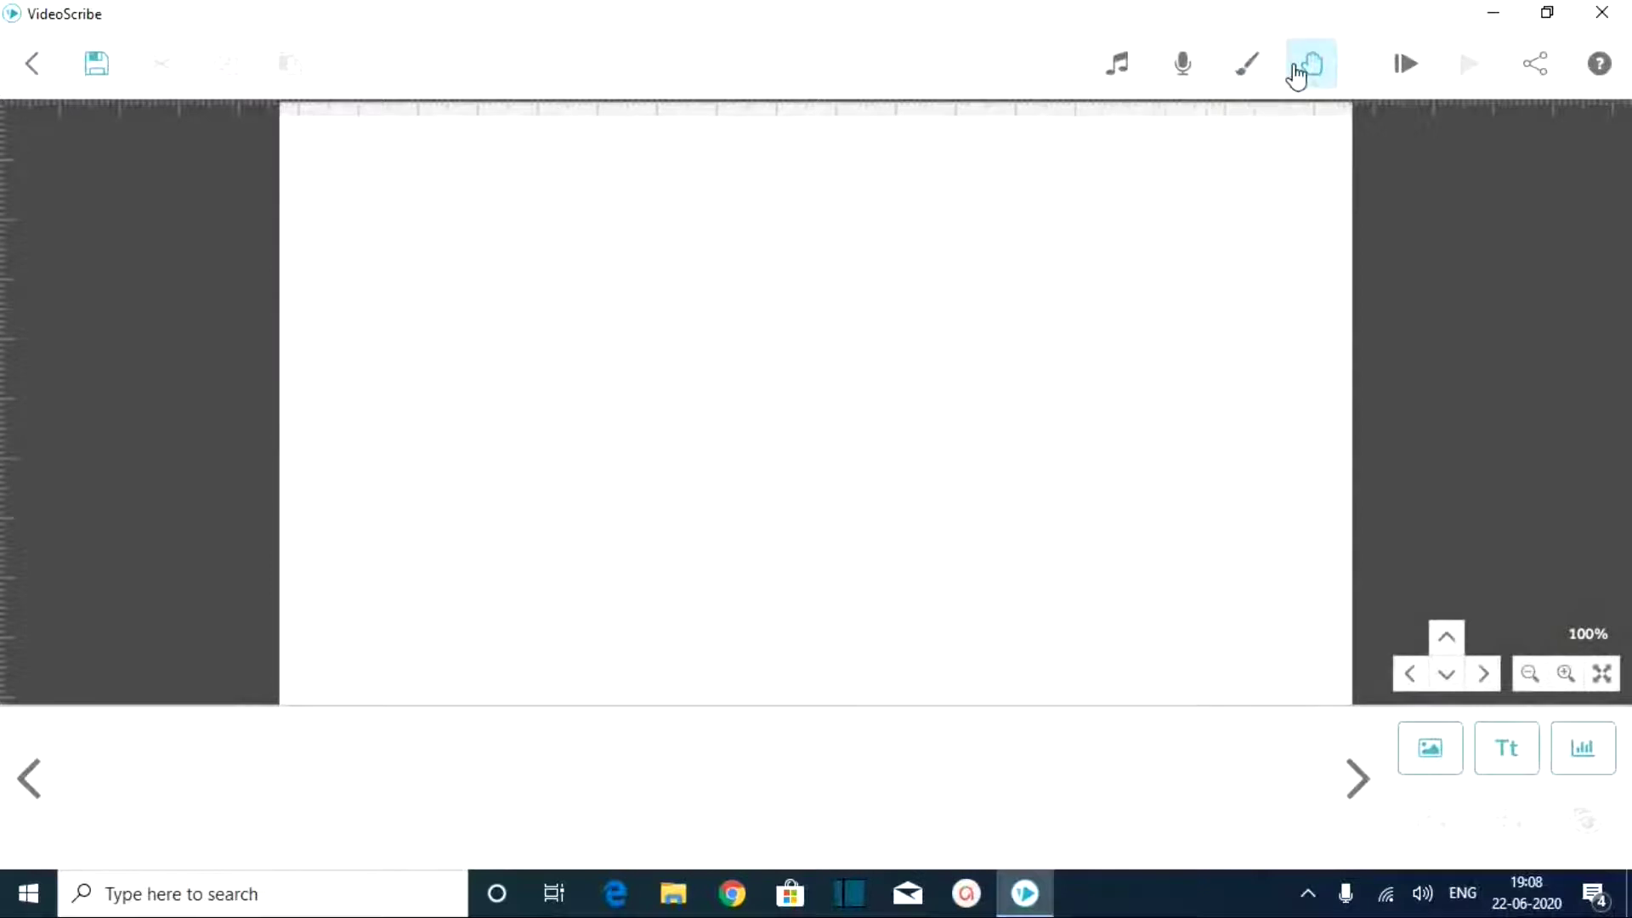
- Set the default scribe hand to the first black-and-white pen in the pens category after previewing it
left_click(1298, 72)
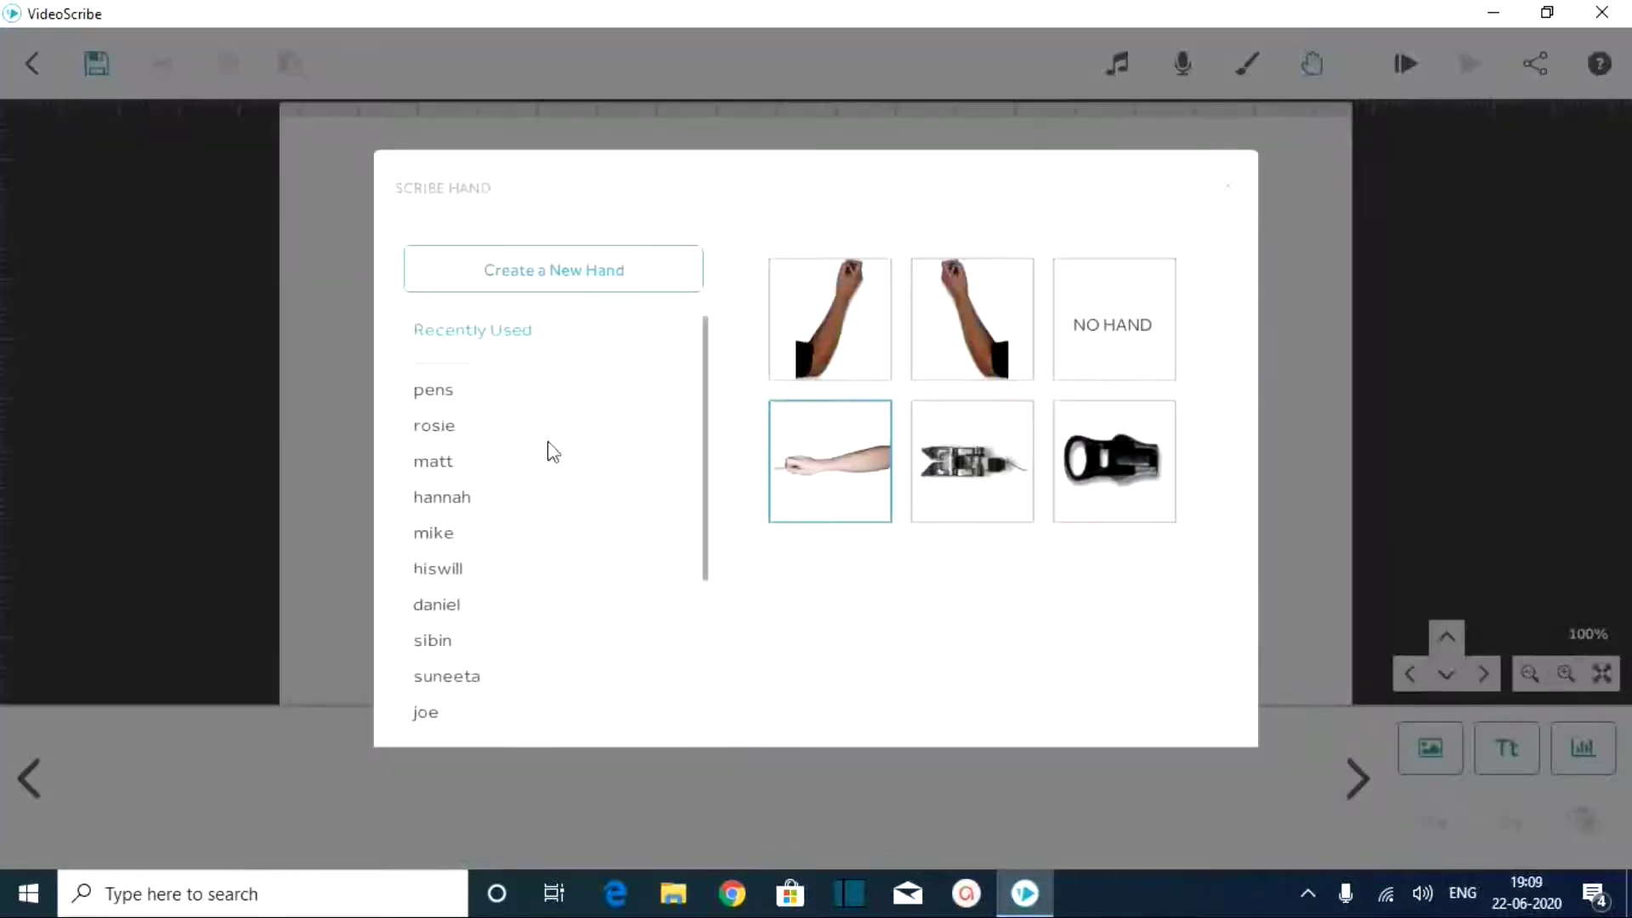
left_click(450, 394)
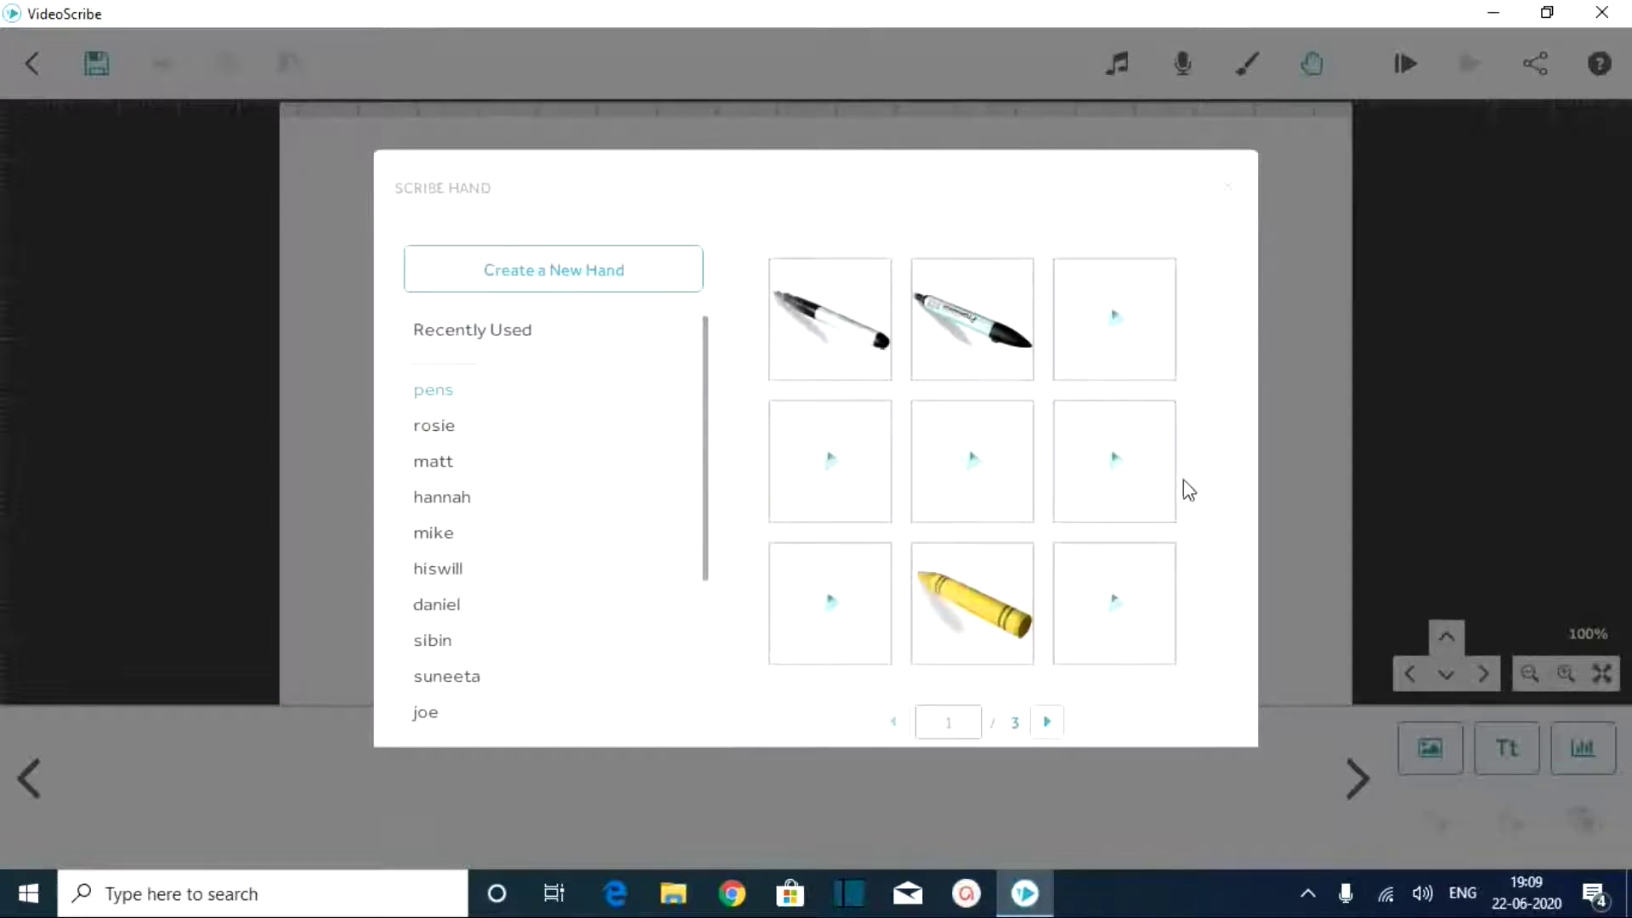
left_click(859, 326)
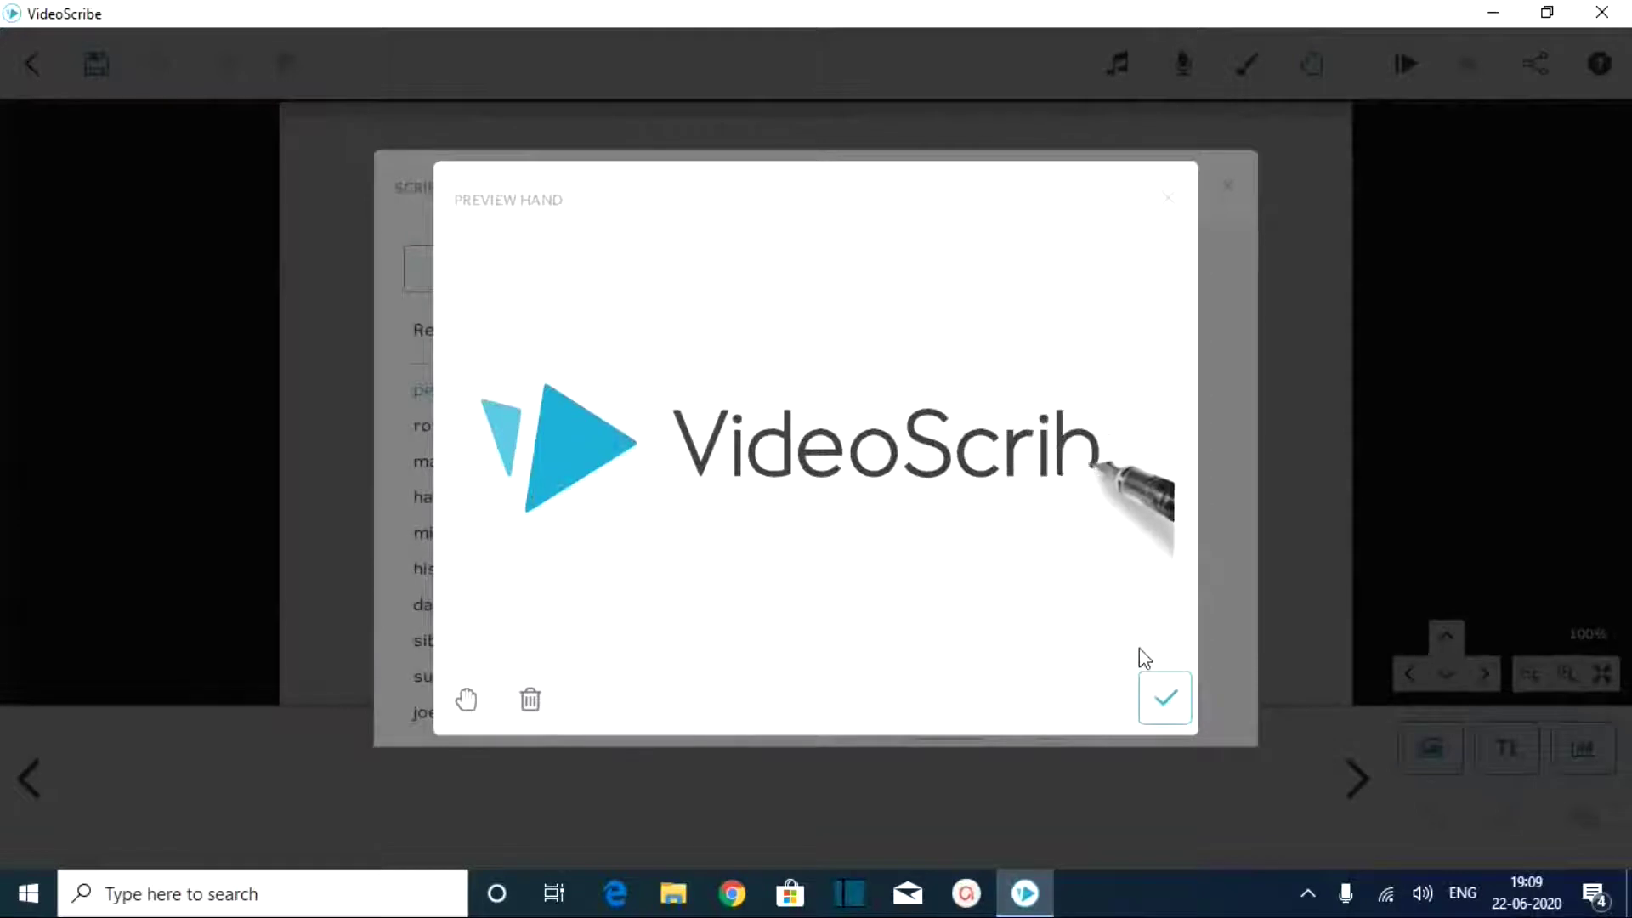
left_click(1161, 705)
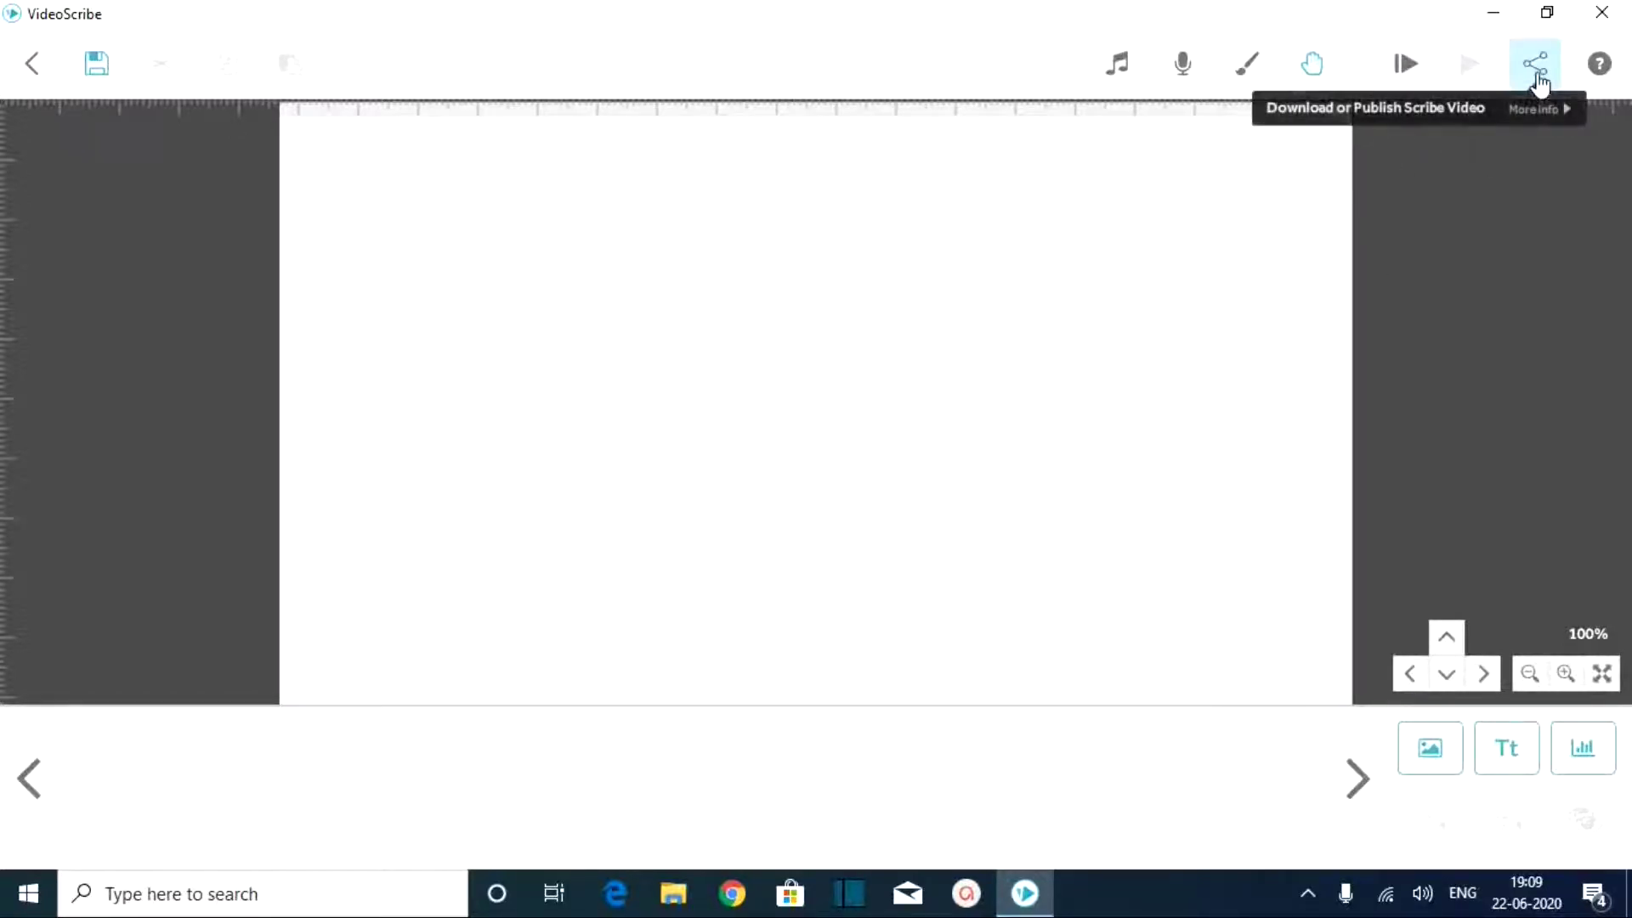
- Try to download or publish the scribe video from the empty canvas
left_click(1535, 66)
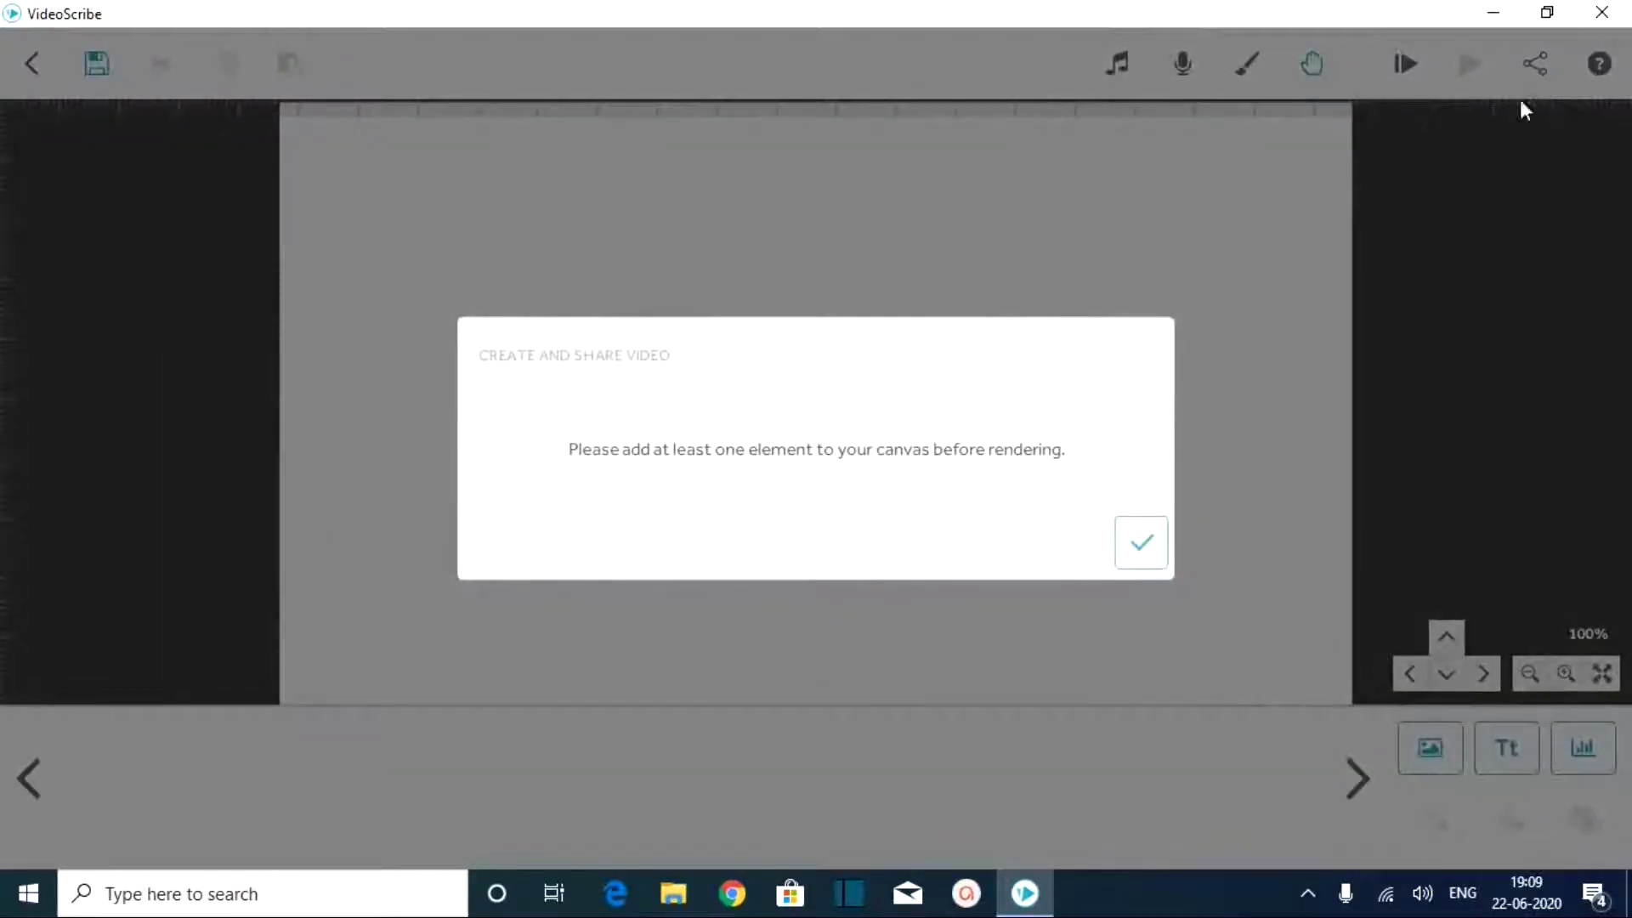
left_click(1143, 552)
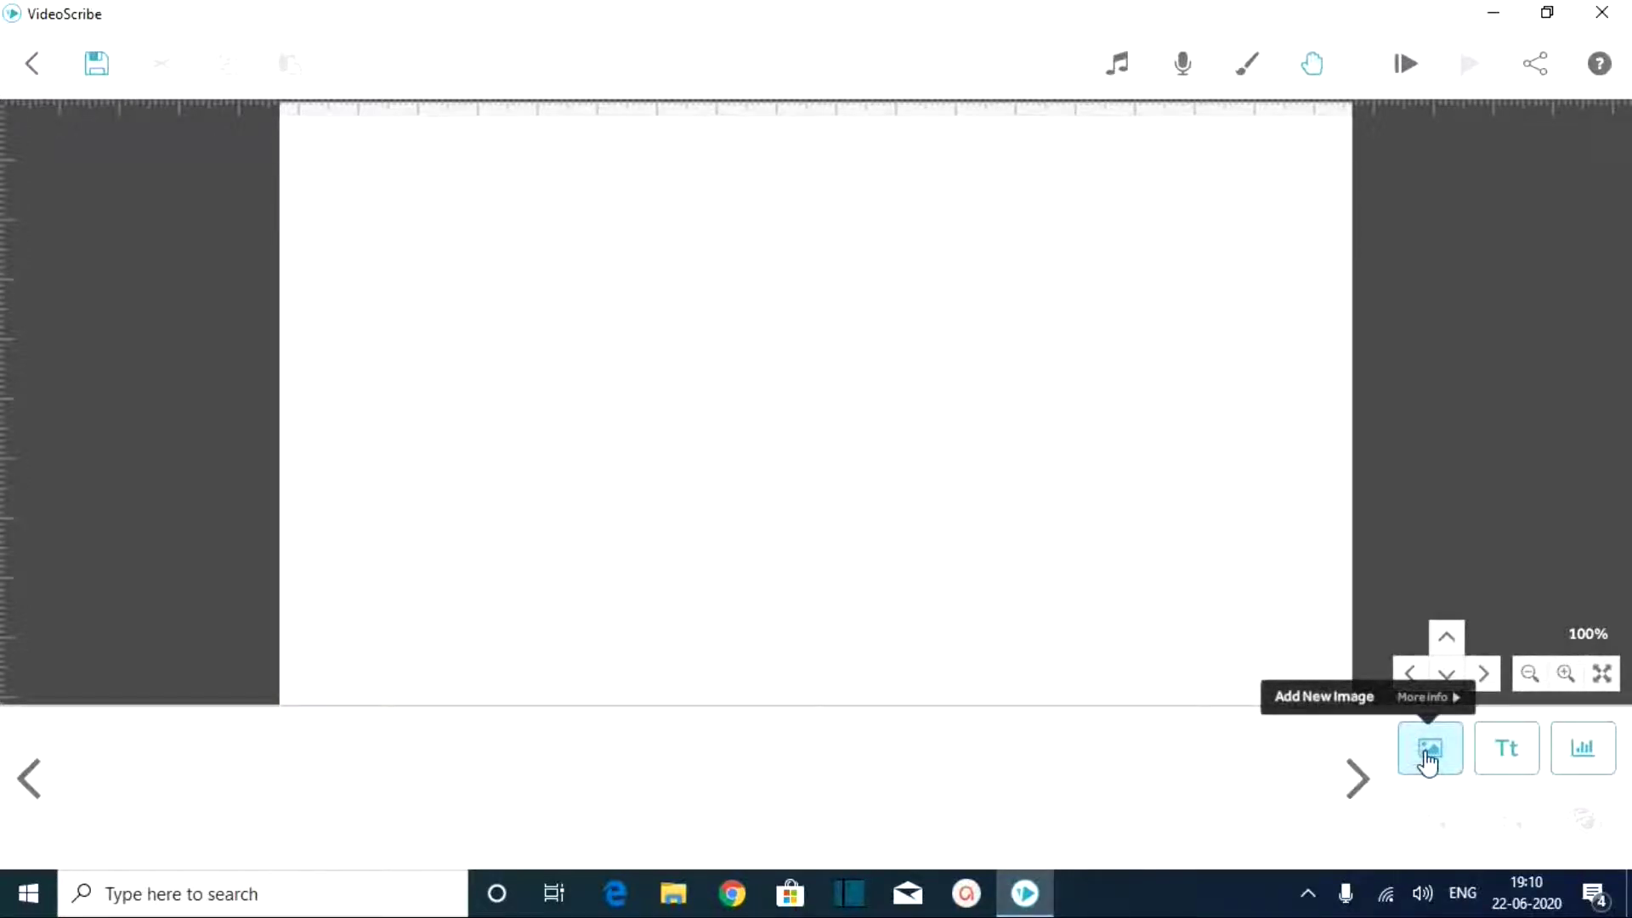
- Open the image library and browse the Arrows, Buildings and People categories, up to the third page of People images
left_click(1427, 758)
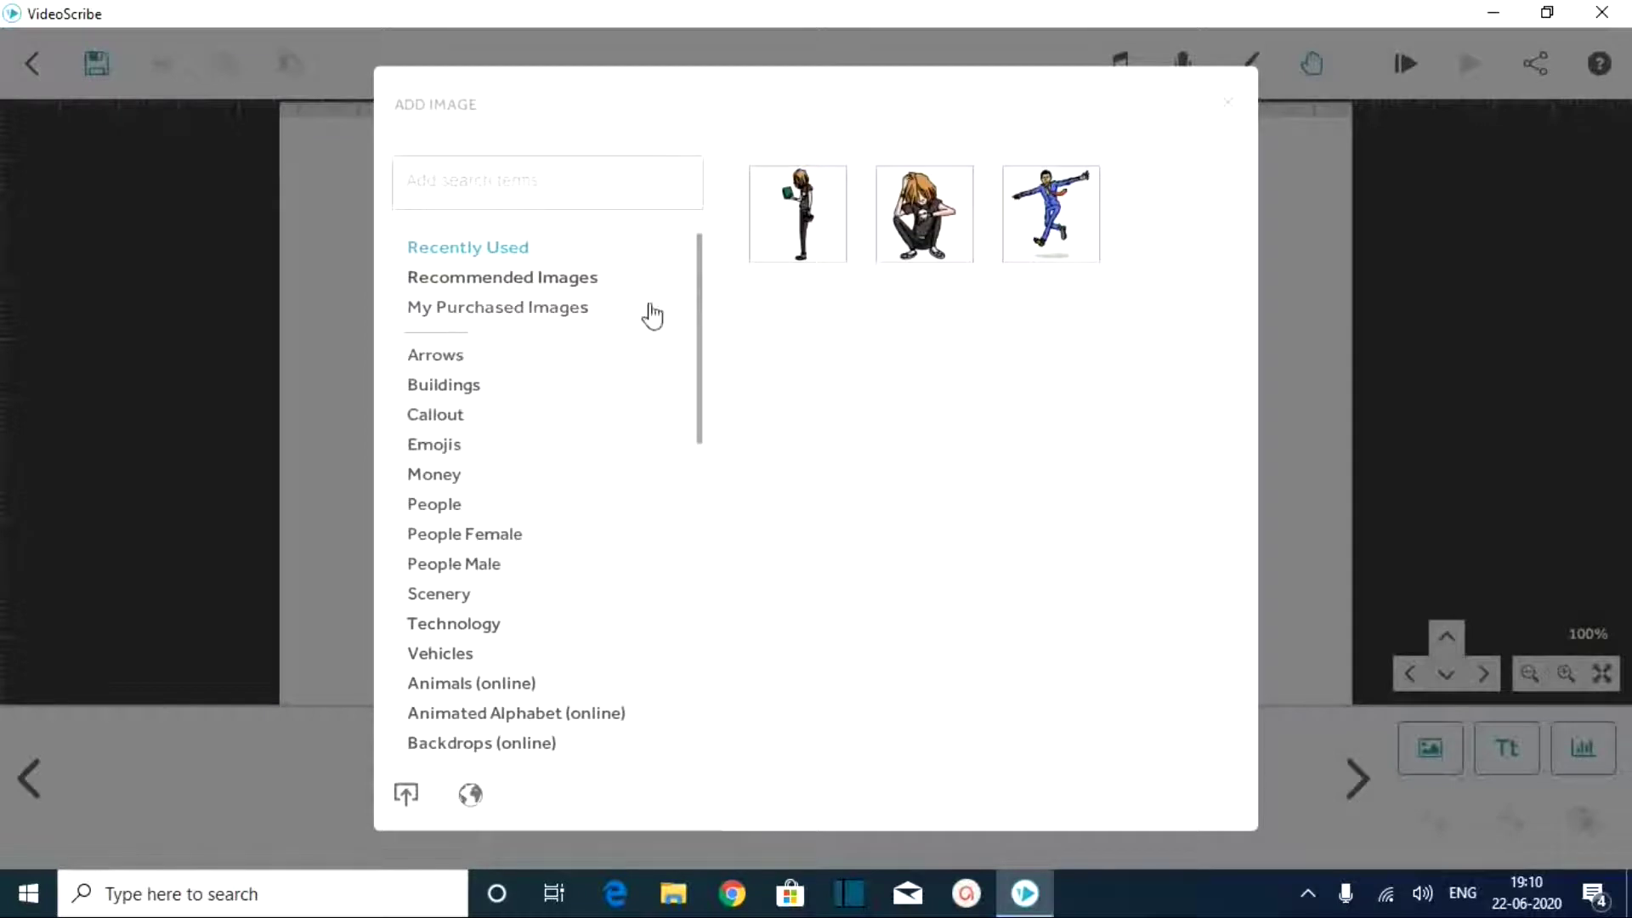
left_click(458, 371)
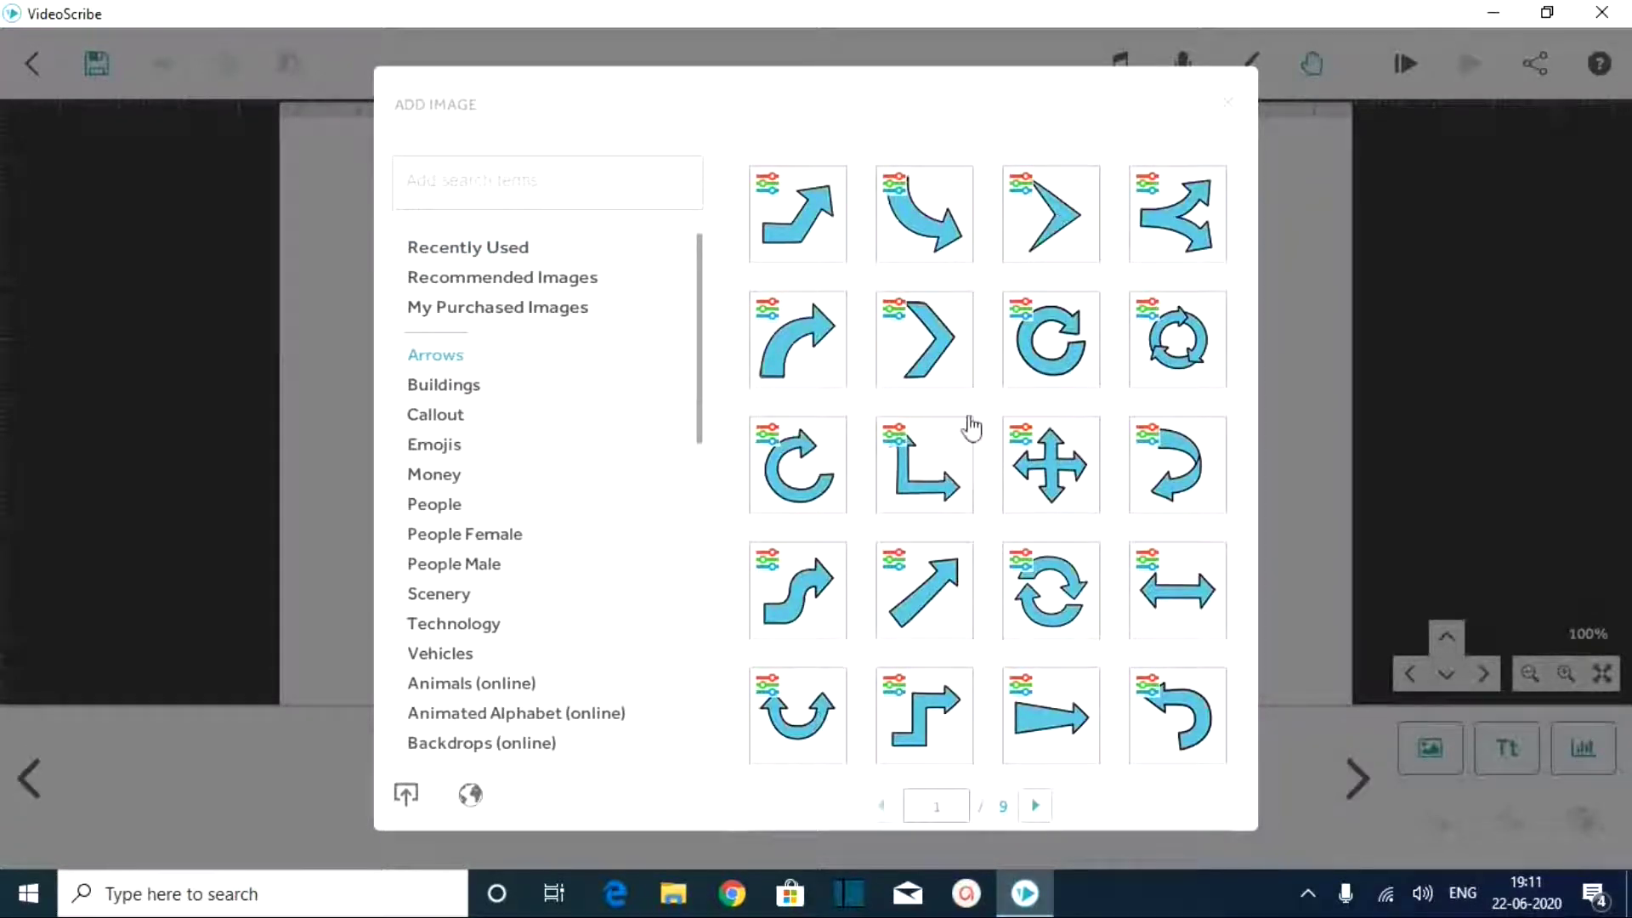
left_click(458, 392)
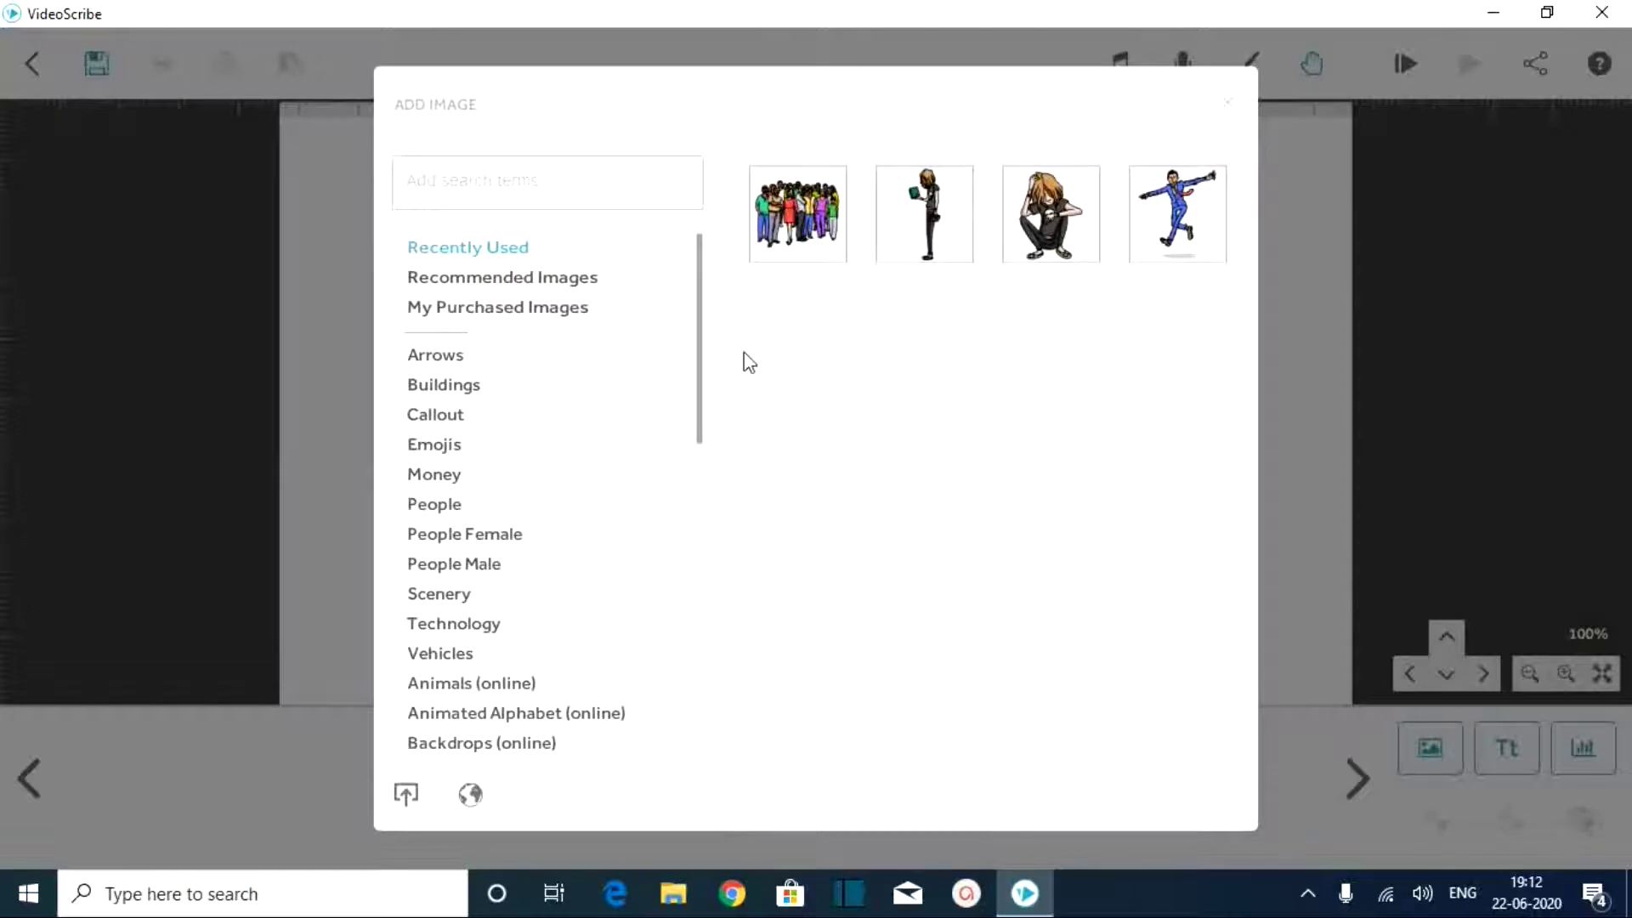
left_click_drag(700, 414, 704, 448)
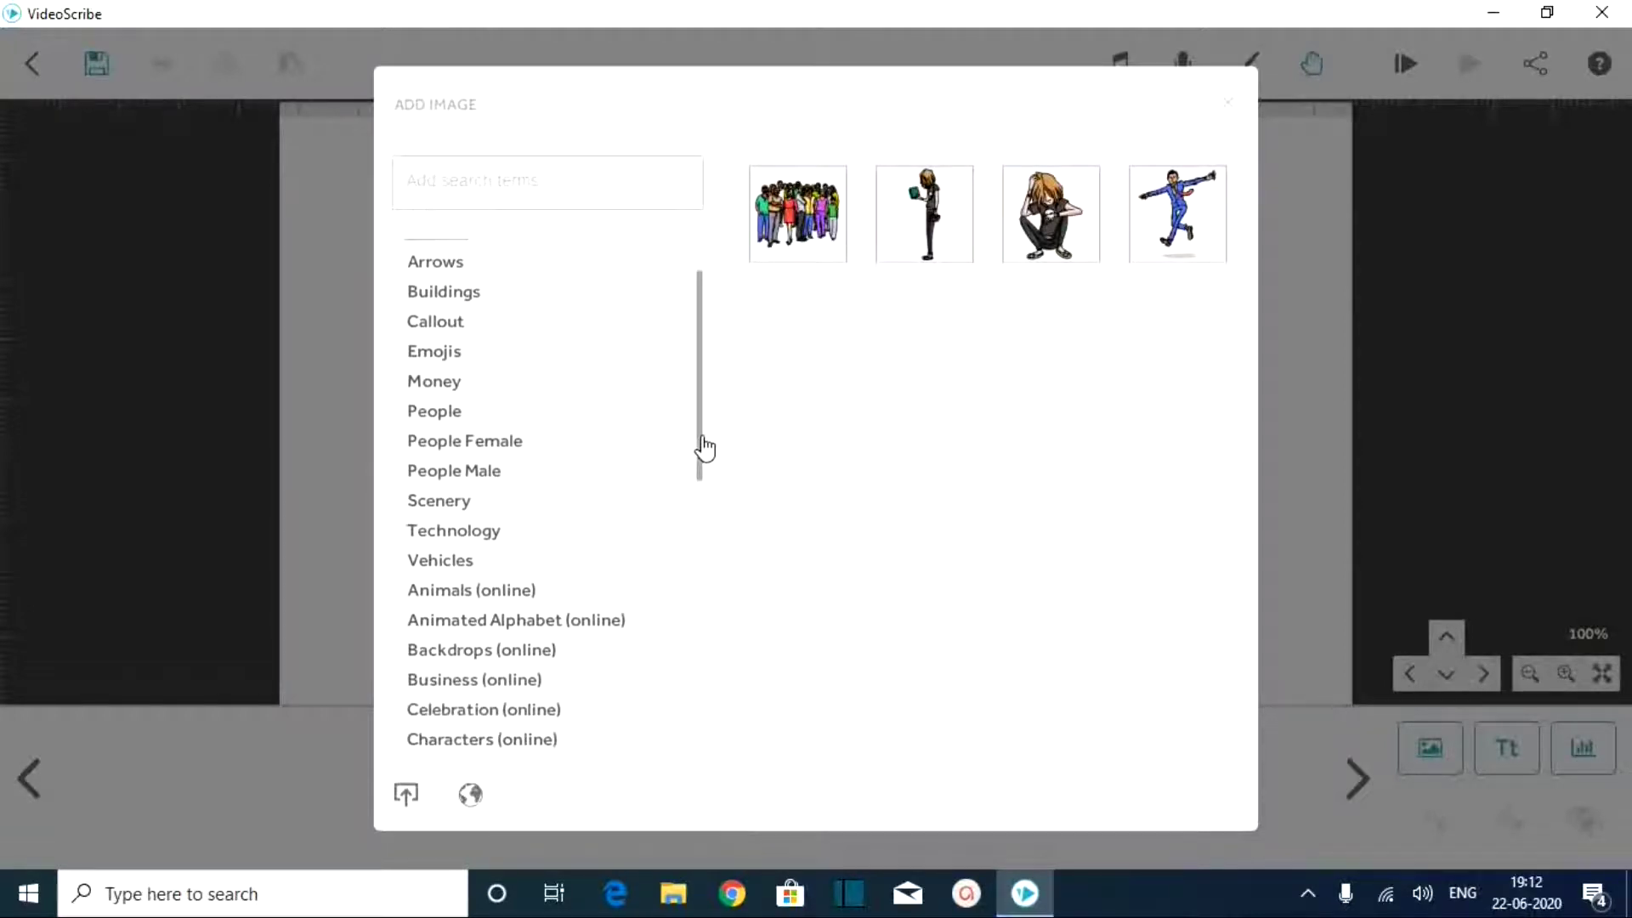
left_click(456, 414)
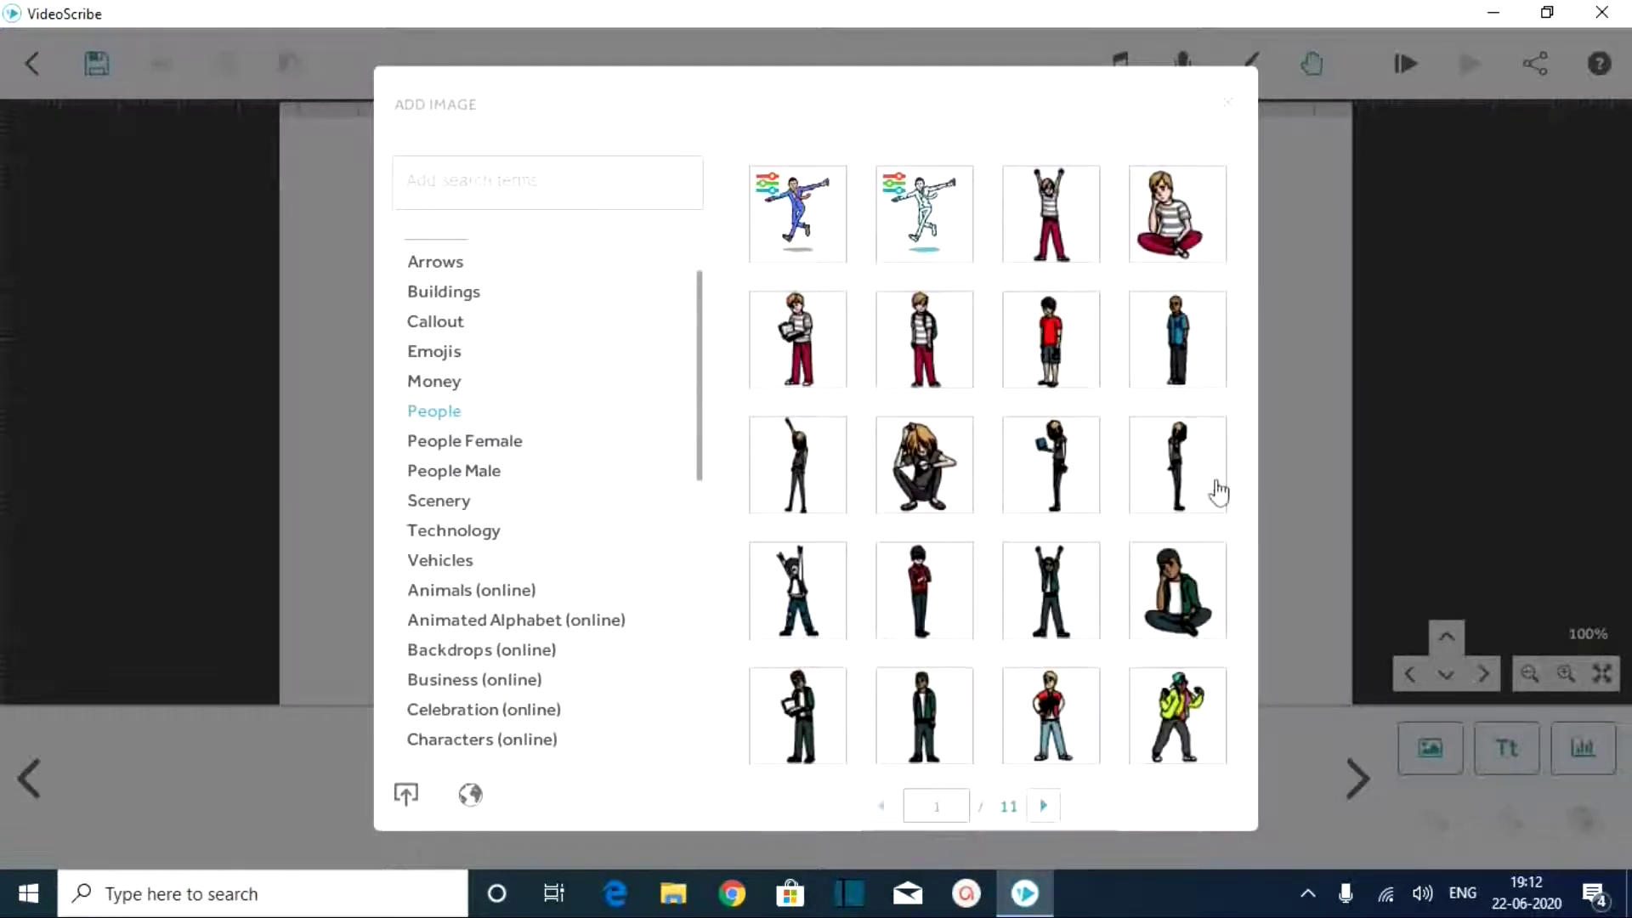
left_click(1045, 811)
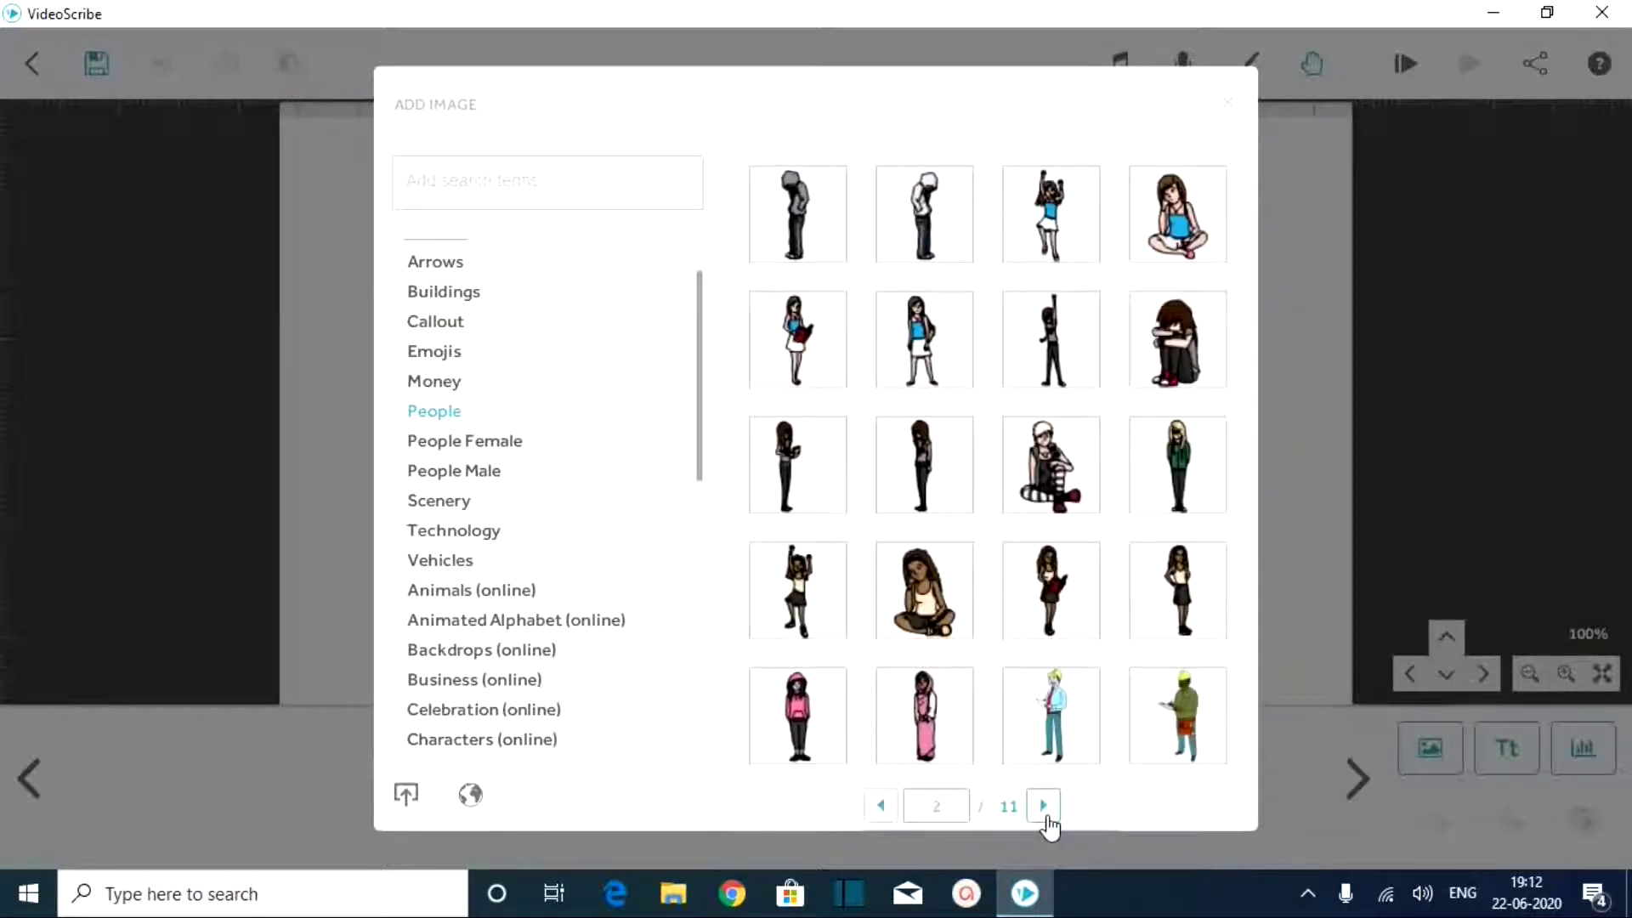
left_click(1046, 814)
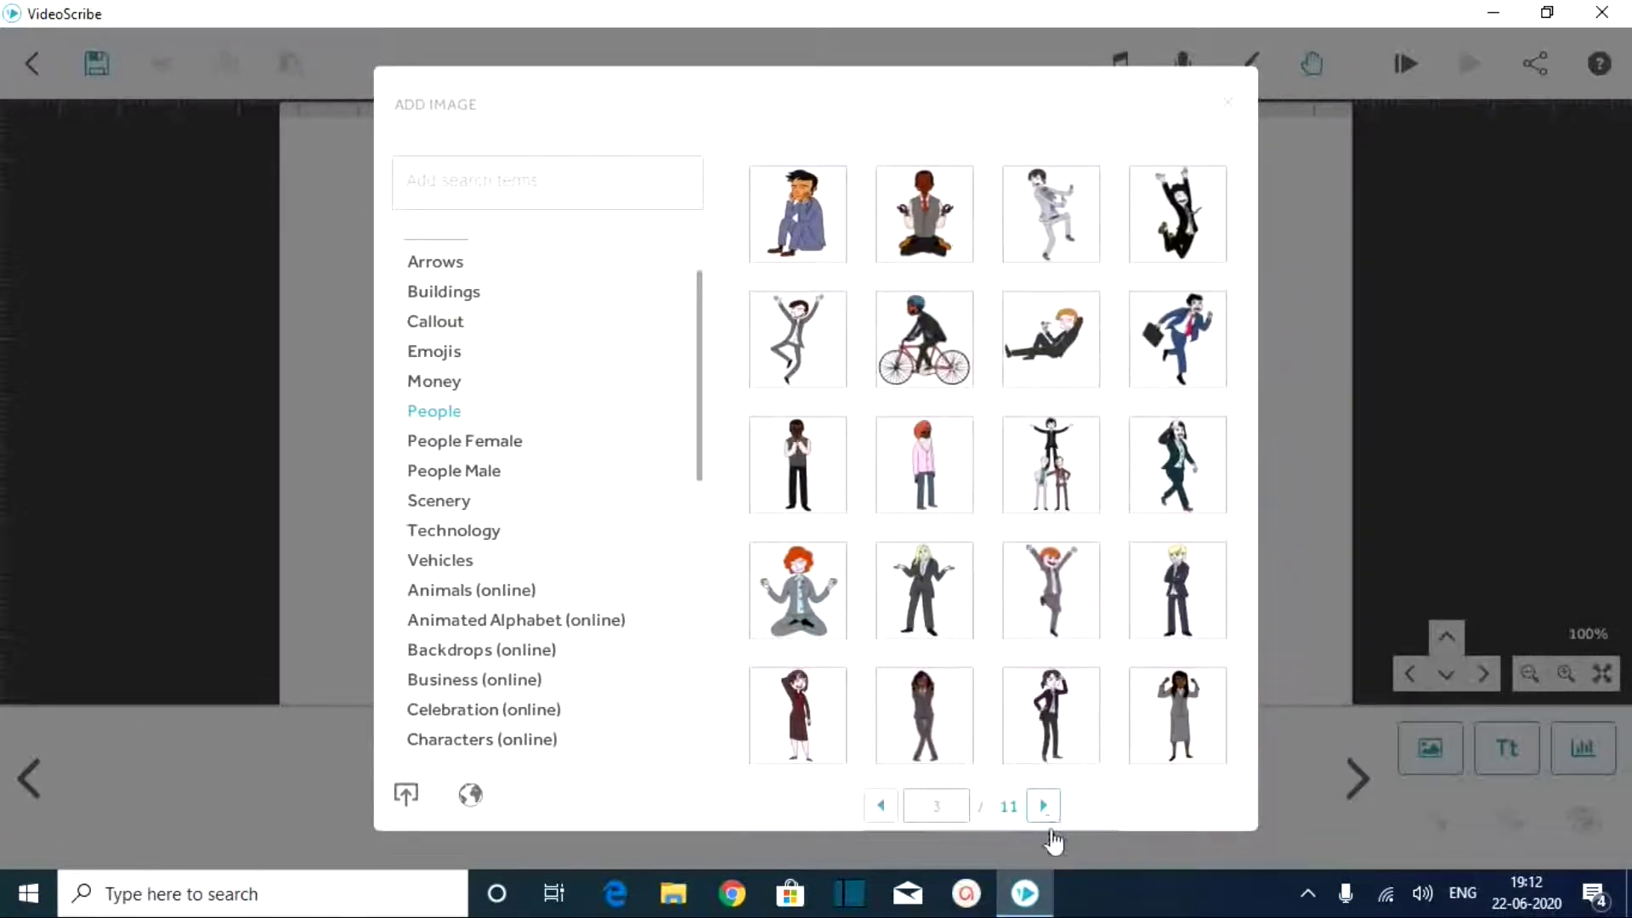
- Search the image library for "doctor" and add the standing doctor in a white coat holding a clipboard to the canvas
left_click(486, 191)
type("doctor")
key("Return")
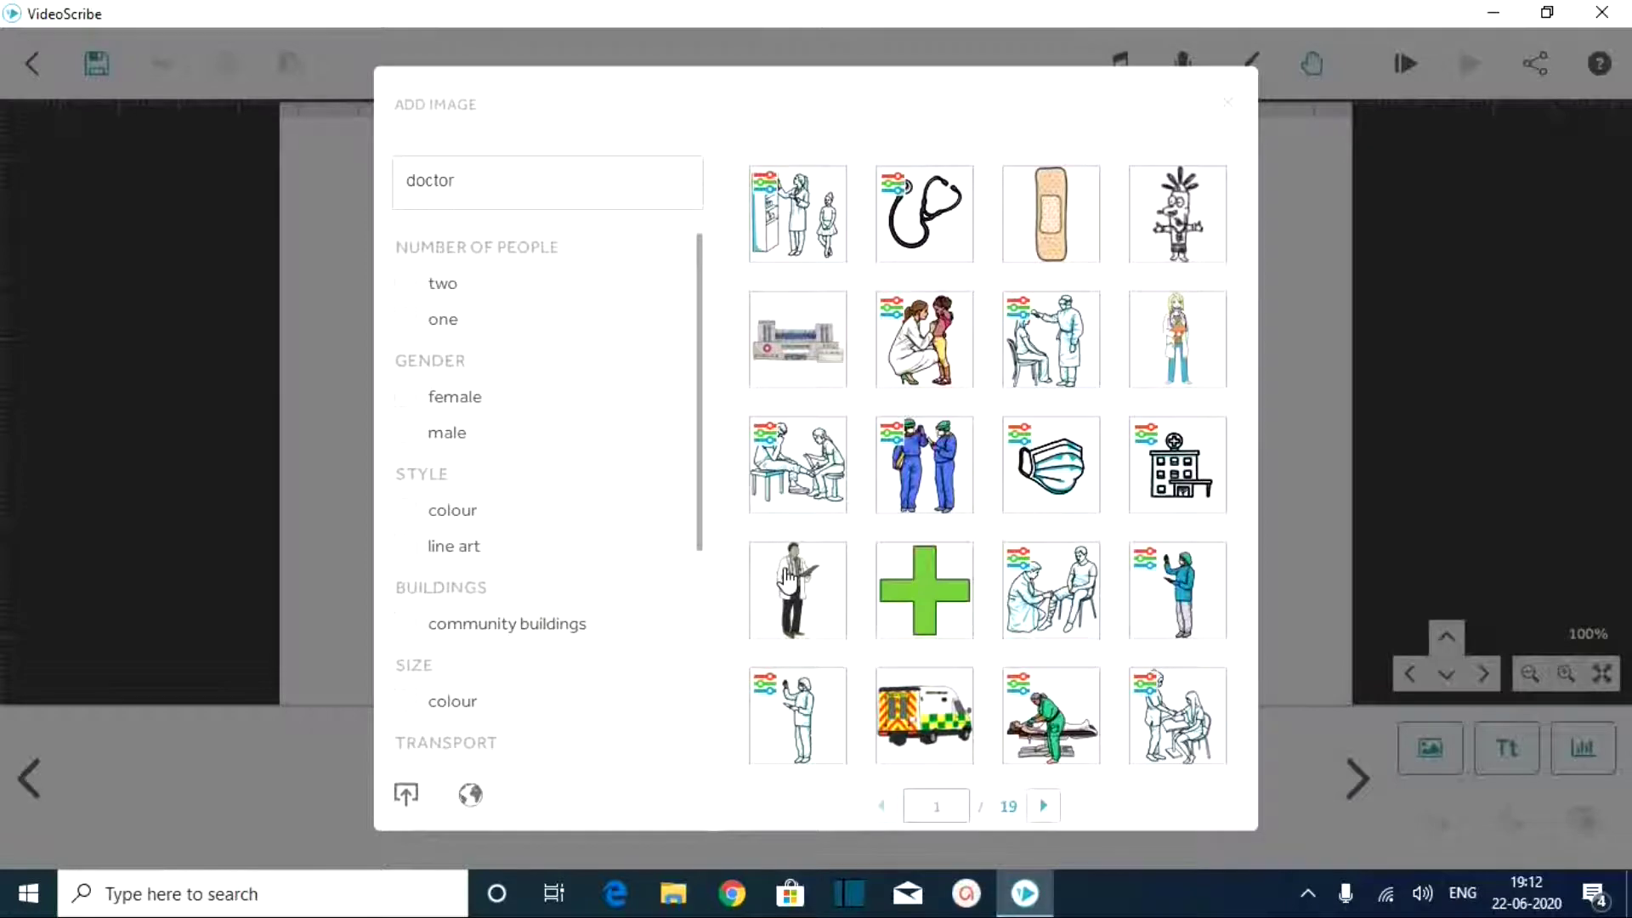
left_click(785, 574)
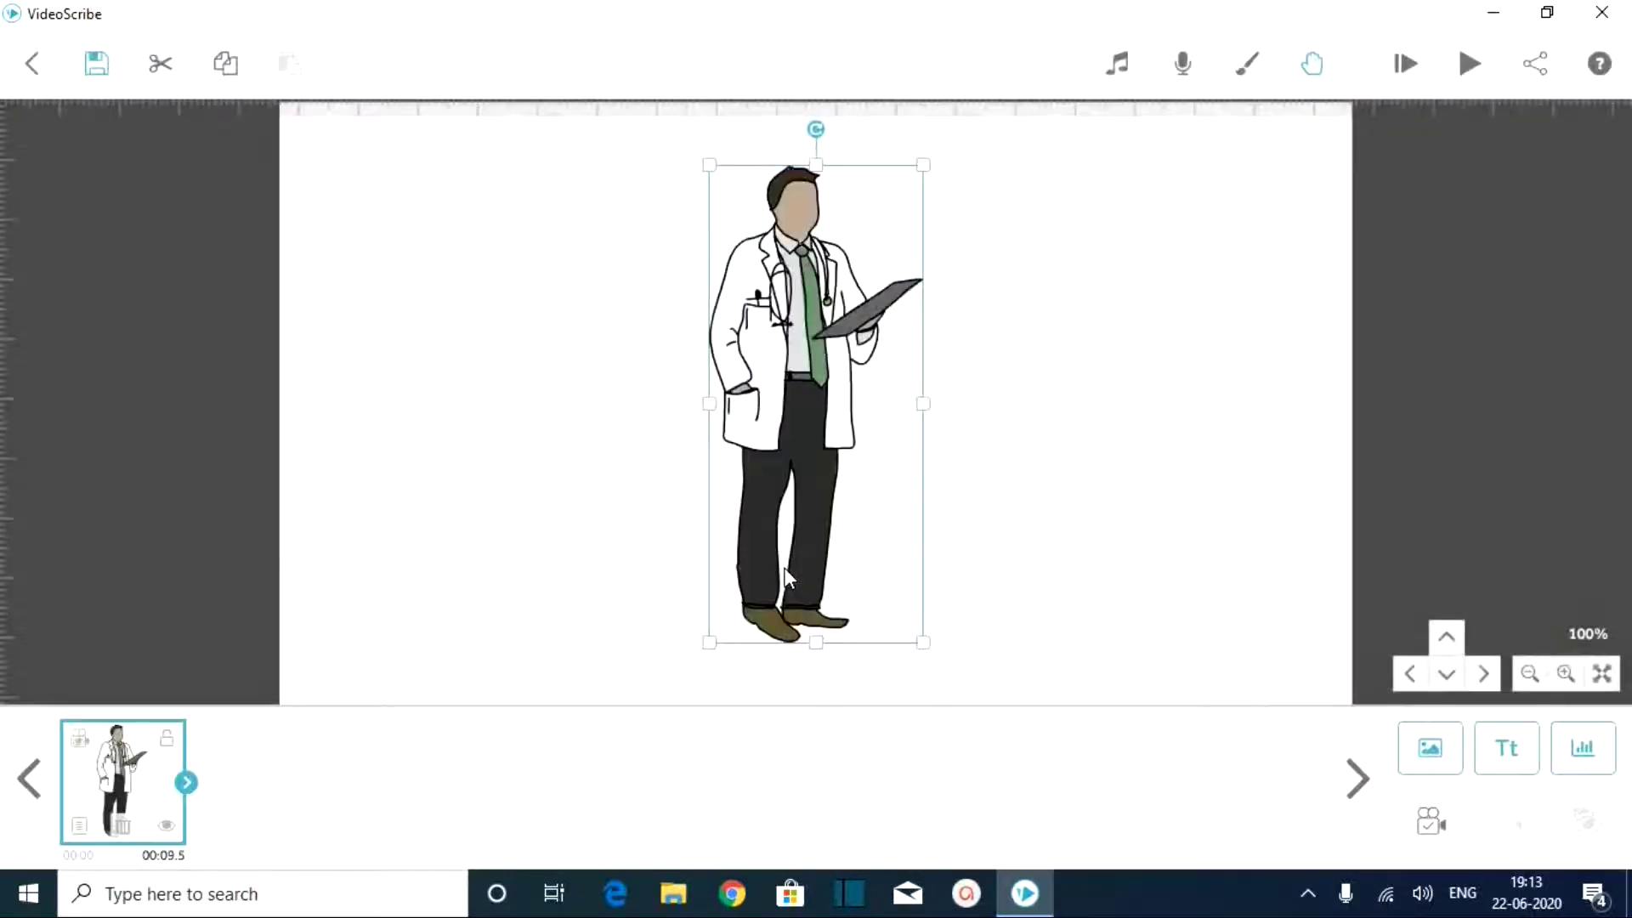
- Preview the drawing animation of the doctor image and dismiss the help and support tip
left_click(1044, 405)
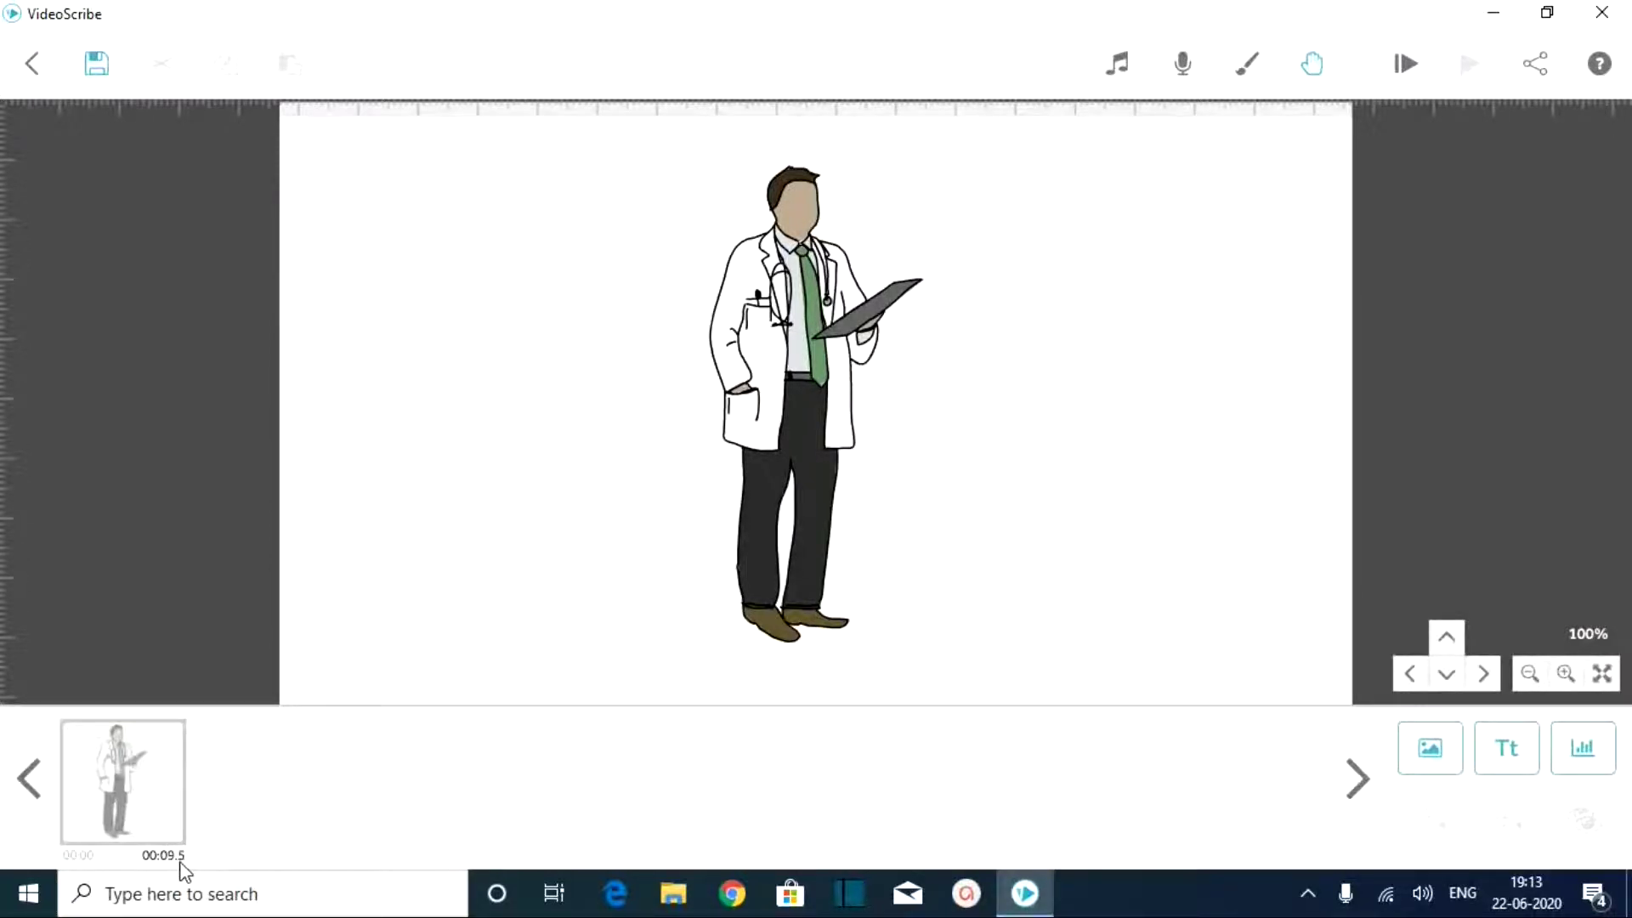
left_click(814, 399)
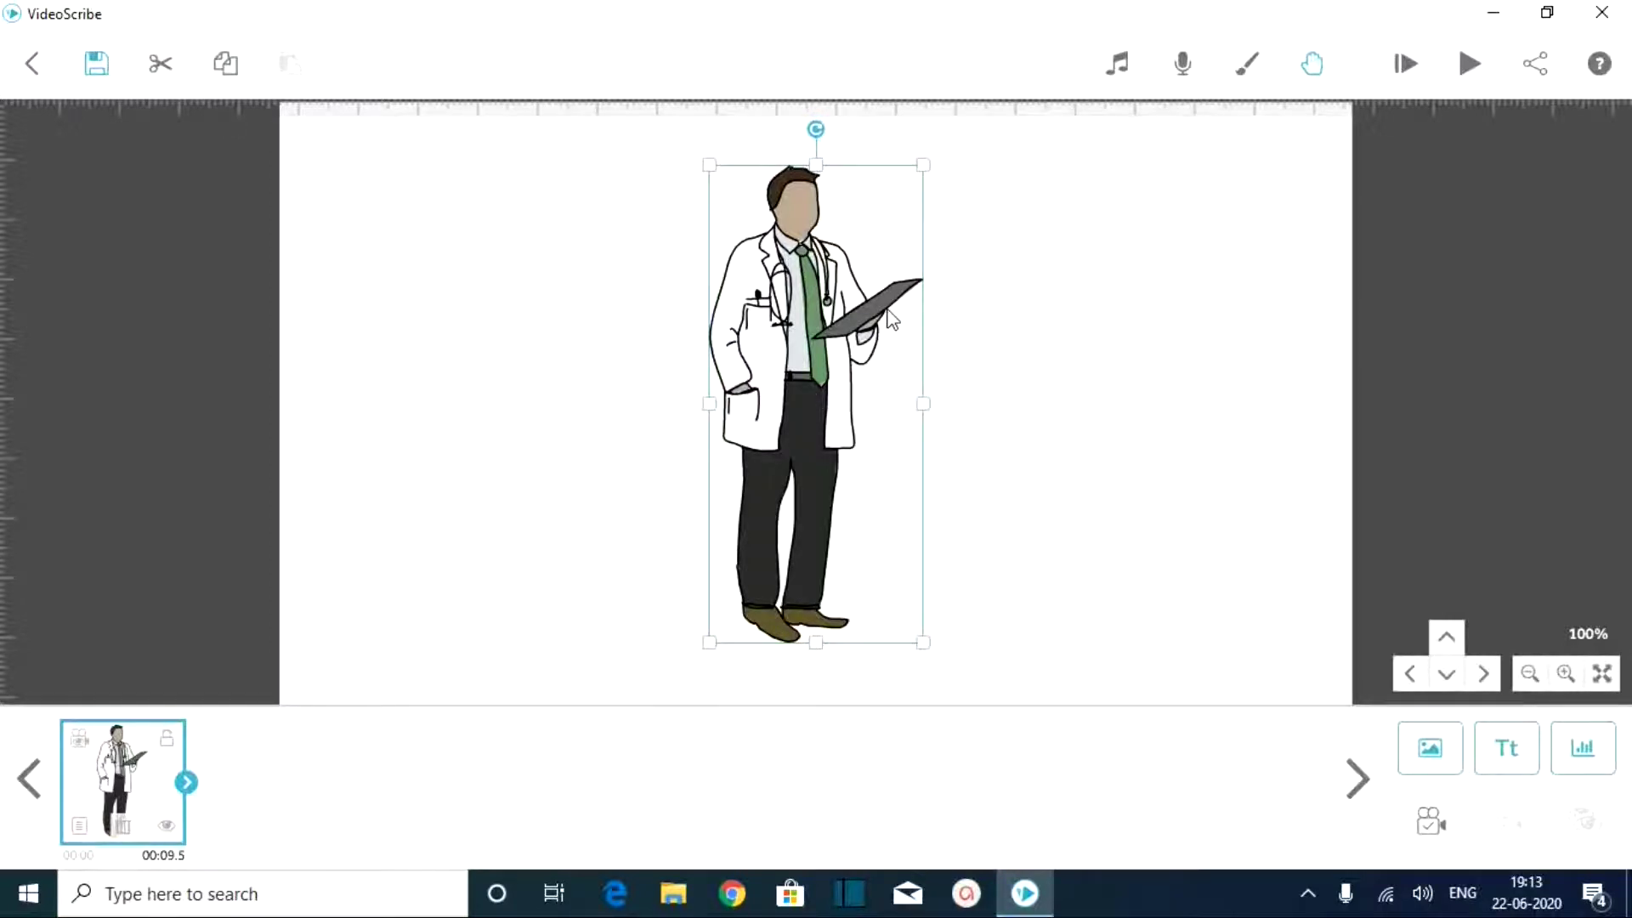
left_click(1467, 87)
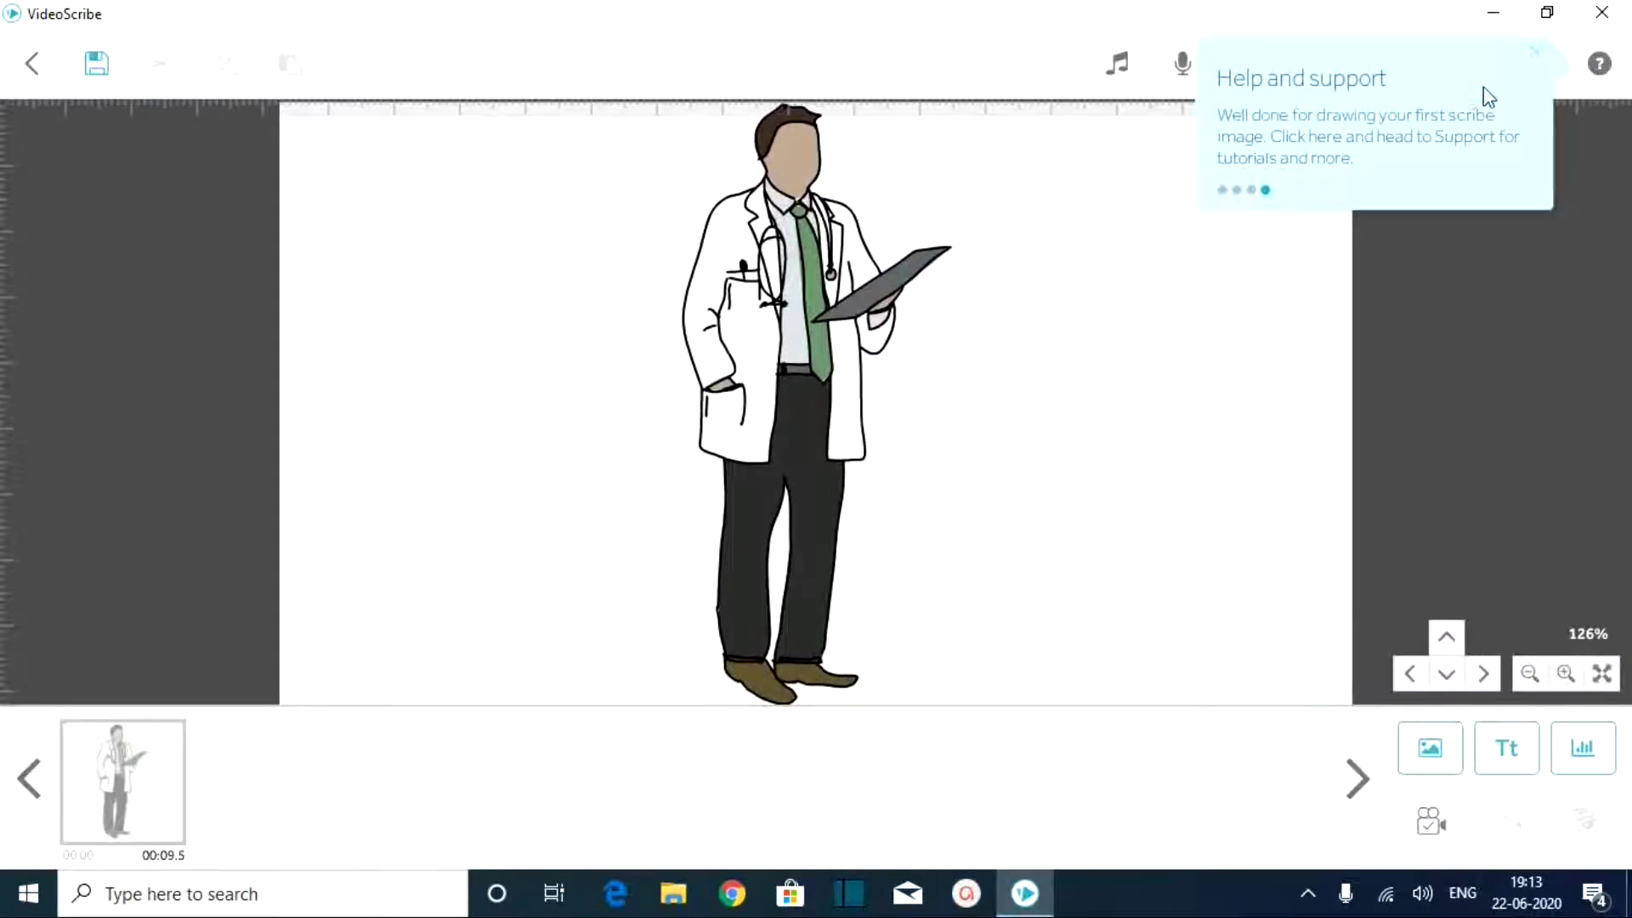
left_click(1529, 67)
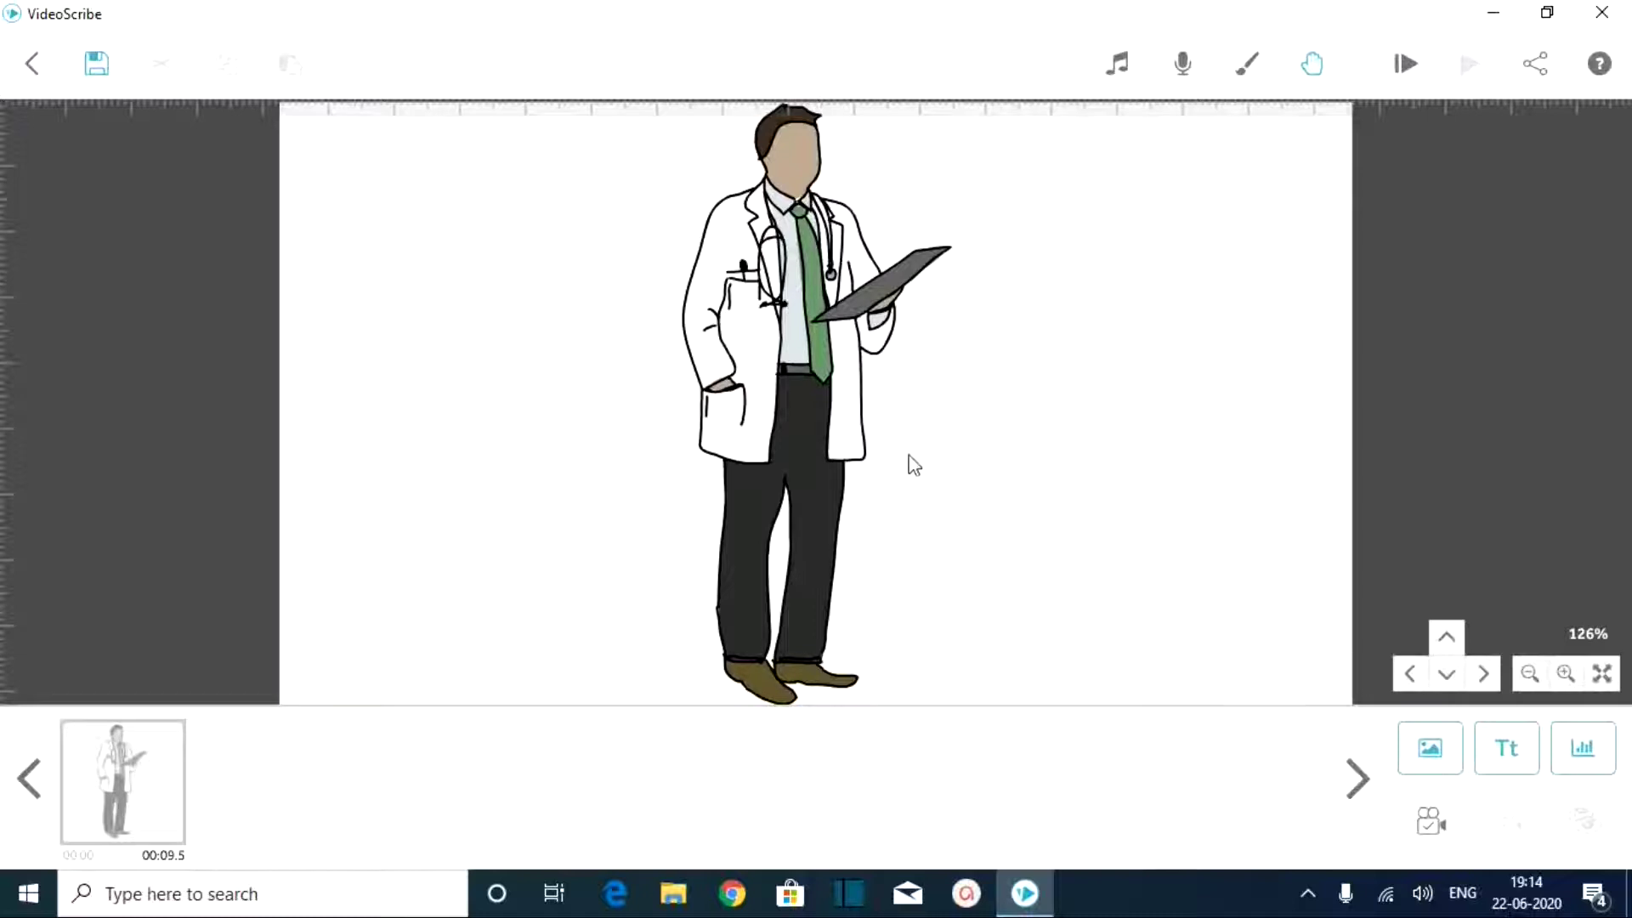
- Move the doctor image to the left side of the canvas and preview its drawing animation
left_click(819, 375)
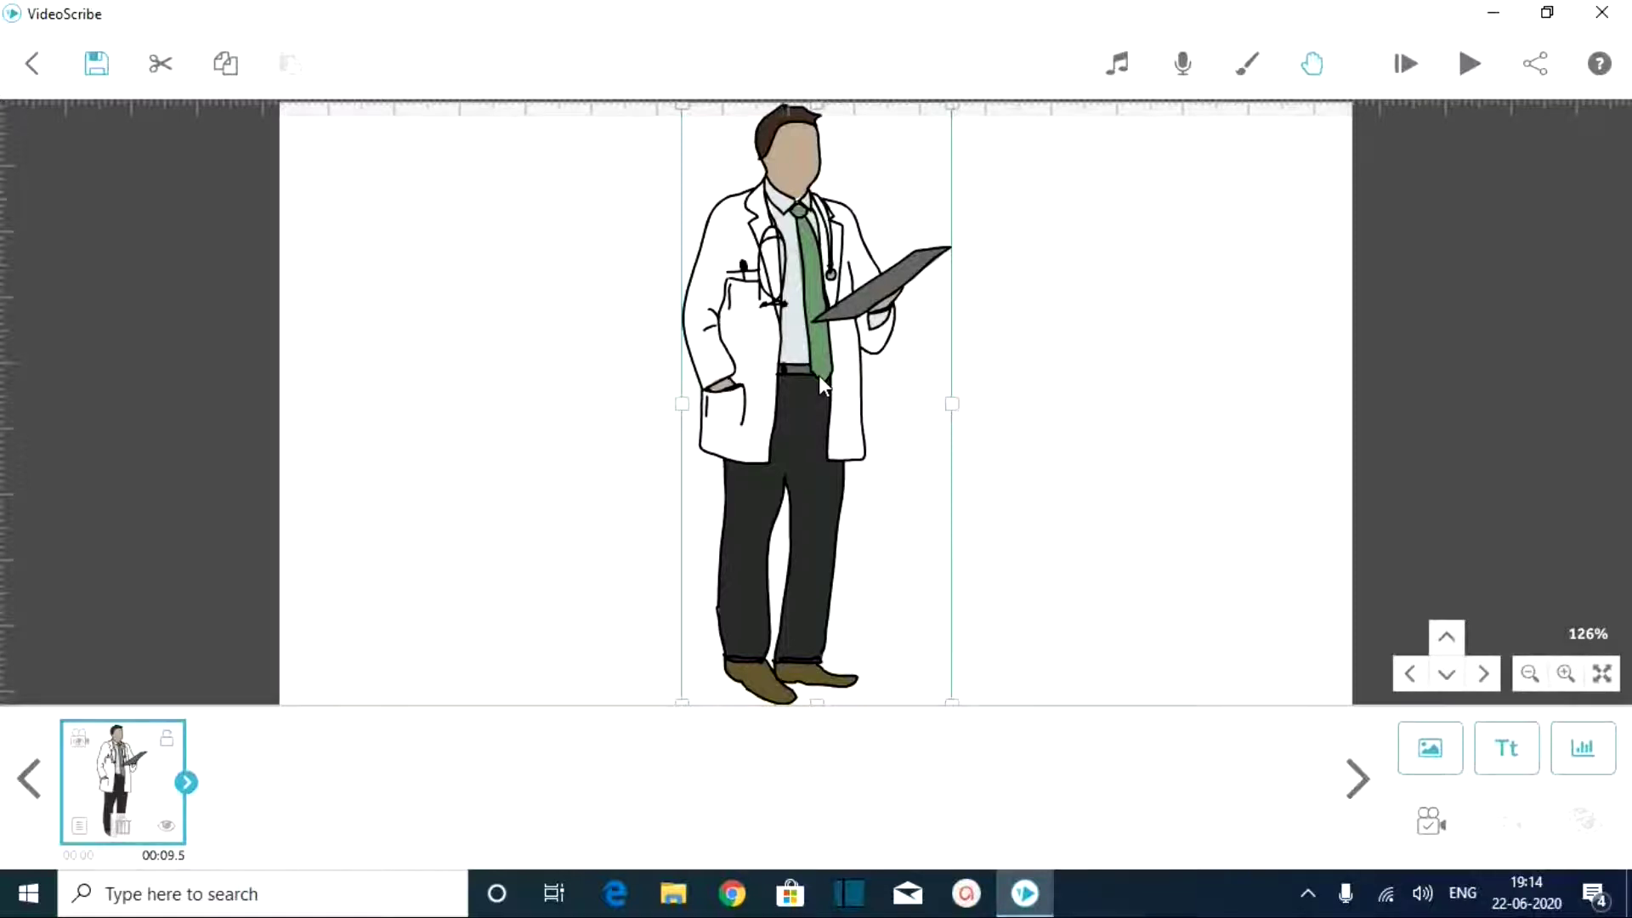
left_click_drag(818, 375, 458, 389)
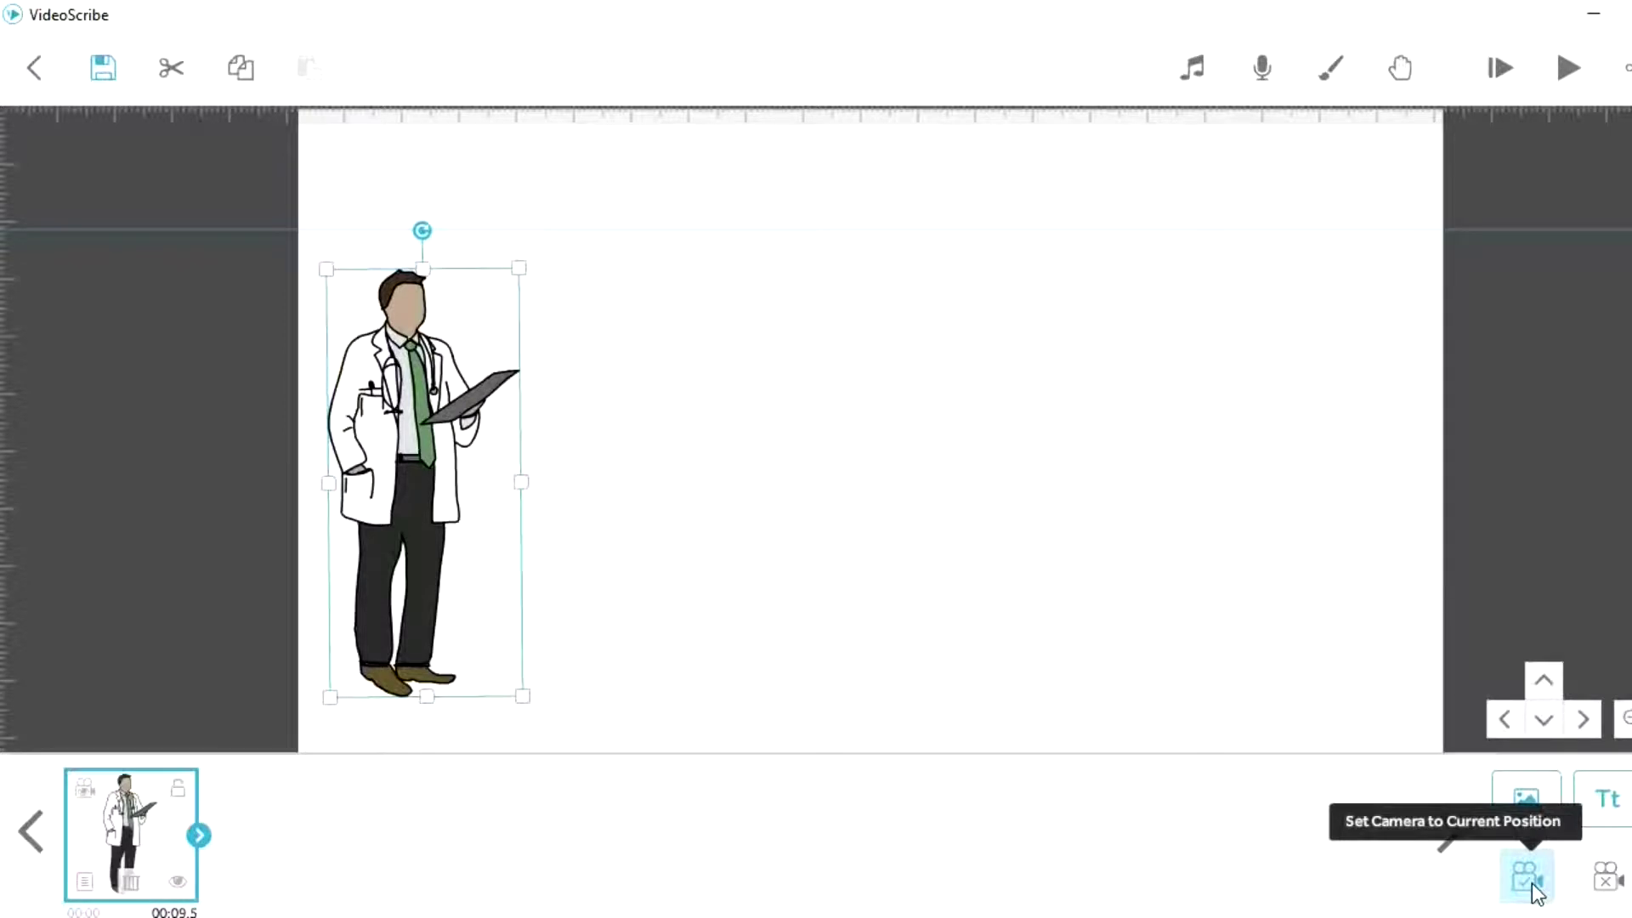
left_click(1564, 80)
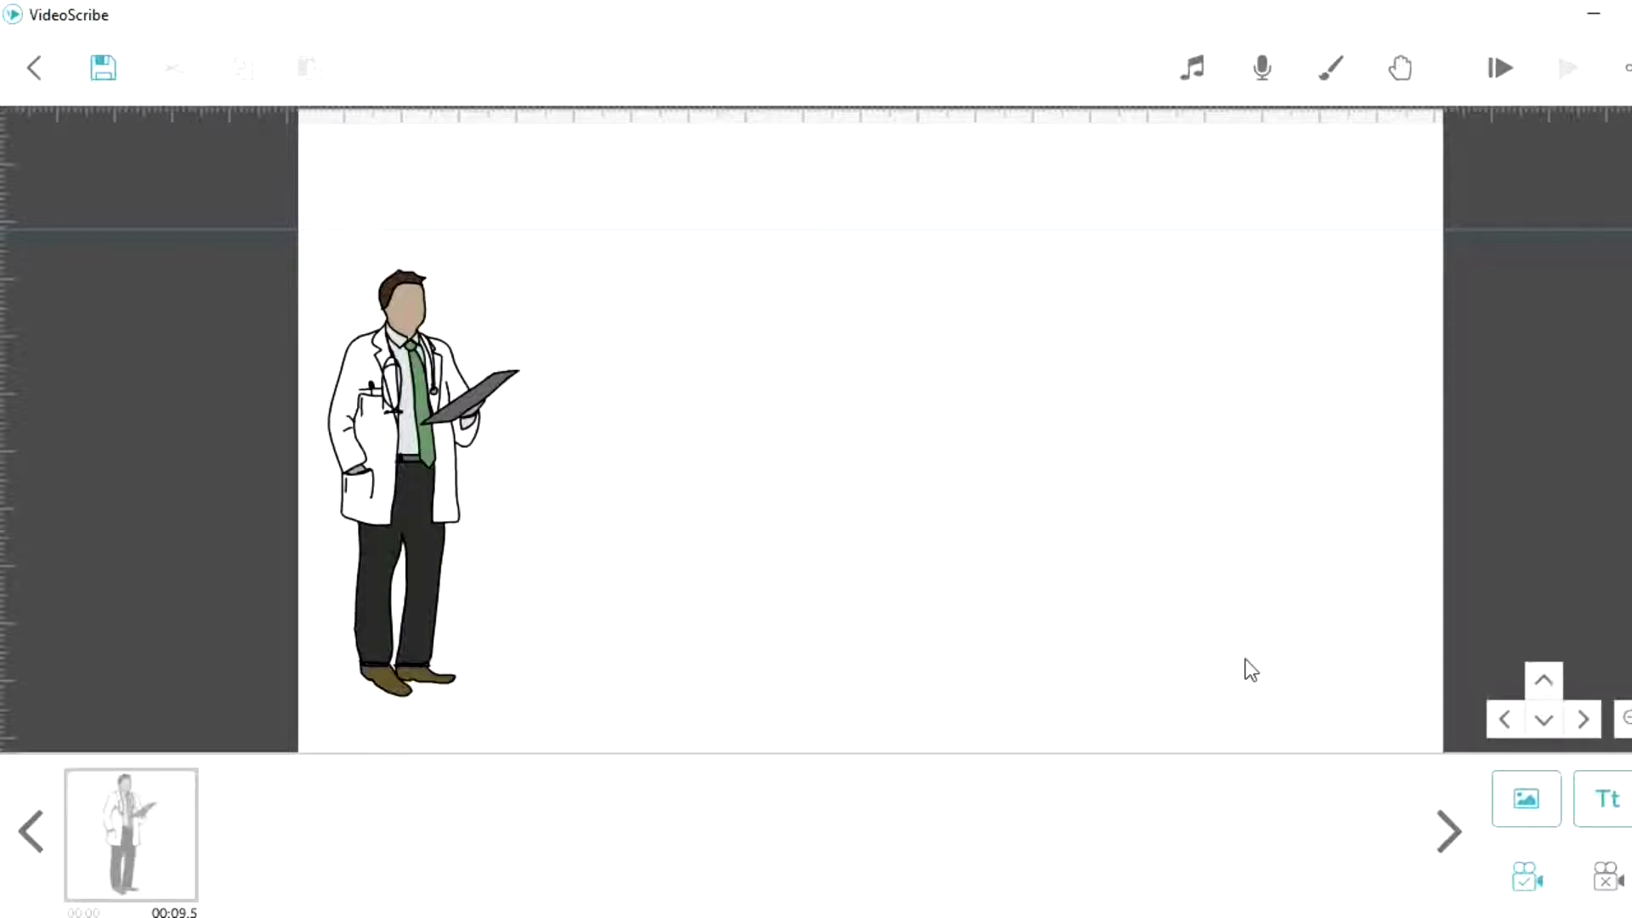
- Start a new text element and import the Arabic Transparent font for it
left_click(1612, 812)
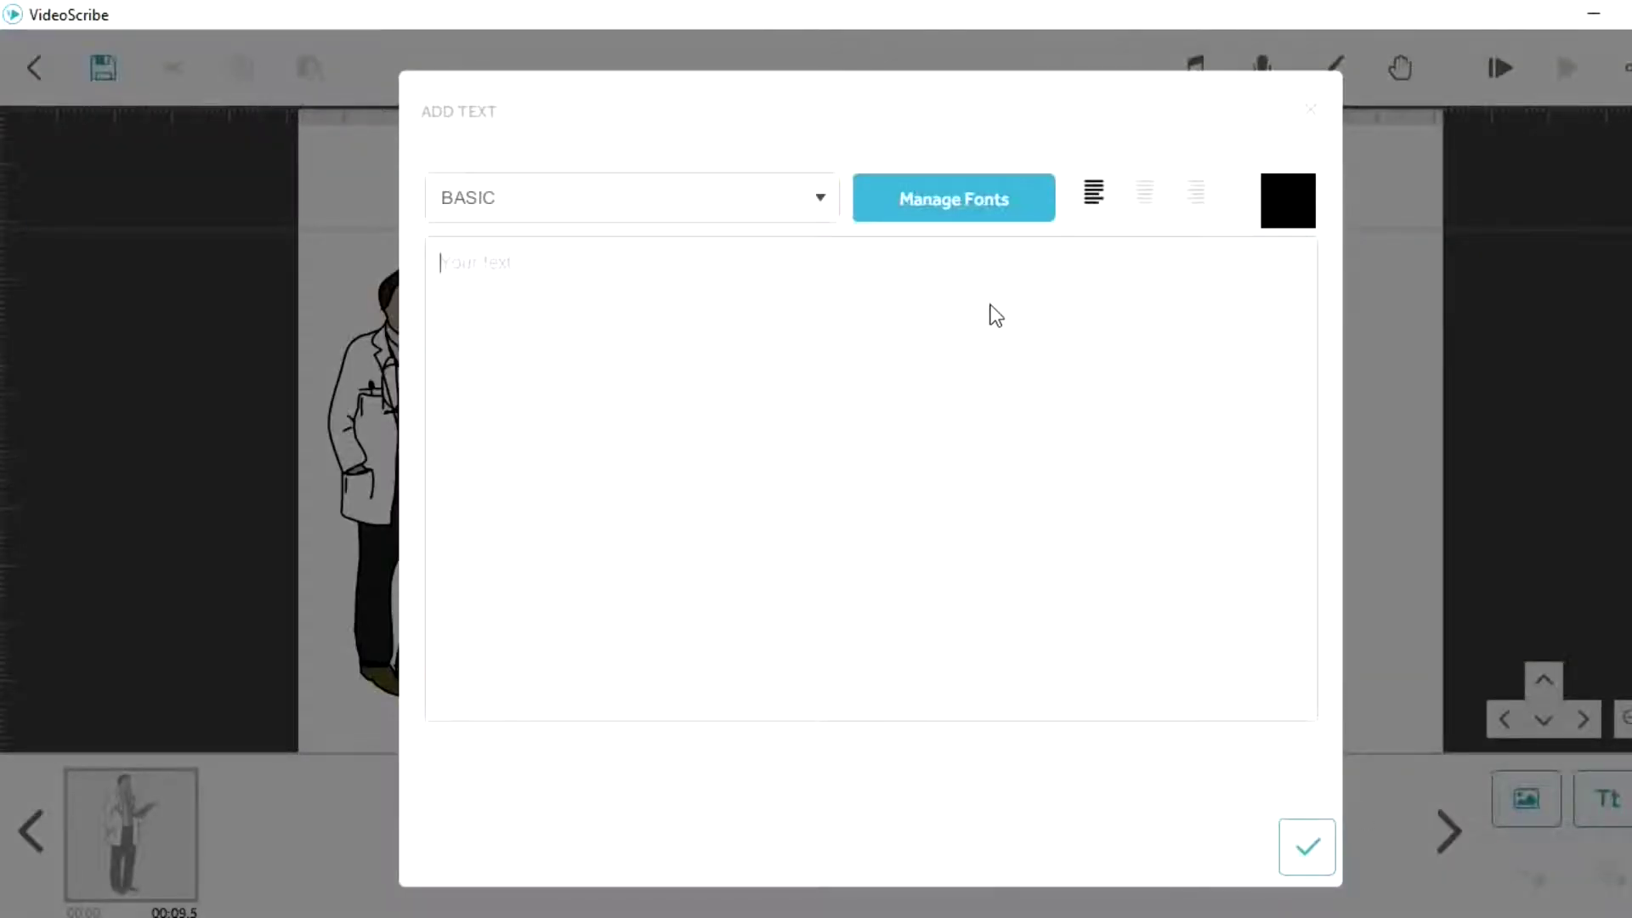
left_click(961, 219)
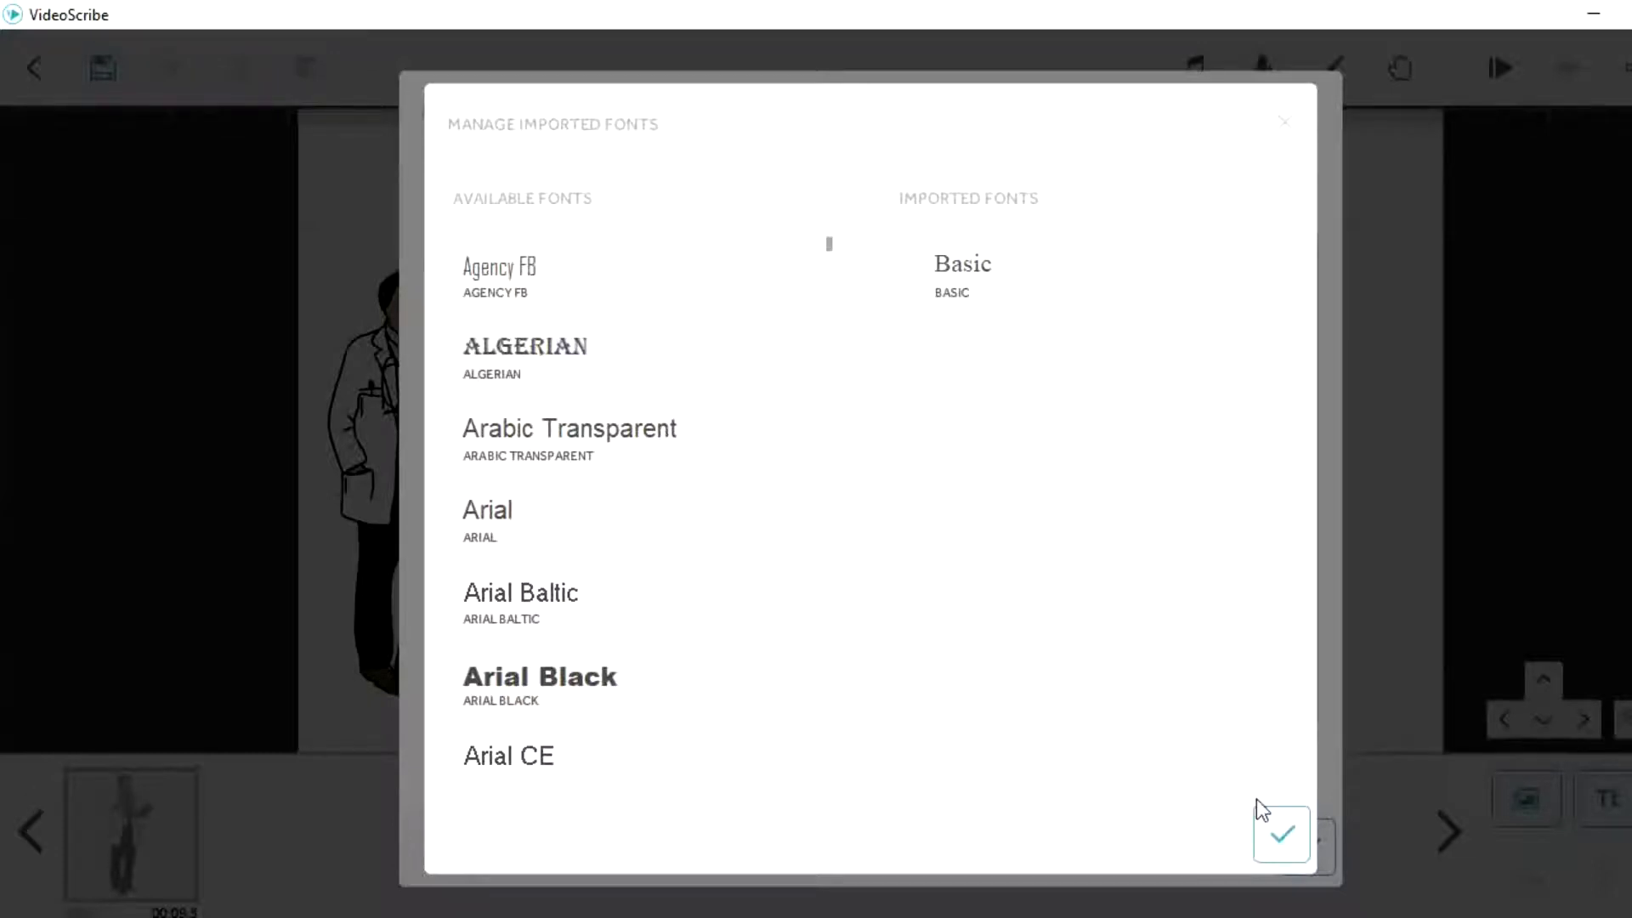
left_click(1279, 833)
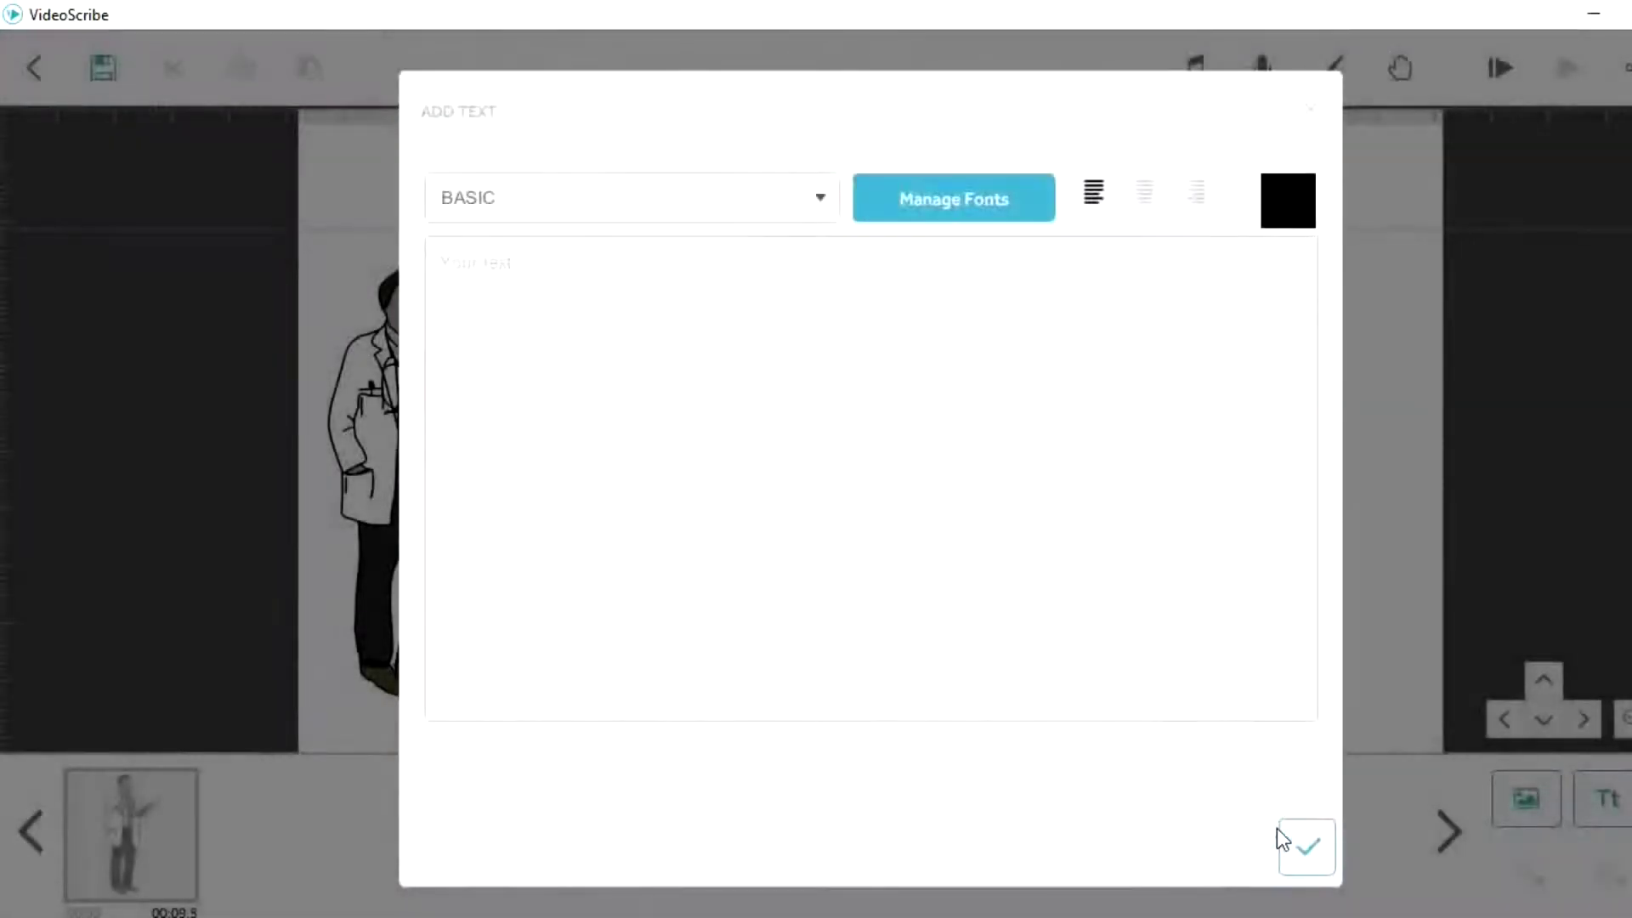
left_click(906, 211)
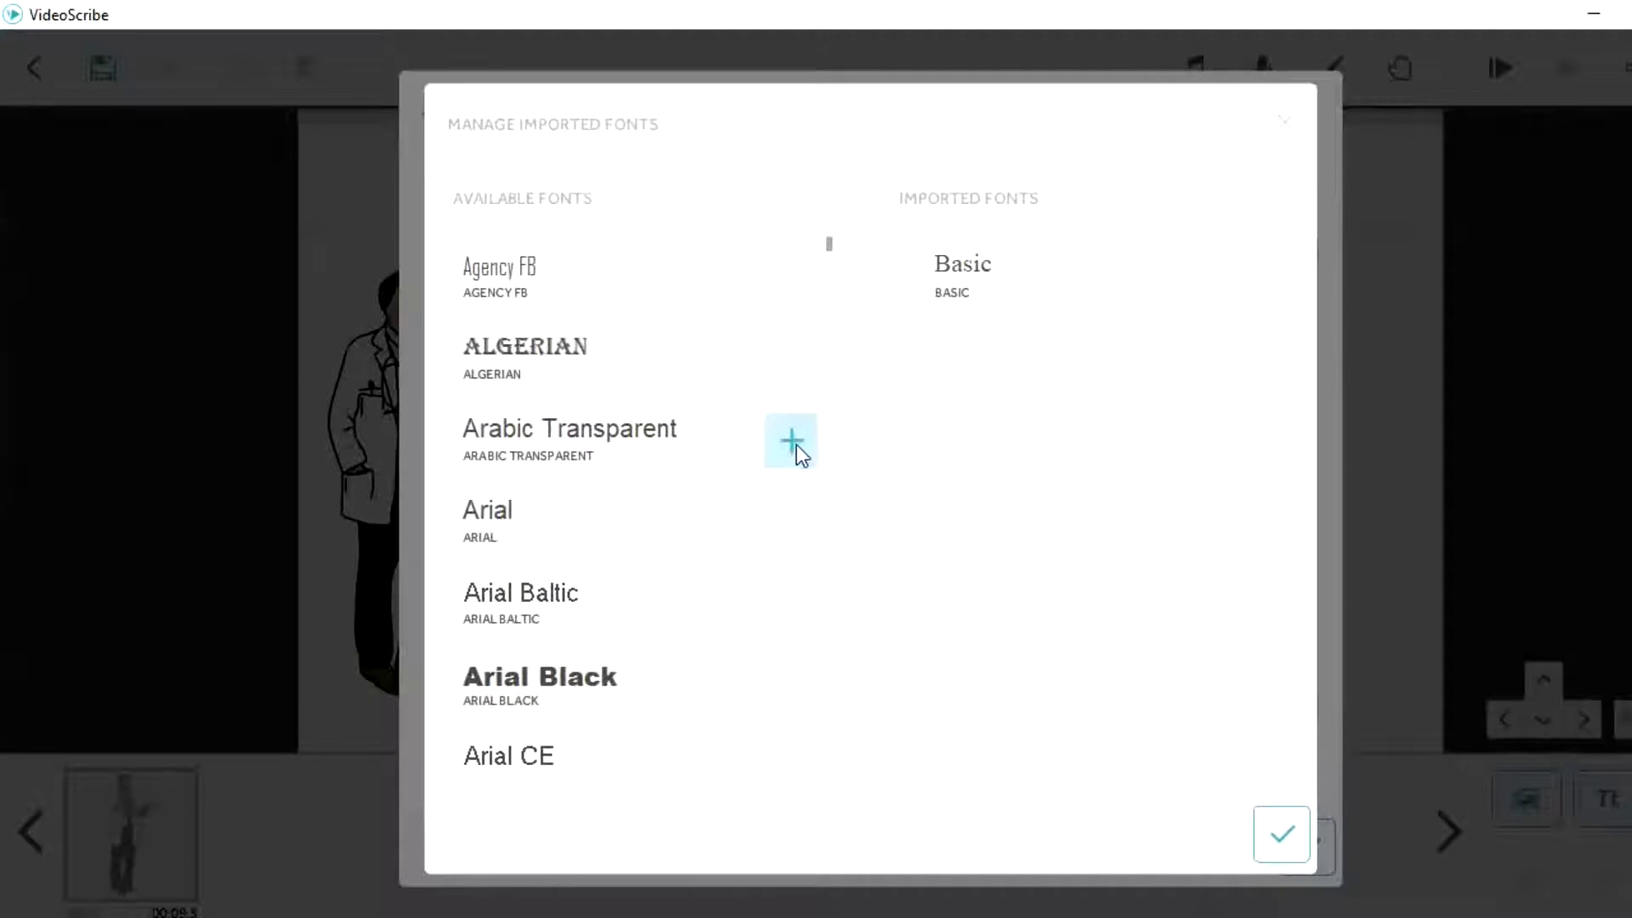
left_click(792, 441)
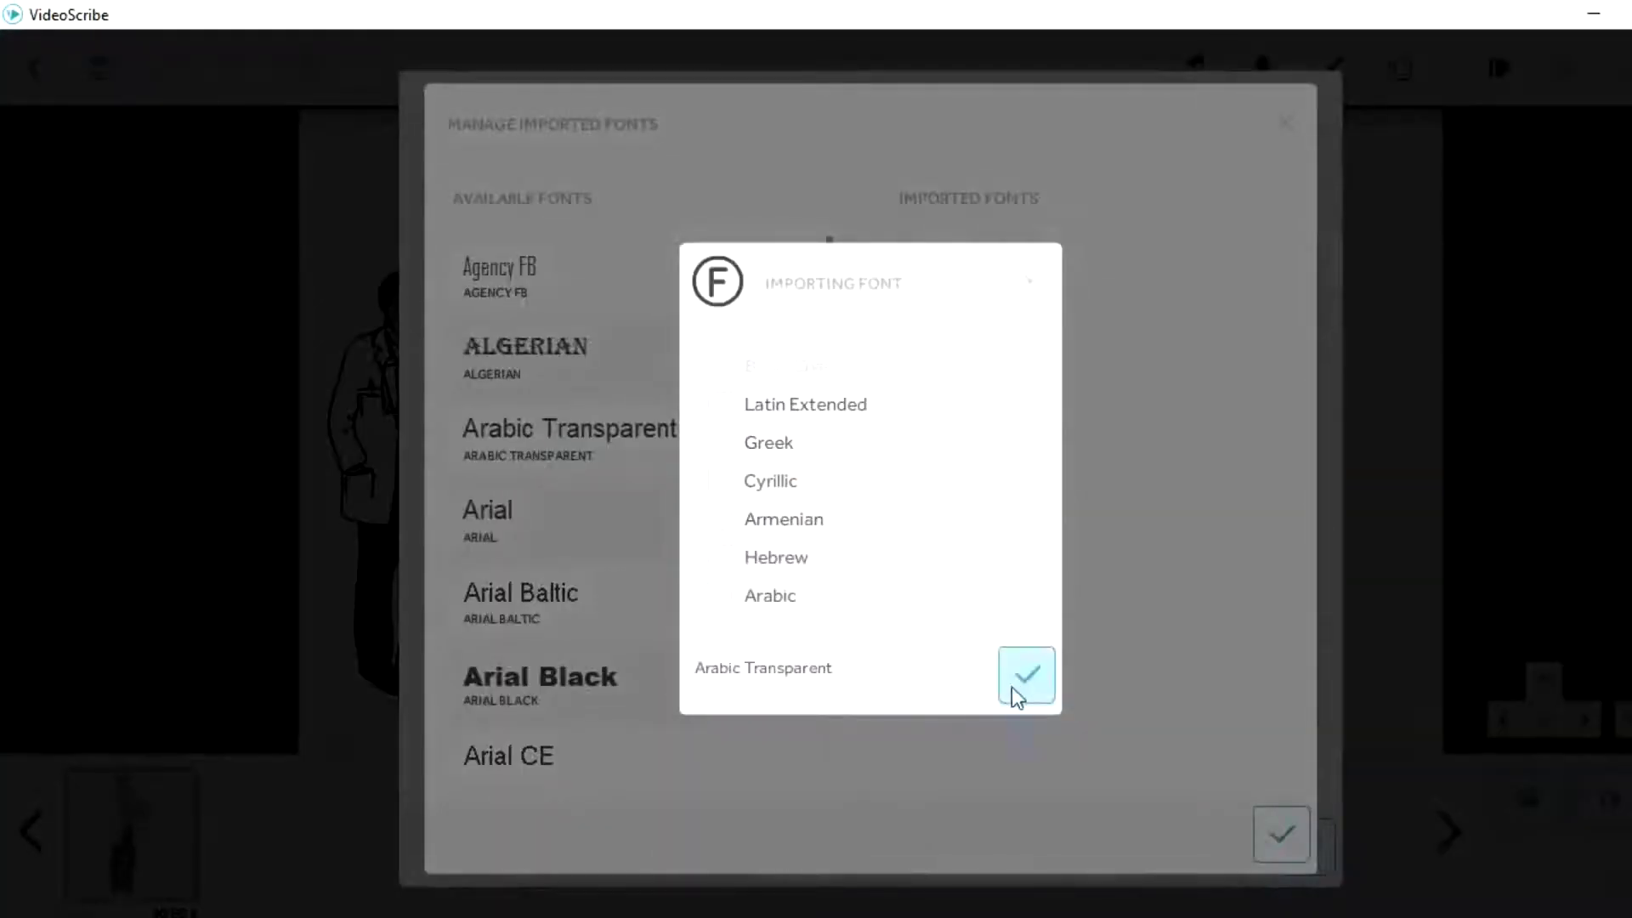
left_click(1034, 682)
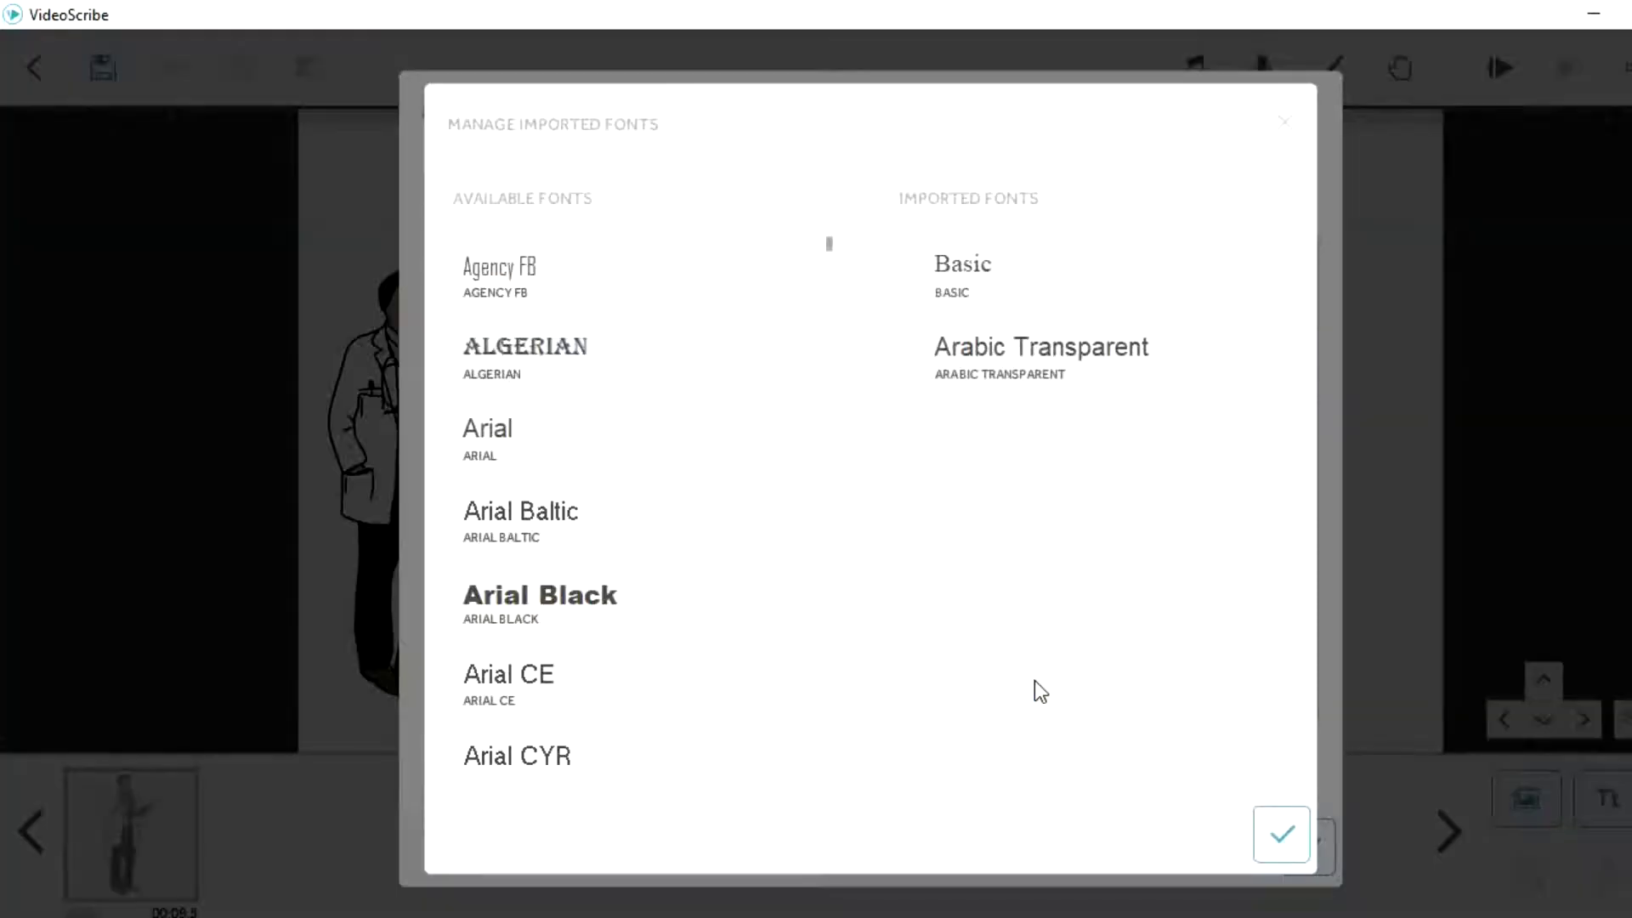
mouse_move(1034, 377)
left_click(1284, 837)
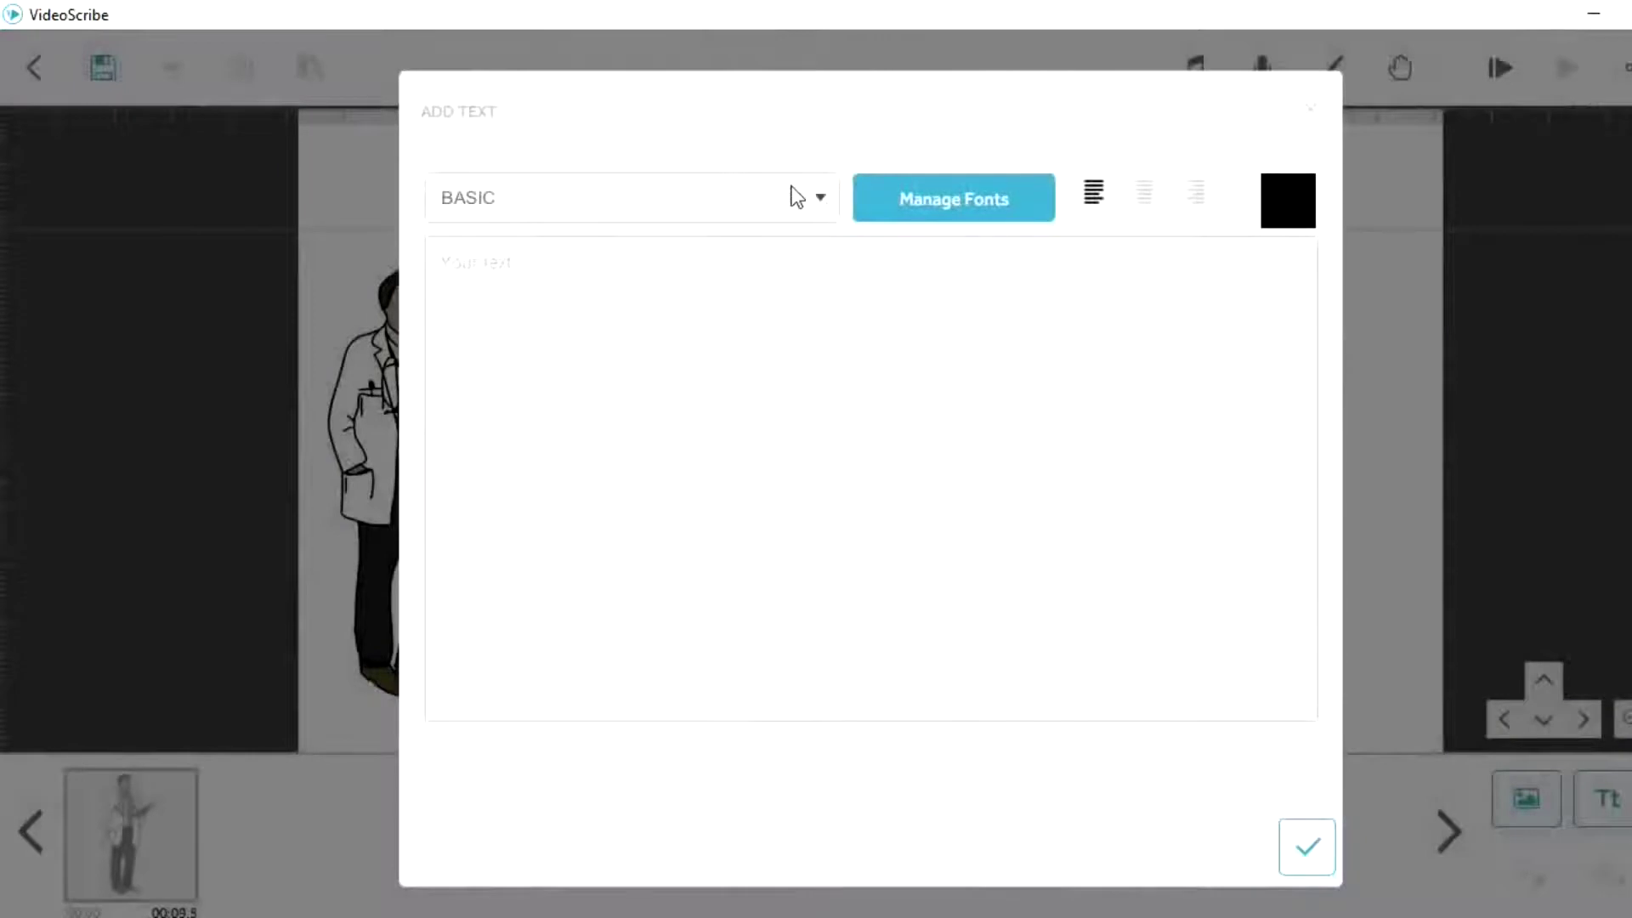
- Set the new text's font to Arabic Transparent and its colour to dark red #9f182c
left_click(810, 204)
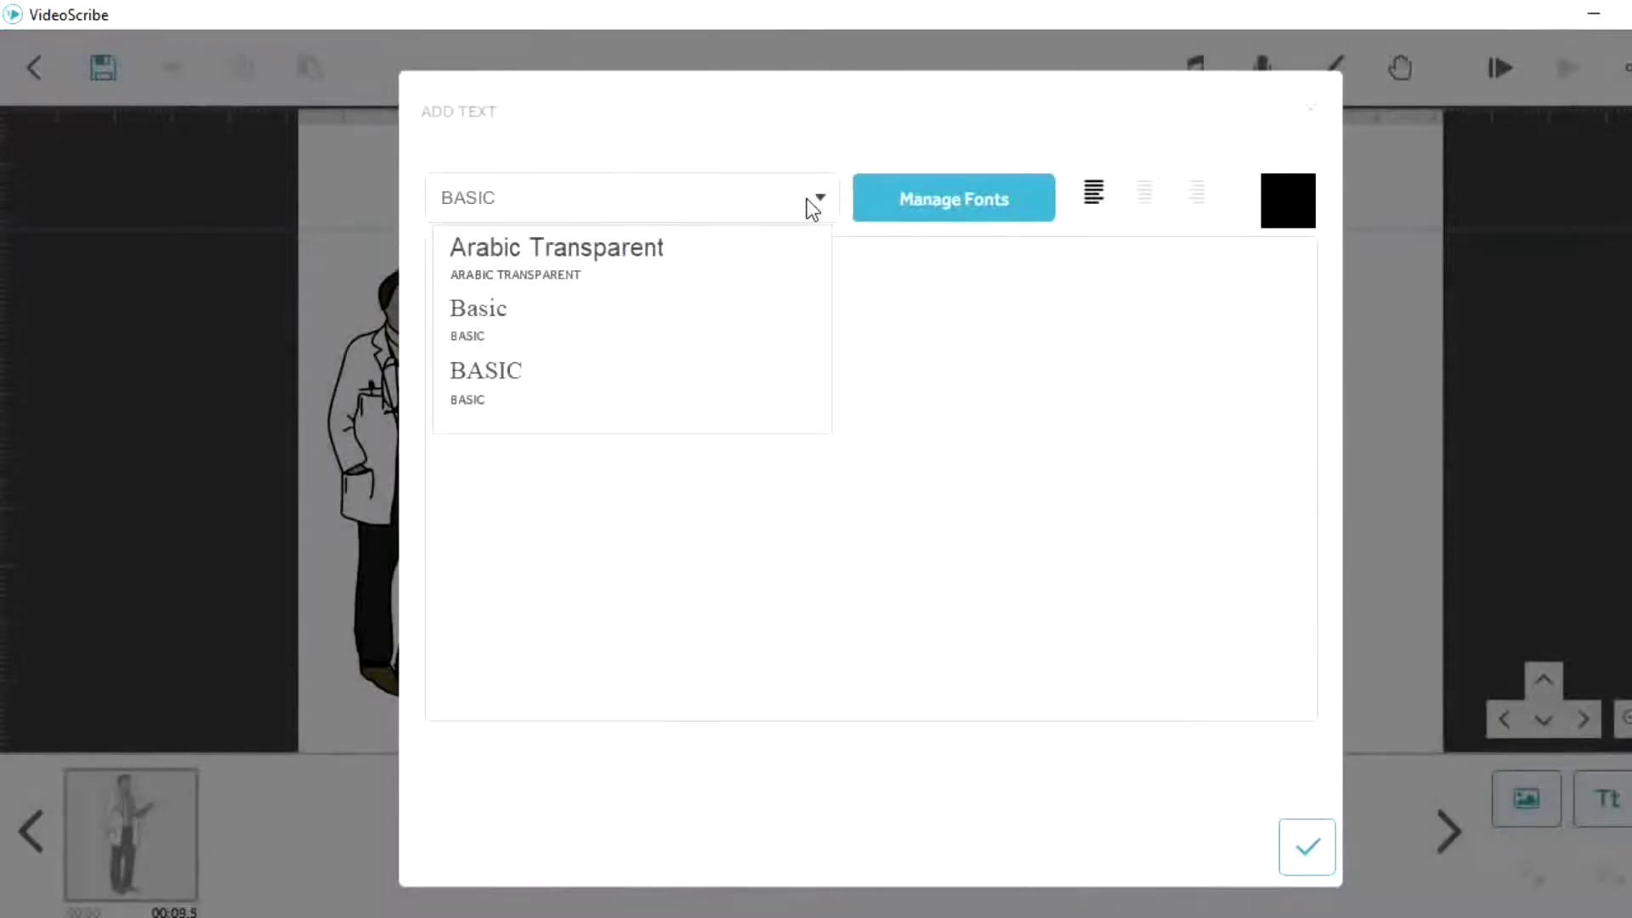
left_click(671, 274)
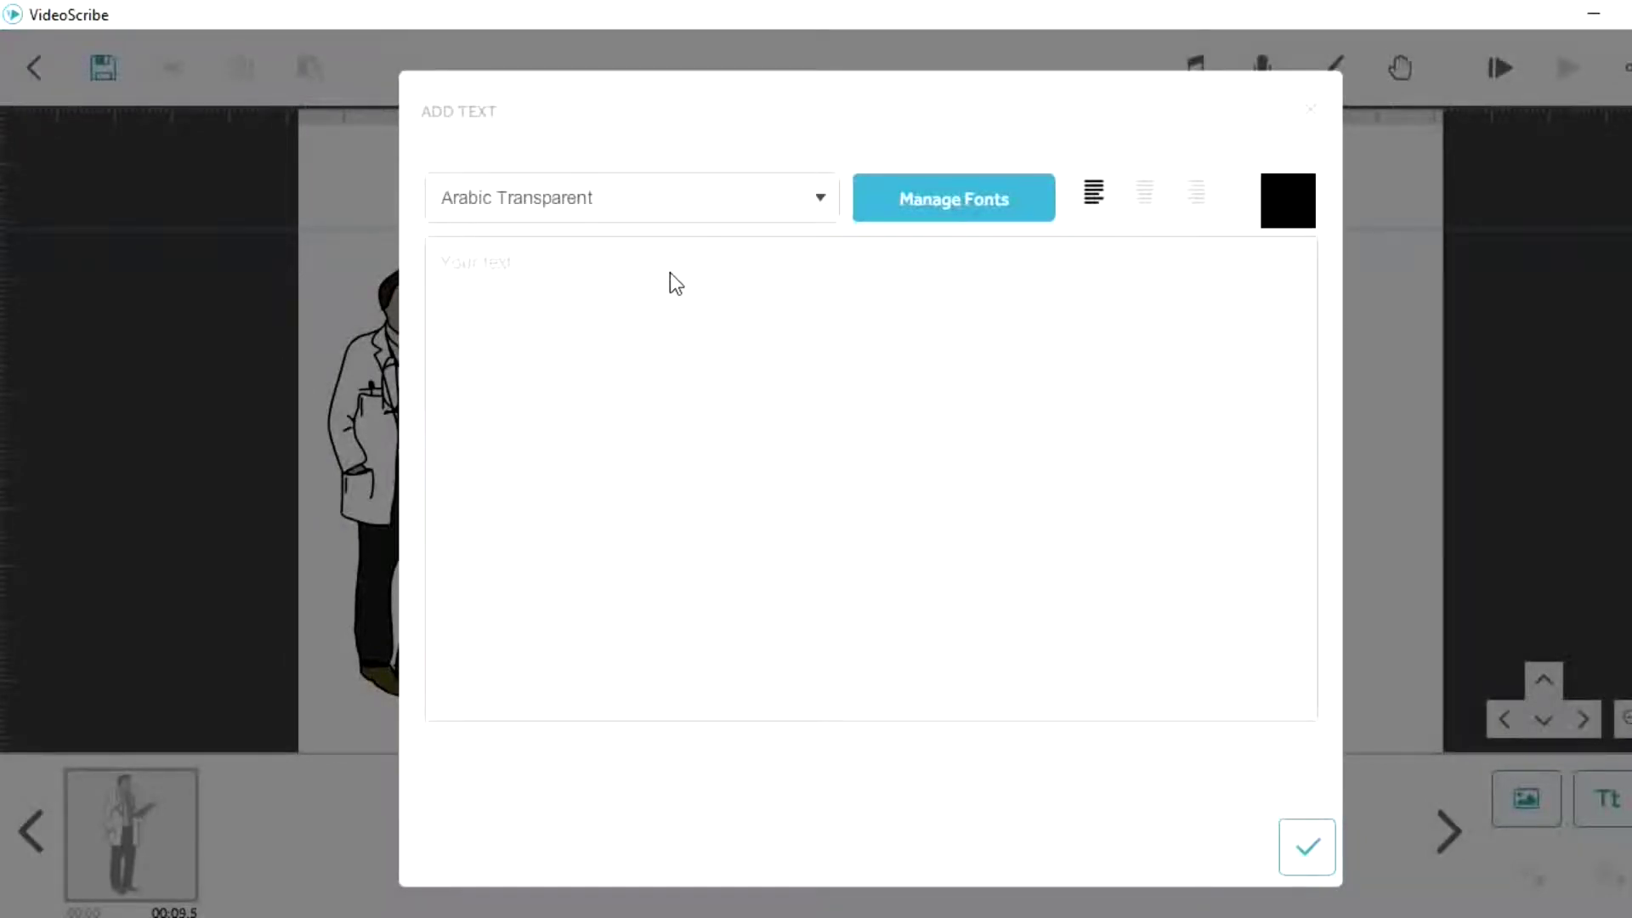
left_click(1003, 204)
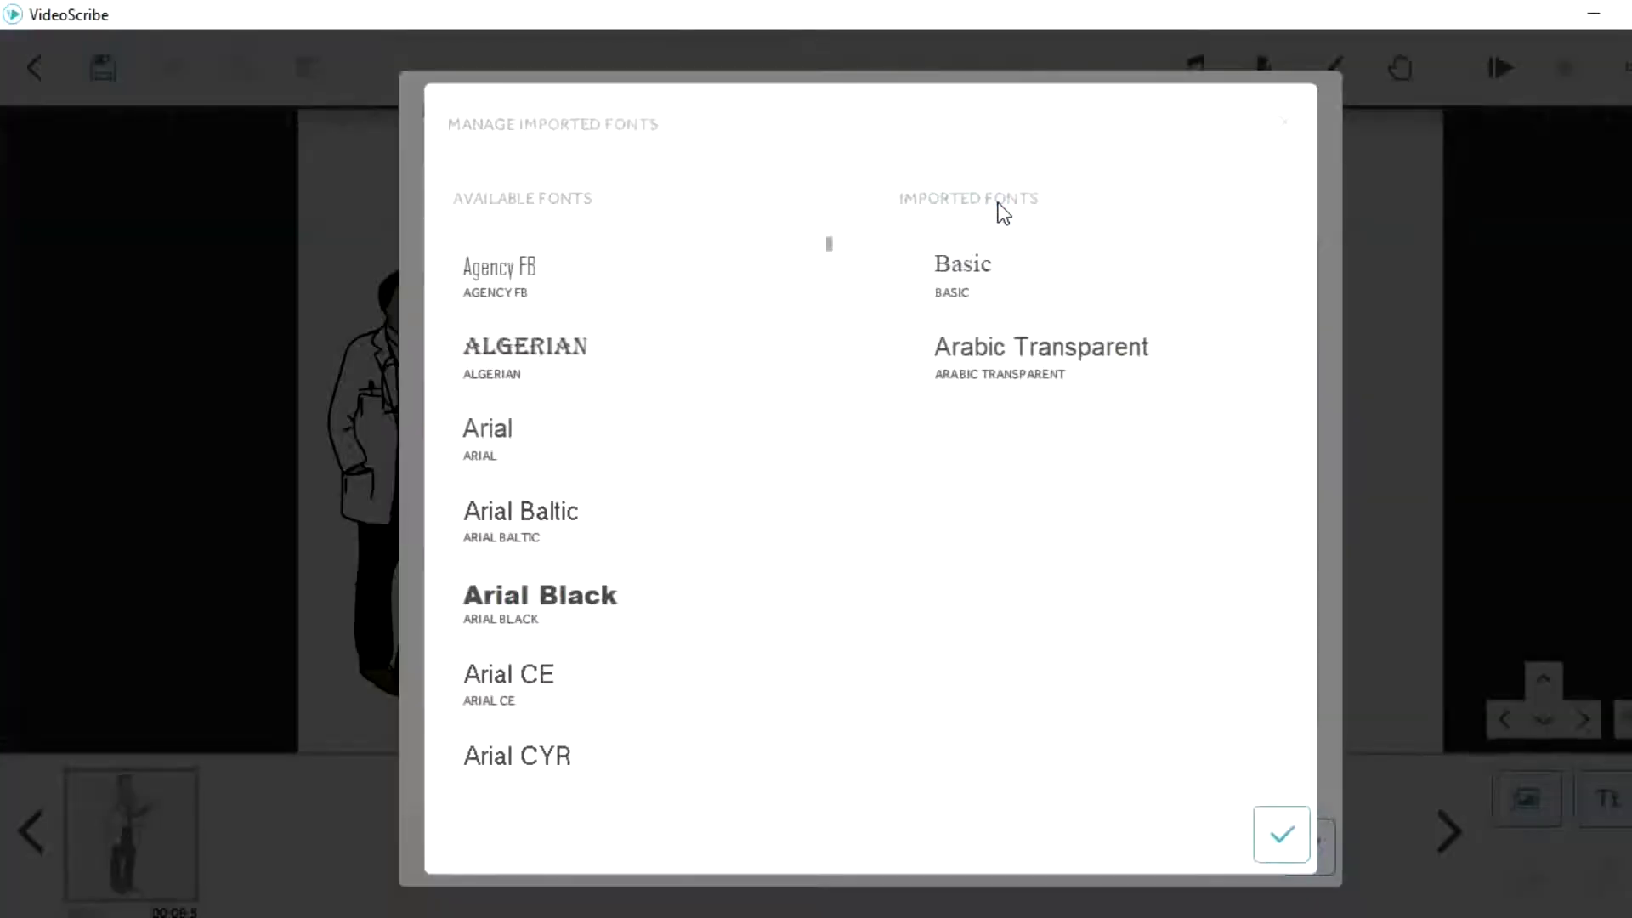
left_click(1282, 127)
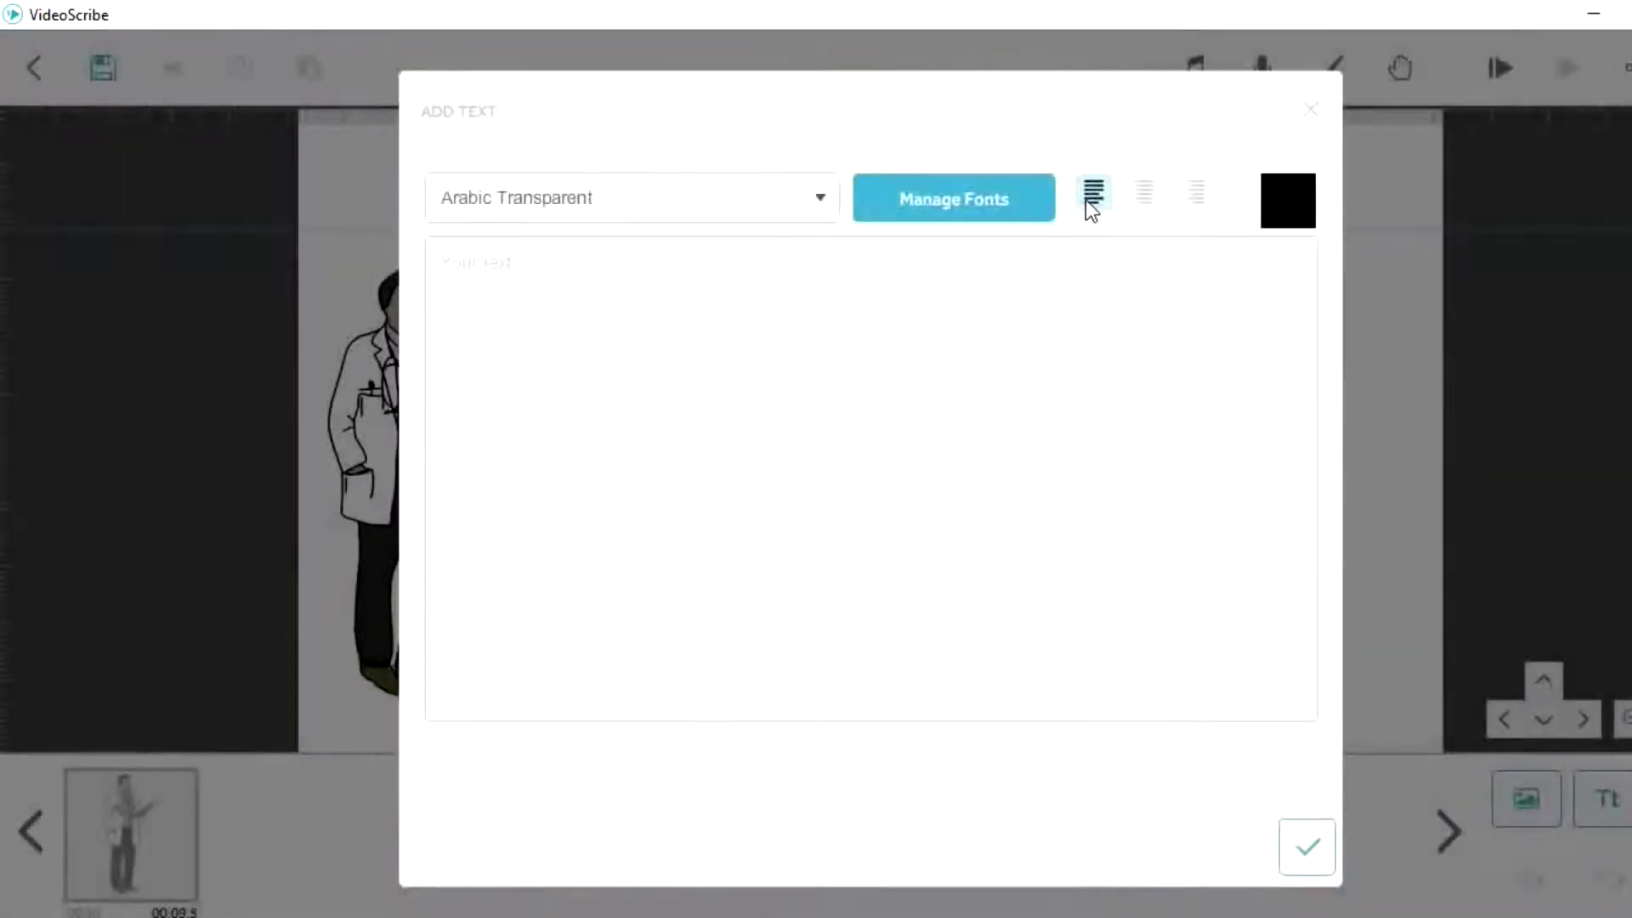
left_click(1291, 207)
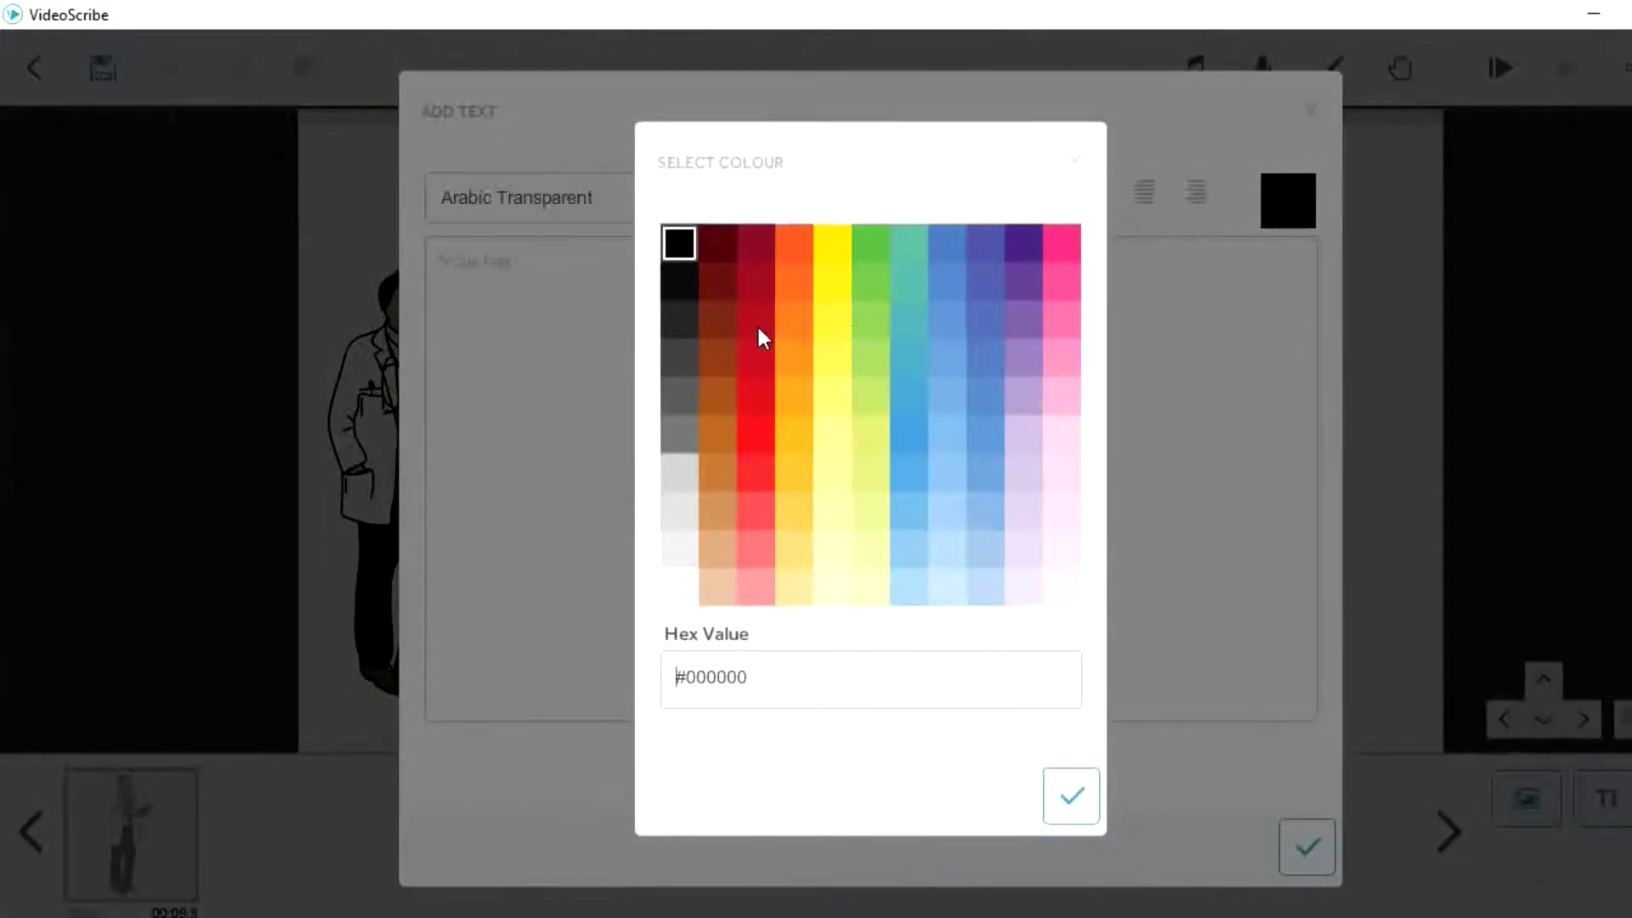
left_click(759, 270)
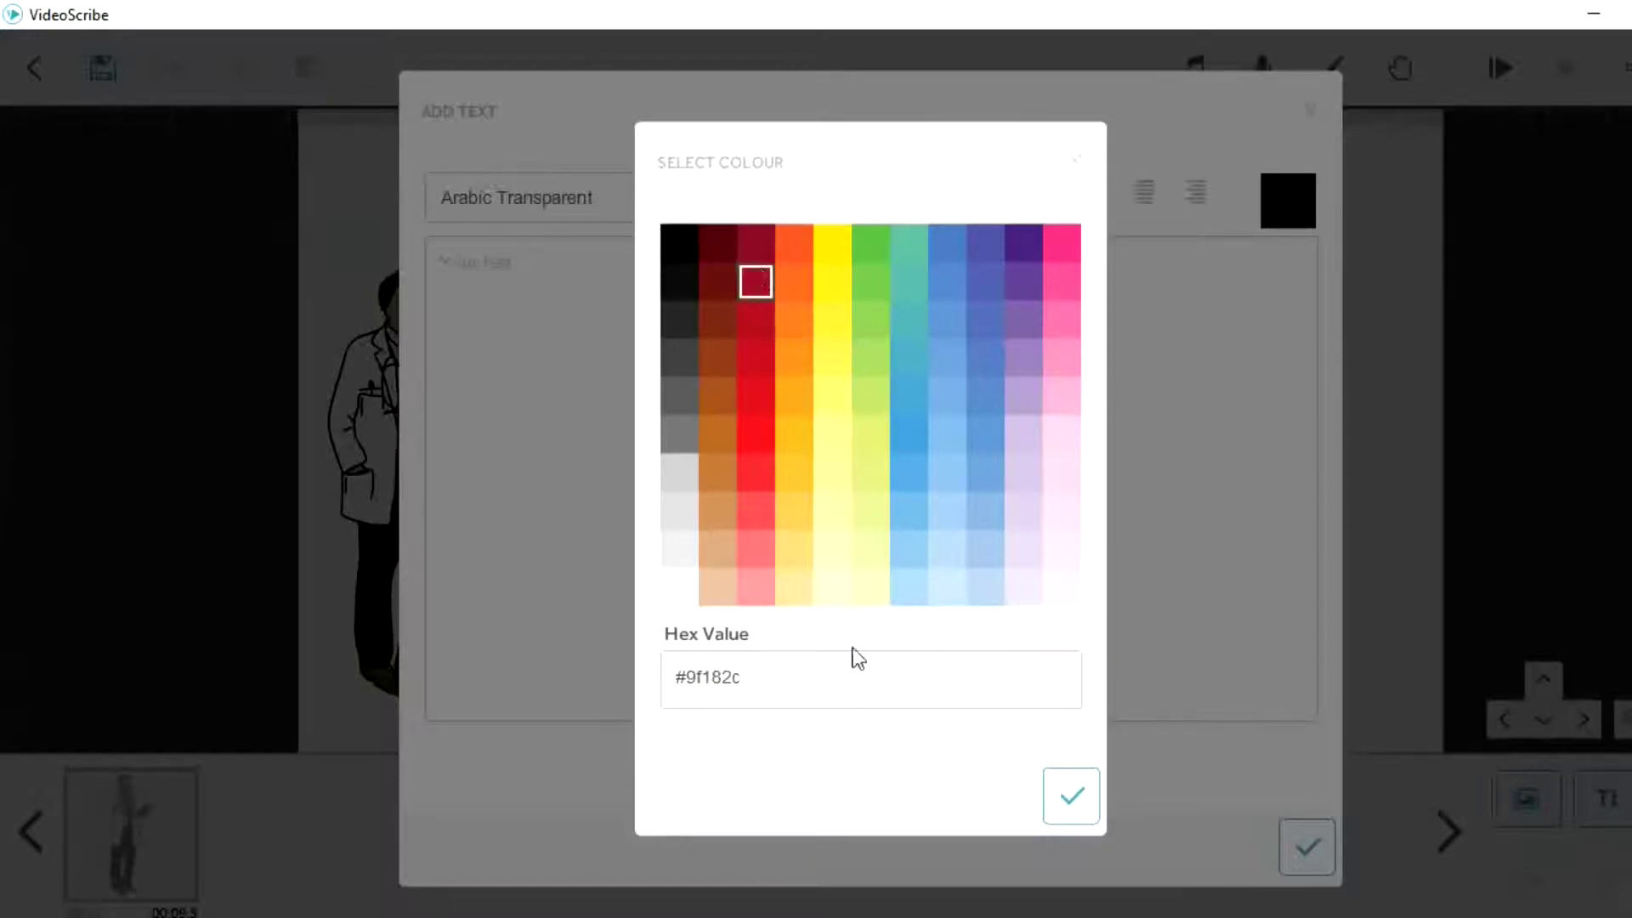
left_click(1079, 801)
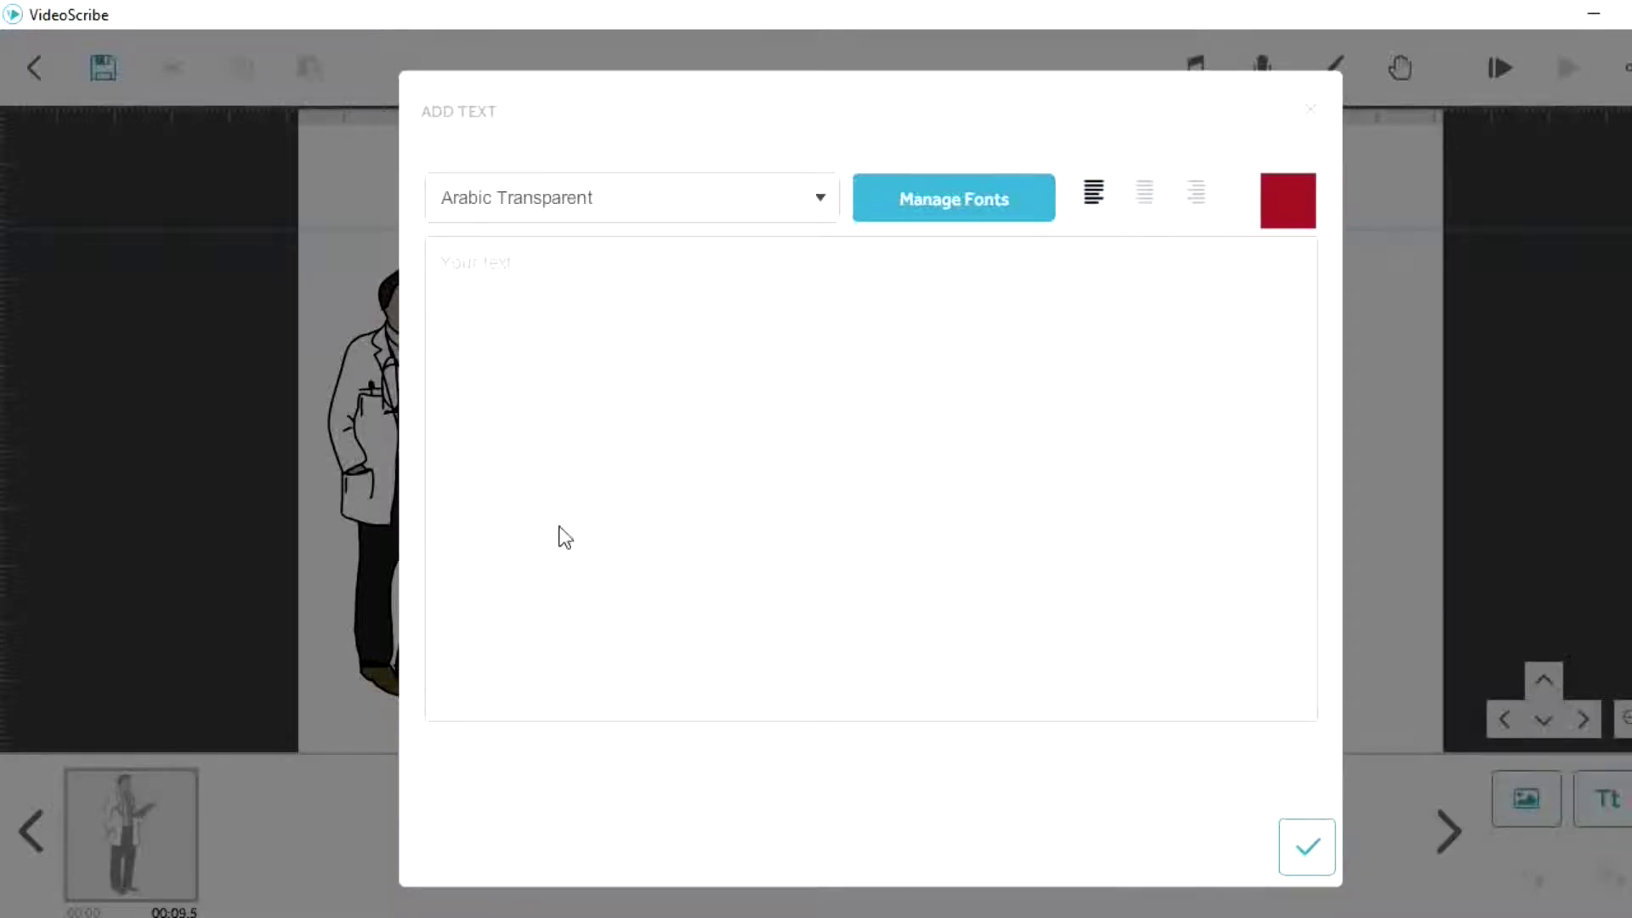
- Add the greeting "Hi, I am Dr." followed by the doctor's name to the canvas, and preview the scribe from the start
left_click(517, 278)
type("Hi, I am Dr. Jim")
left_click(1307, 847)
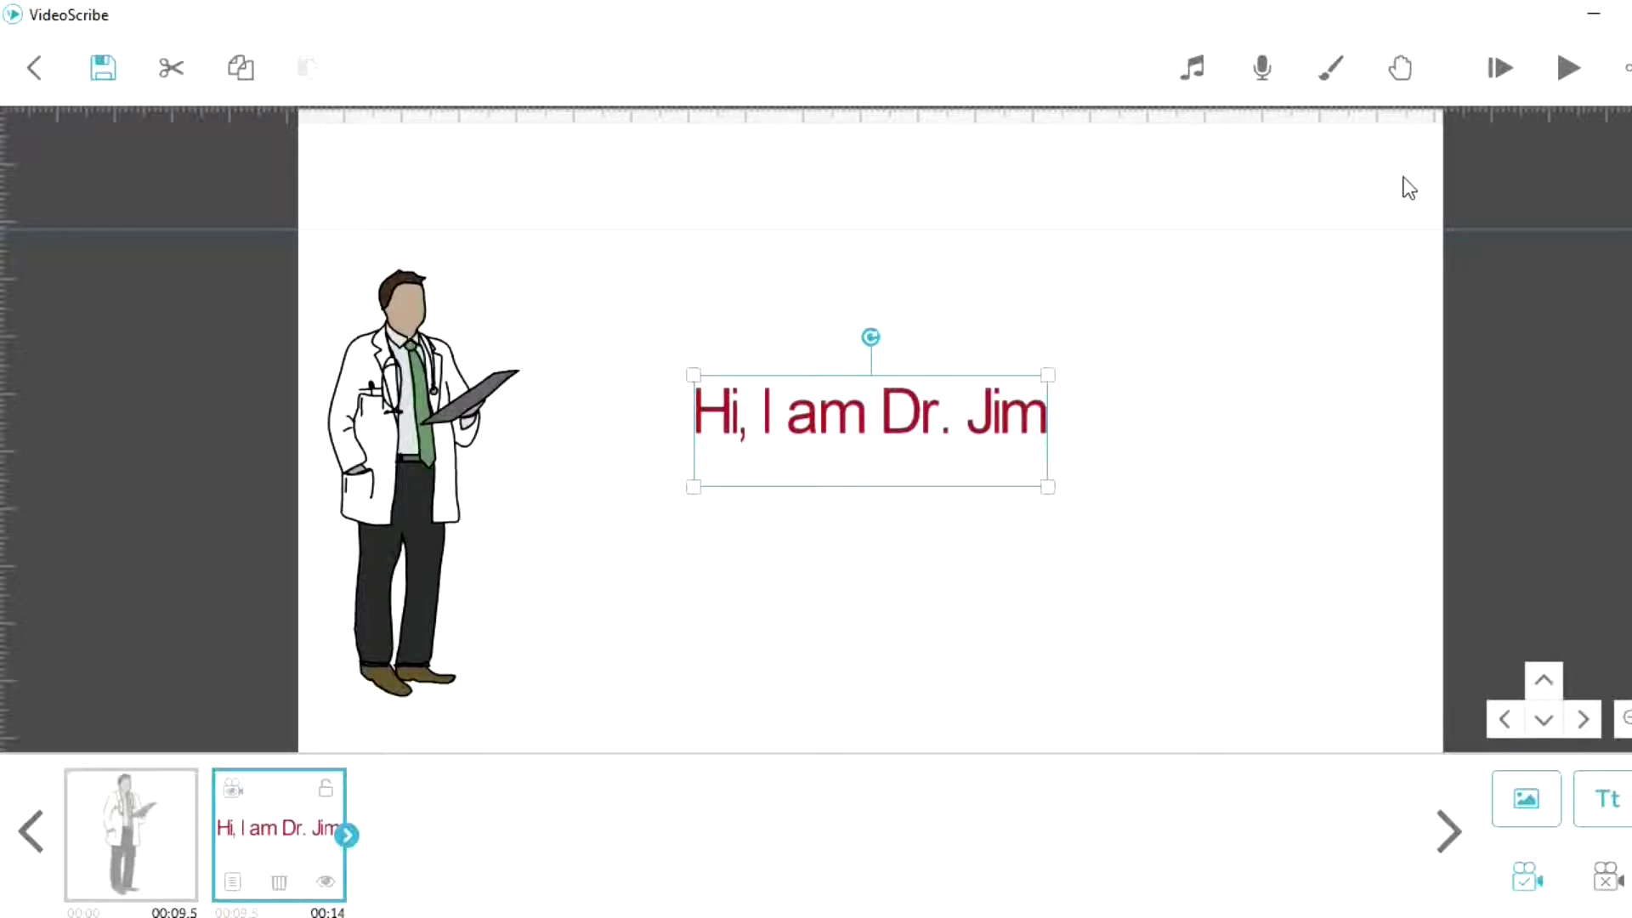
left_click(1572, 67)
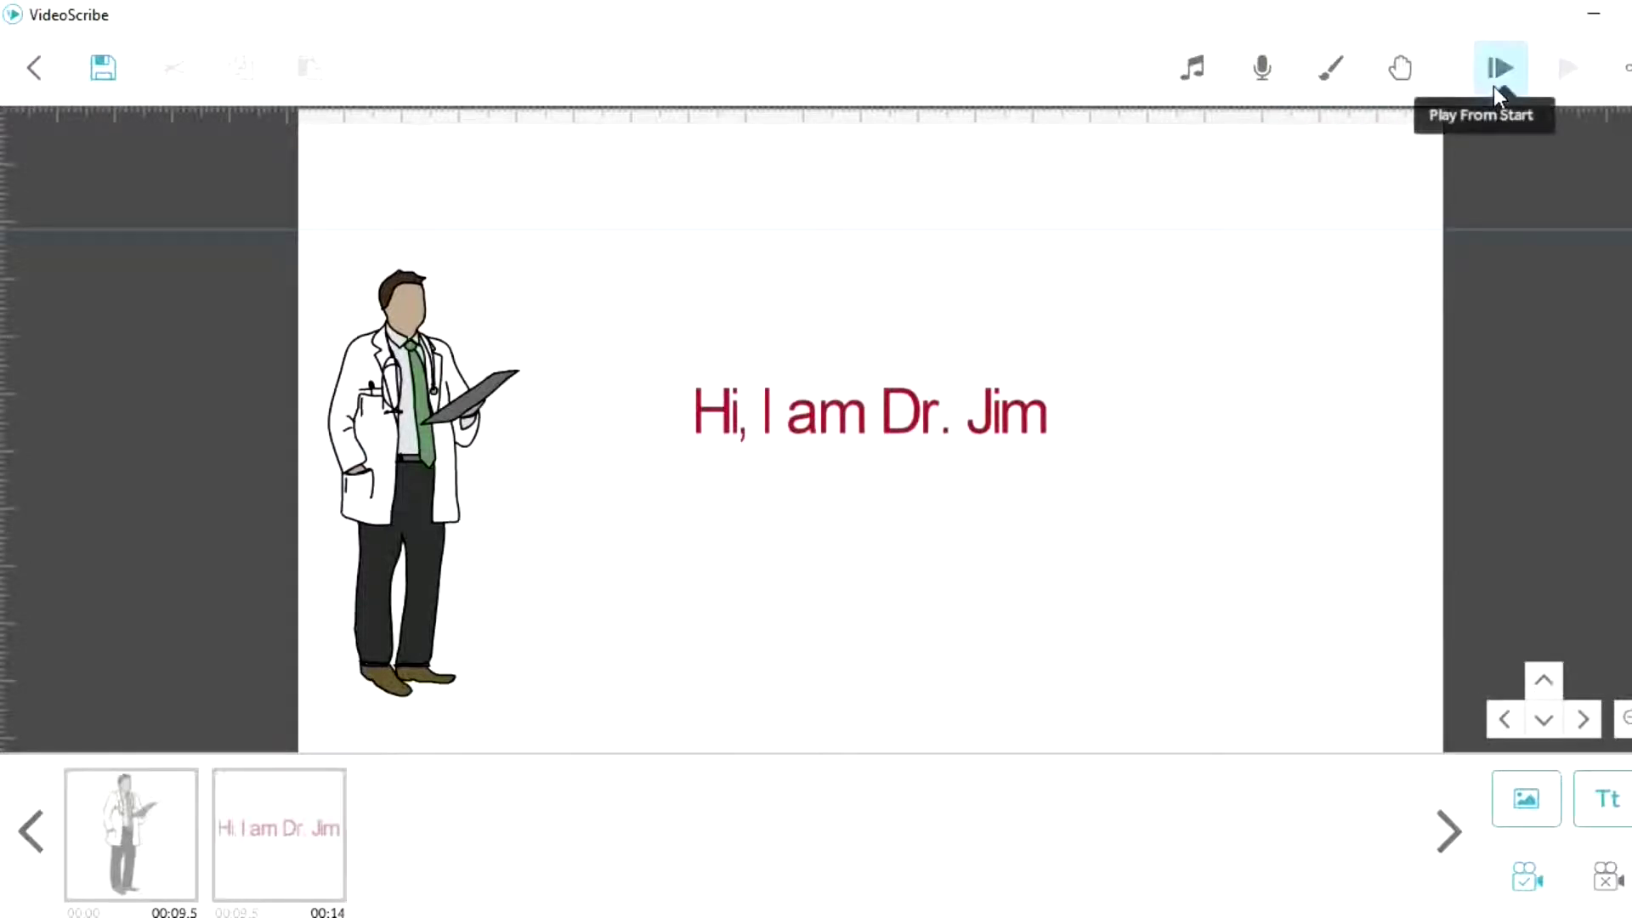
left_click(1497, 93)
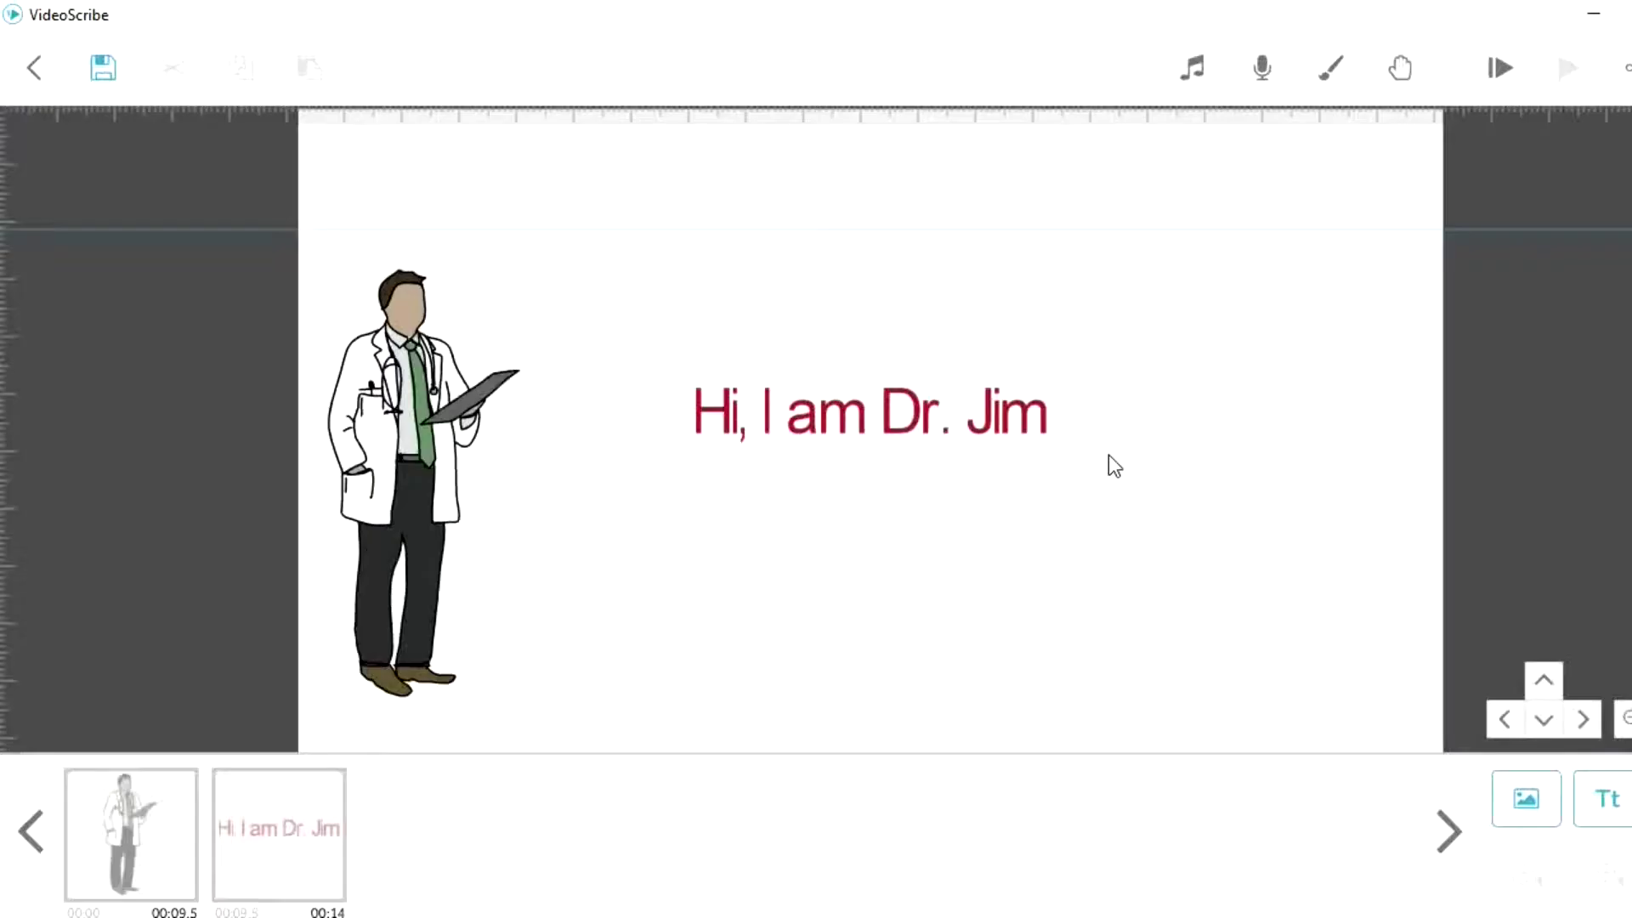
- Open the doctor image's properties, view its animation types, and turn off Only draw strokes
left_click(408, 387)
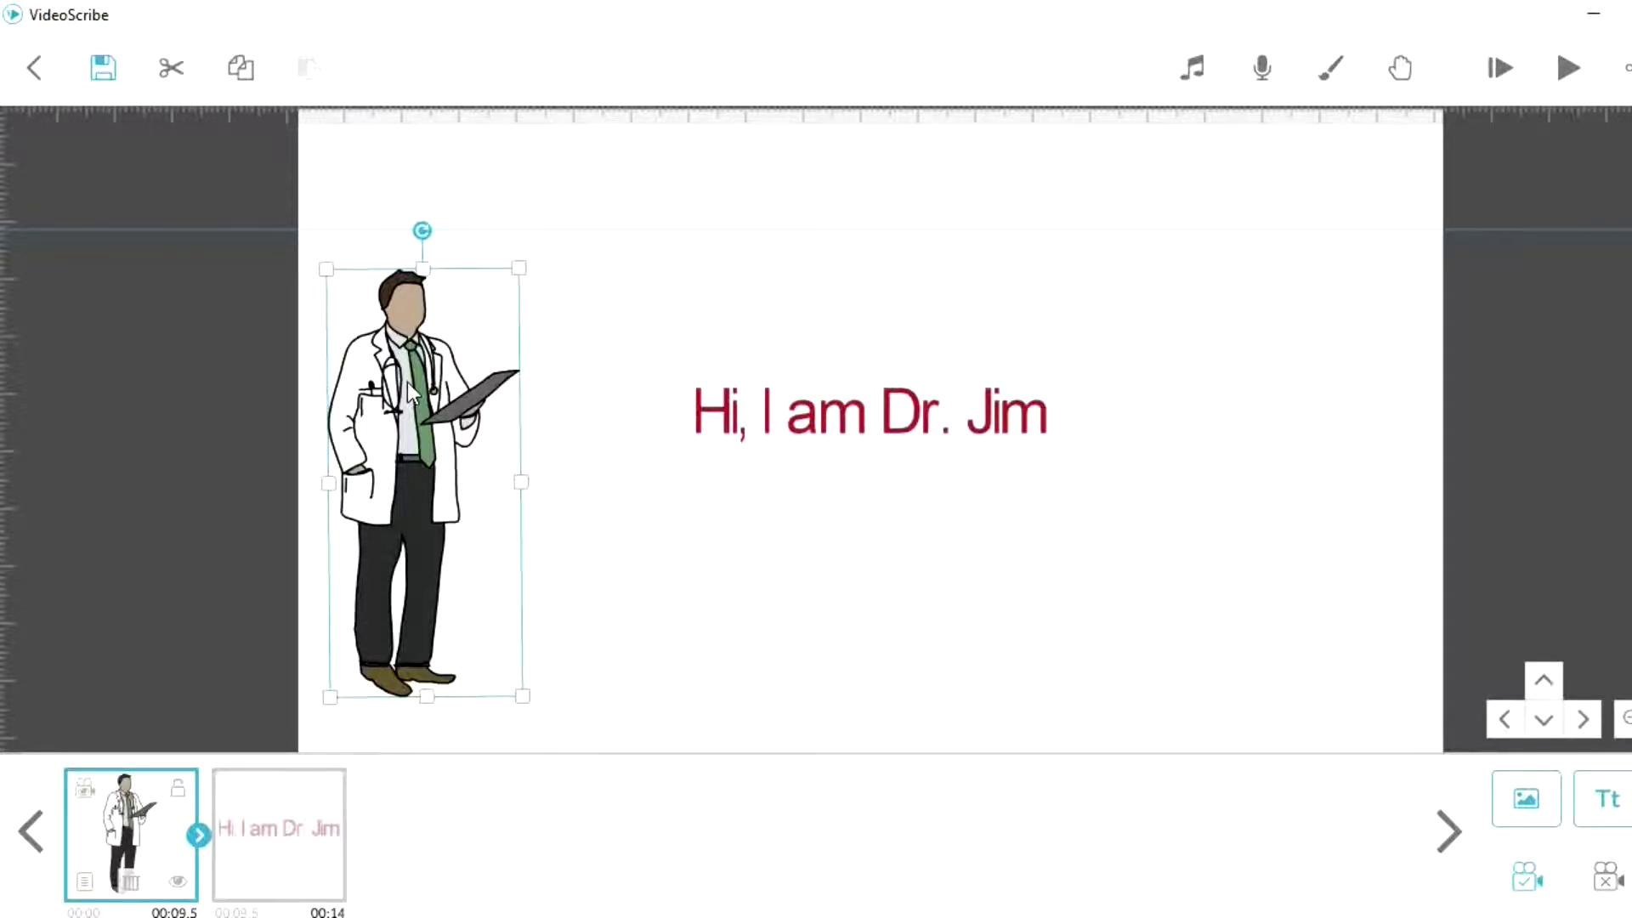
right_click(406, 381)
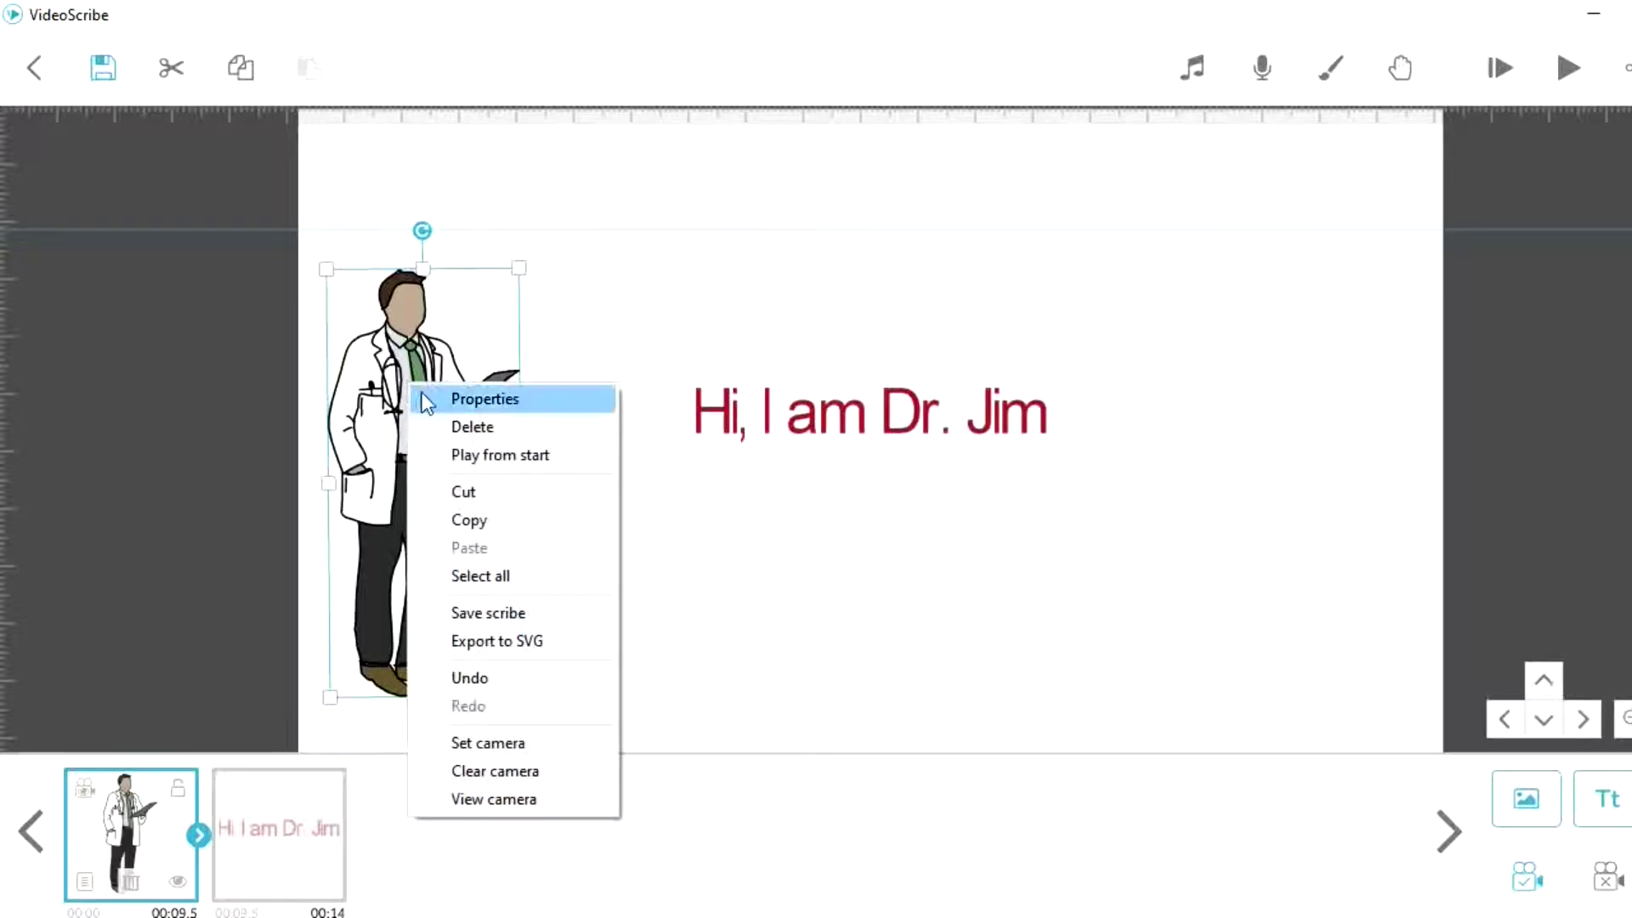
left_click(436, 399)
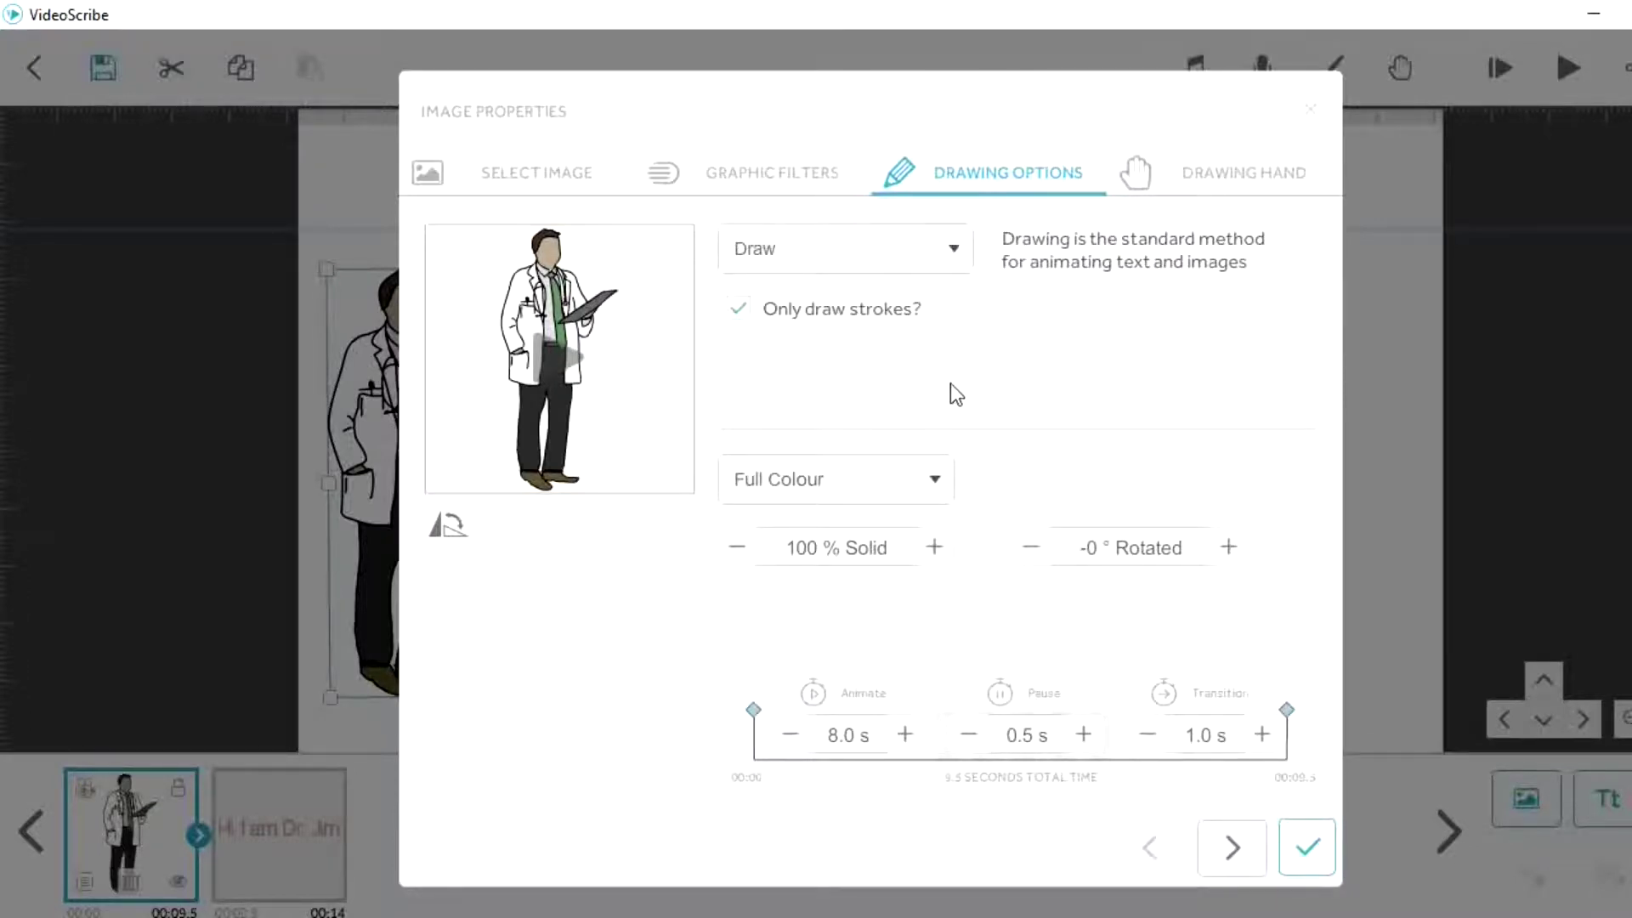
left_click(951, 260)
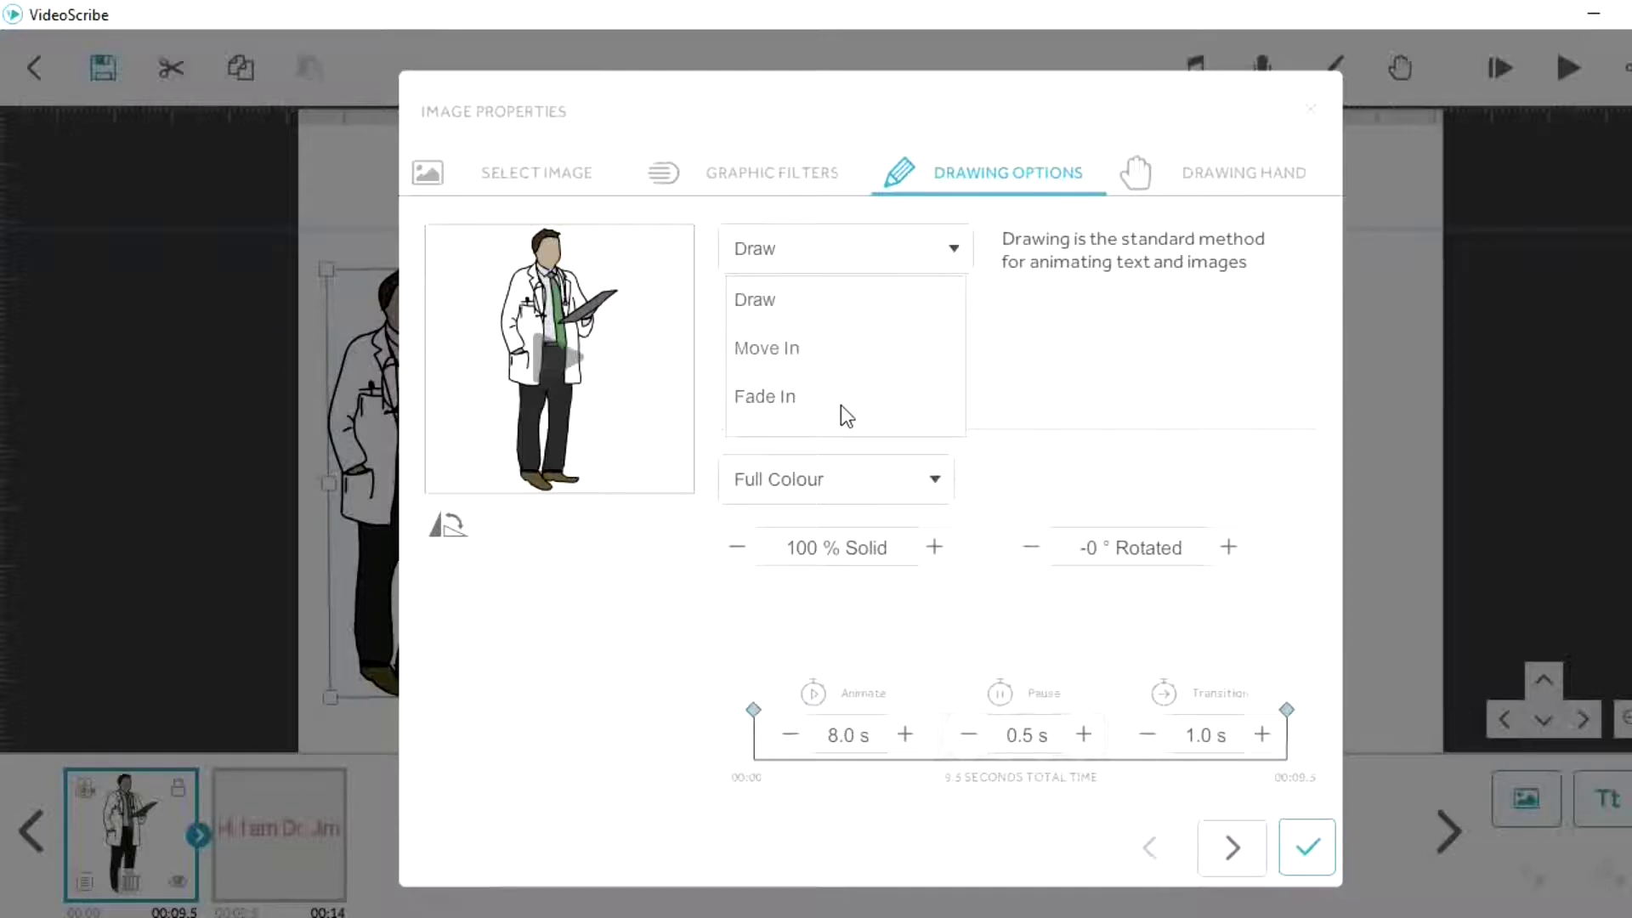
left_click(1218, 308)
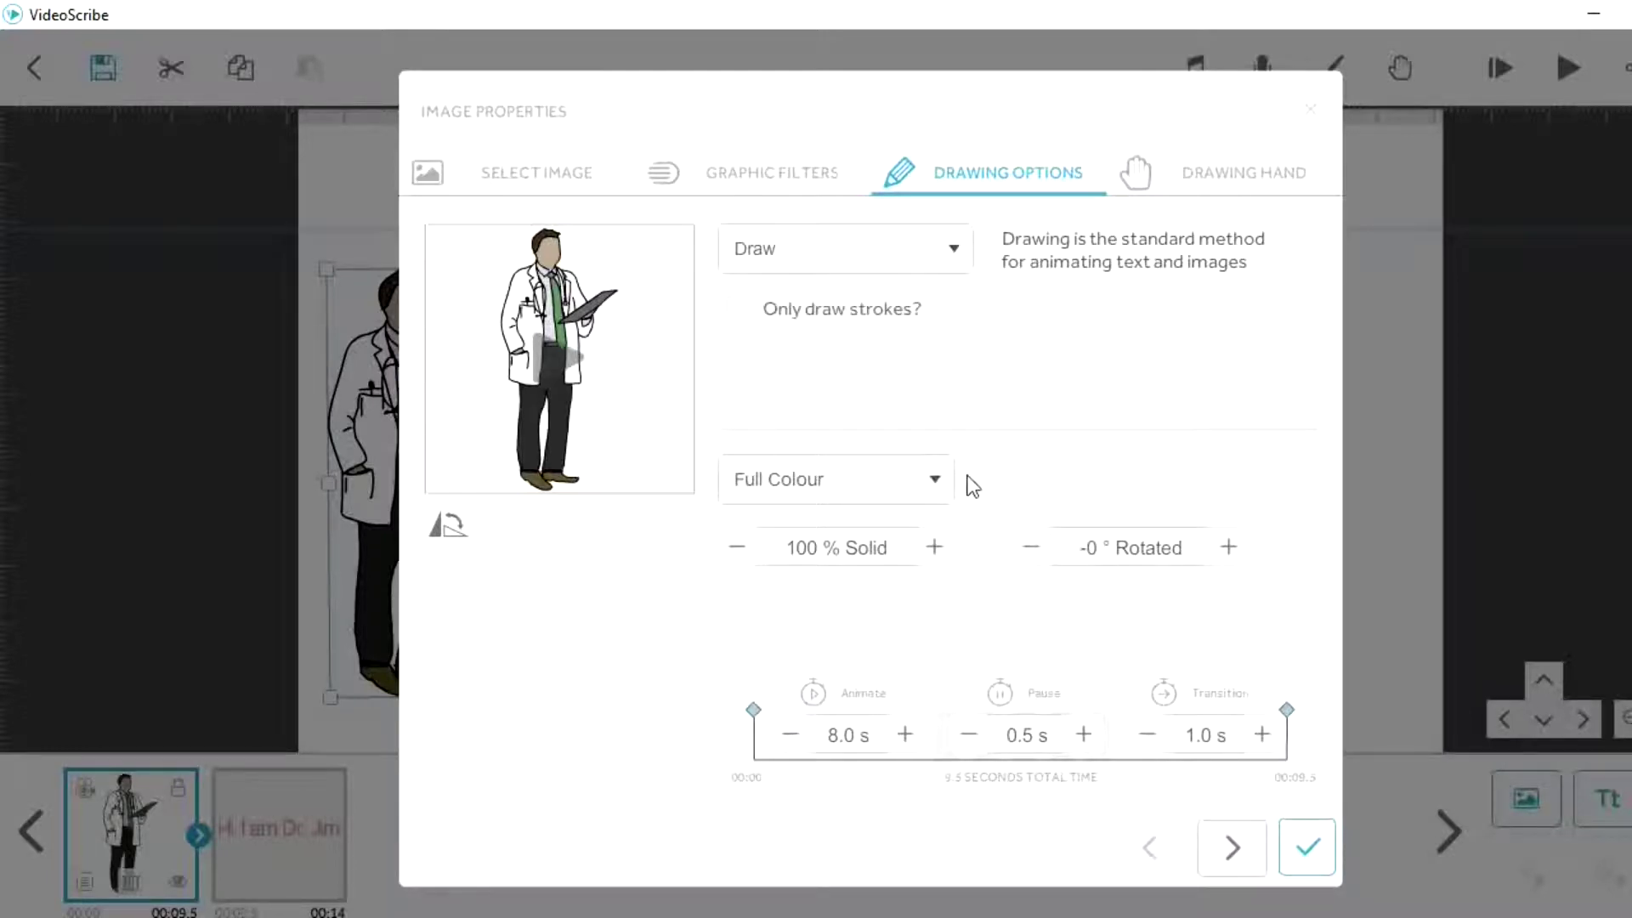
- Try the Outline, Greyscale and Silhouette styles on the doctor image and return it to Full Colour
left_click(935, 481)
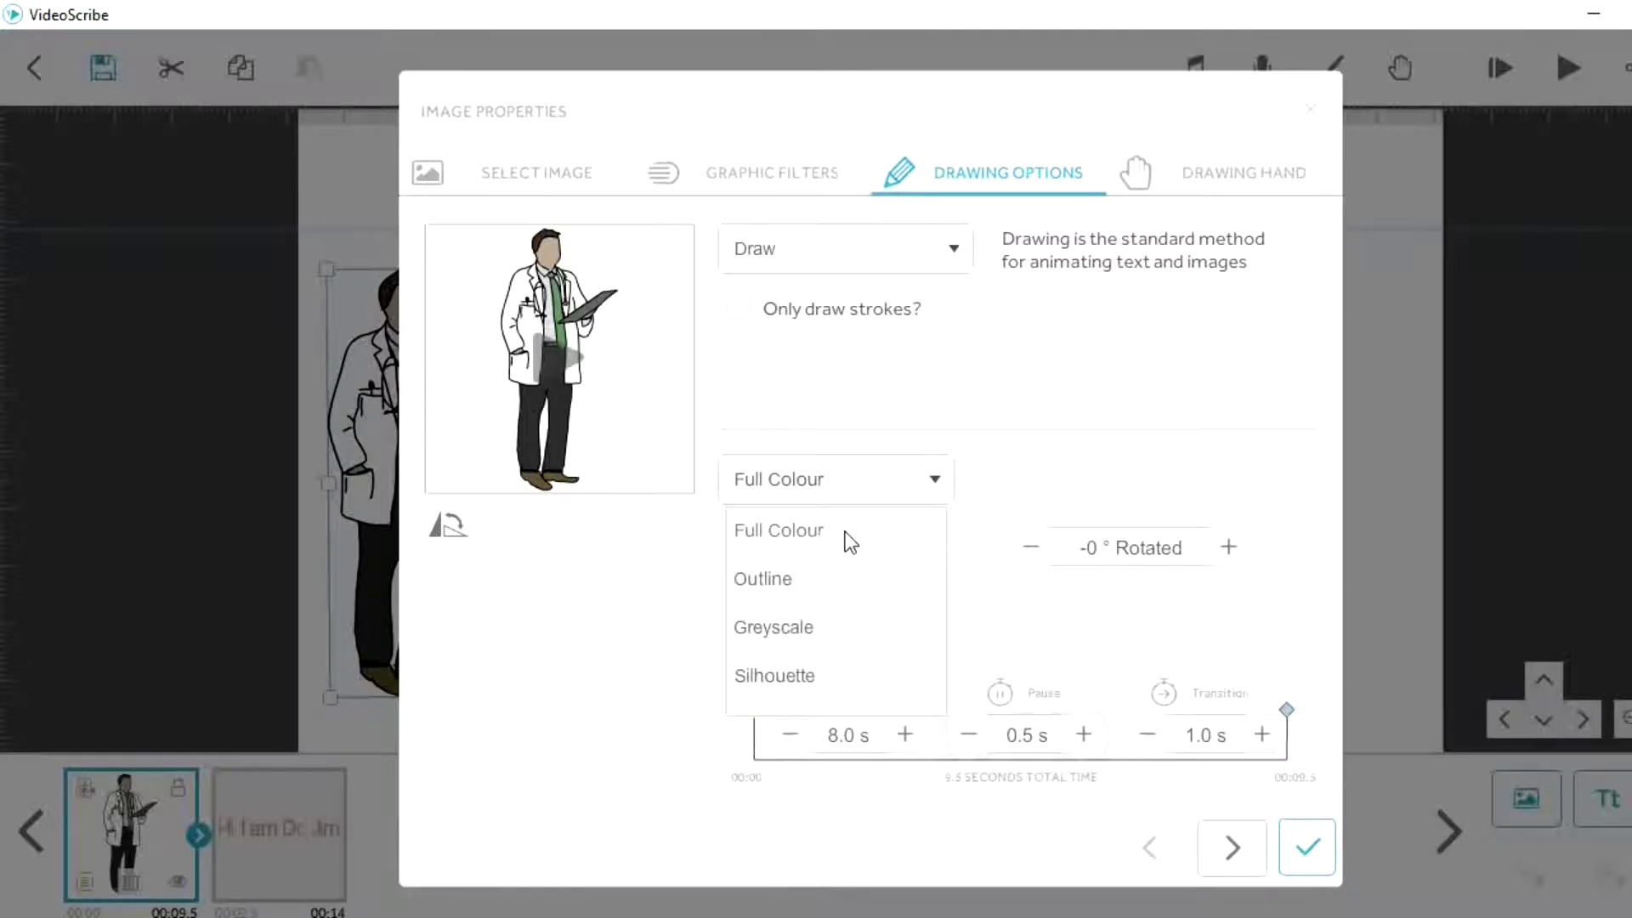
left_click(818, 582)
left_click(908, 494)
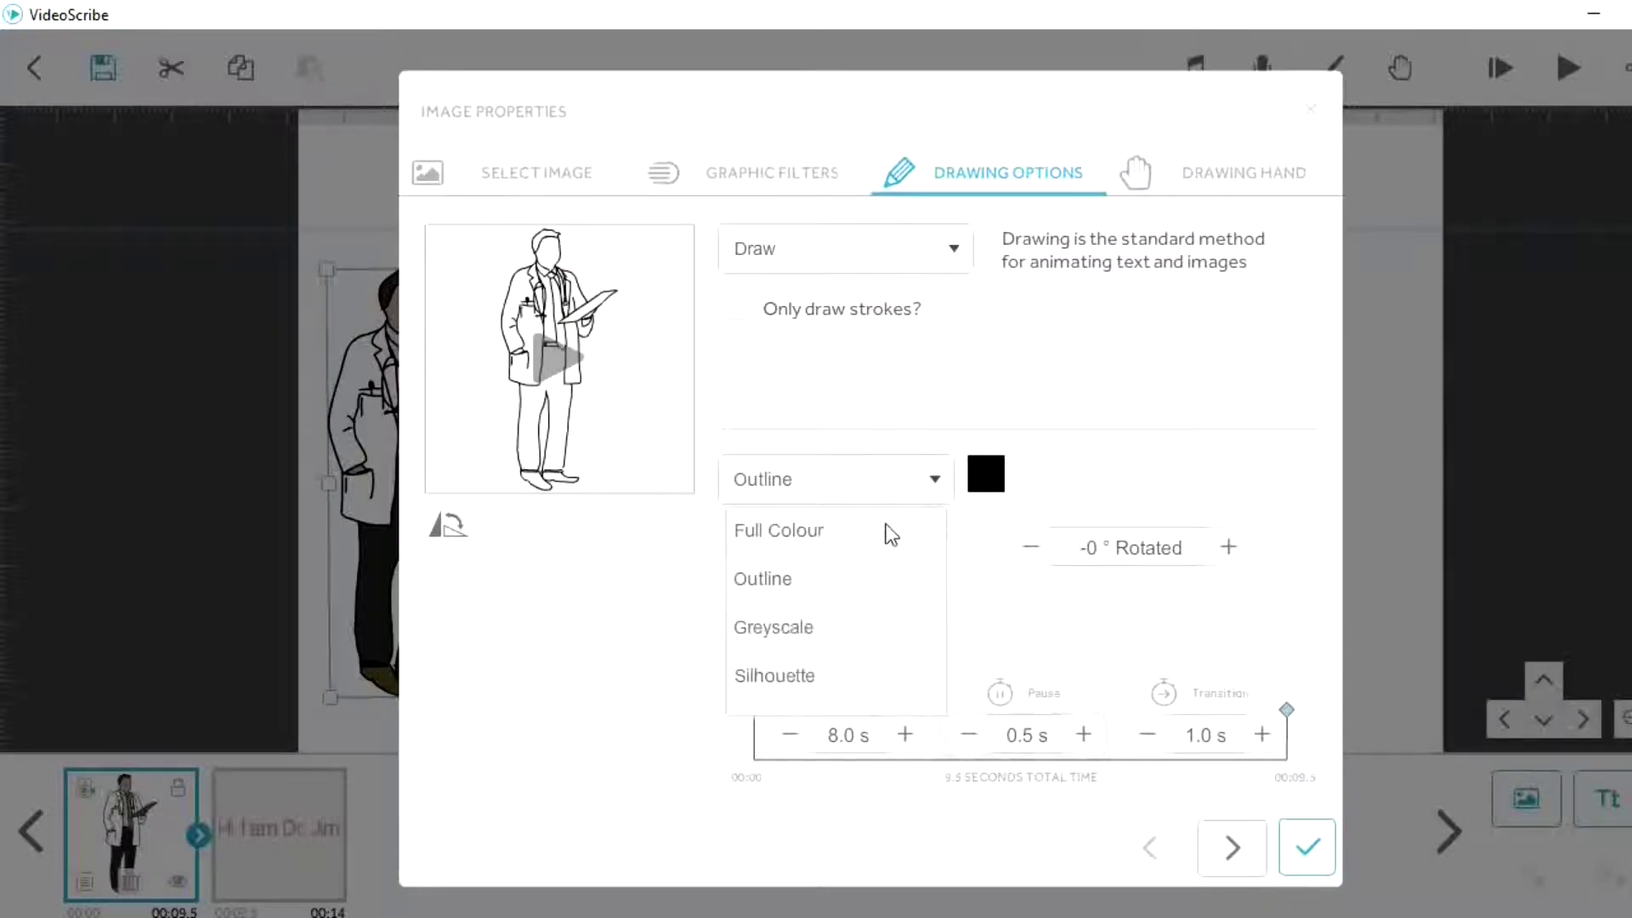
left_click(810, 632)
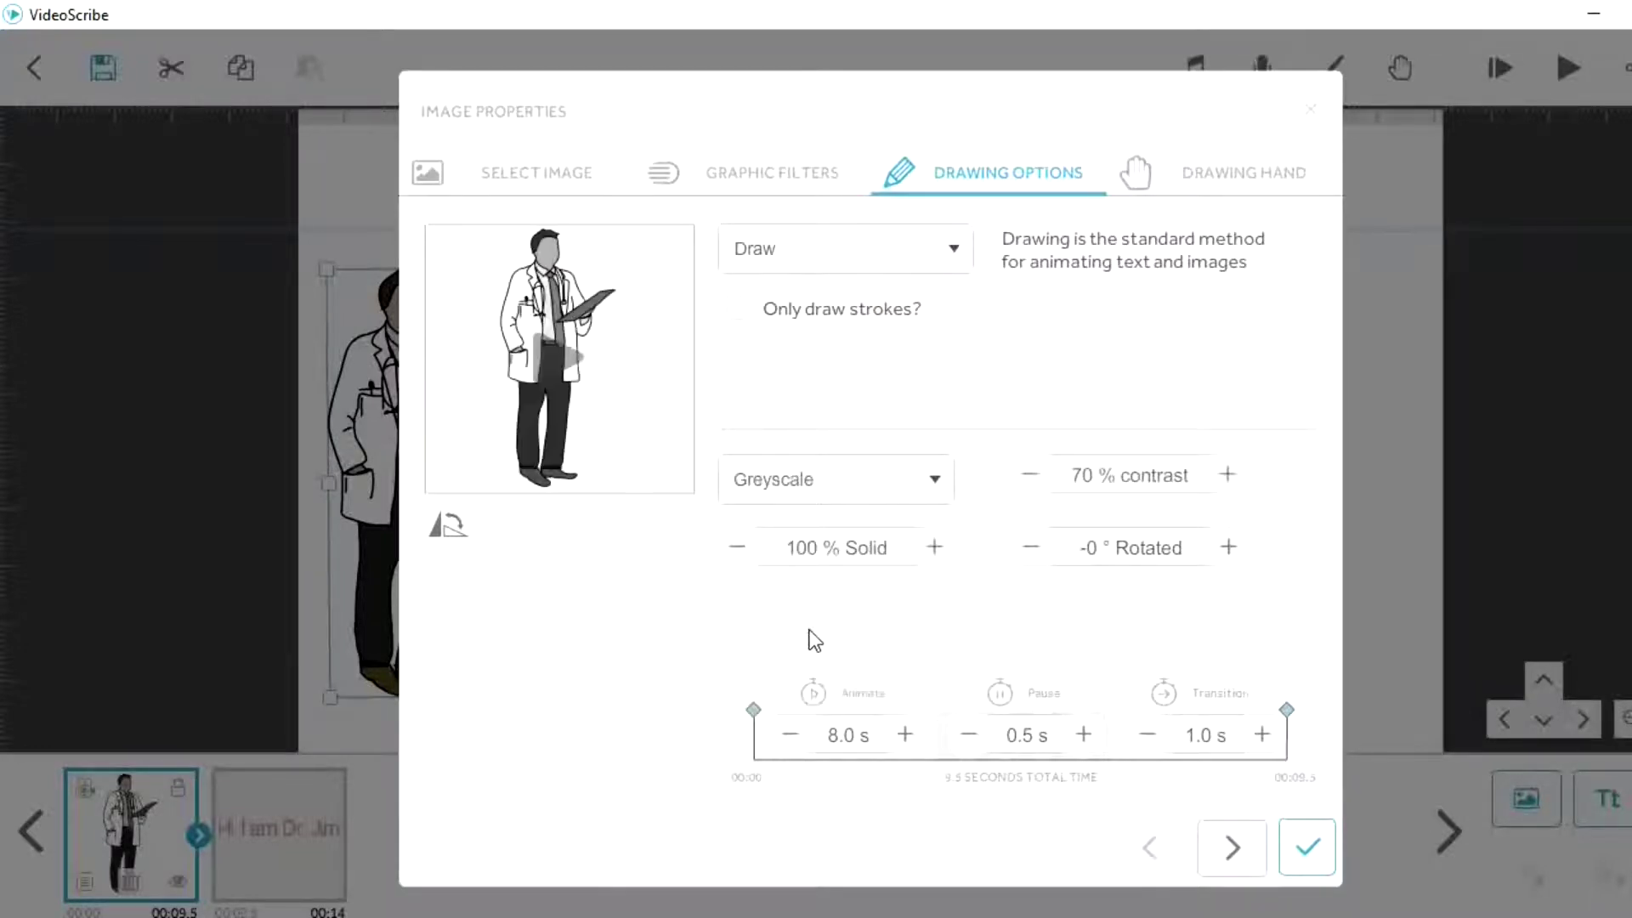
left_click(945, 481)
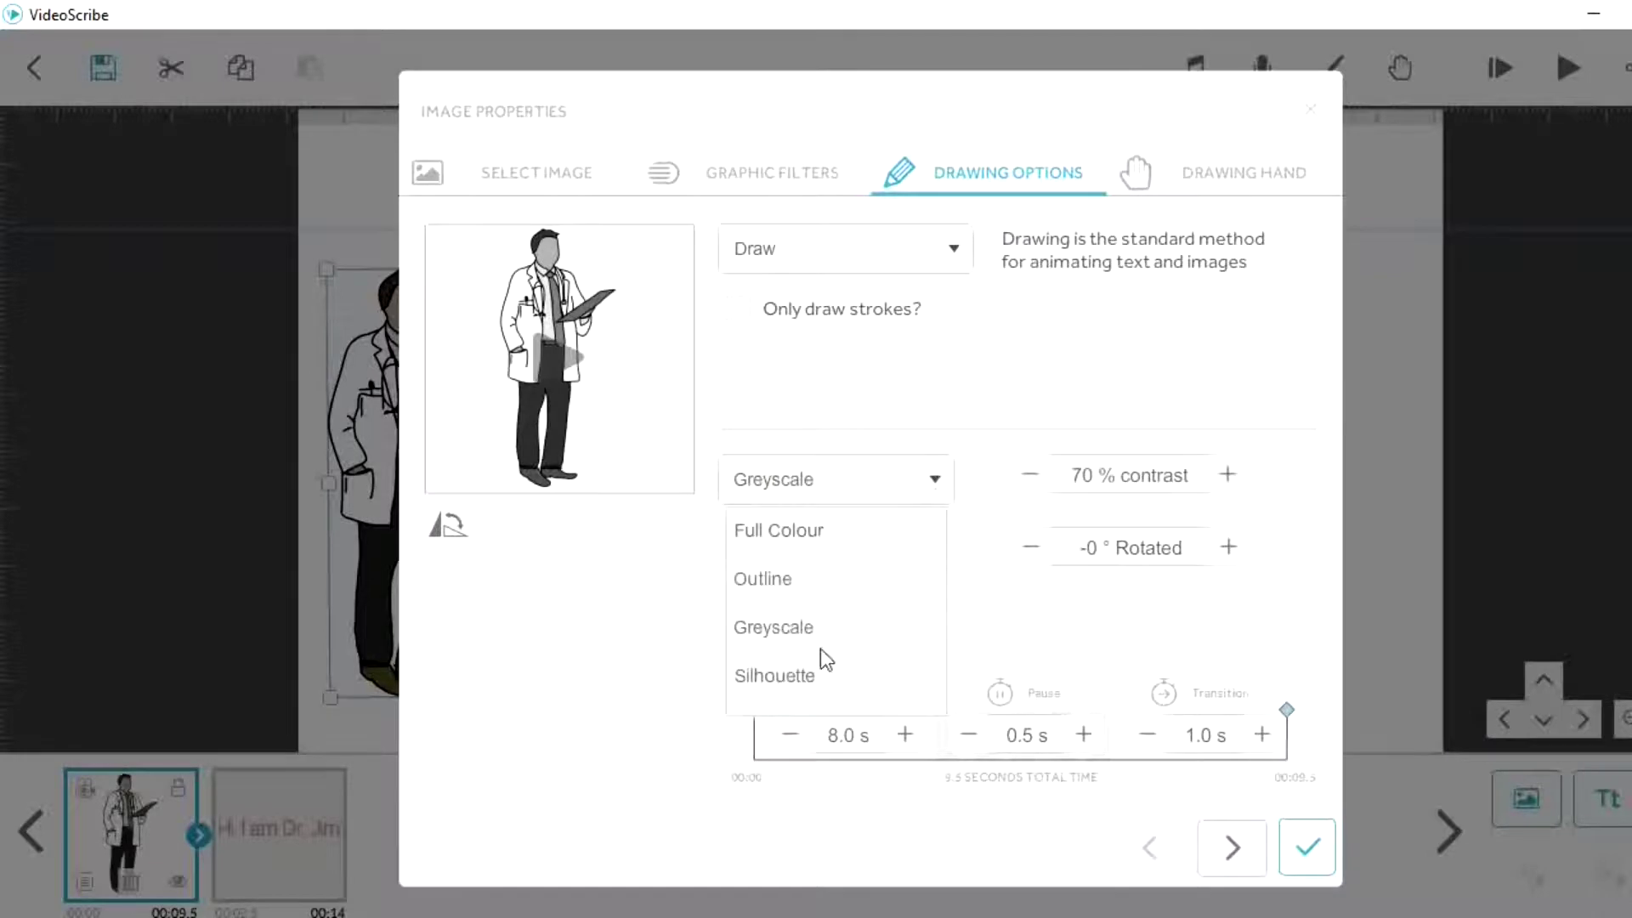
left_click(782, 680)
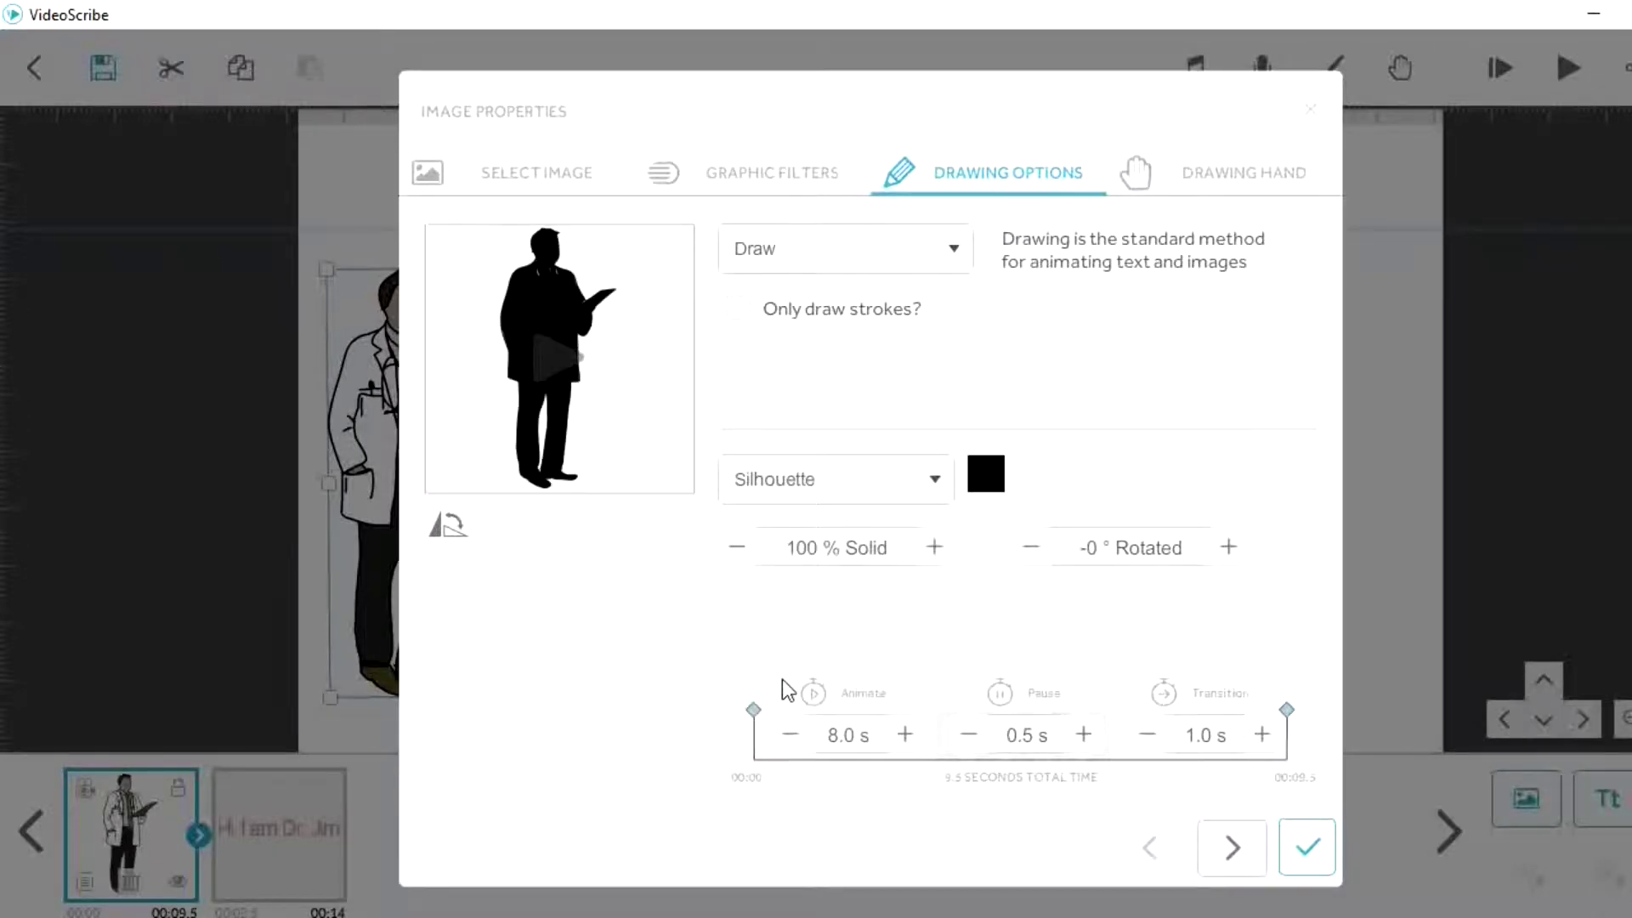
left_click(935, 480)
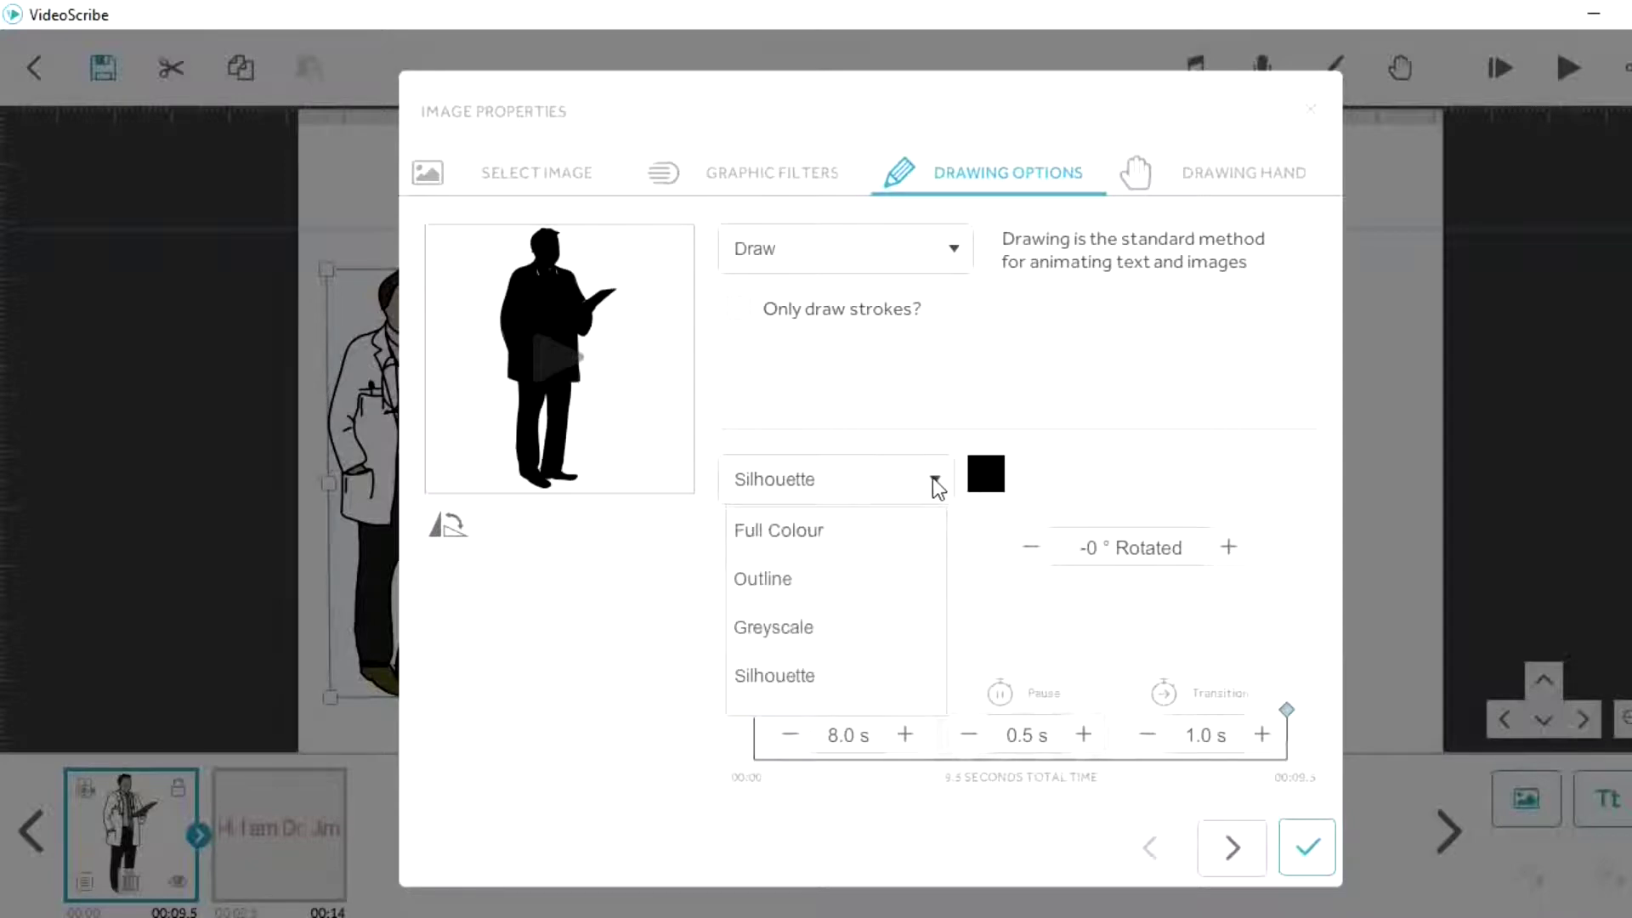
left_click(863, 532)
- Set the doctor image's drawing hand to the metal tool beside the zip pull, and preview the scribe from the start
left_click(1238, 182)
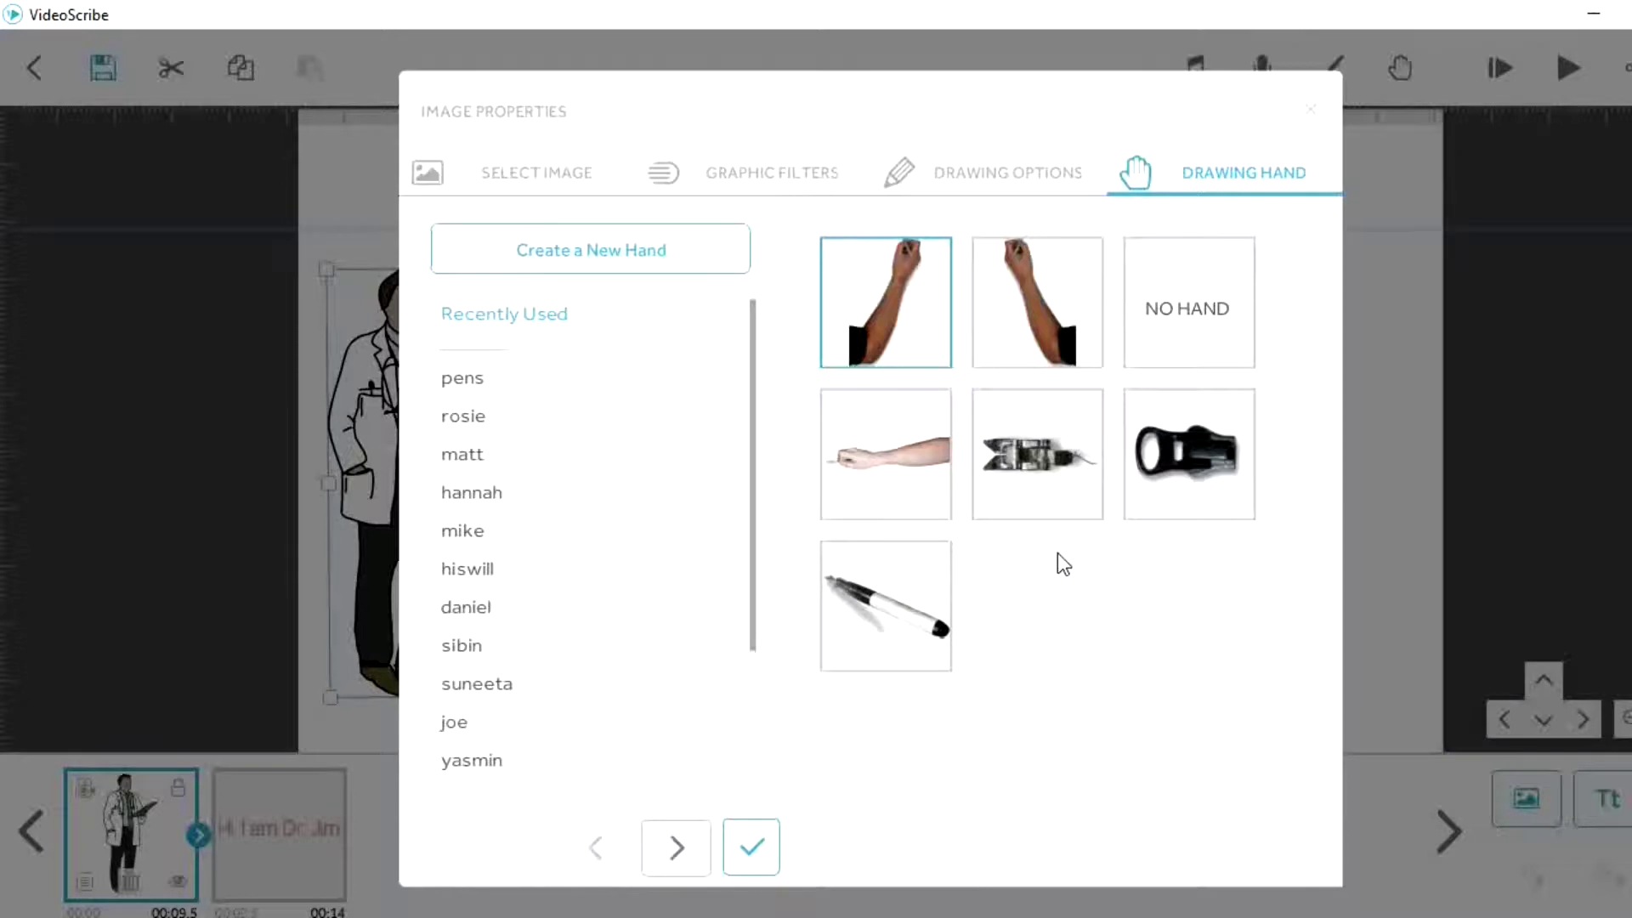
left_click(1039, 471)
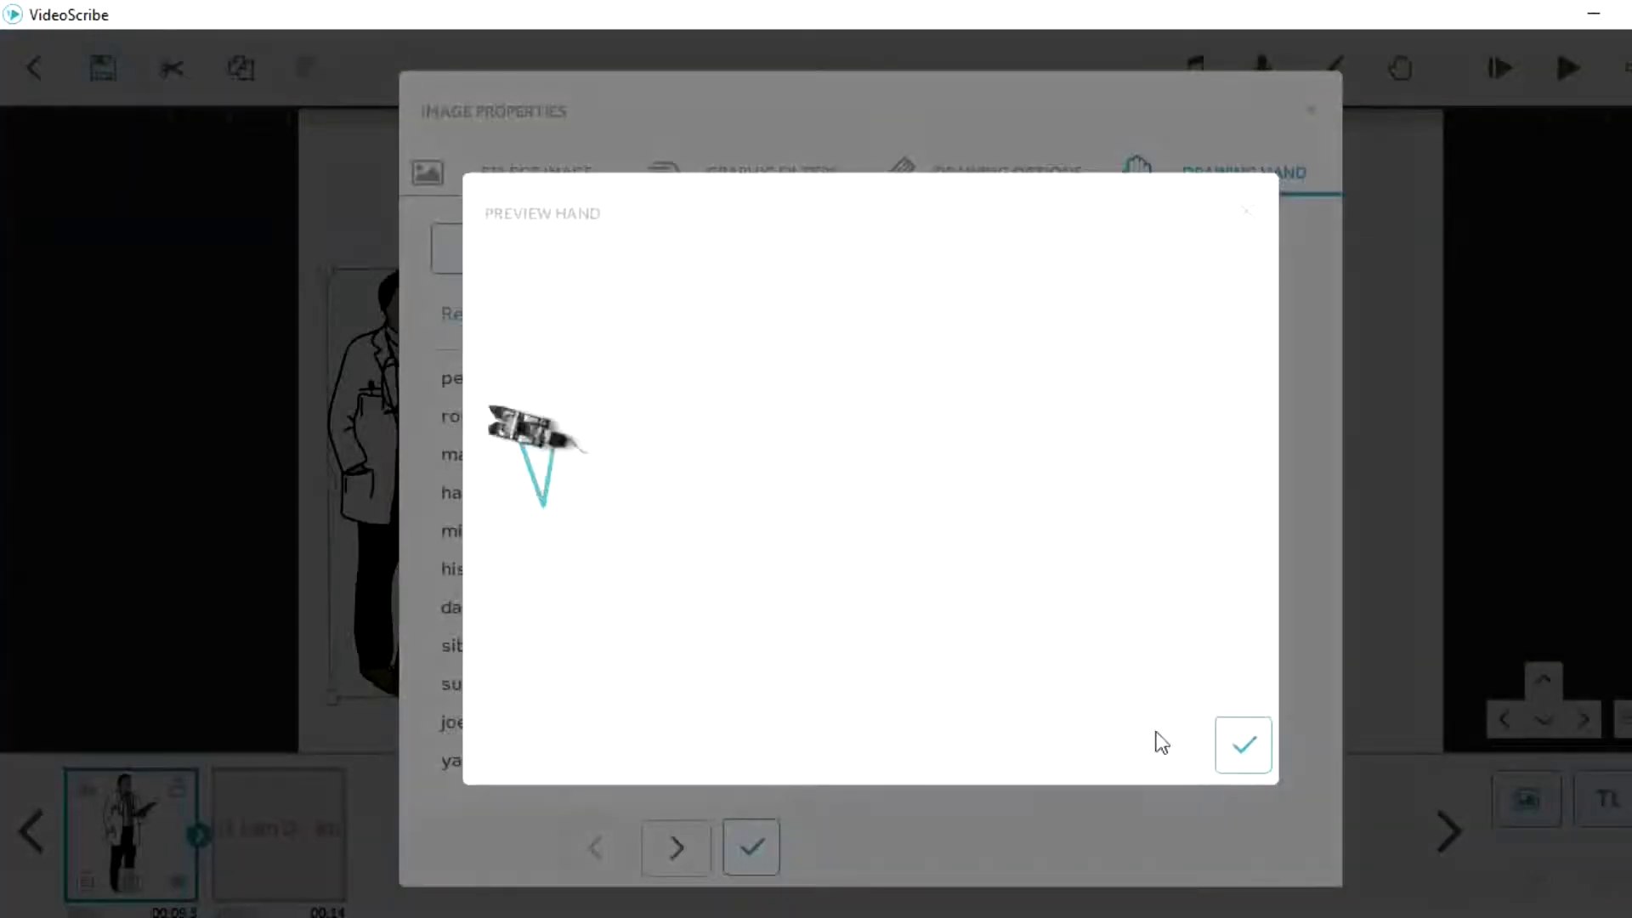
left_click(1242, 765)
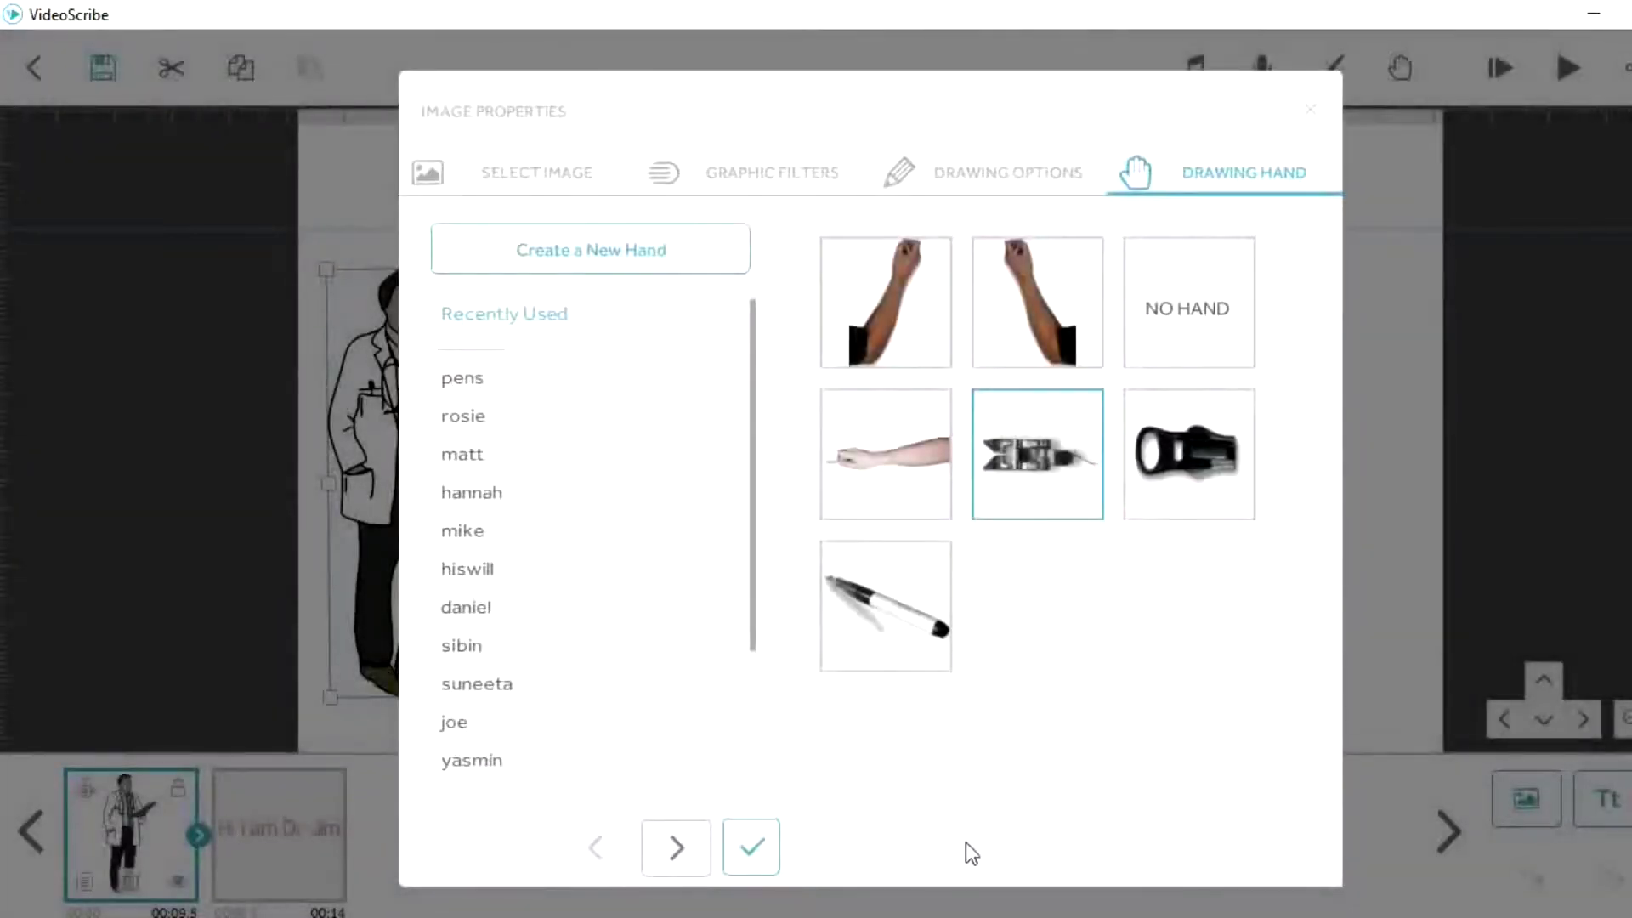
left_click(753, 864)
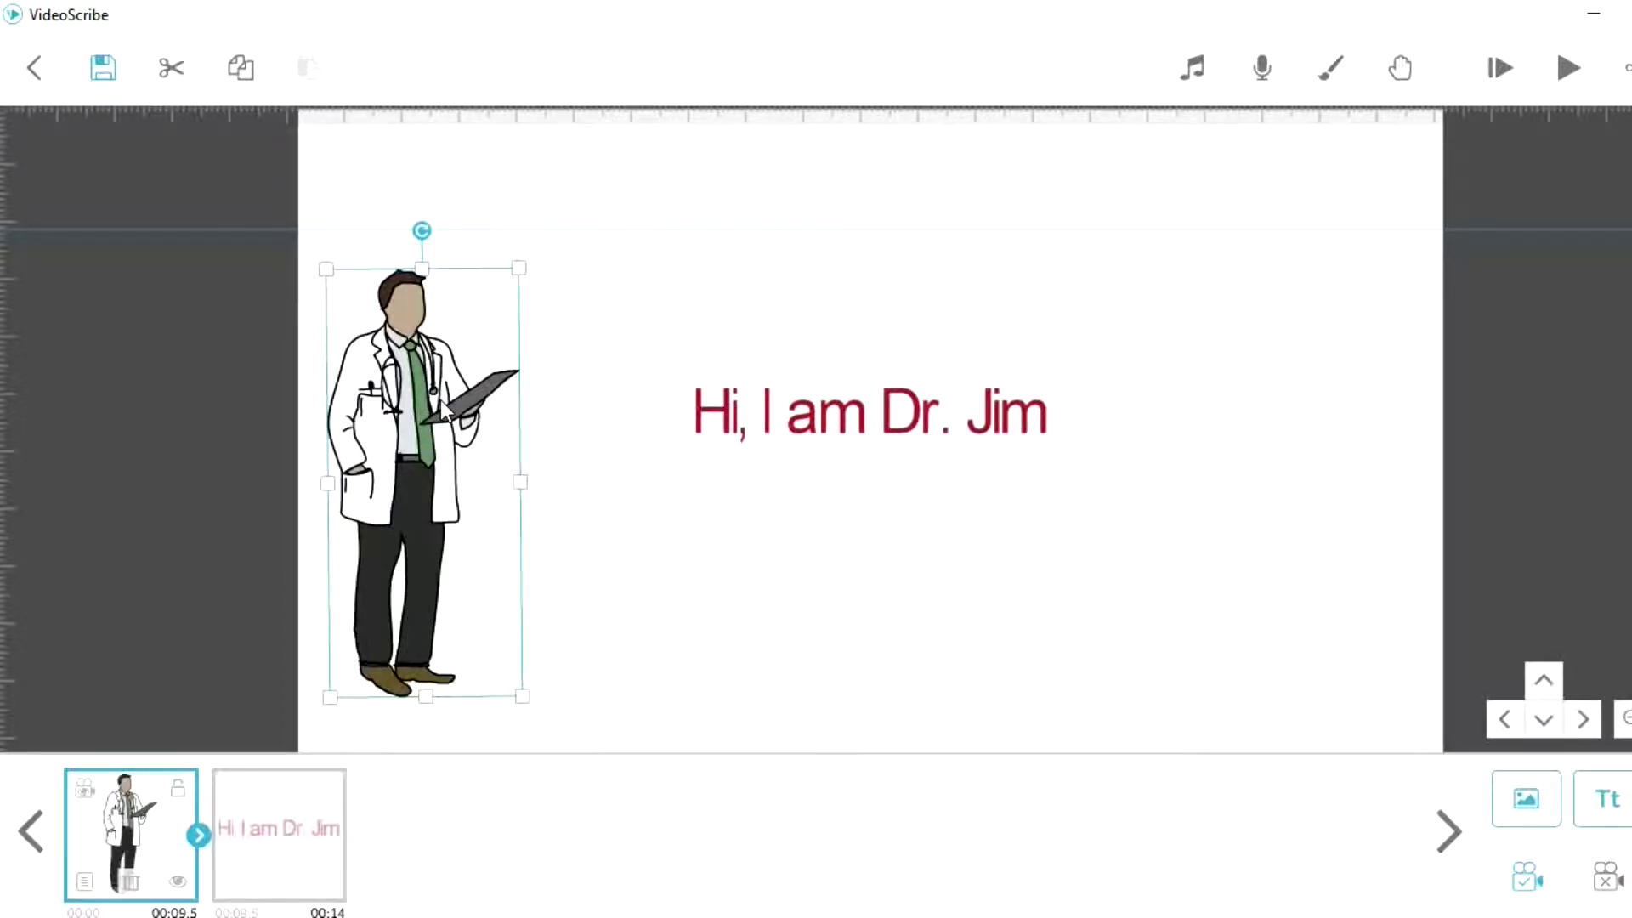
left_click(1497, 68)
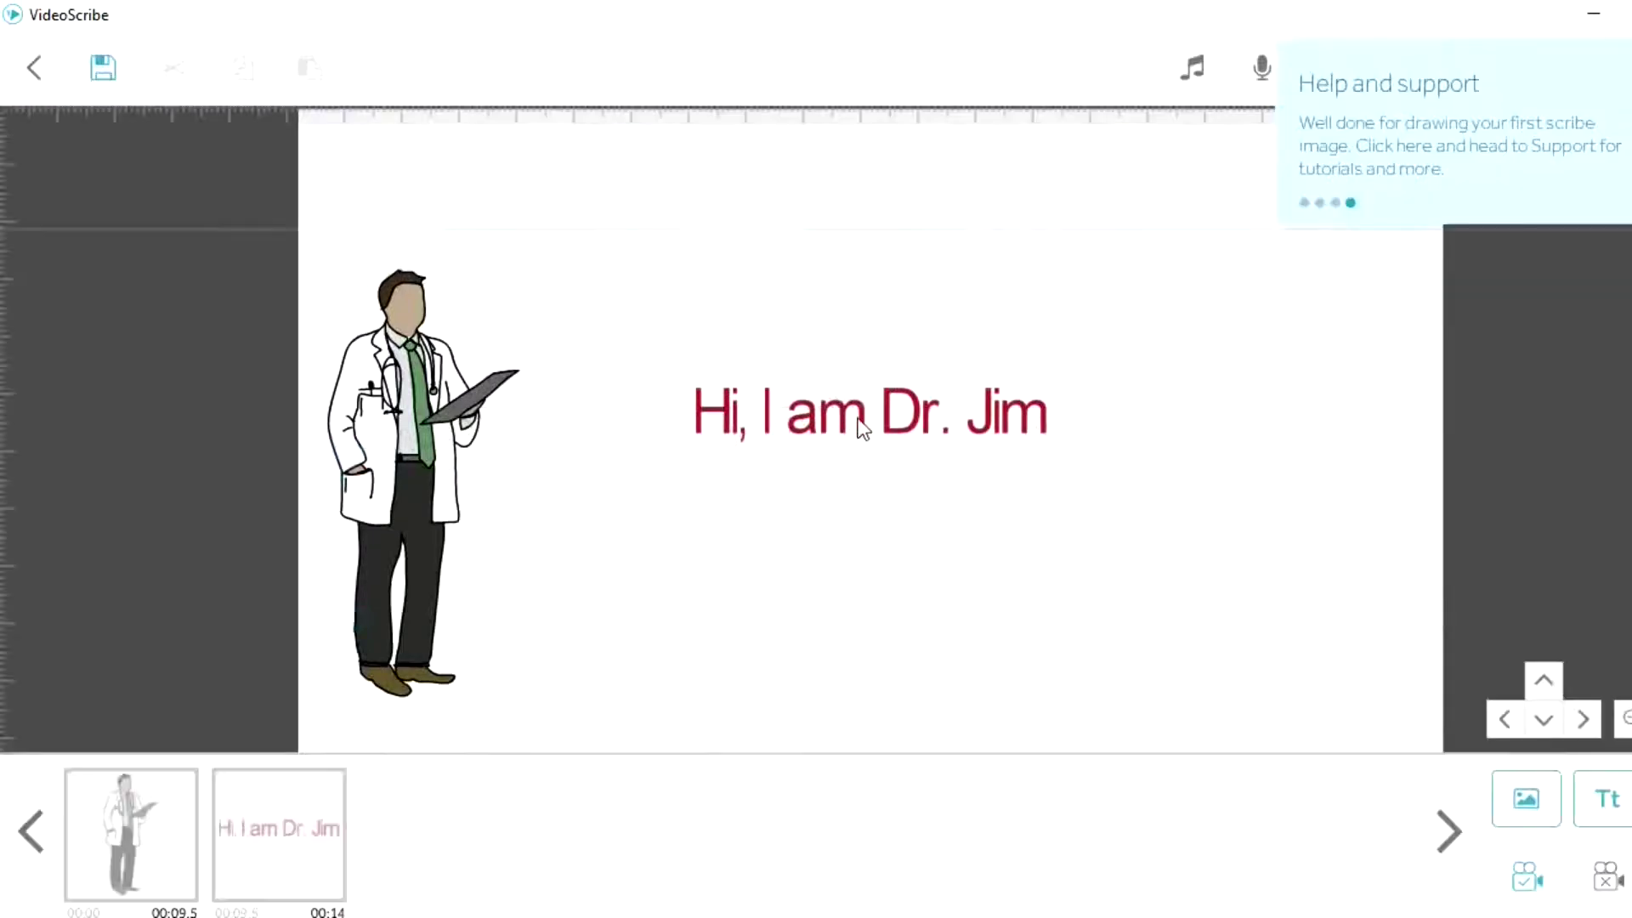
- Reopen the doctor image's properties and shorten its Animate time to 4.5 s
left_click(429, 444)
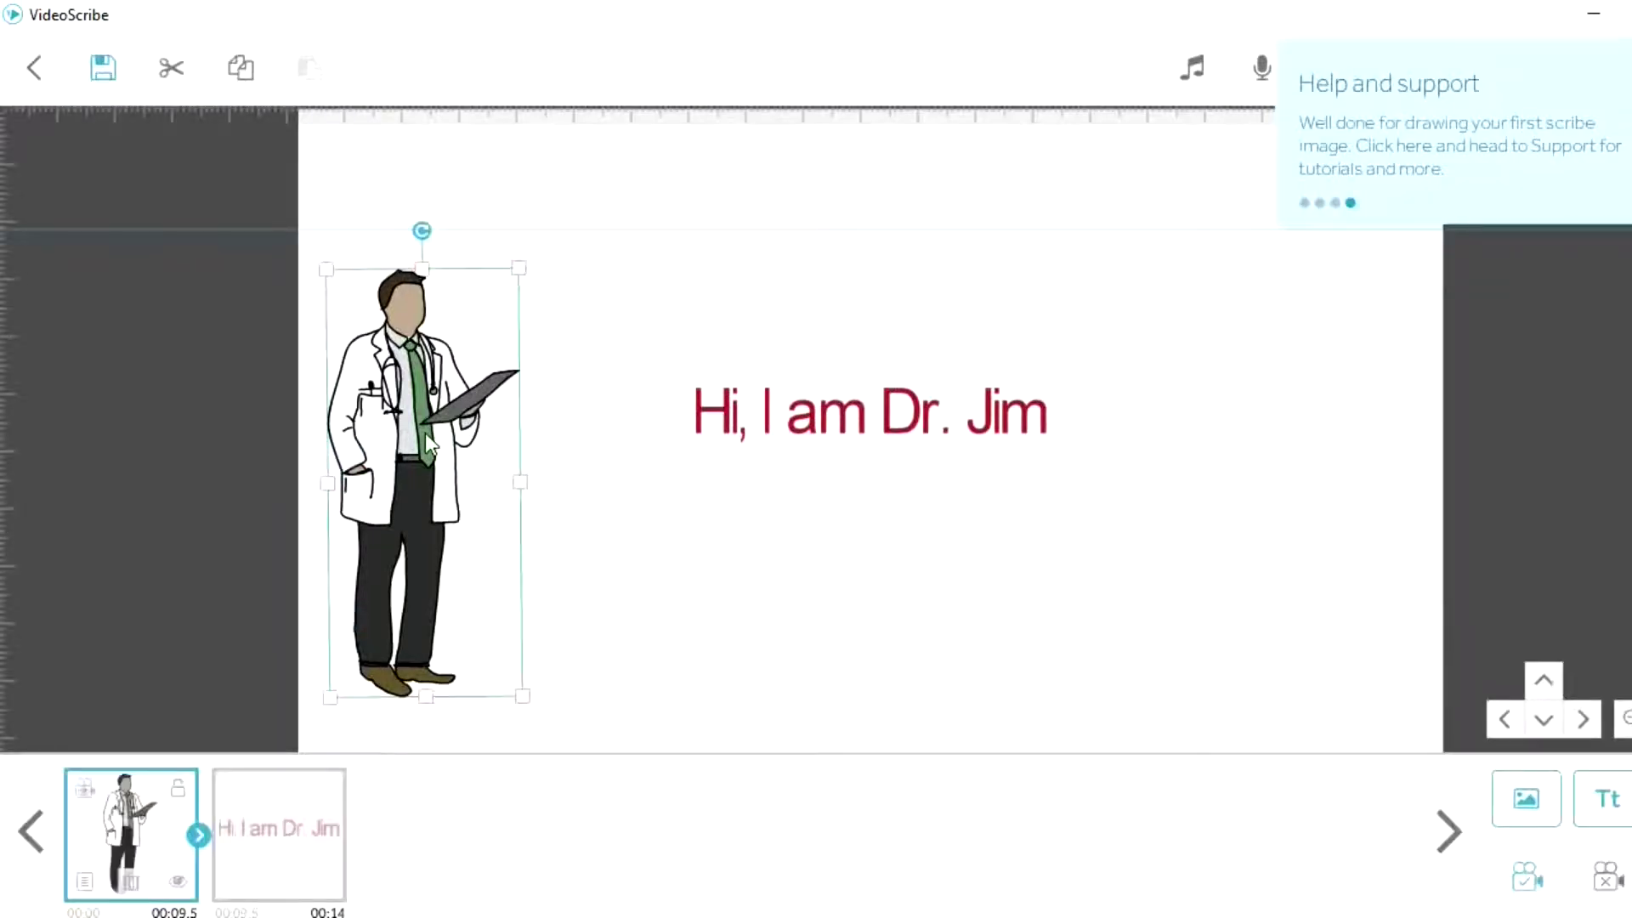
right_click(429, 443)
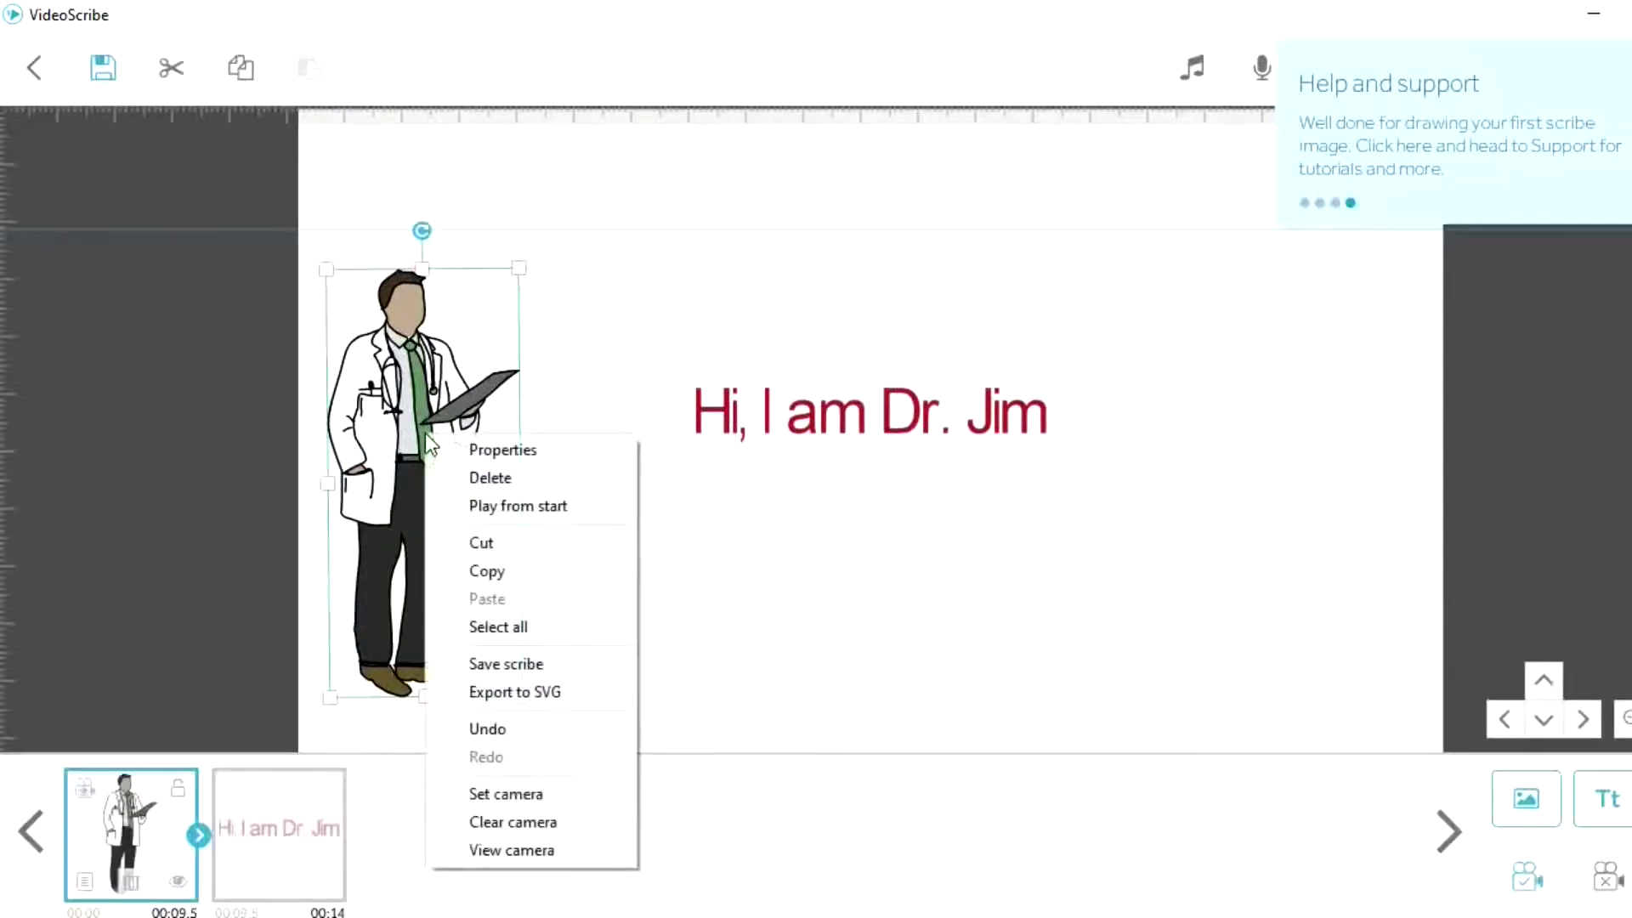
left_click(471, 451)
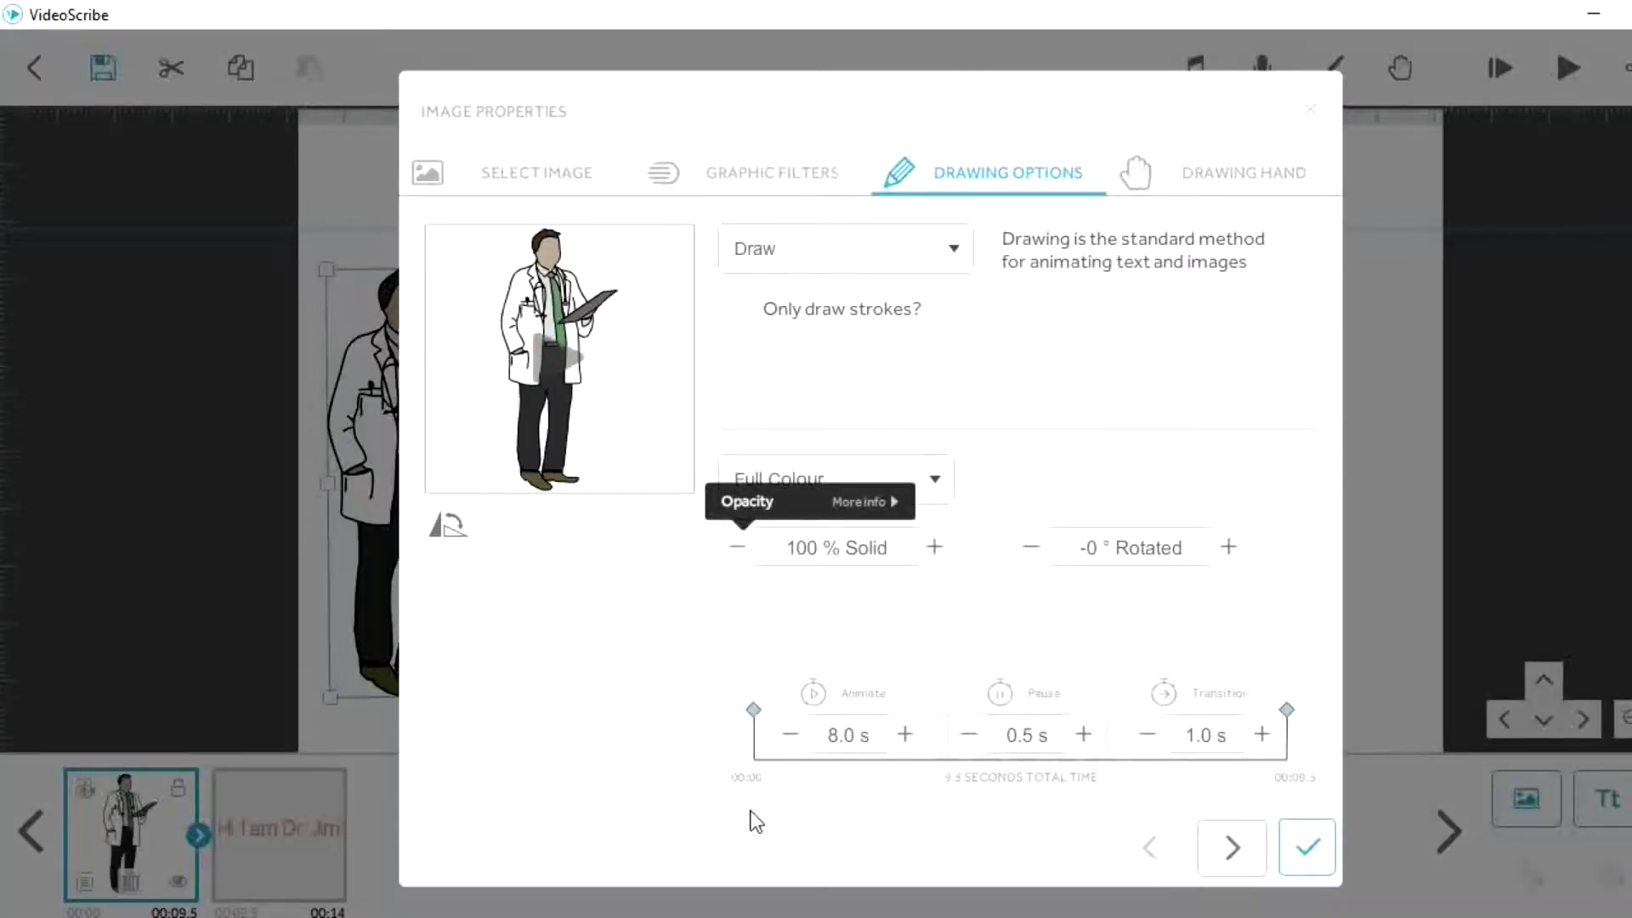
left_click(789, 736)
left_click(789, 736)
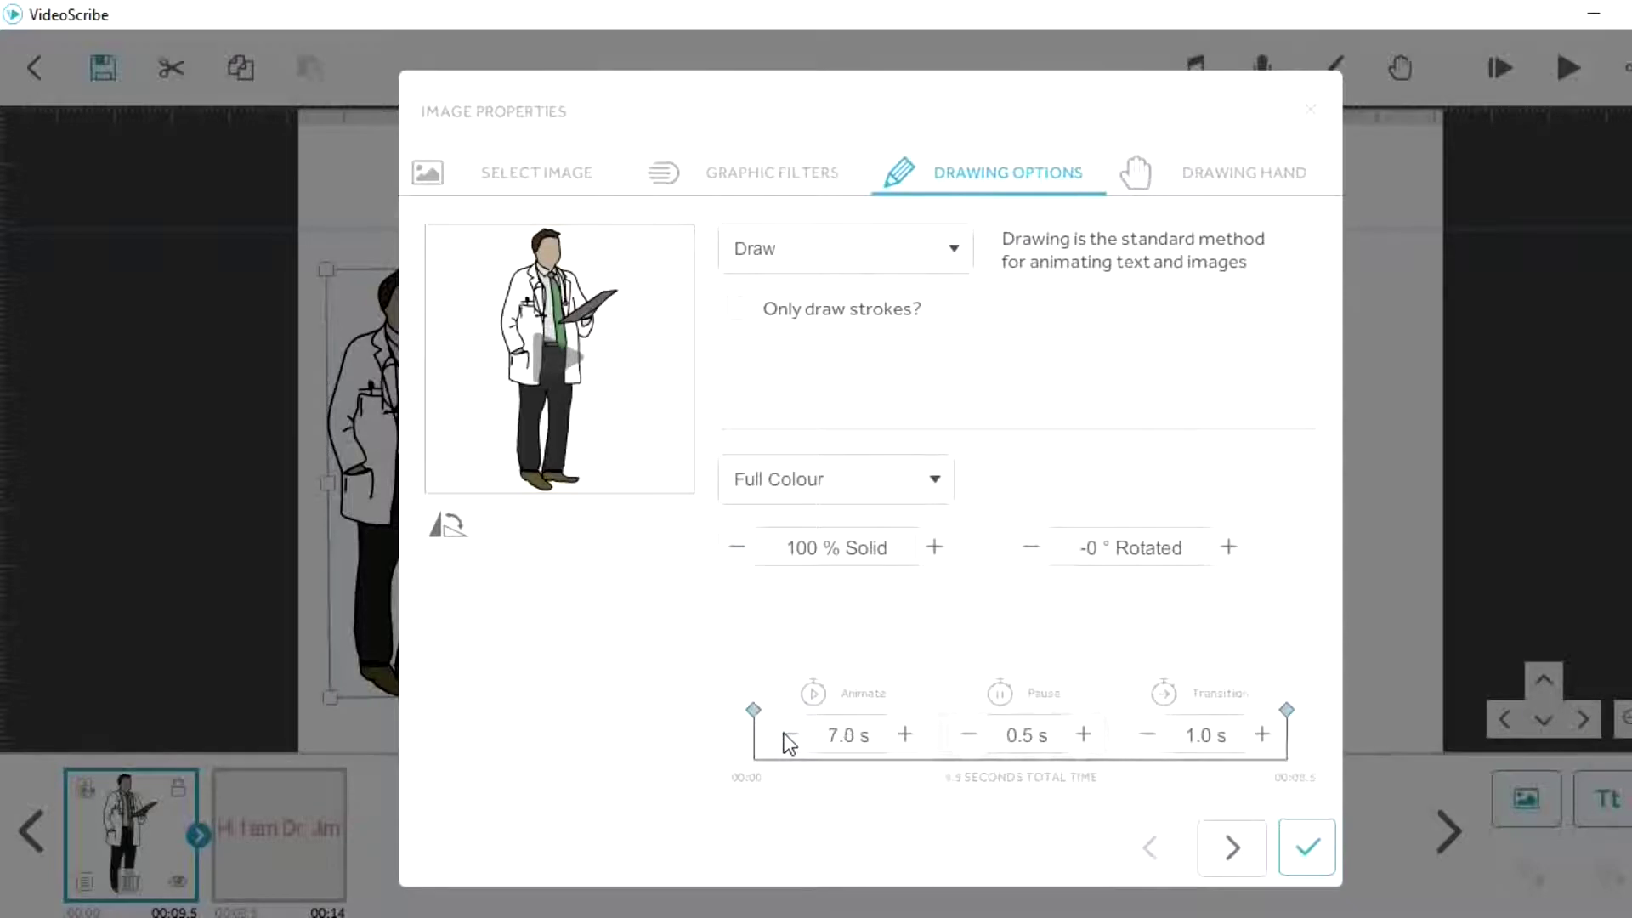
left_click(789, 736)
left_click(790, 736)
left_click(790, 736)
left_click(789, 736)
left_click(790, 736)
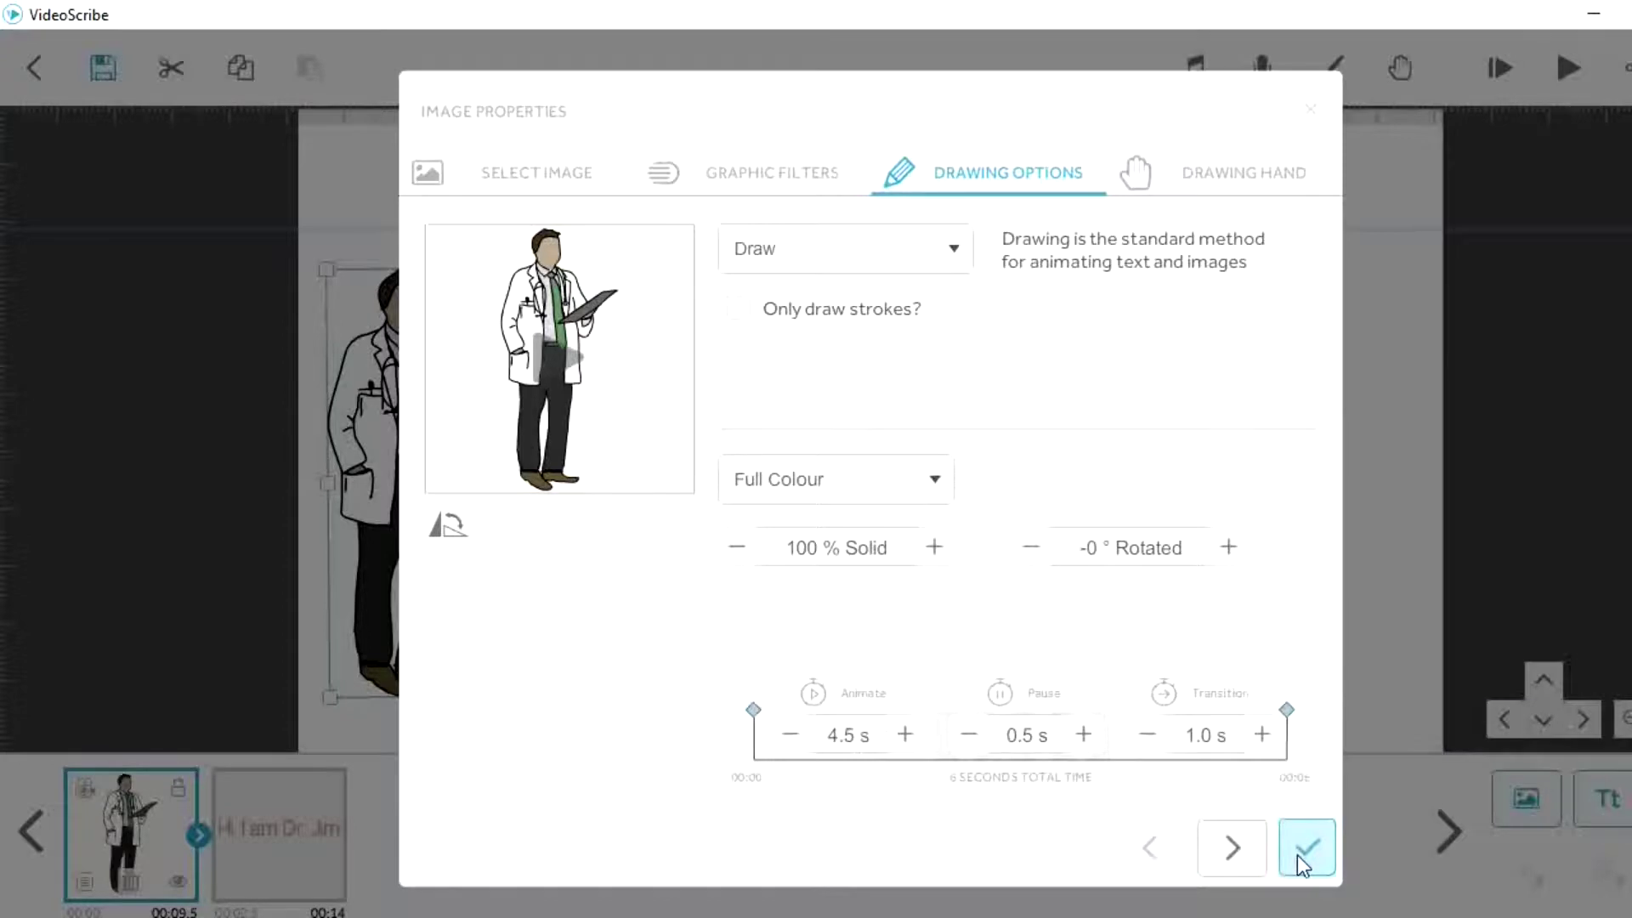
- Change the doctor image's animation type to Move In with the Smooth effect, and preview the scribe from the start
left_click(945, 260)
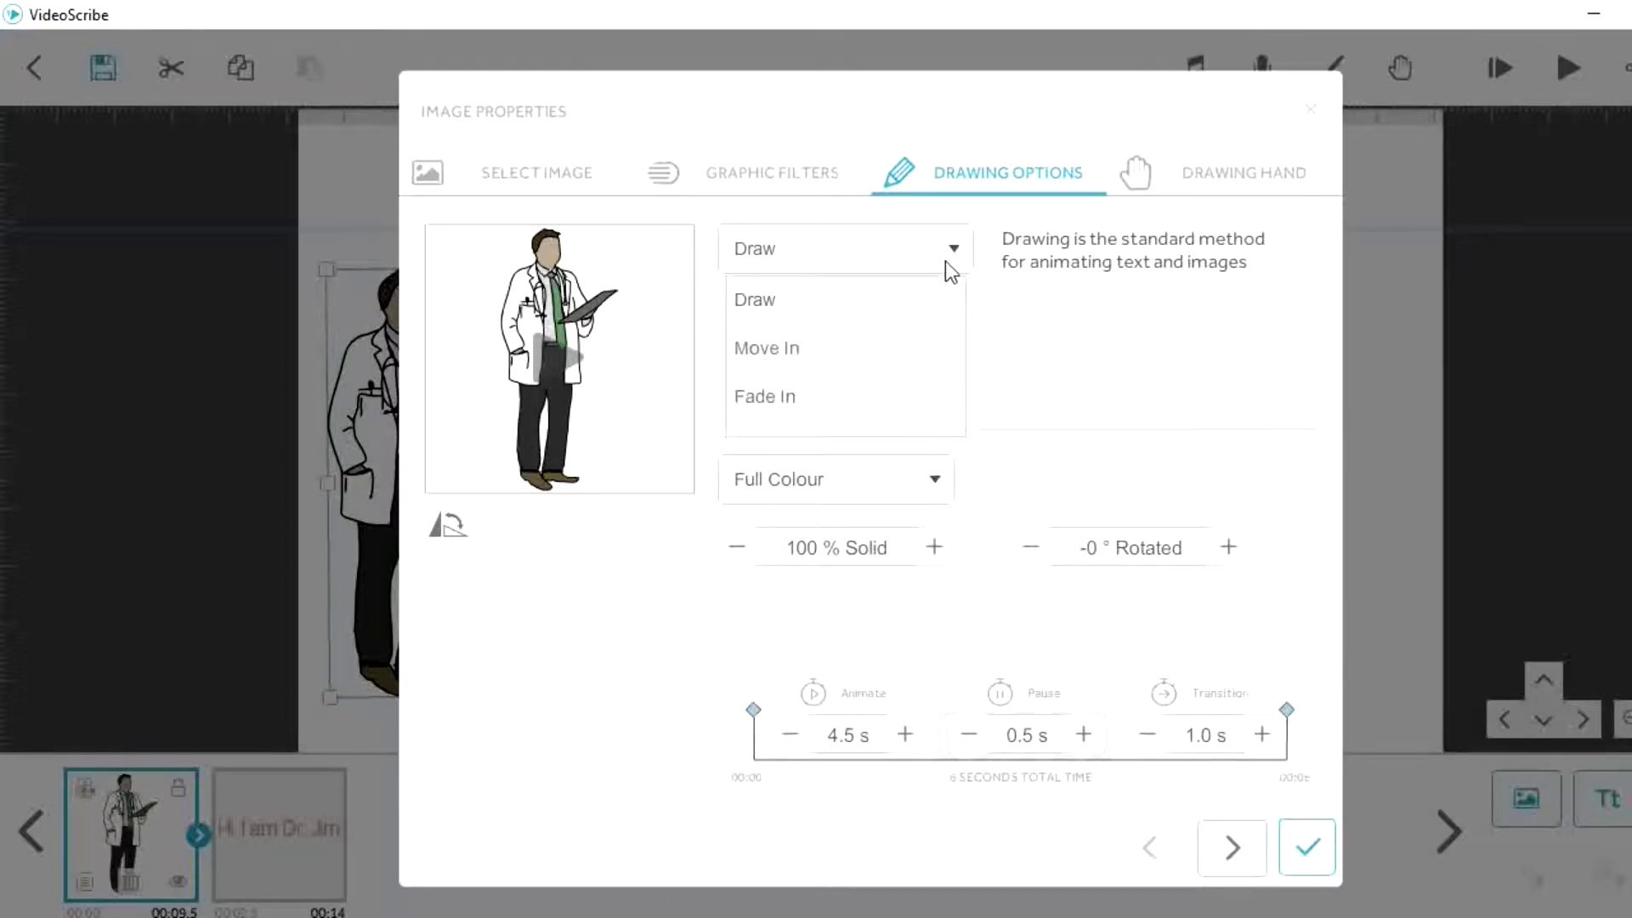
left_click(861, 359)
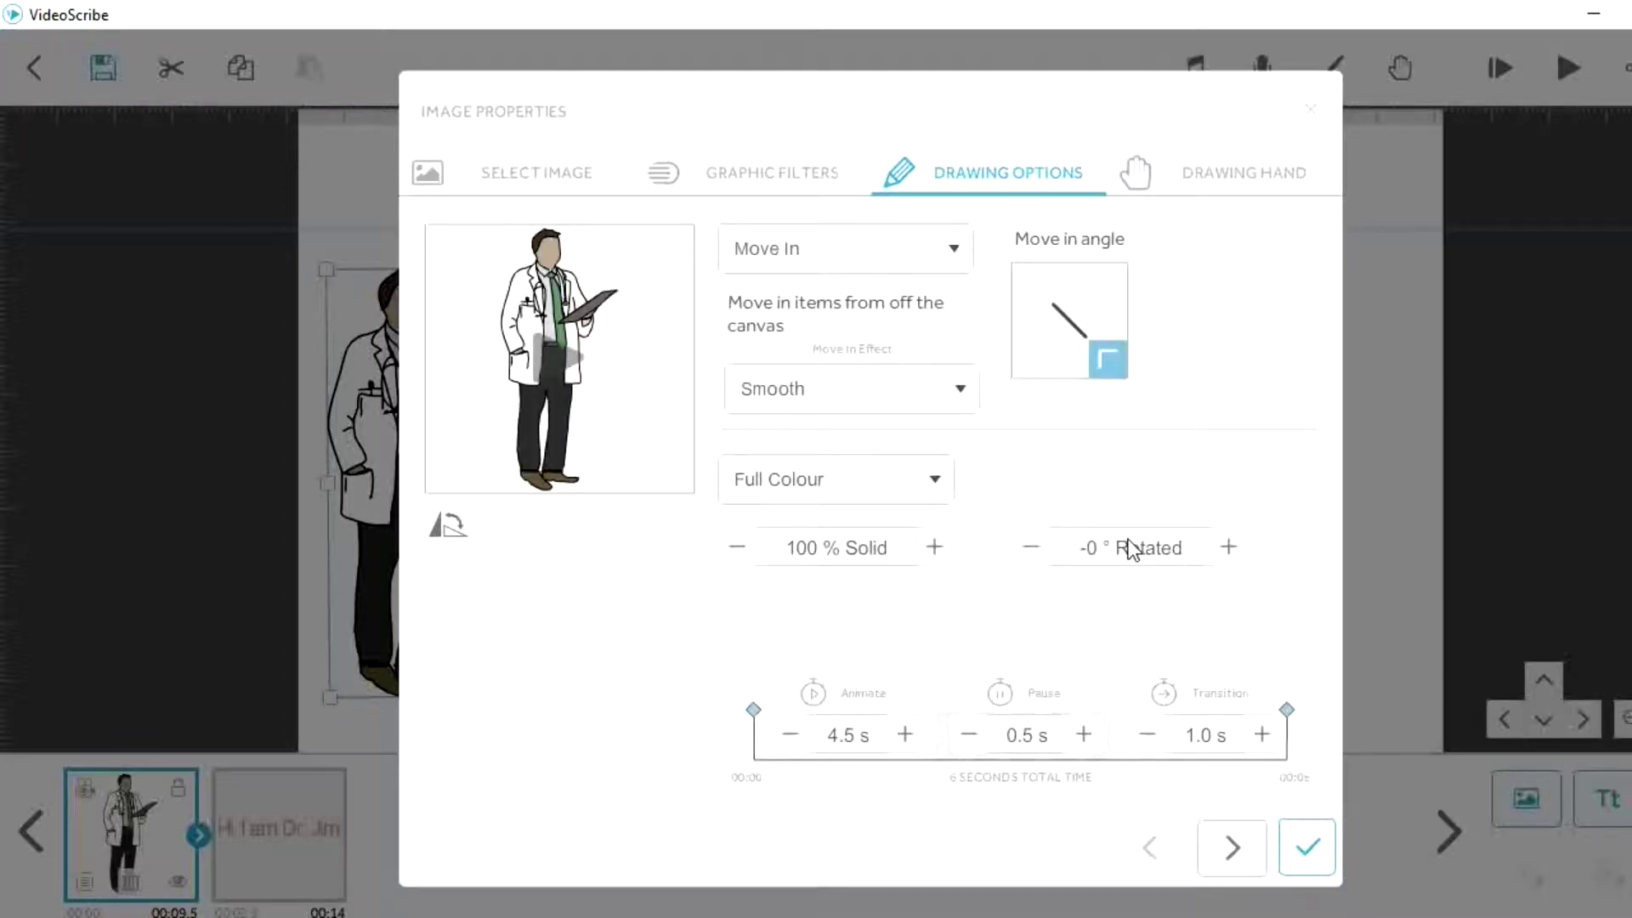
mouse_move(1077, 372)
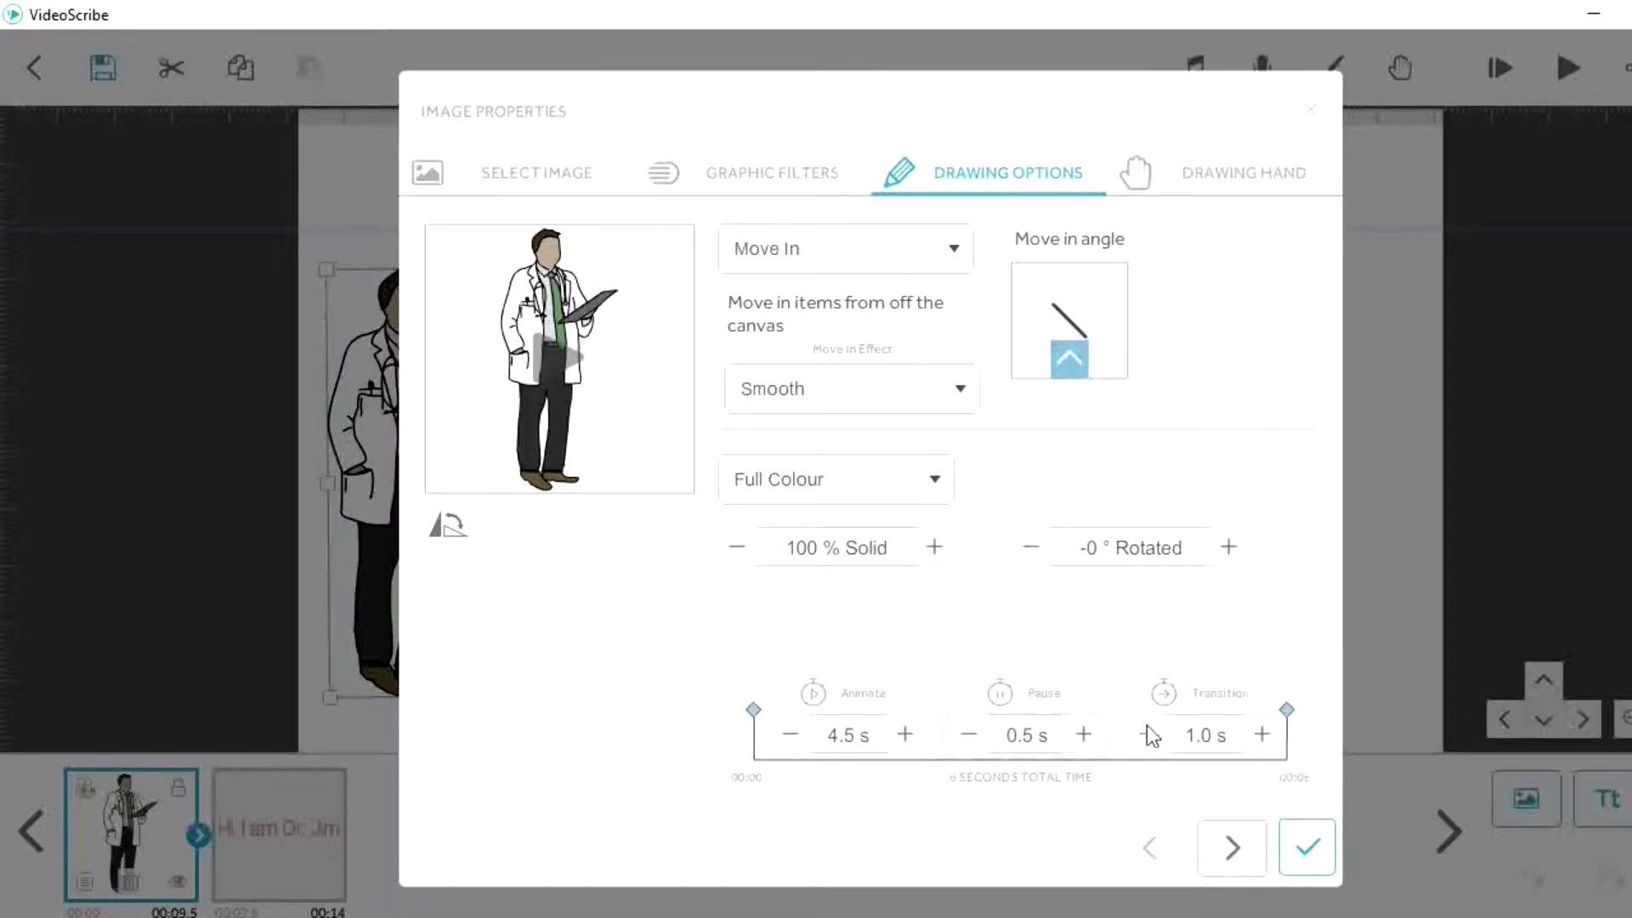
left_click(1306, 848)
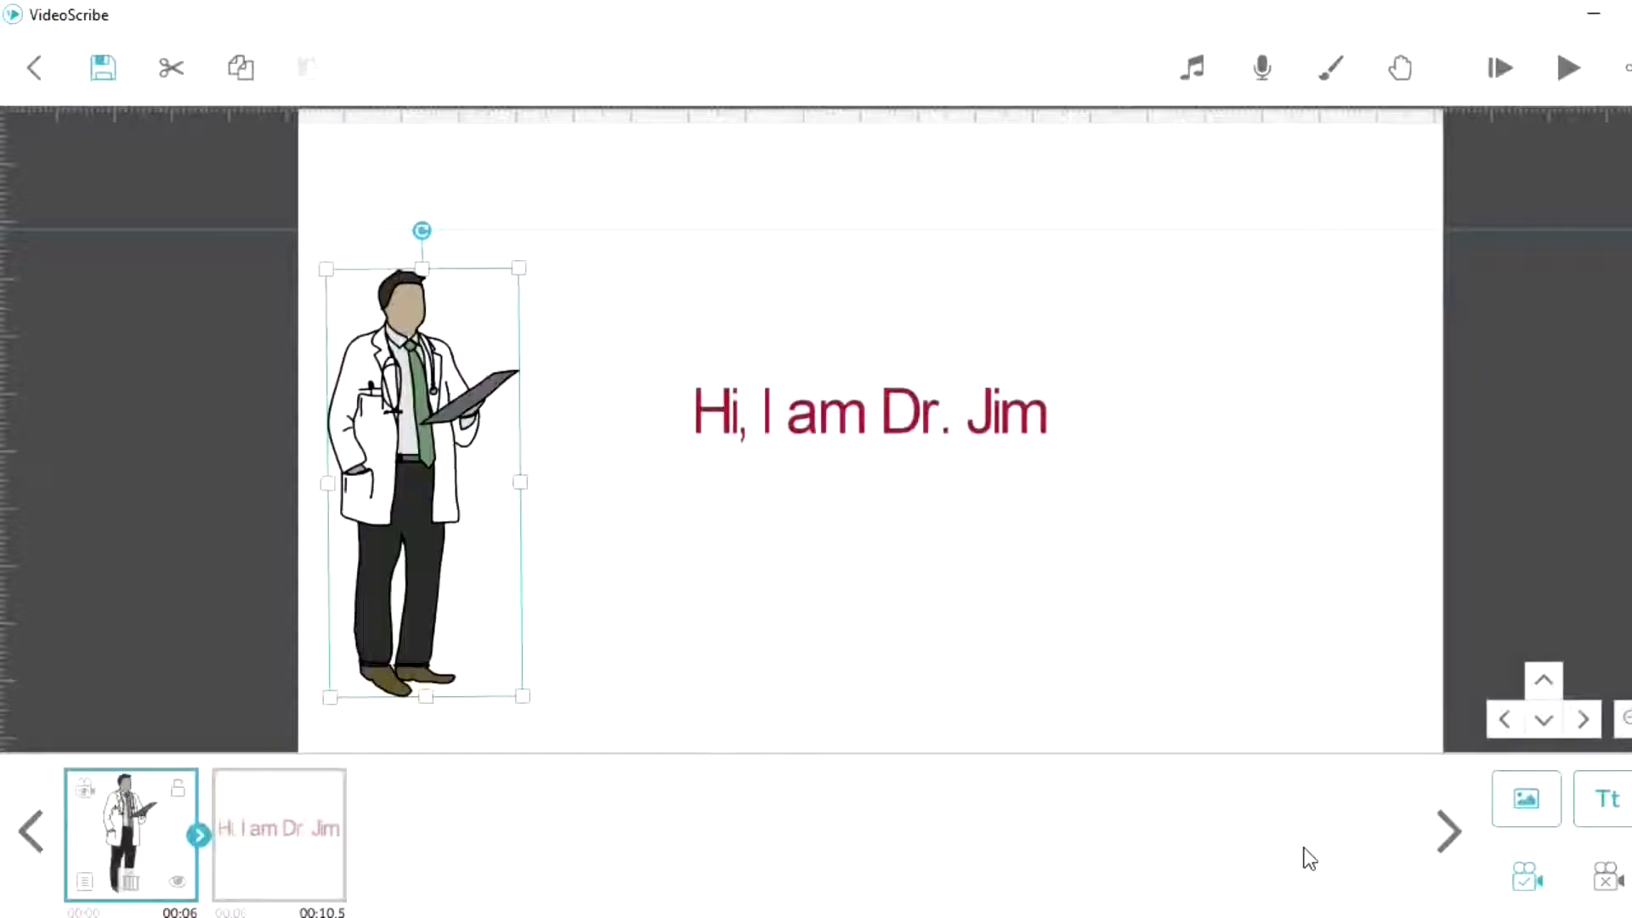
left_click(1497, 81)
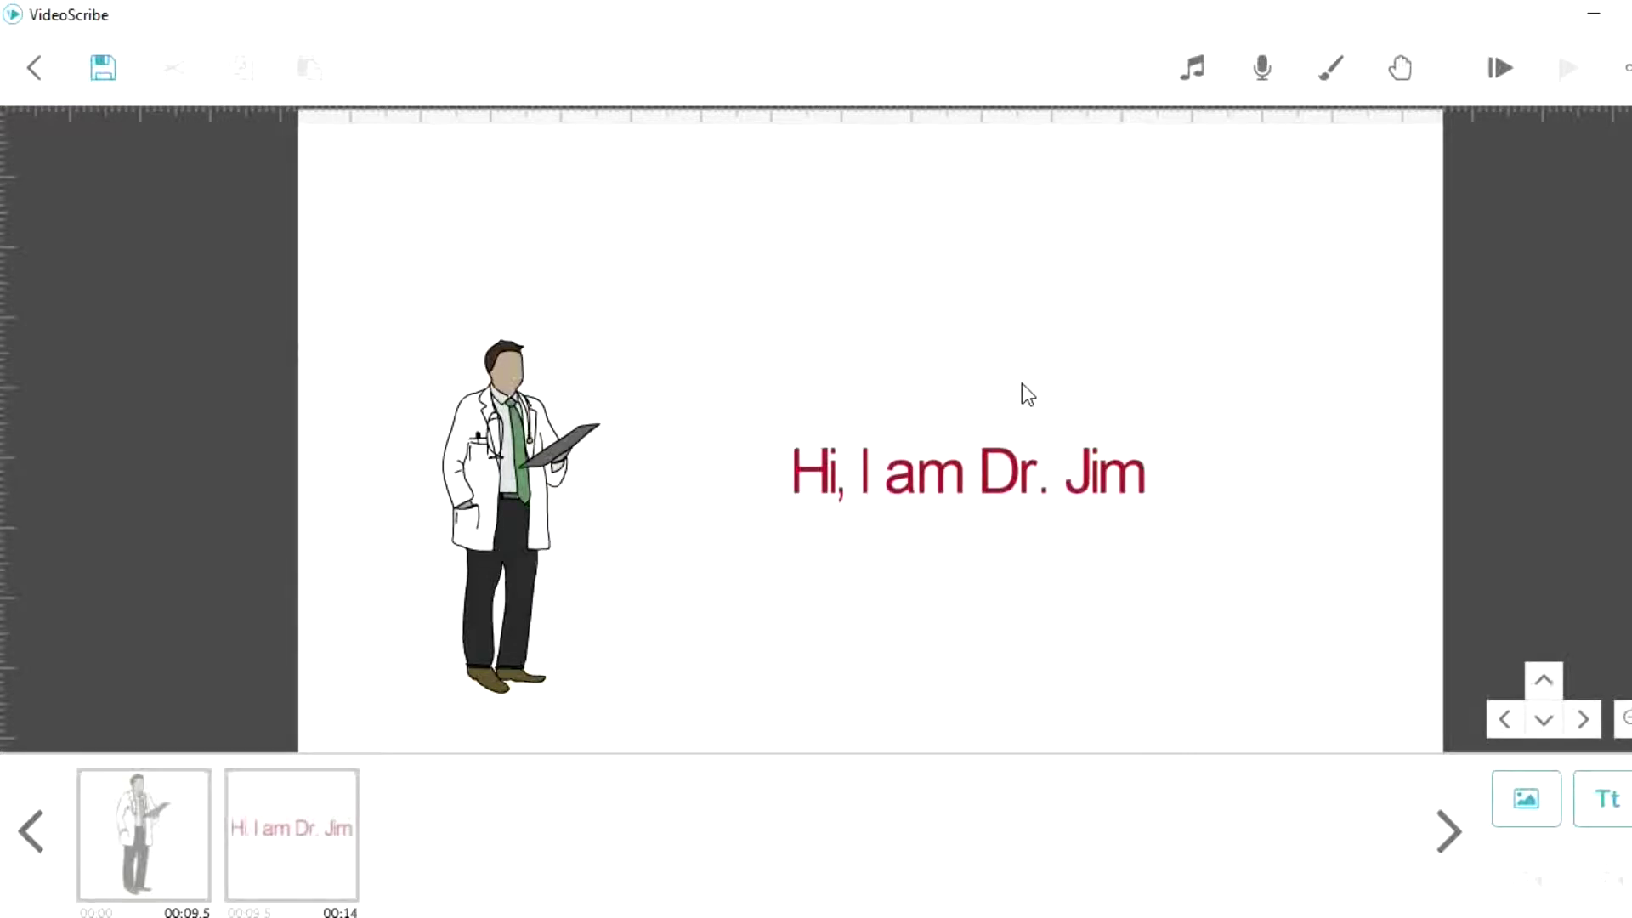
- Add the recently used image of the standing woman in a white shirt and grey skirt to an empty canvas area
left_click_drag(983, 346, 991, 678)
left_click_drag(989, 294, 987, 491)
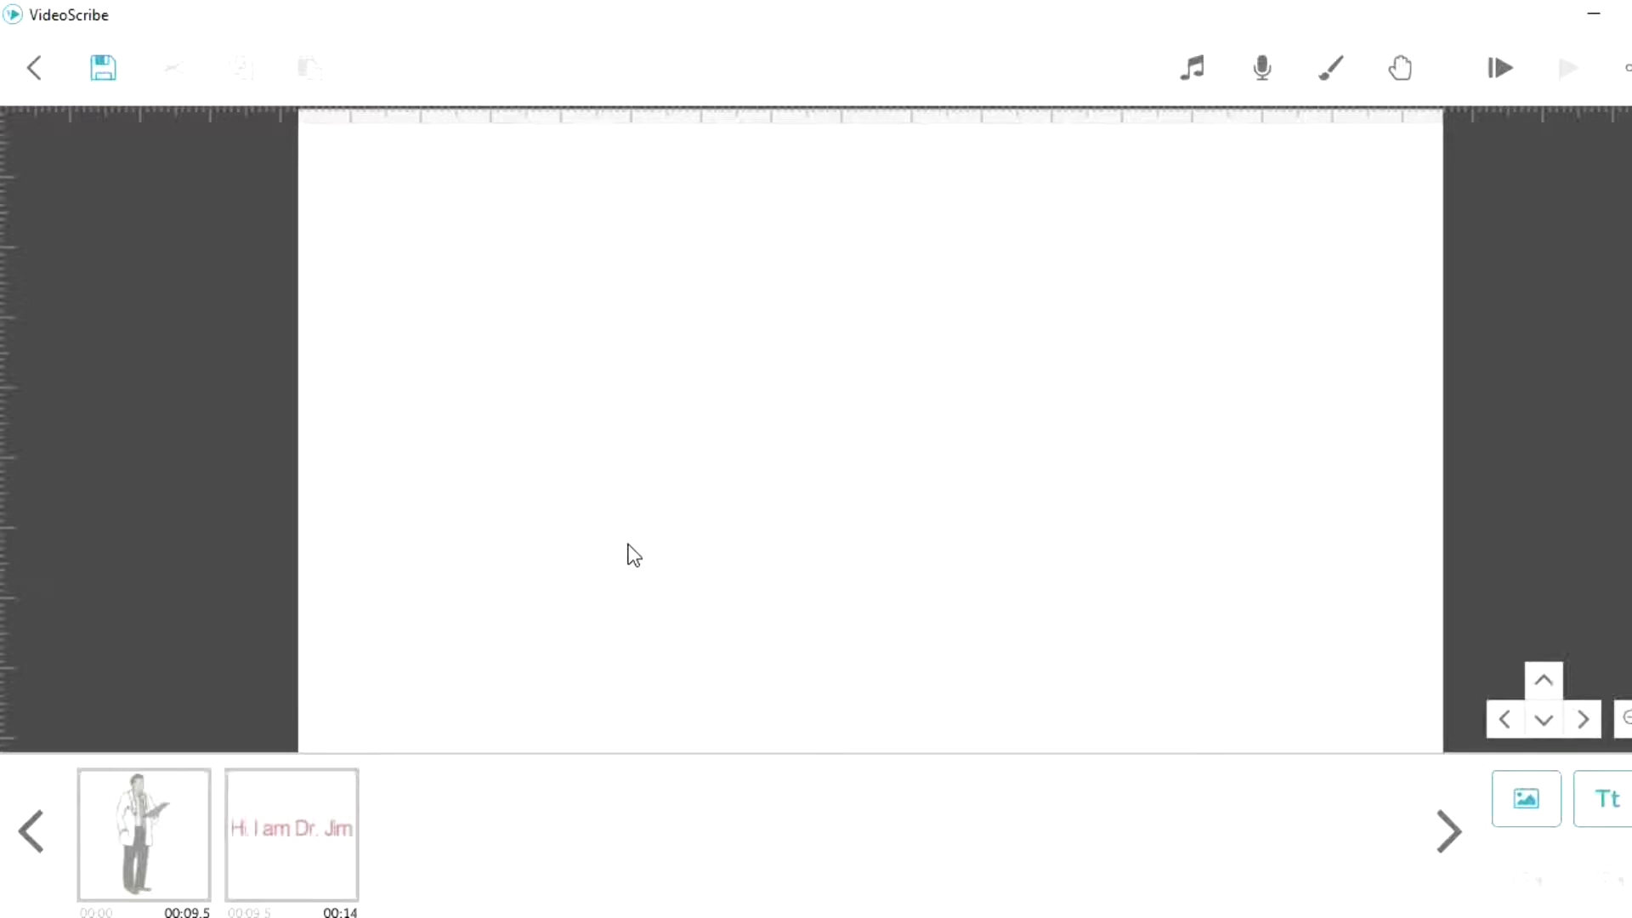
left_click(1533, 802)
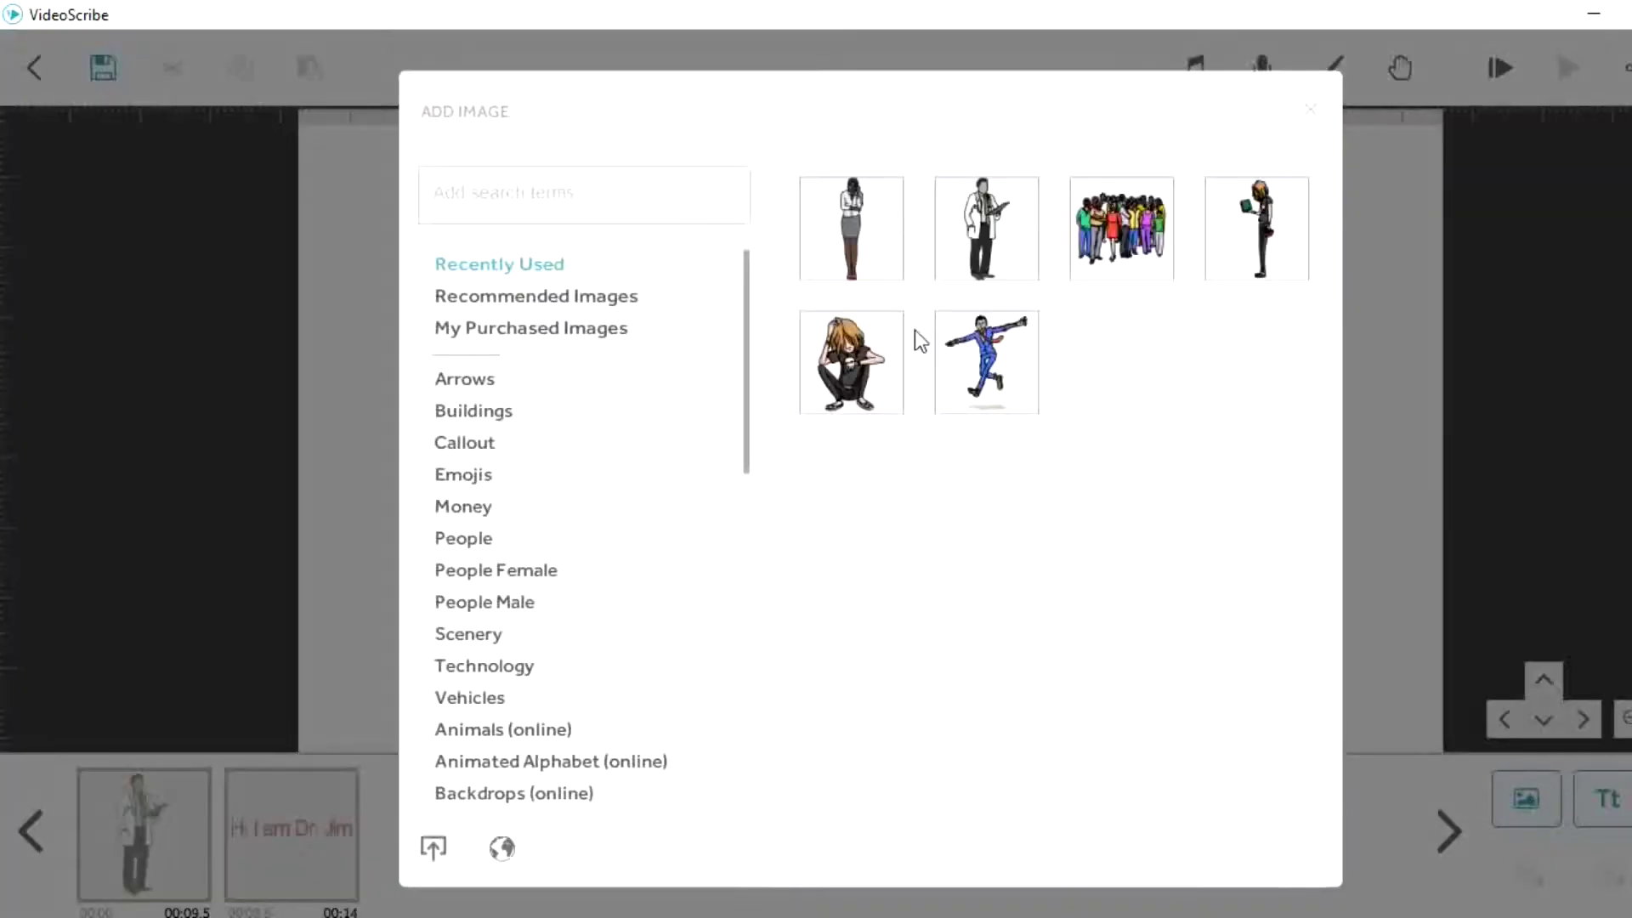
left_click(857, 236)
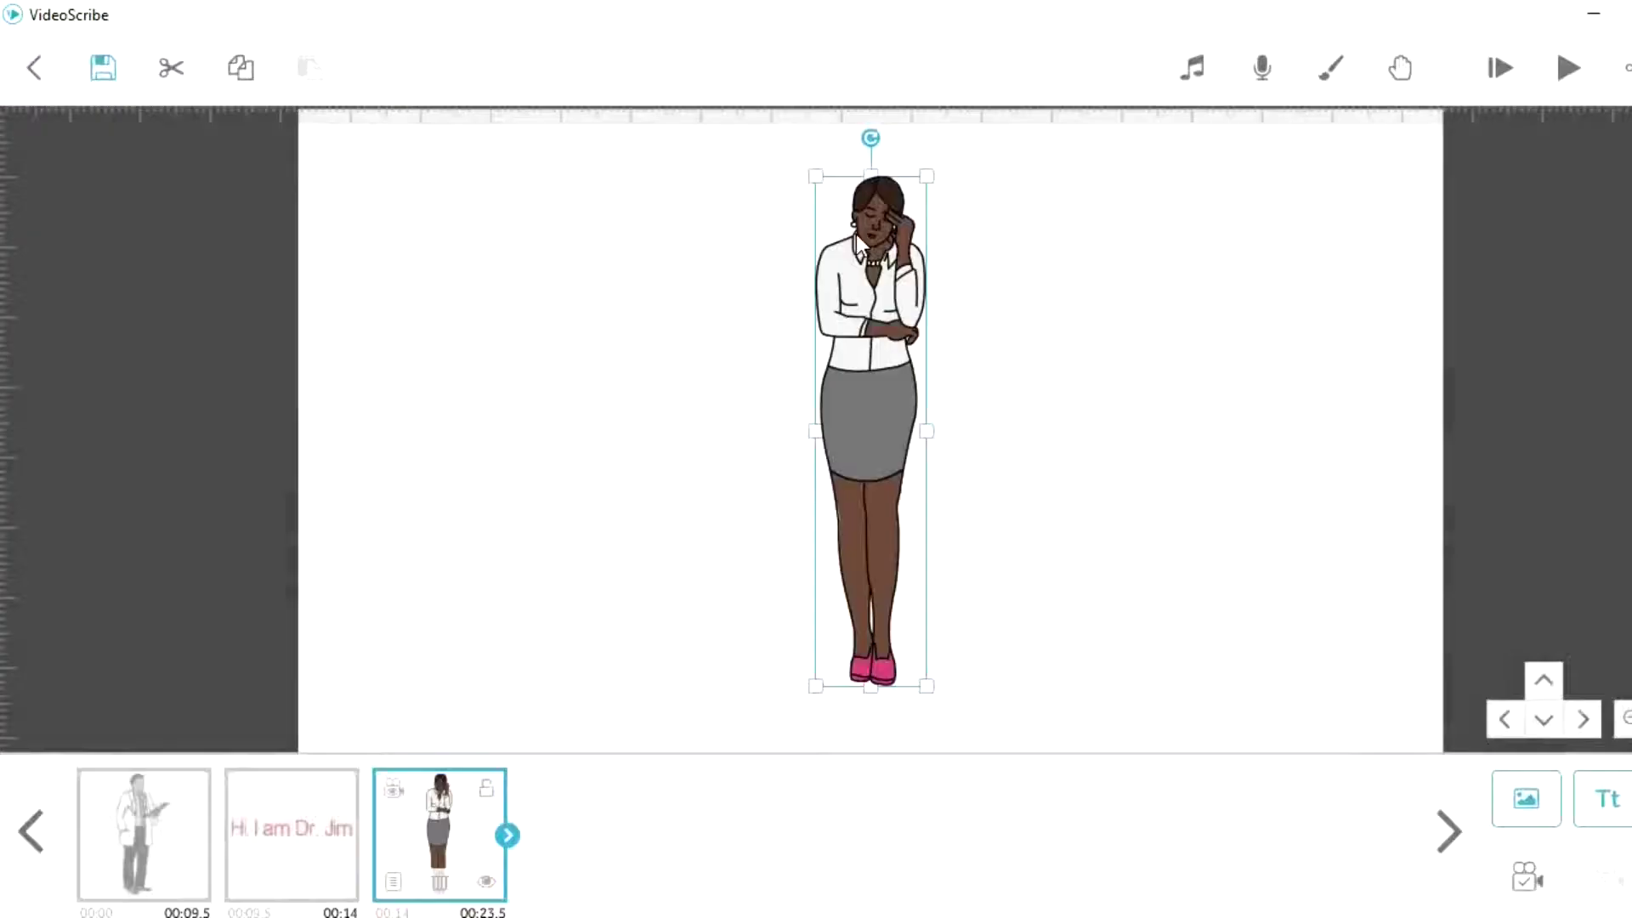
- Move the woman image to the left side of the canvas and set its camera position
left_click_drag(858, 417, 456, 431)
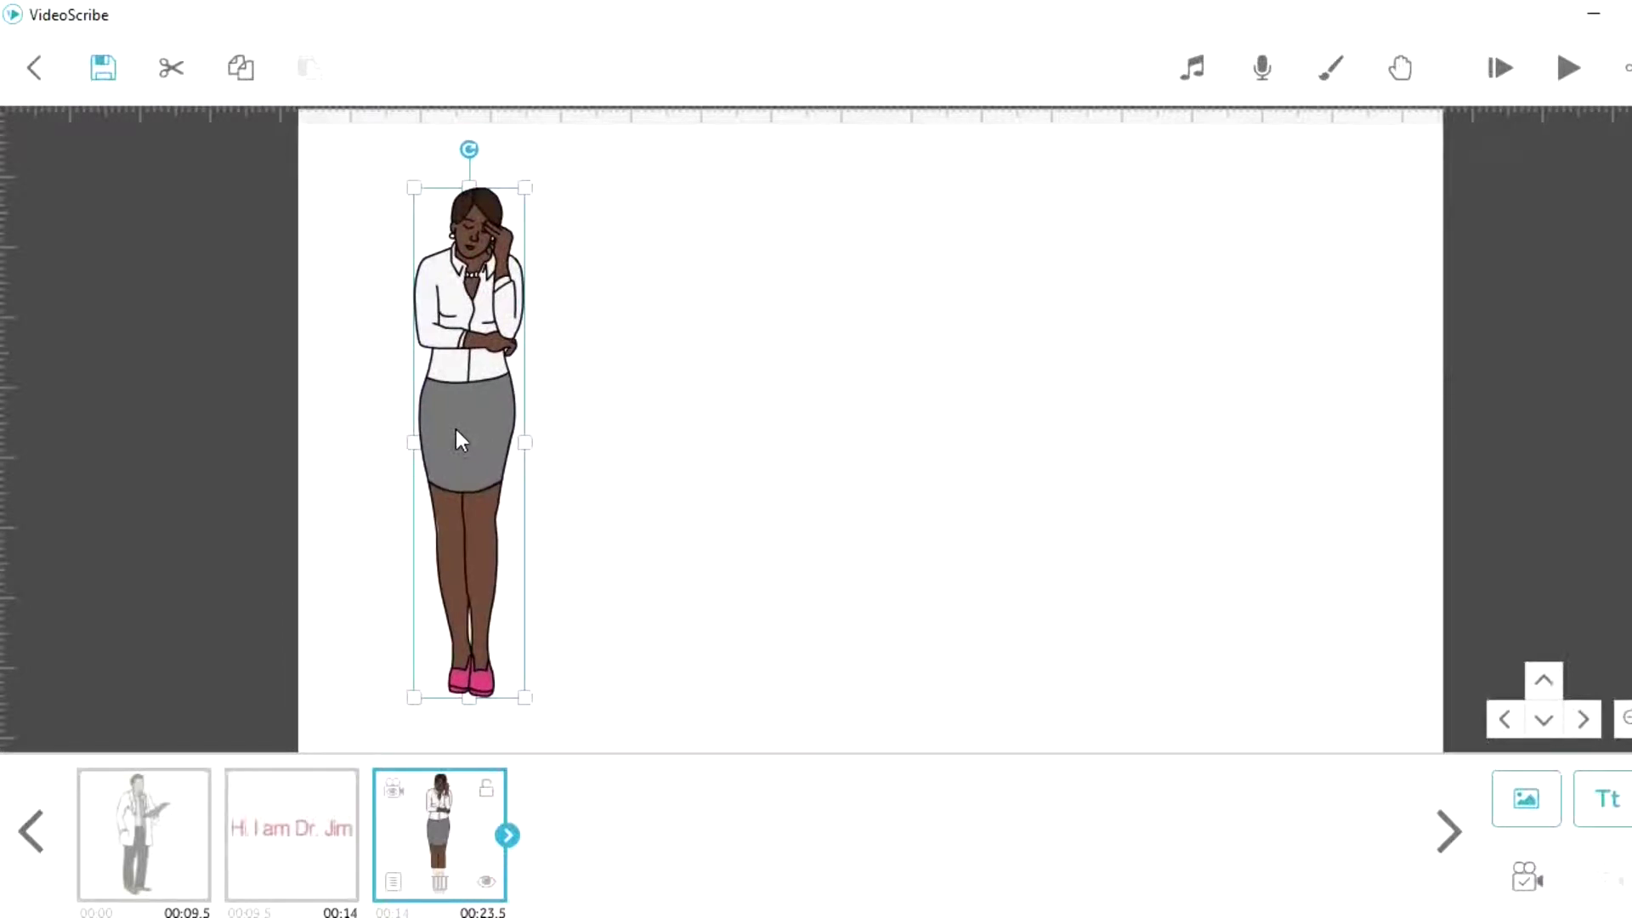
left_click_drag(455, 430, 428, 425)
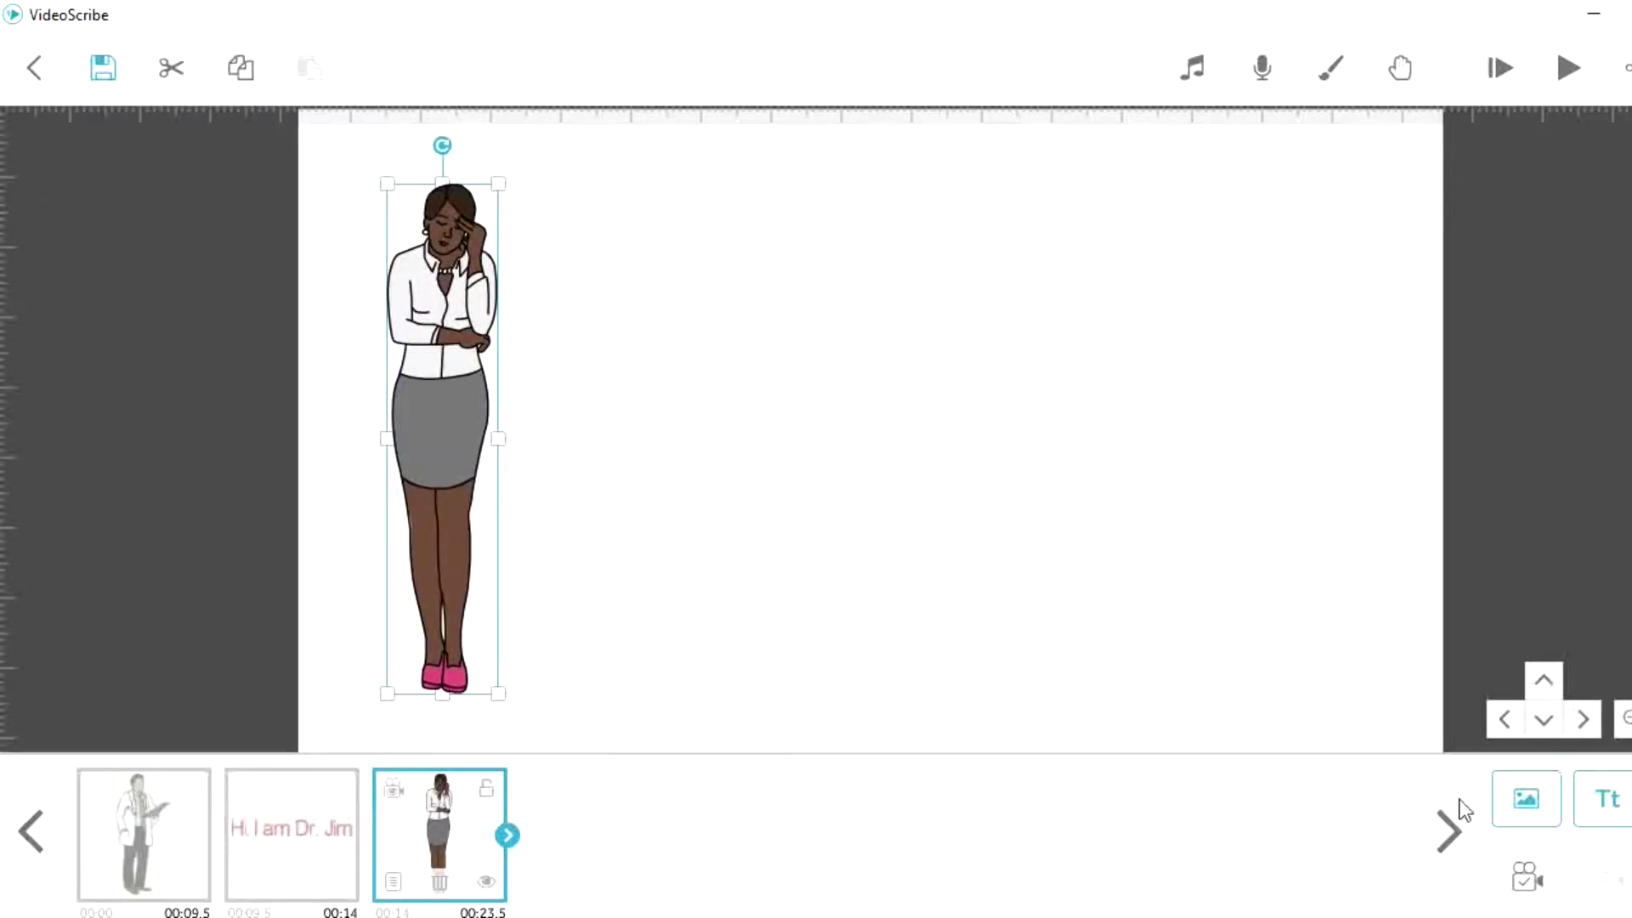
left_click(1523, 881)
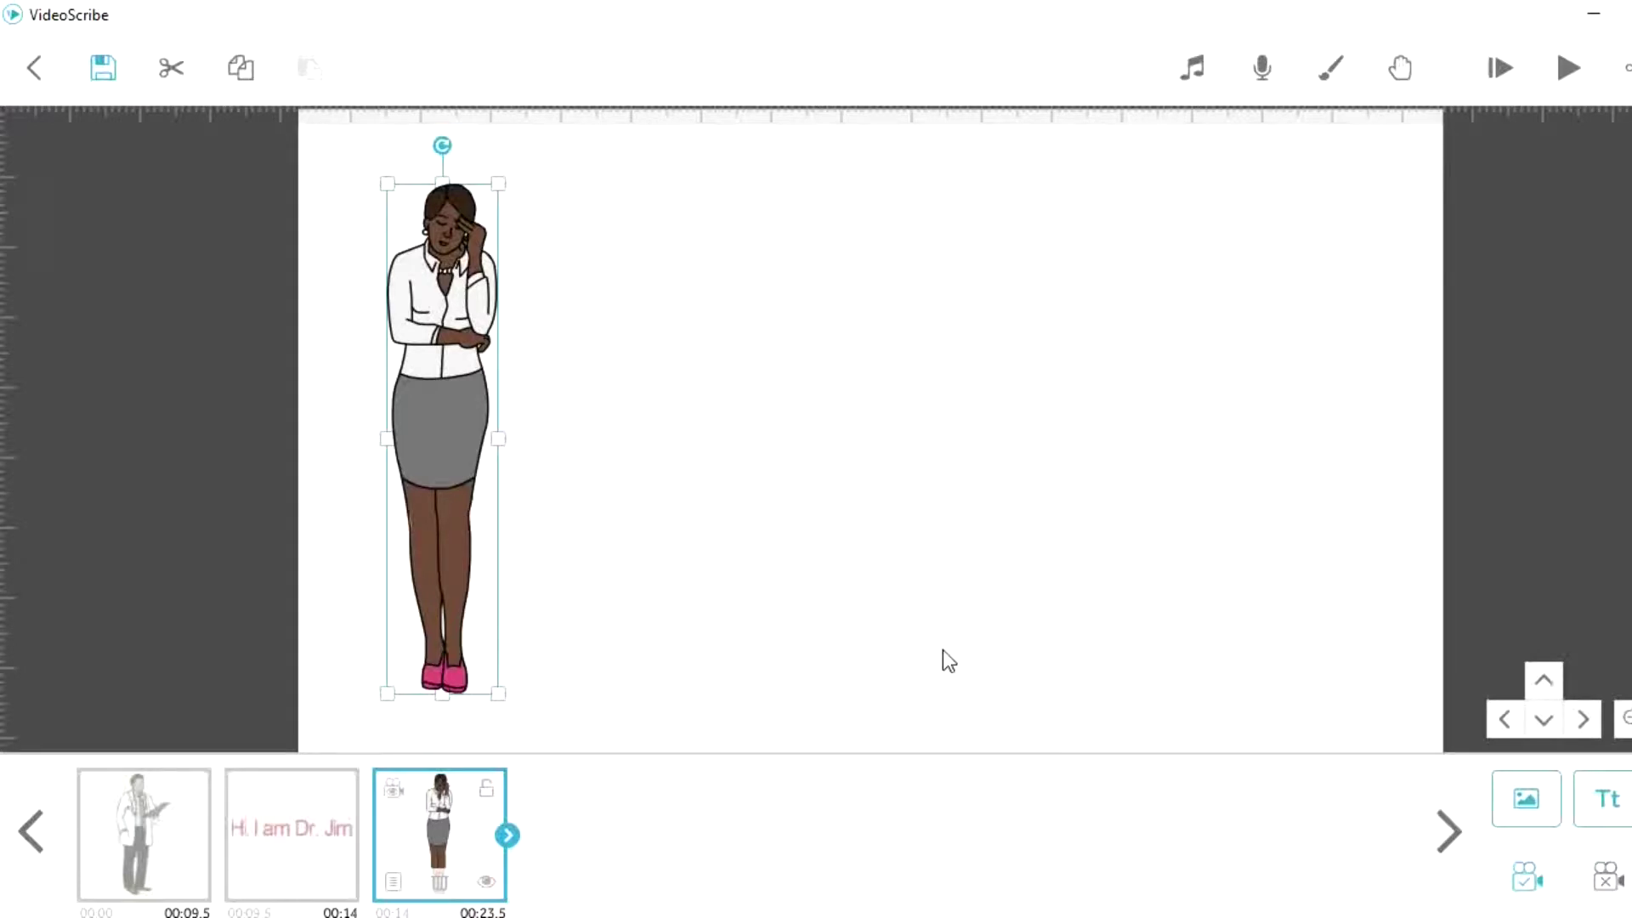
- Start a new text element and set its font to Arabic Transparent
left_click(1613, 803)
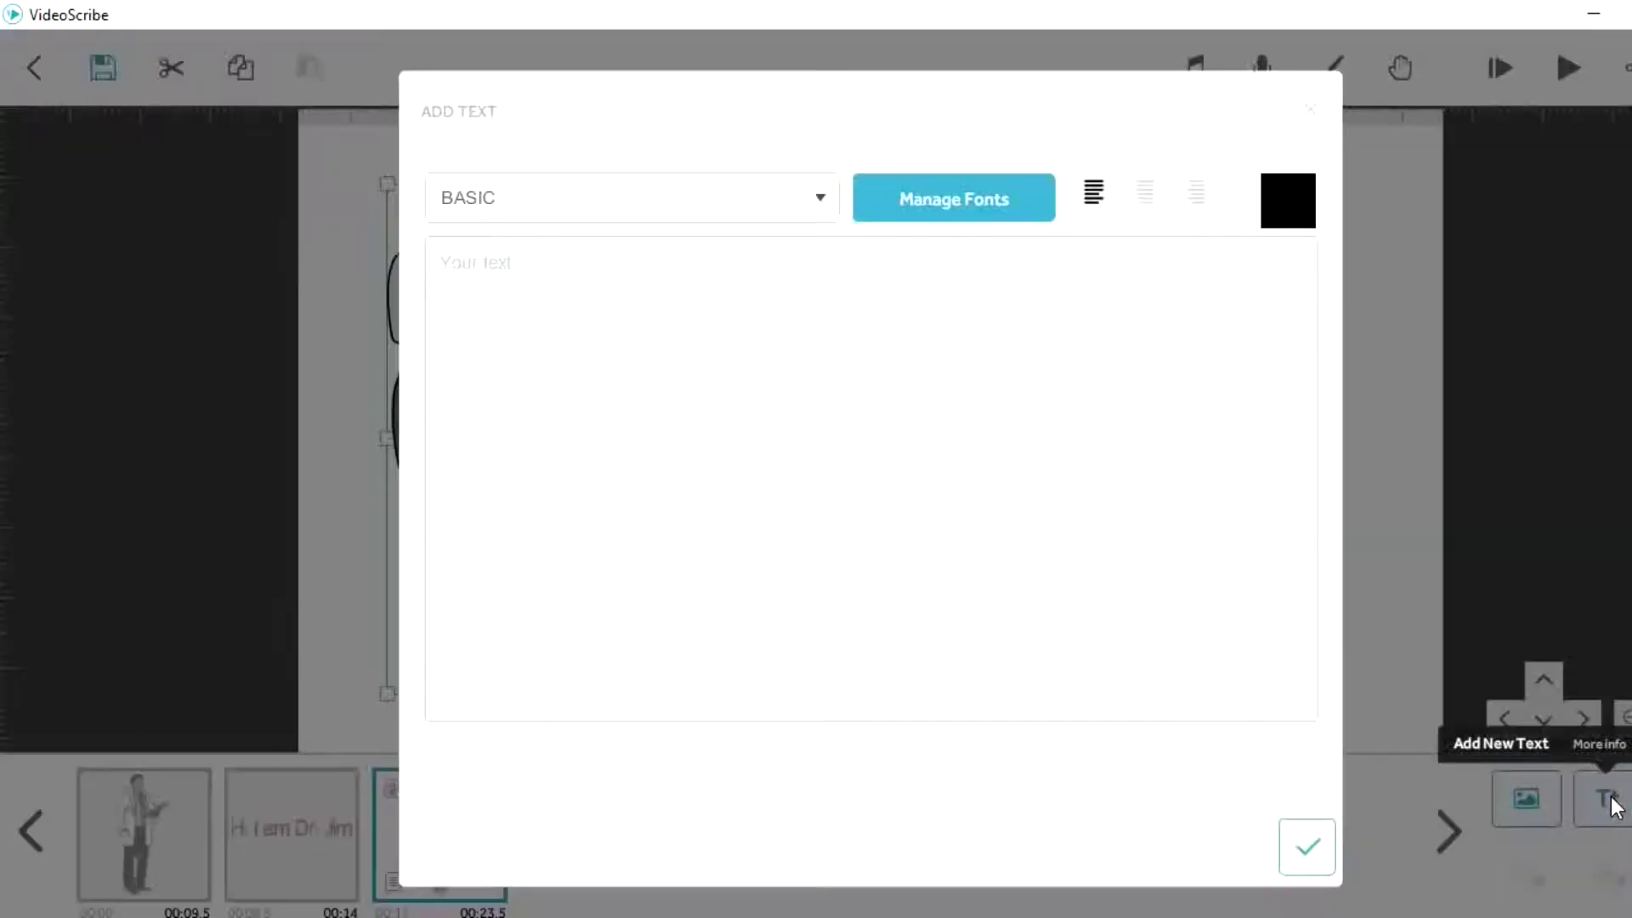
left_click(812, 202)
left_click(700, 259)
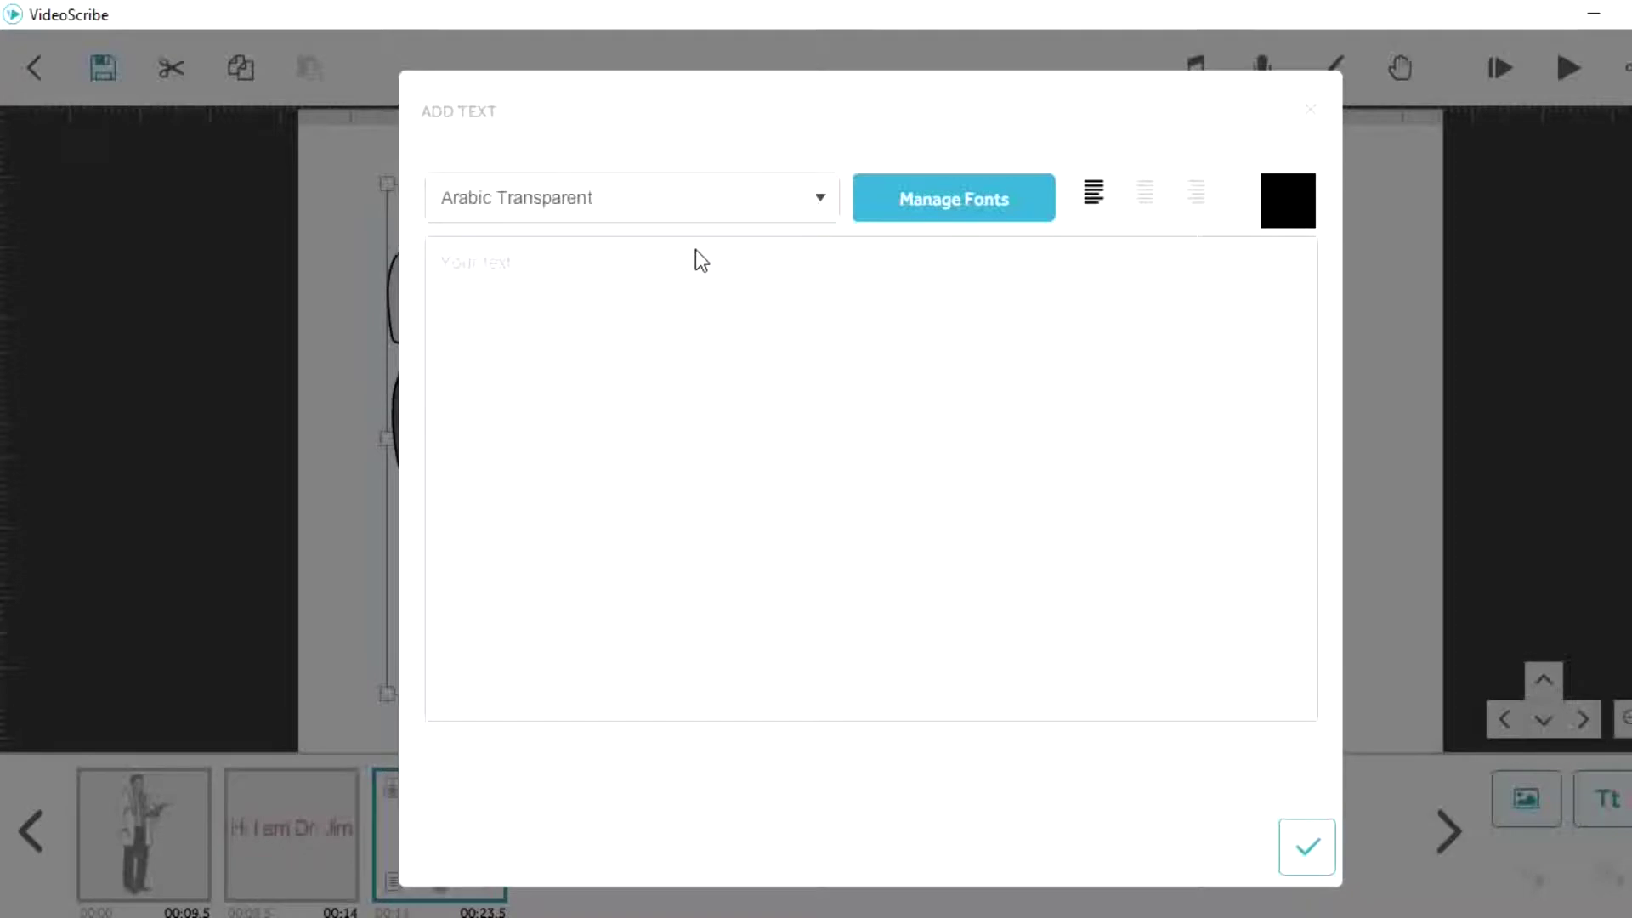
- Enter "Hi Dr., I have a headache" as the content of the new text element
type("Hi, I am")
key("BackSpace")
key("BackSpace")
type("hae a")
key("BackSpace")
key("BackSpace")
key("BackSpace")
key("BackSpace")
type("ve")
key("BackSpace")
key("BackSpace")
key("BackSpace")
key("BackSpace")
key("BackSpace")
key("BackSpace")
key("BackSpace")
key("BackSpace")
type("Dr., I have a headache")
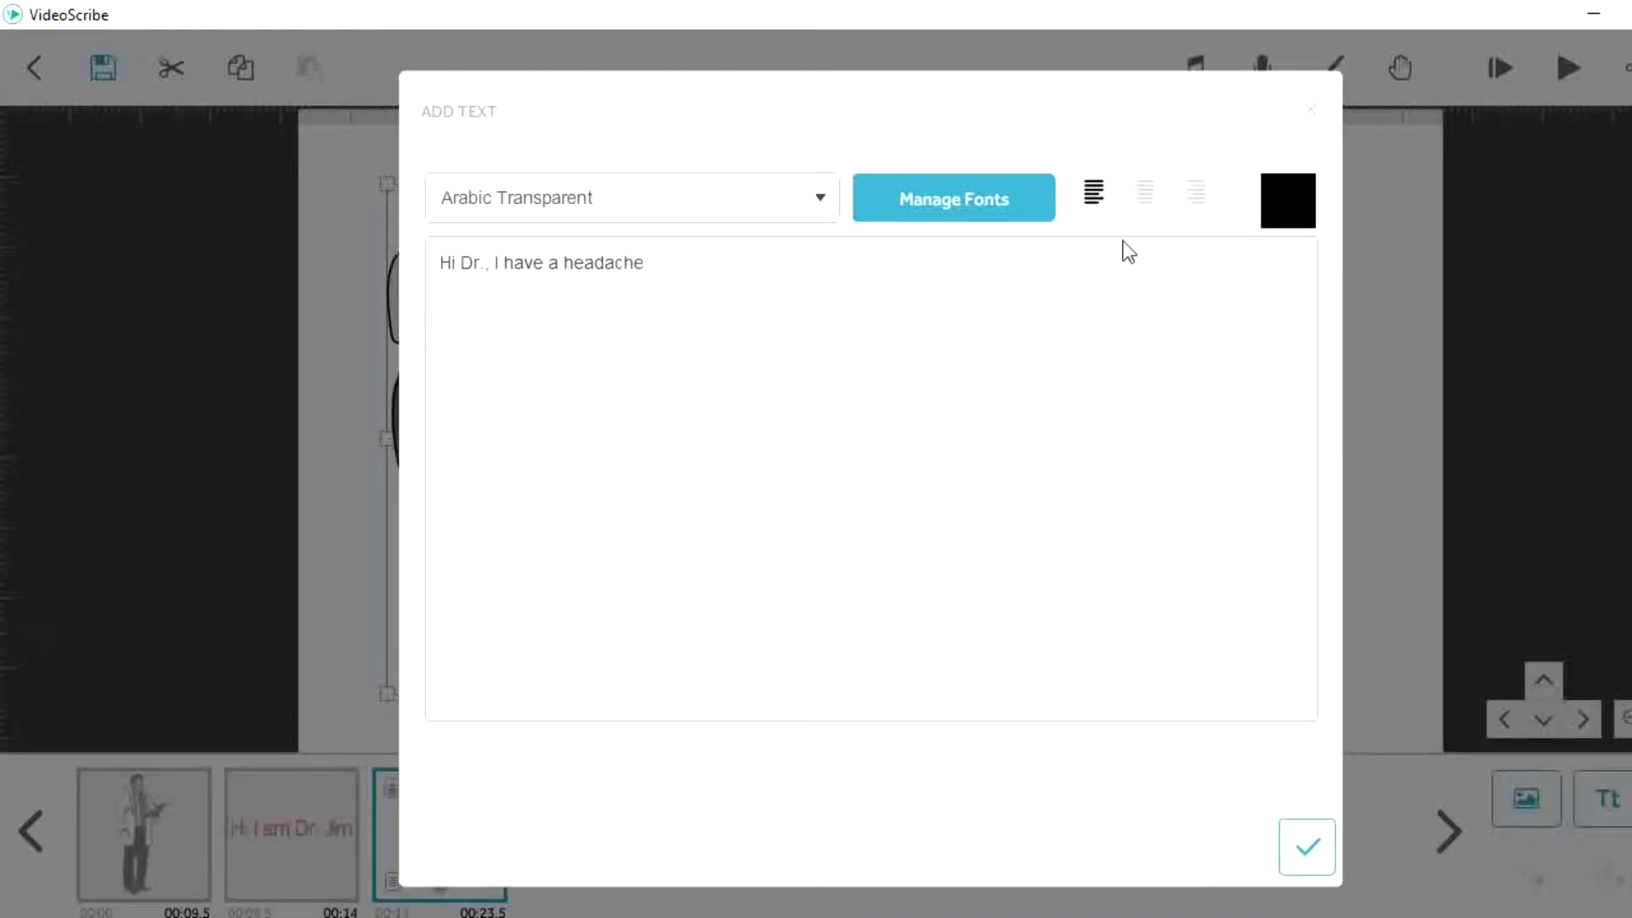
- Colour the headache text dark red (#8c172f), place it beside the woman, and preview the scribe from the start
left_click(1280, 209)
left_click(763, 249)
left_click(1058, 777)
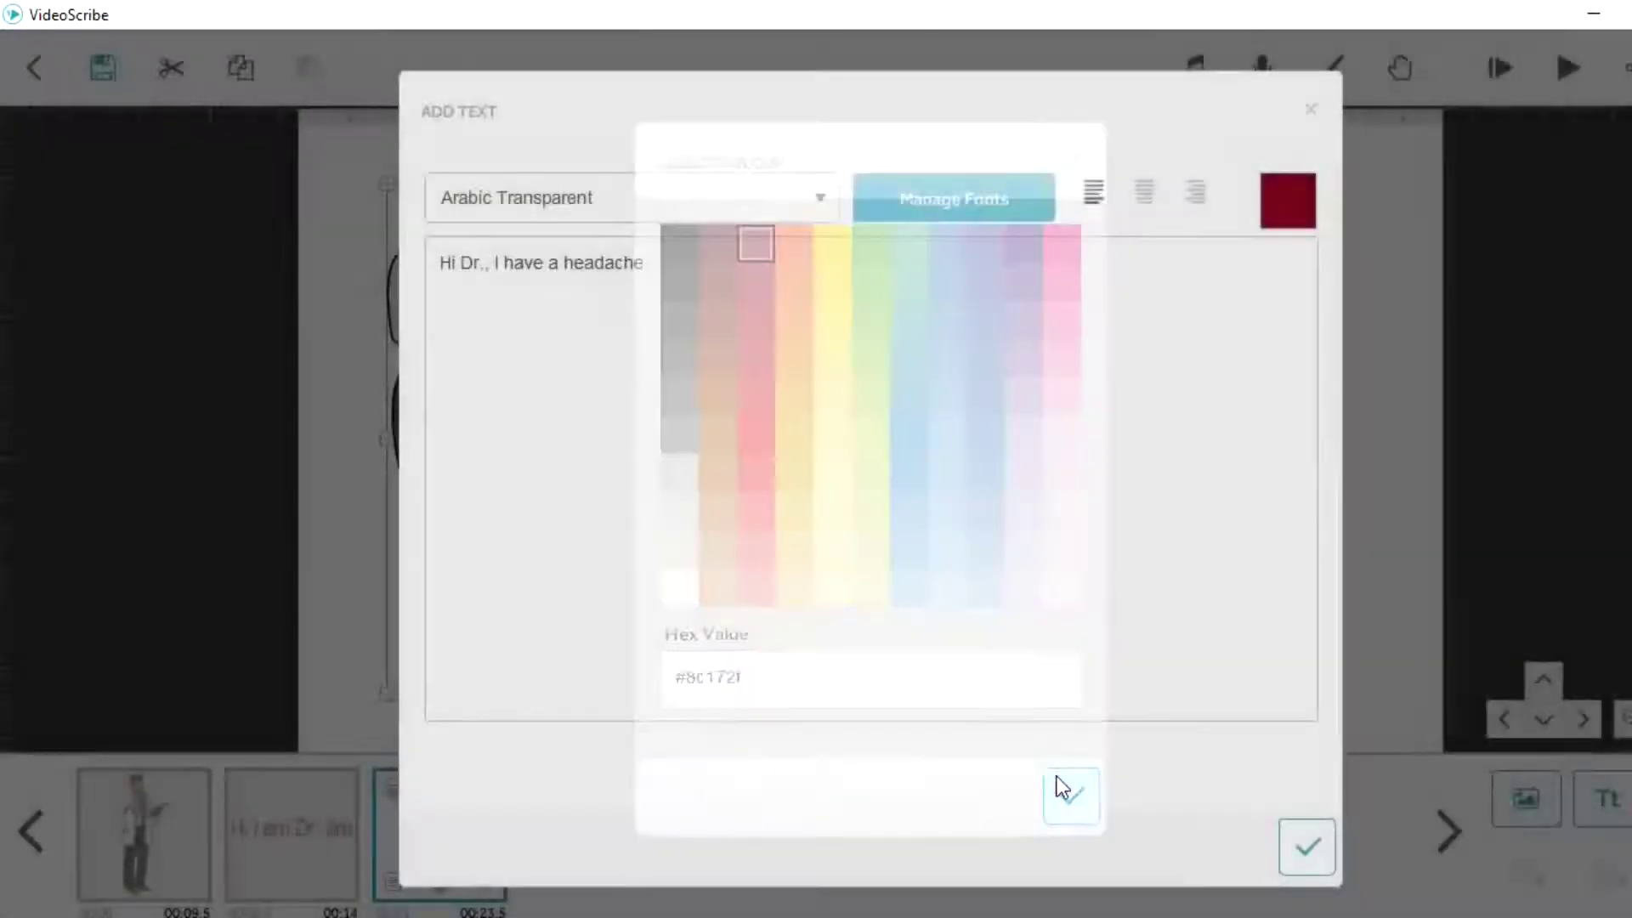
left_click(1306, 848)
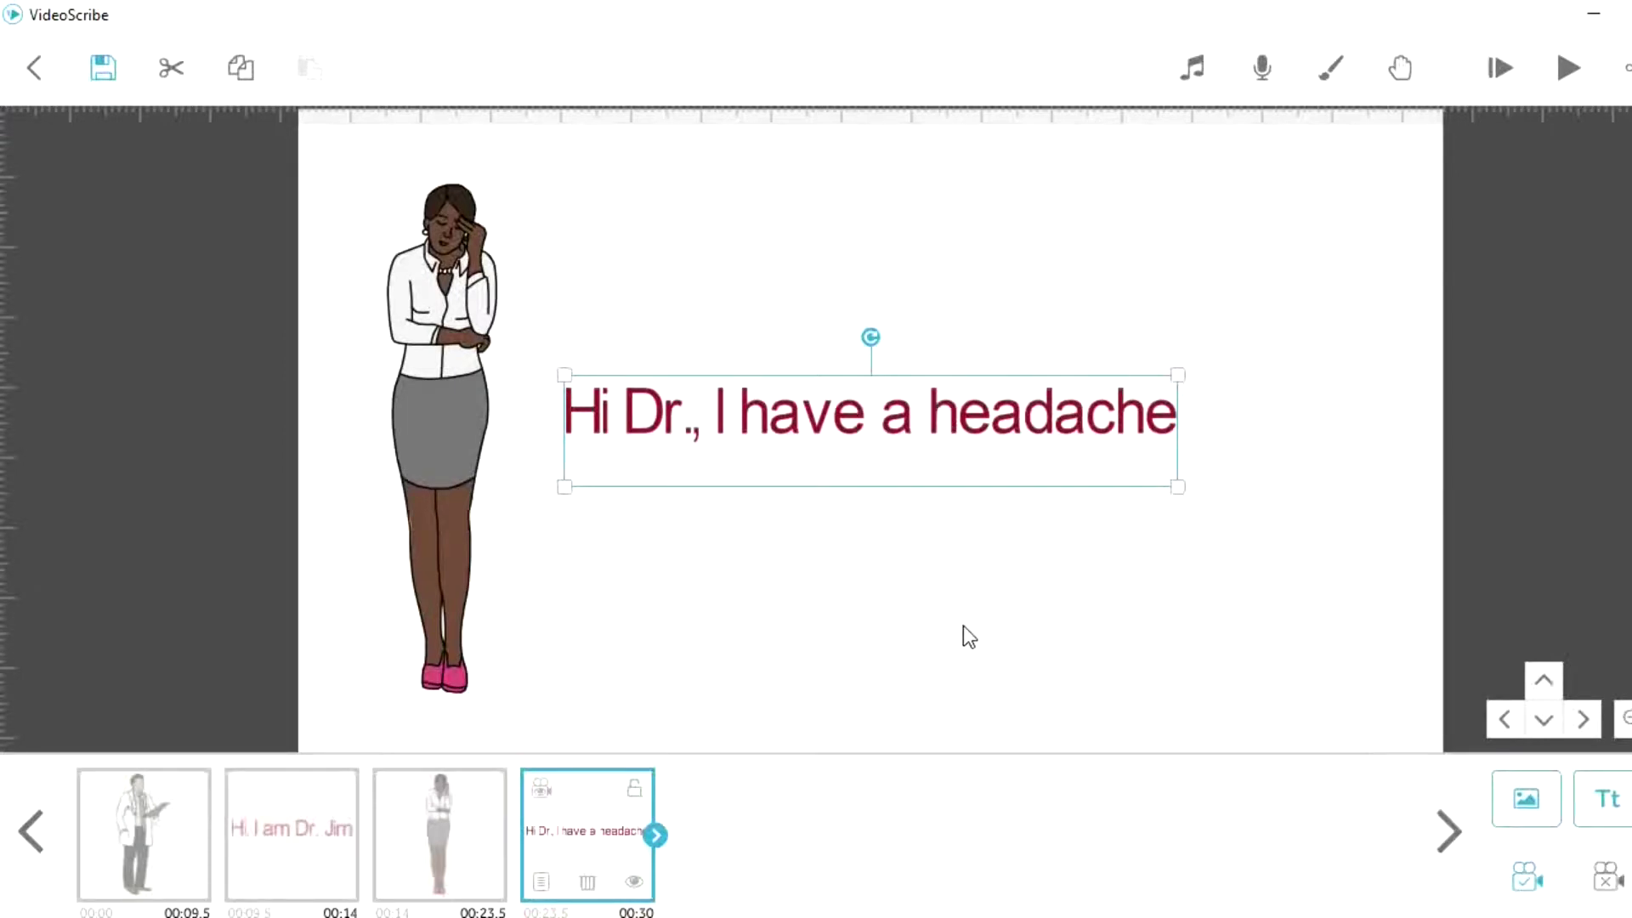
left_click(1495, 69)
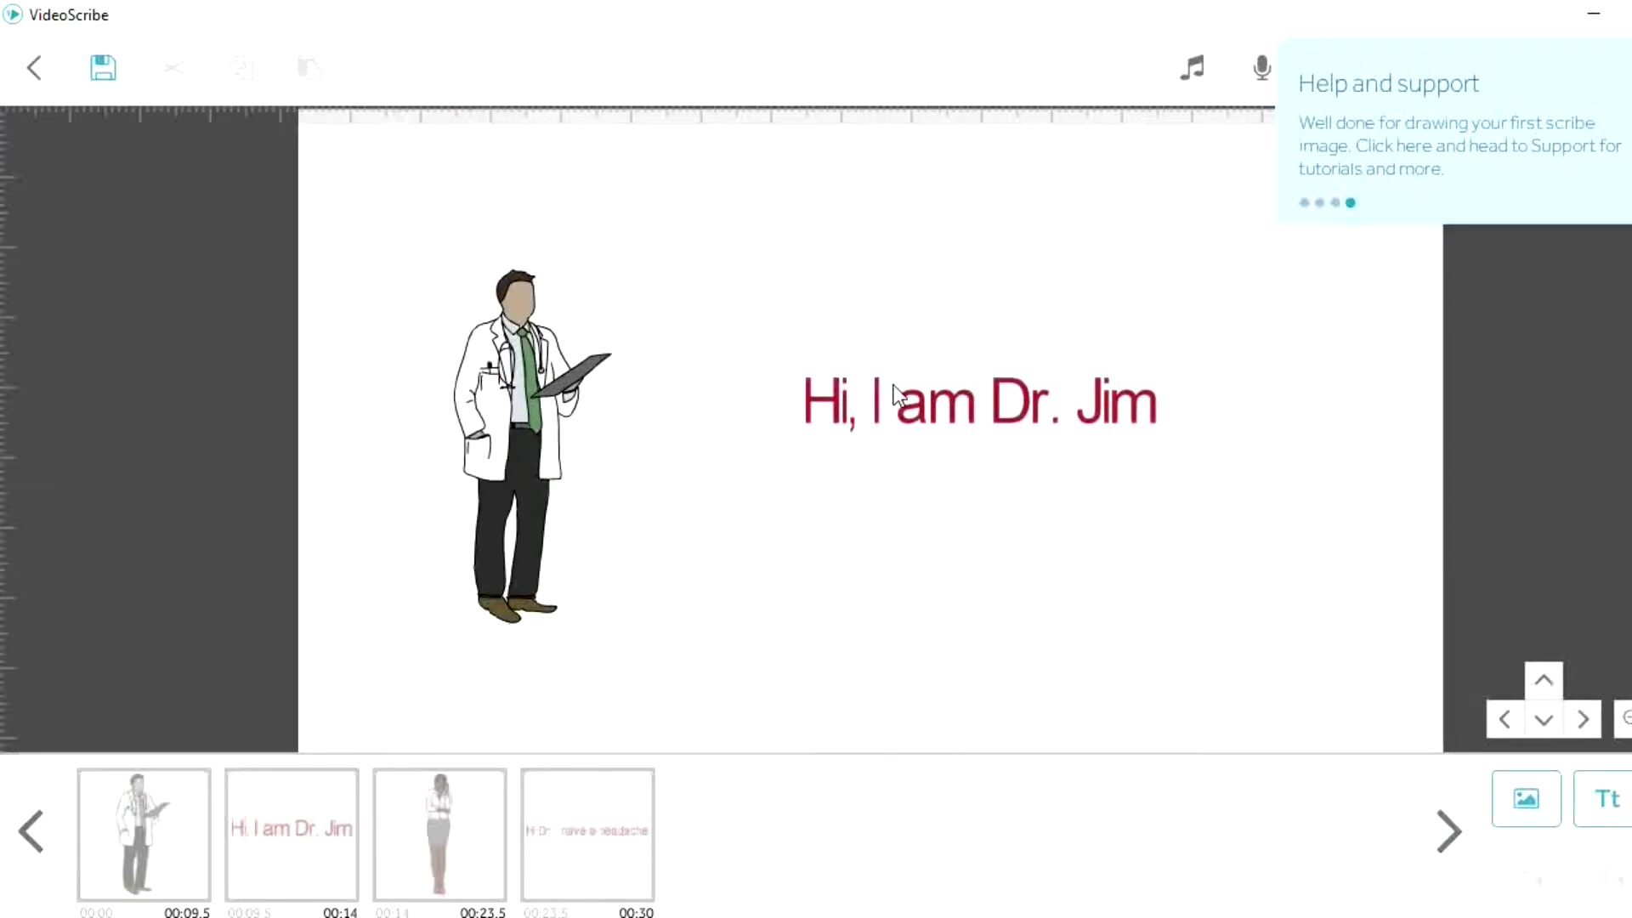
- Set the transition time of the doctor's greeting text to 3.0 s and preview the scribe from the start
left_click(898, 395)
right_click(898, 395)
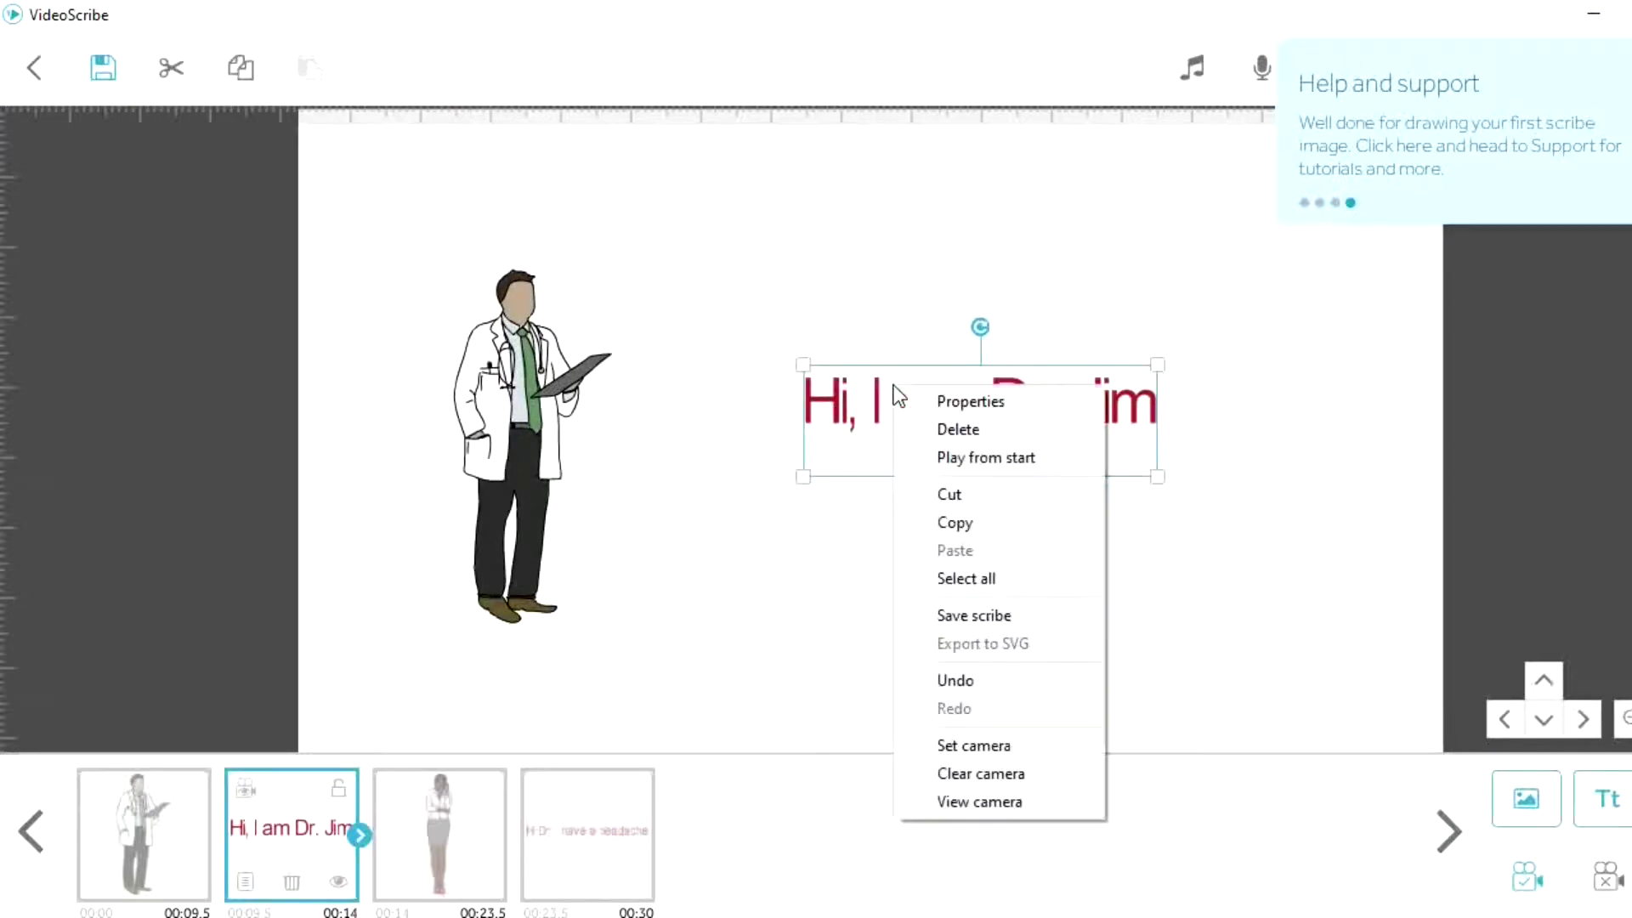
left_click(931, 404)
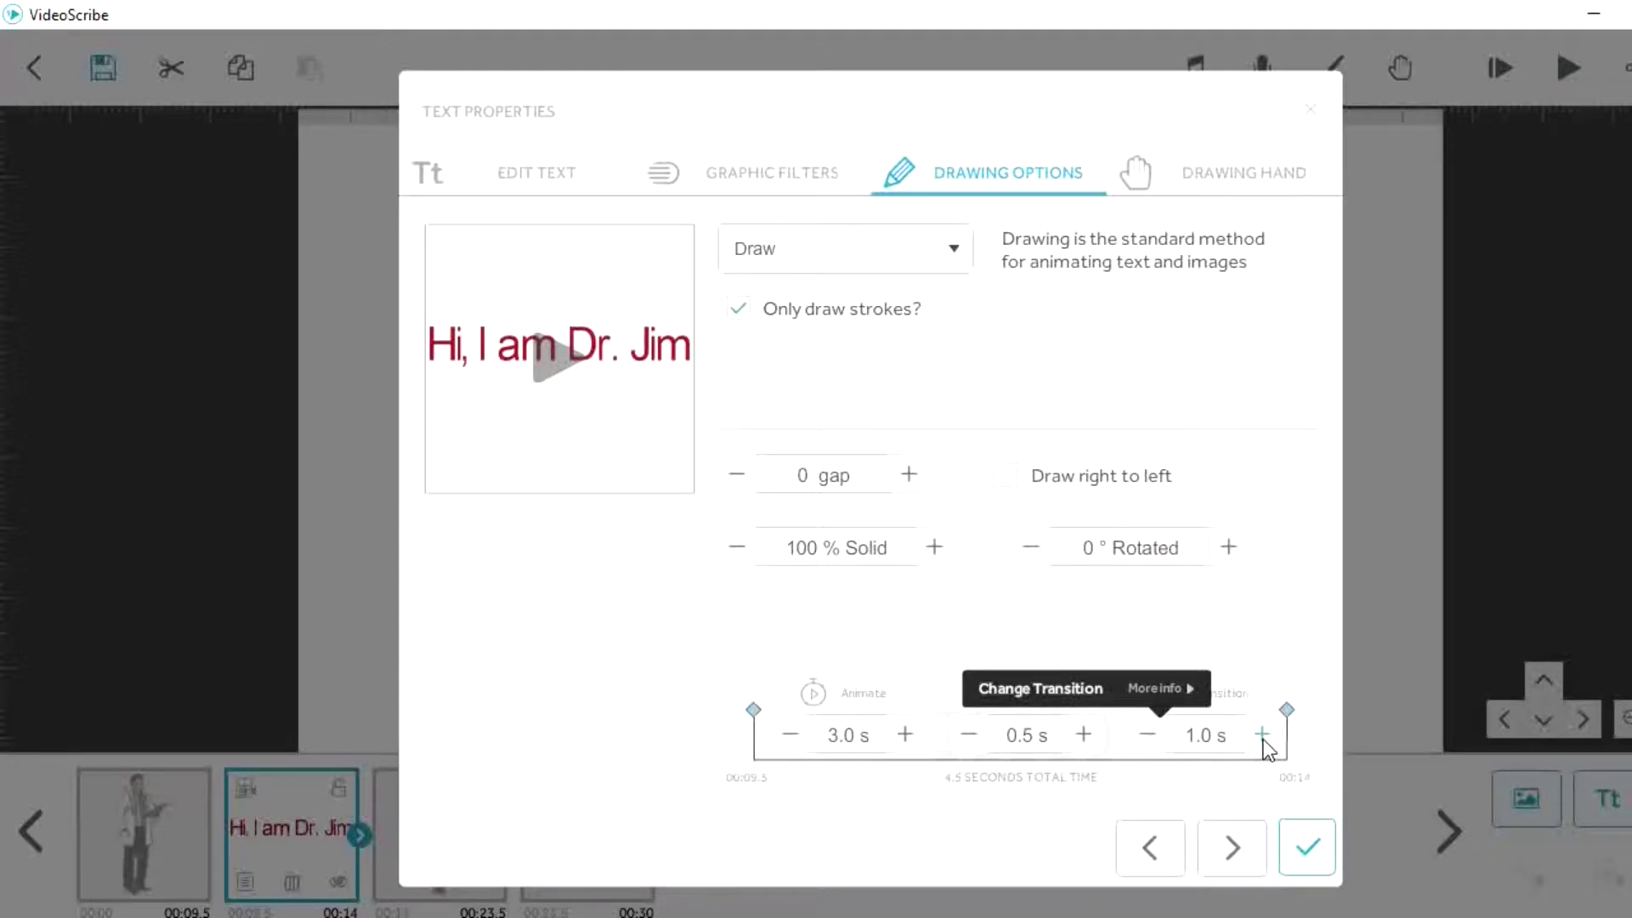
left_click(1263, 739)
left_click(1263, 738)
left_click(1263, 739)
left_click(1263, 739)
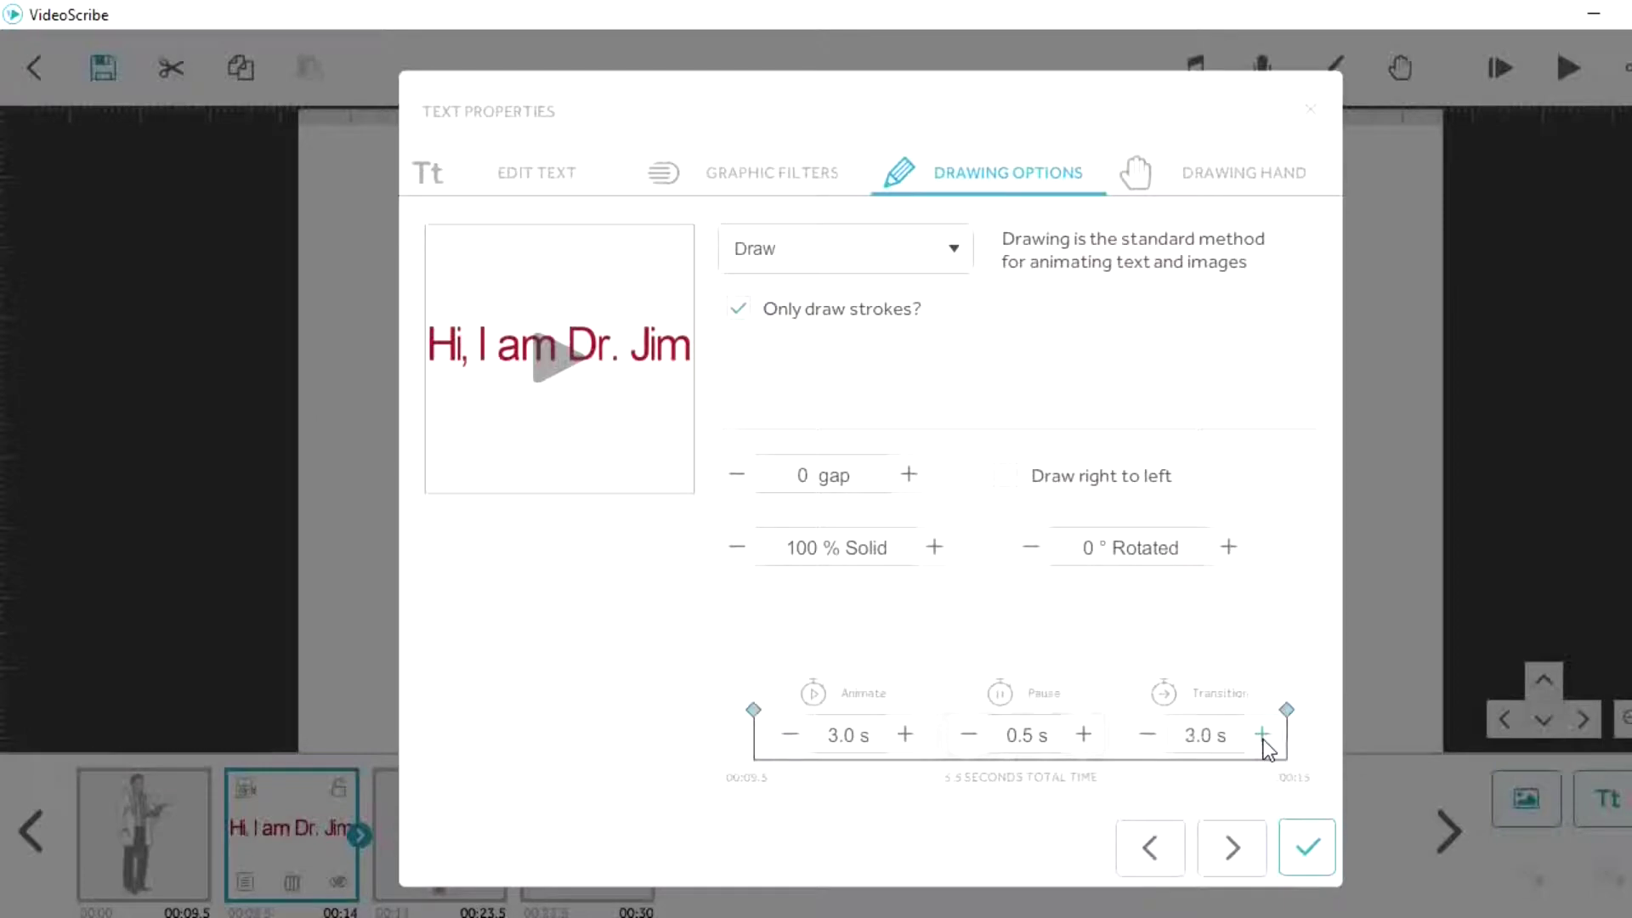
left_click(1297, 859)
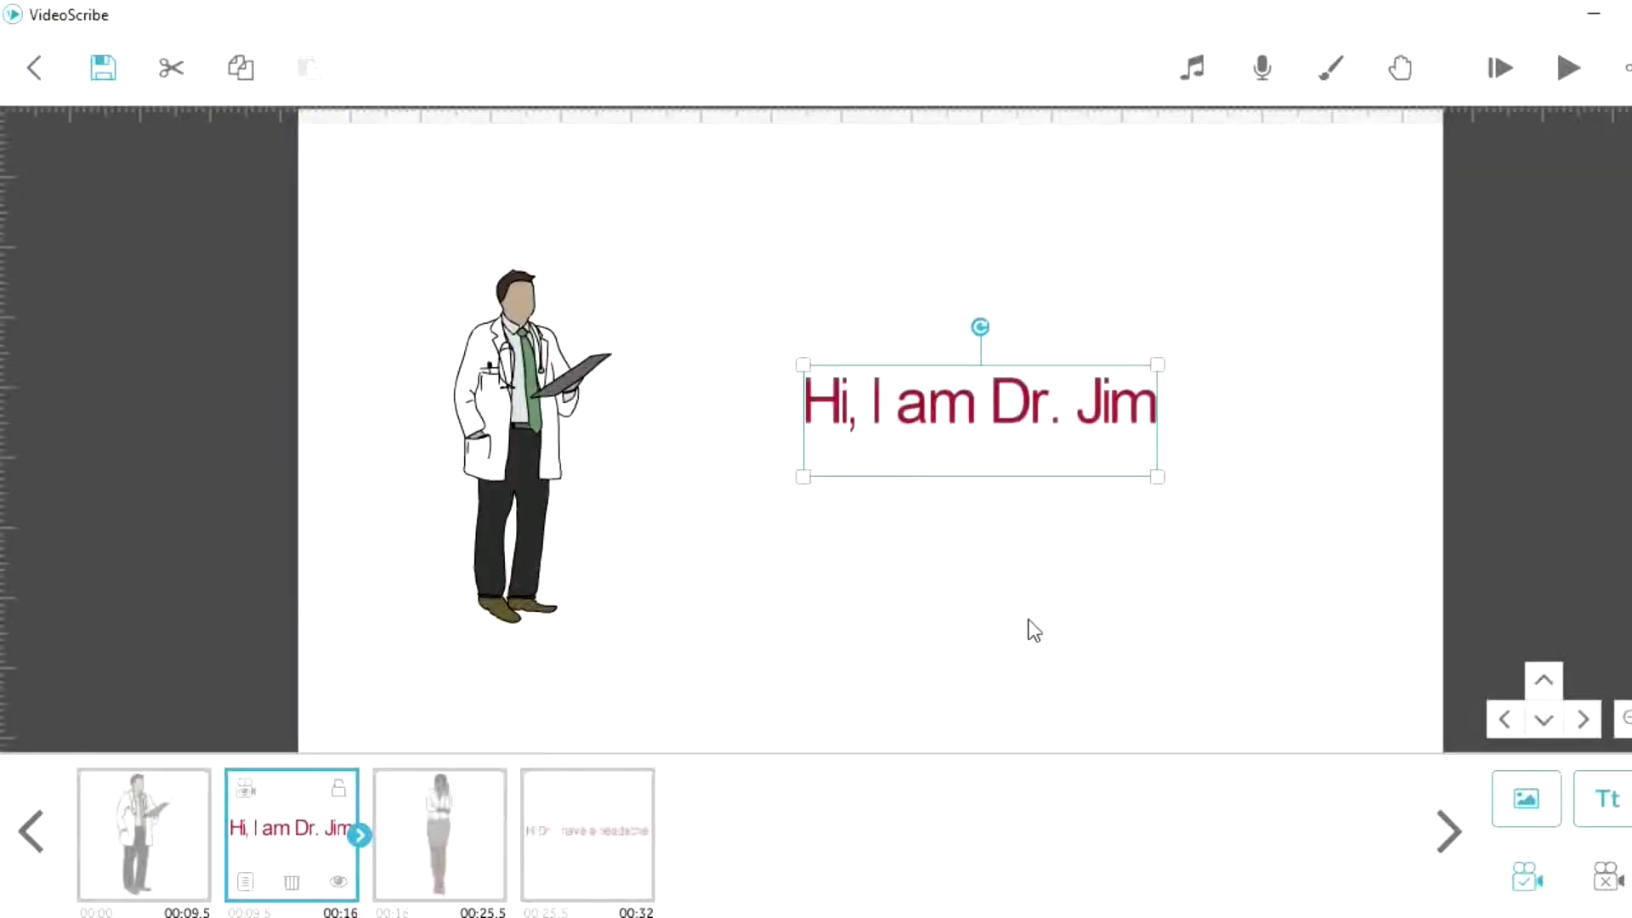
left_click(1027, 627)
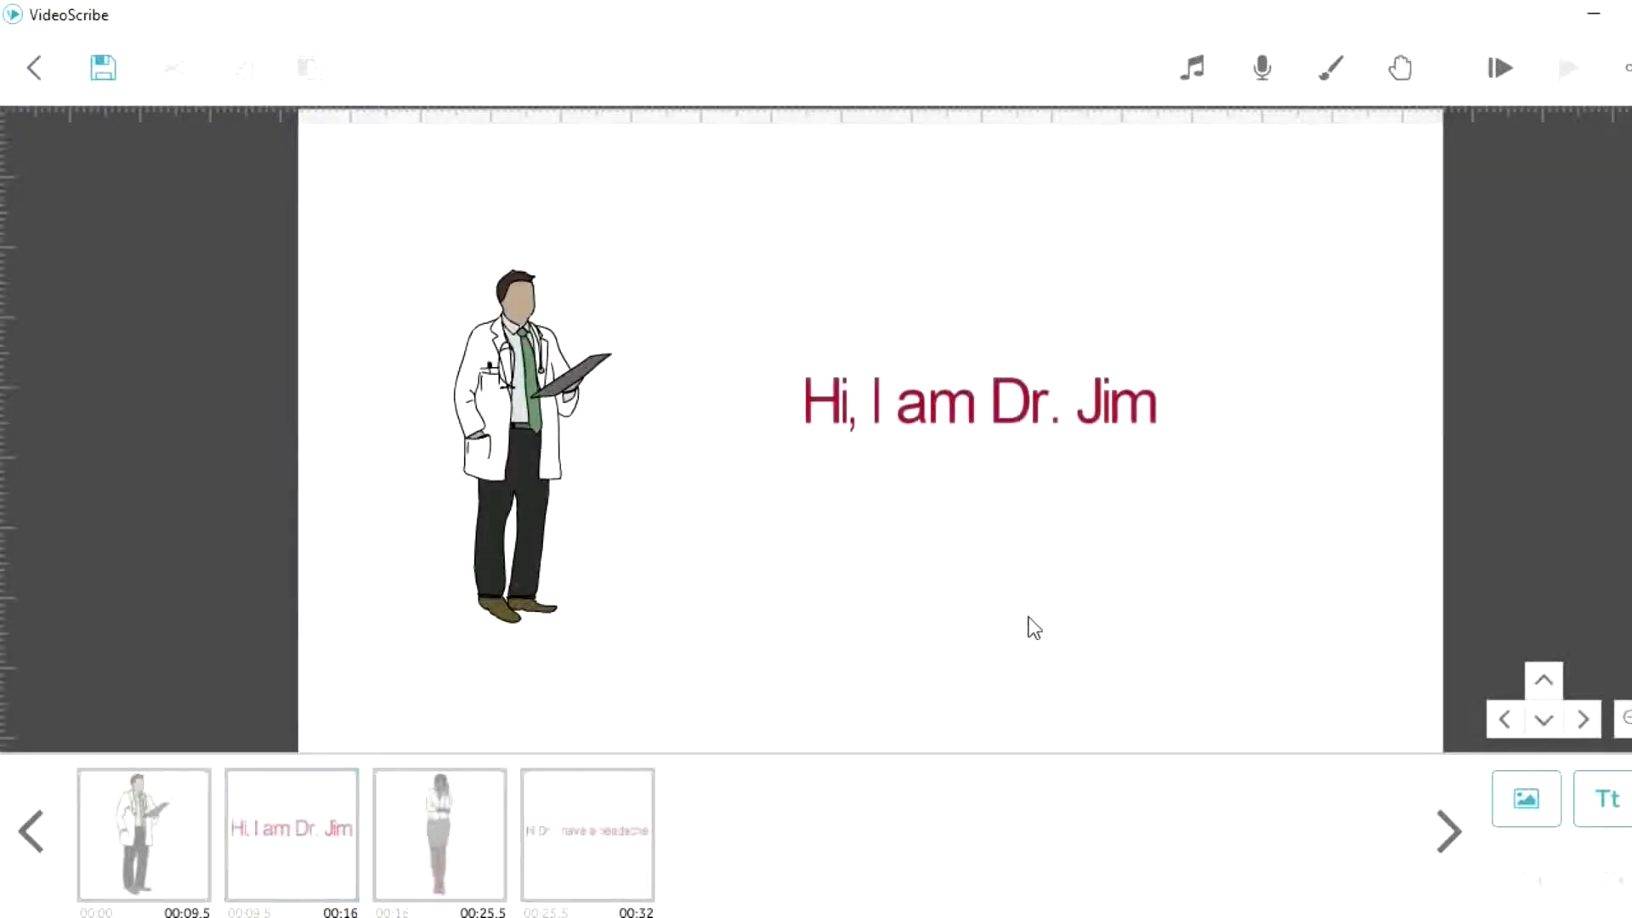
left_click(1483, 83)
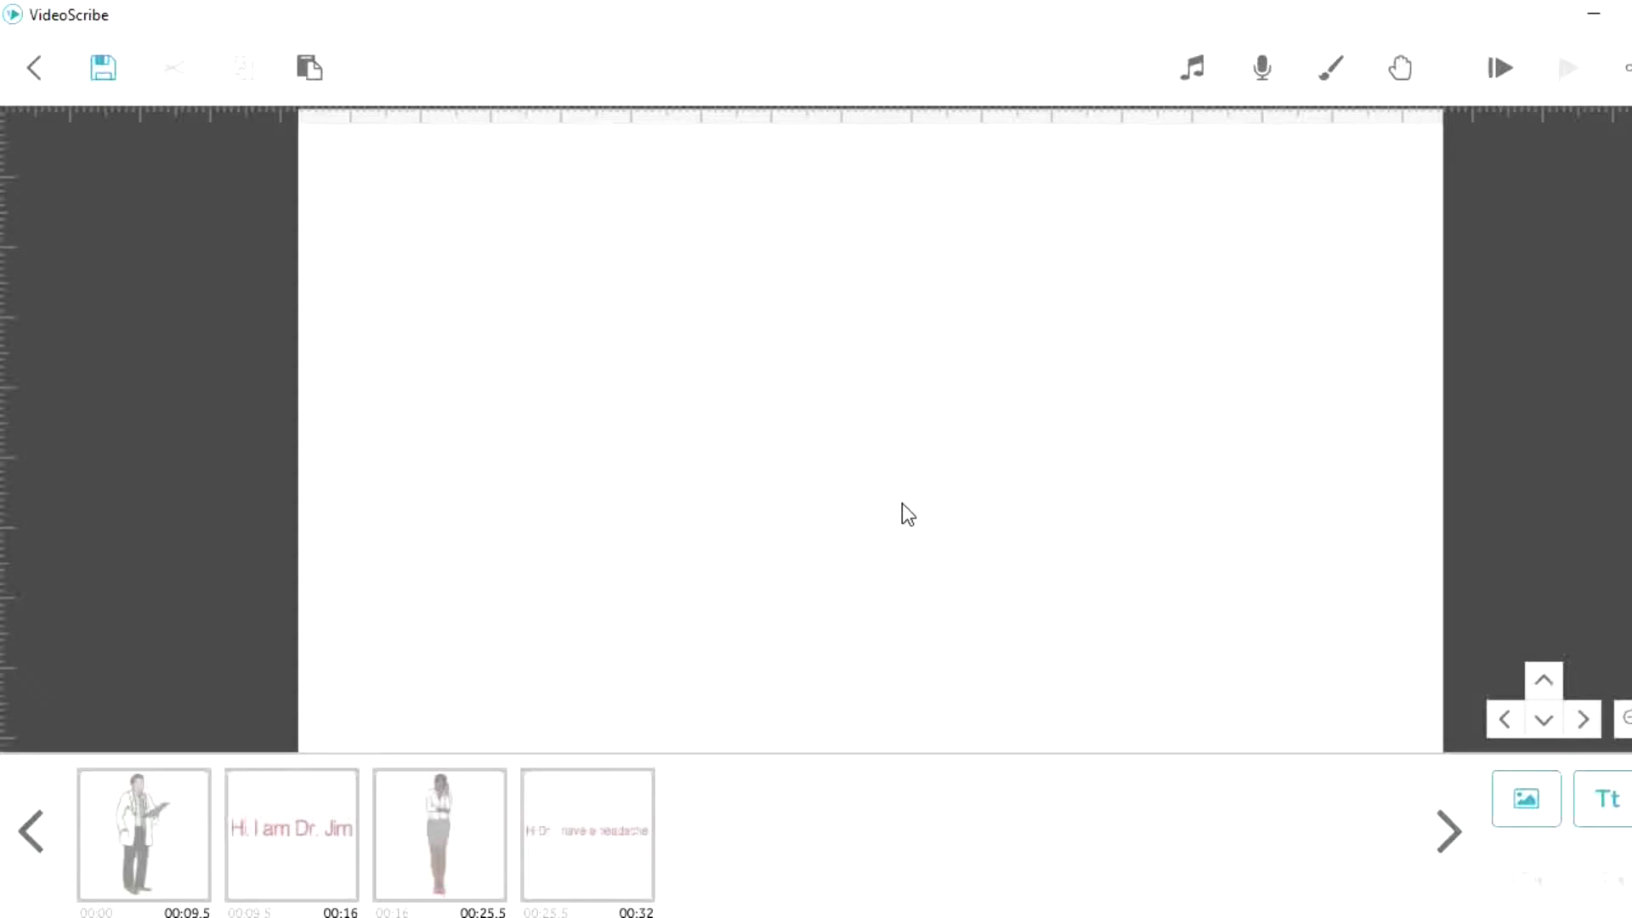
- Add the recently used yellow mug image, shrink it to about half size, and set its camera position
left_click(1526, 802)
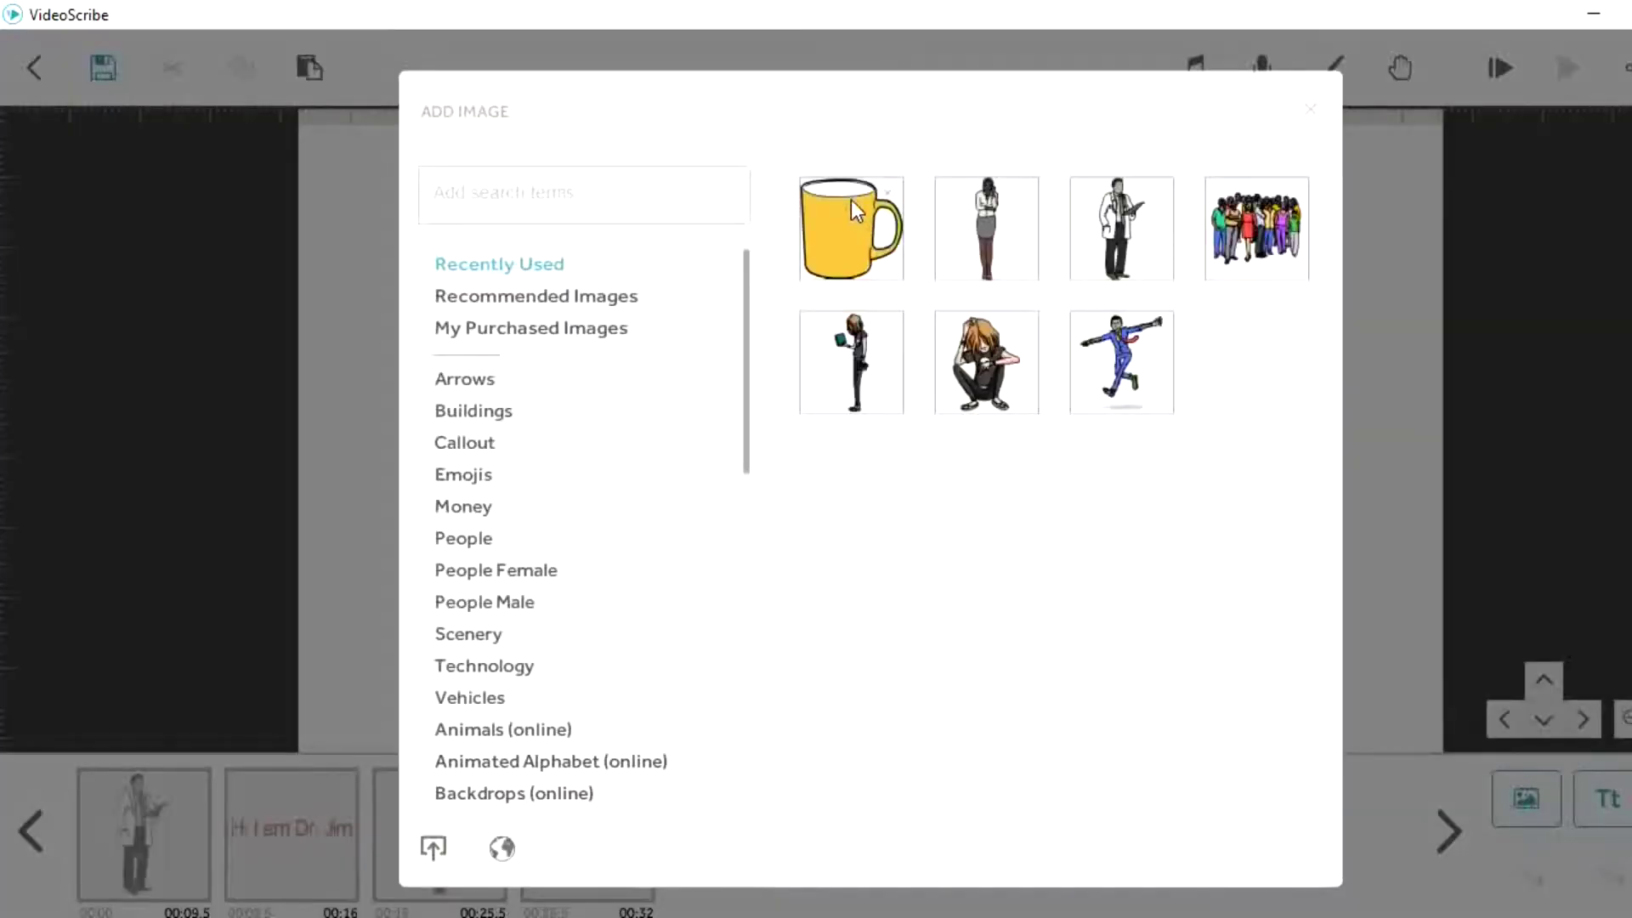
left_click(850, 201)
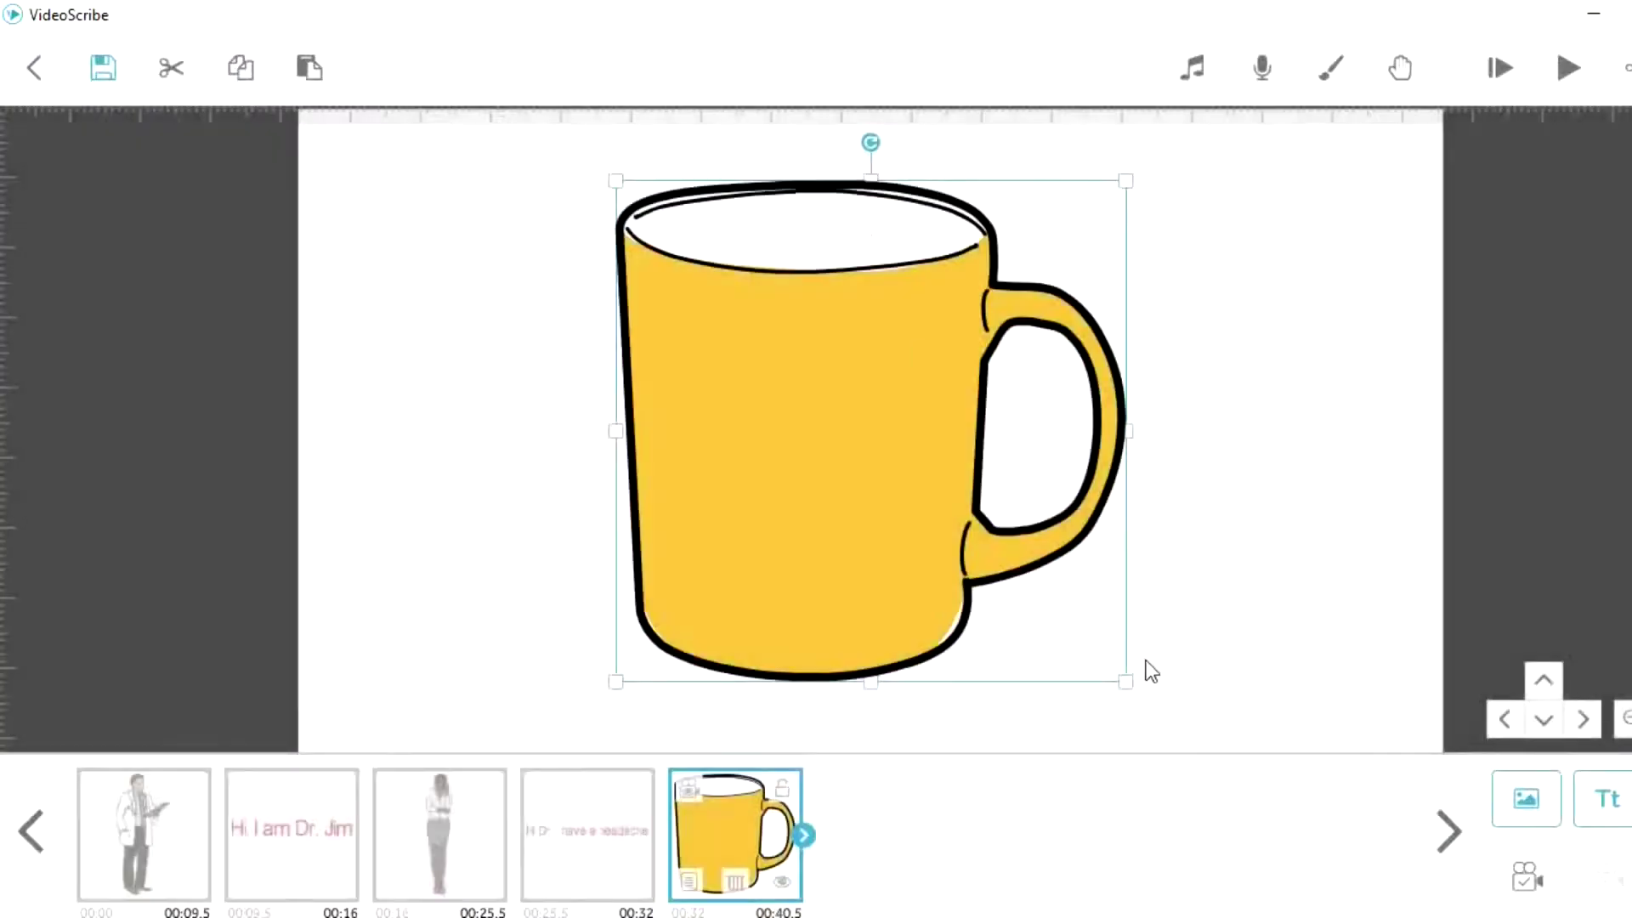
left_click_drag(1127, 682, 991, 512)
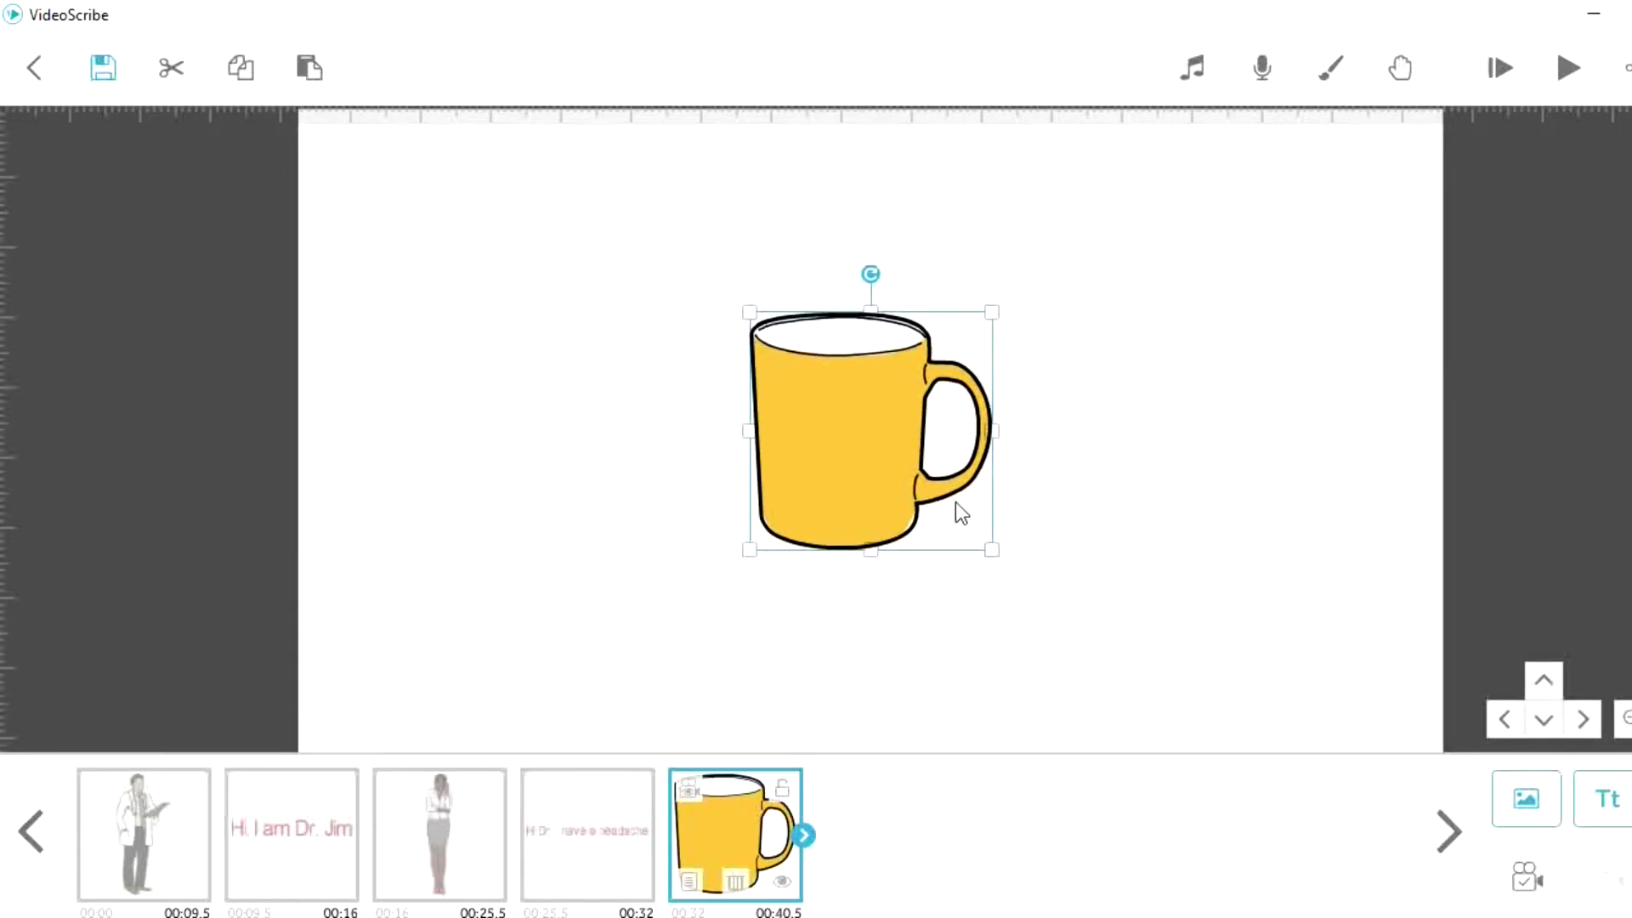
left_click(1536, 875)
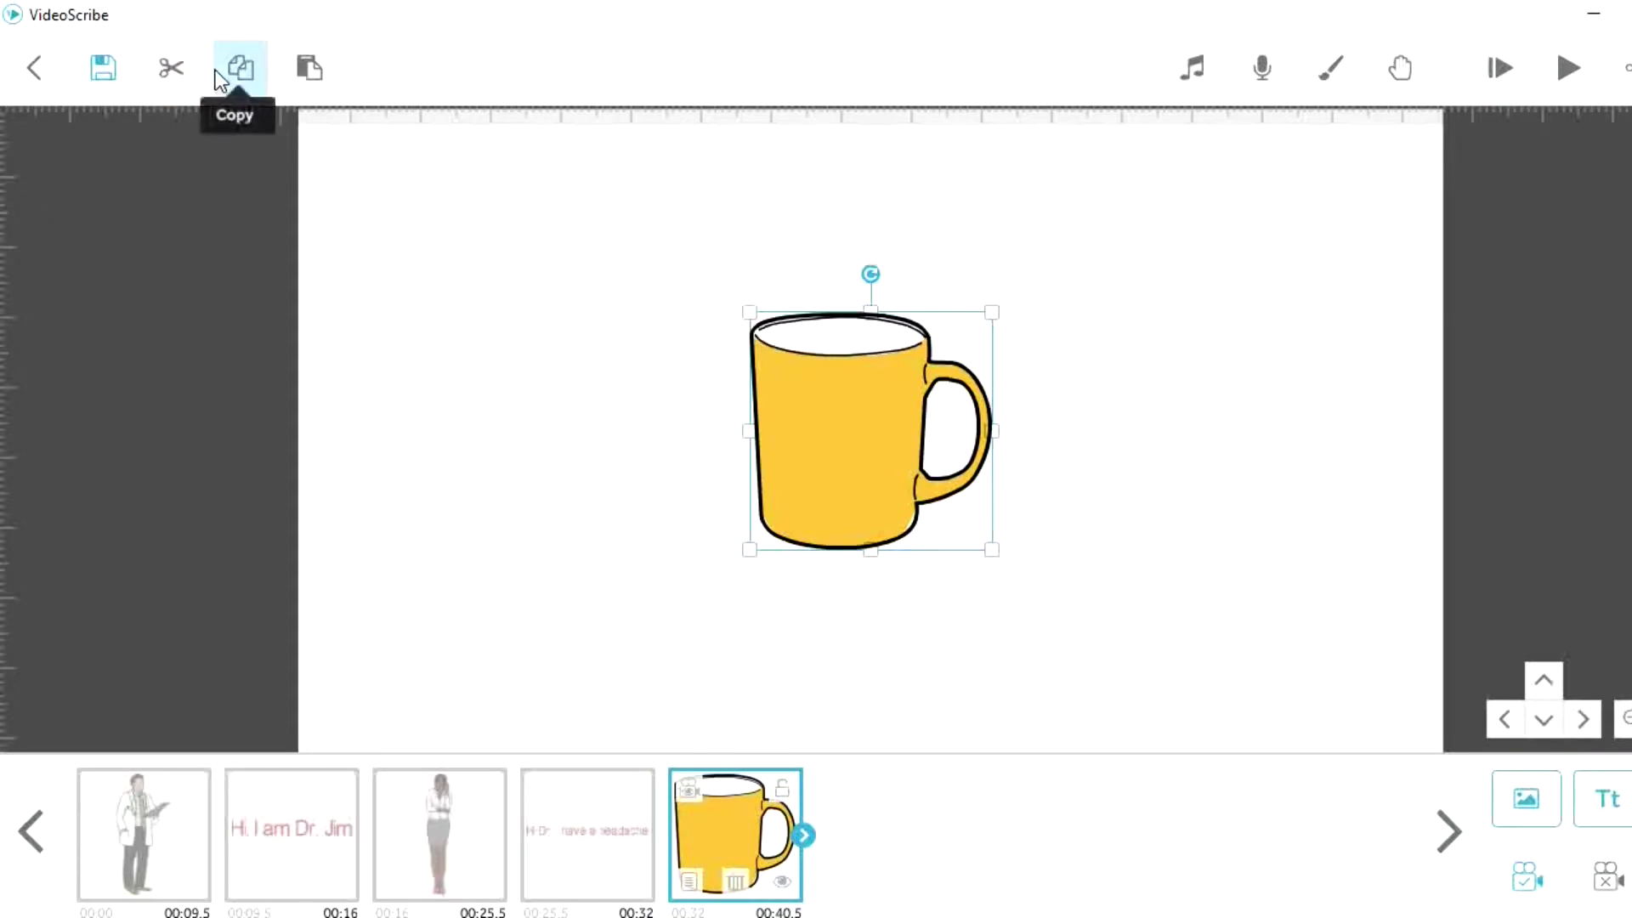
- Duplicate the mug on top of the original and rotate the copy to about -89°
left_click(312, 82)
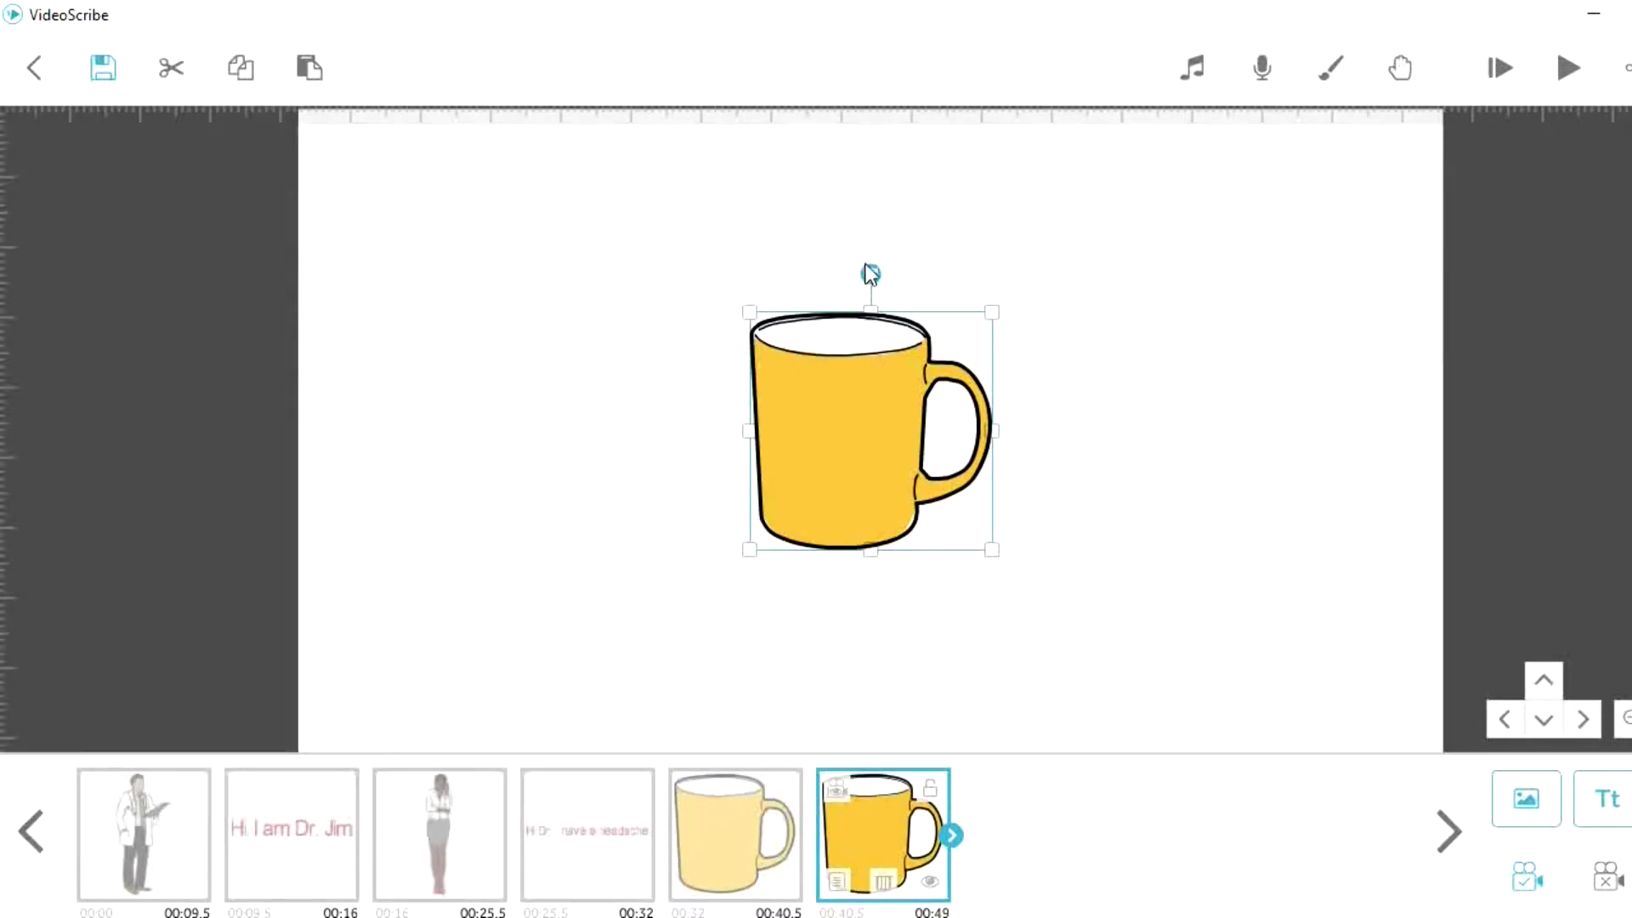
left_click_drag(871, 269, 792, 432)
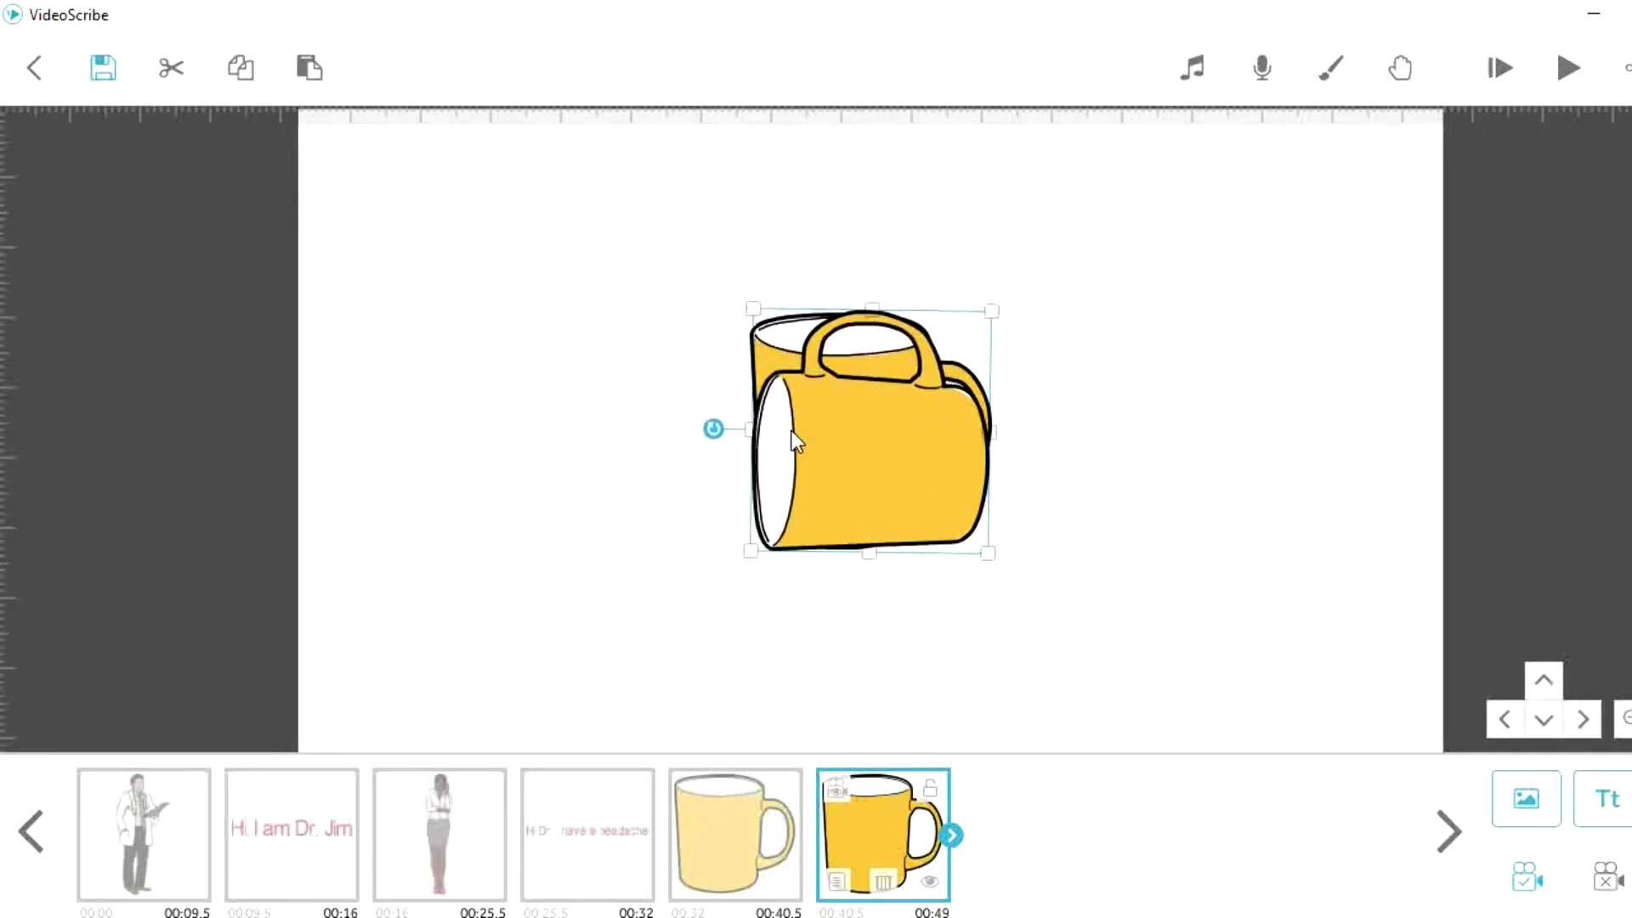
- Set the rotated mug's animation to Morph from the upright mug and preview it from the current element
right_click(852, 441)
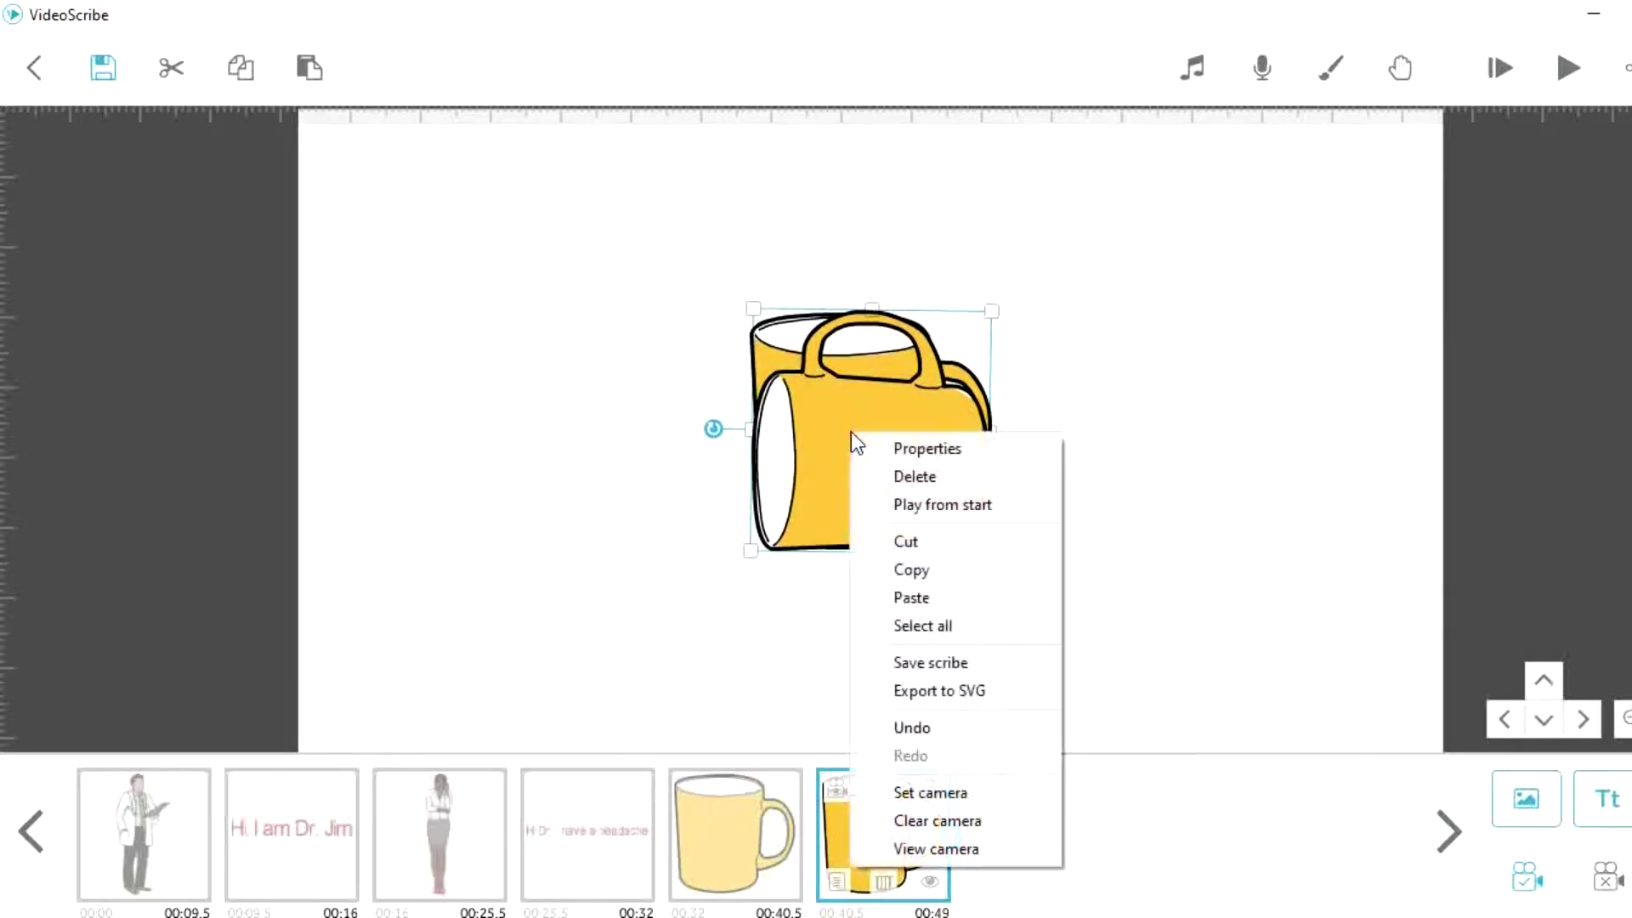
left_click(884, 443)
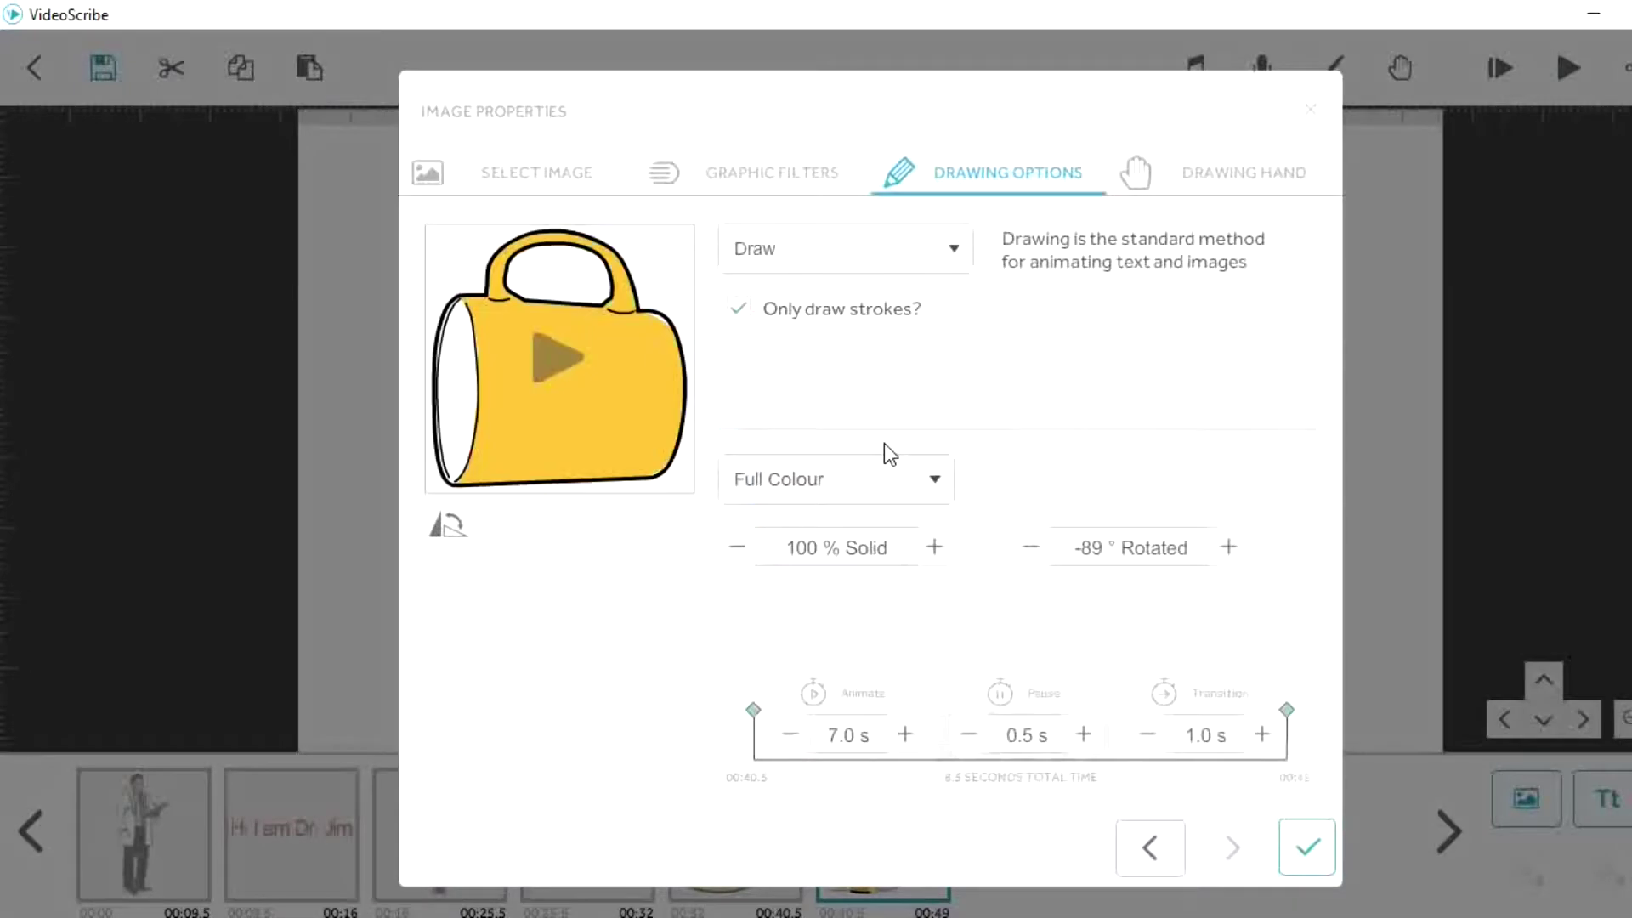
left_click(952, 248)
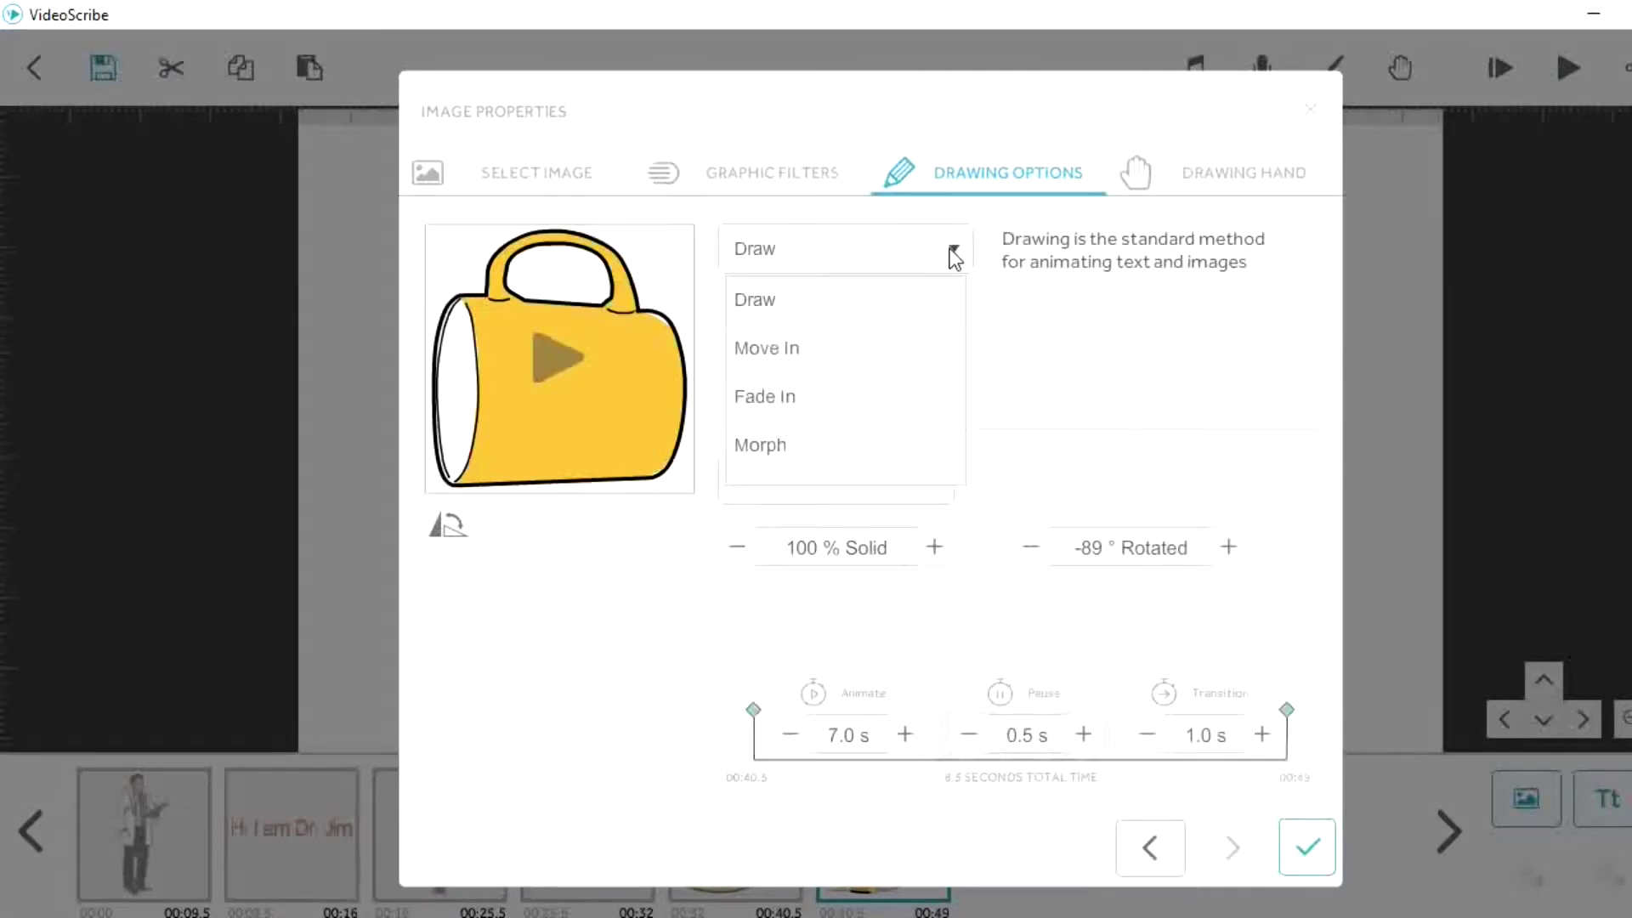
left_click(791, 451)
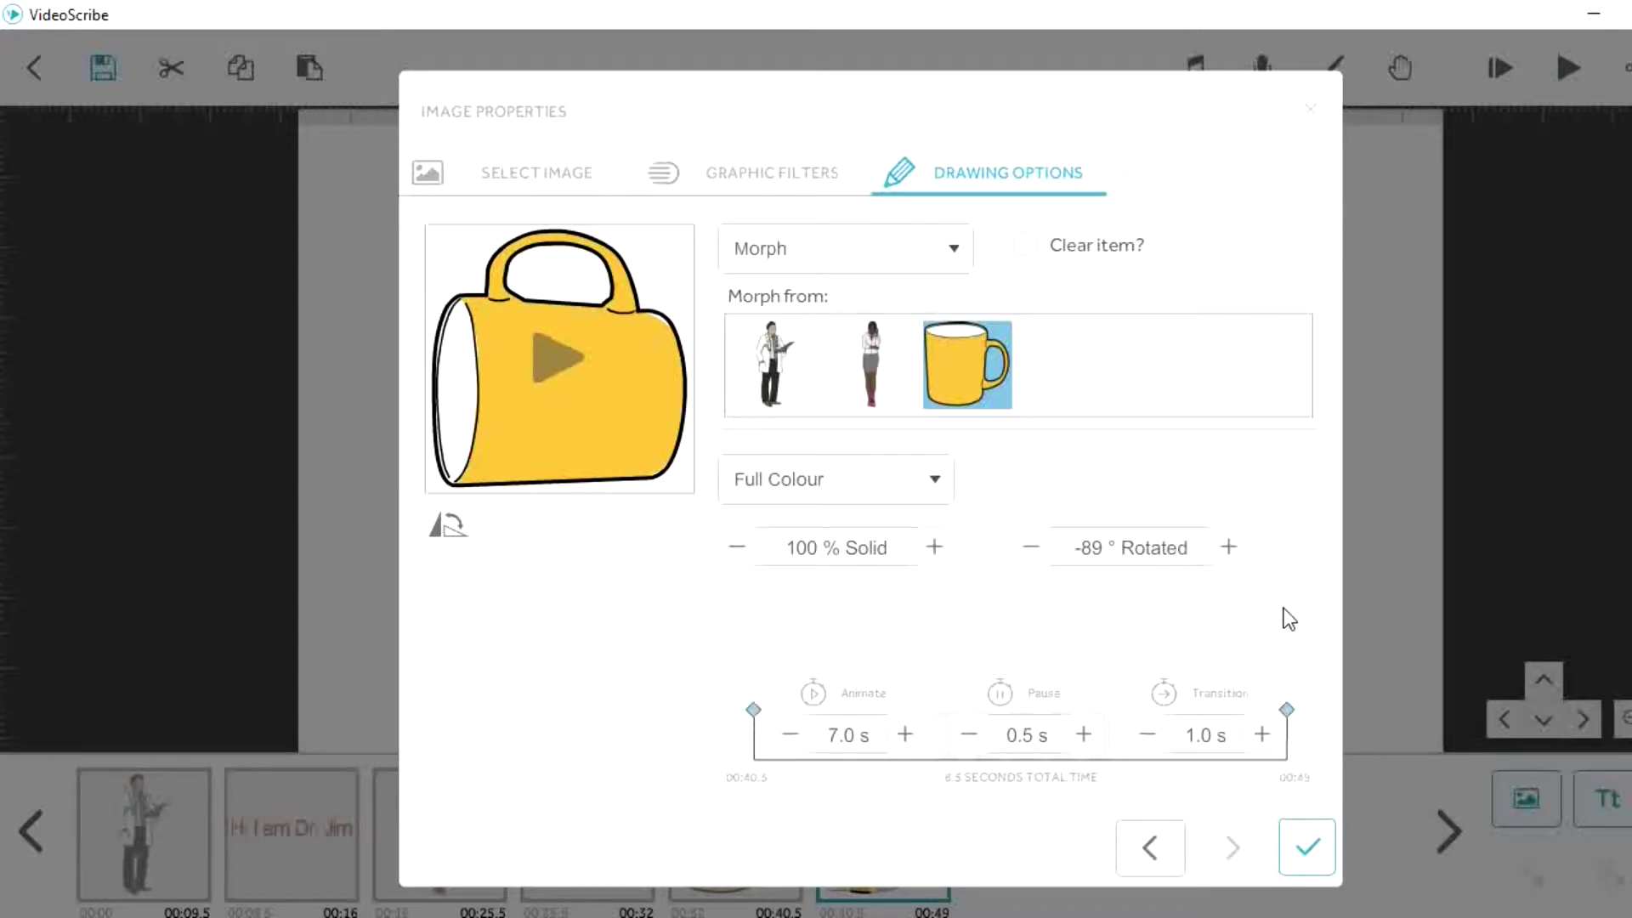
left_click(1309, 848)
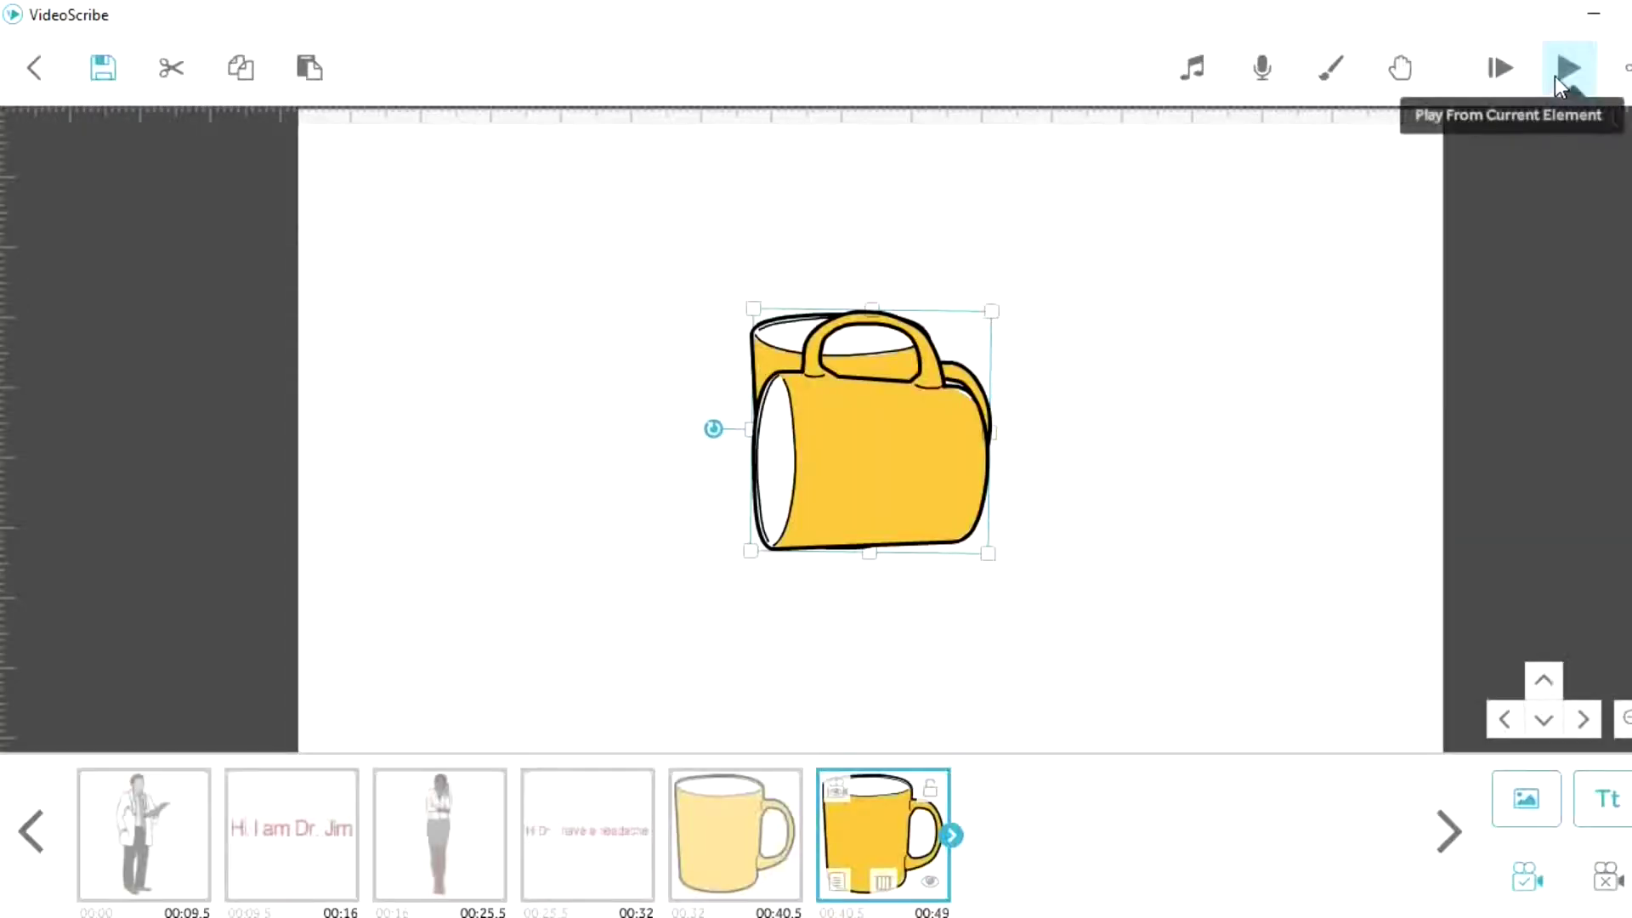
left_click(1555, 76)
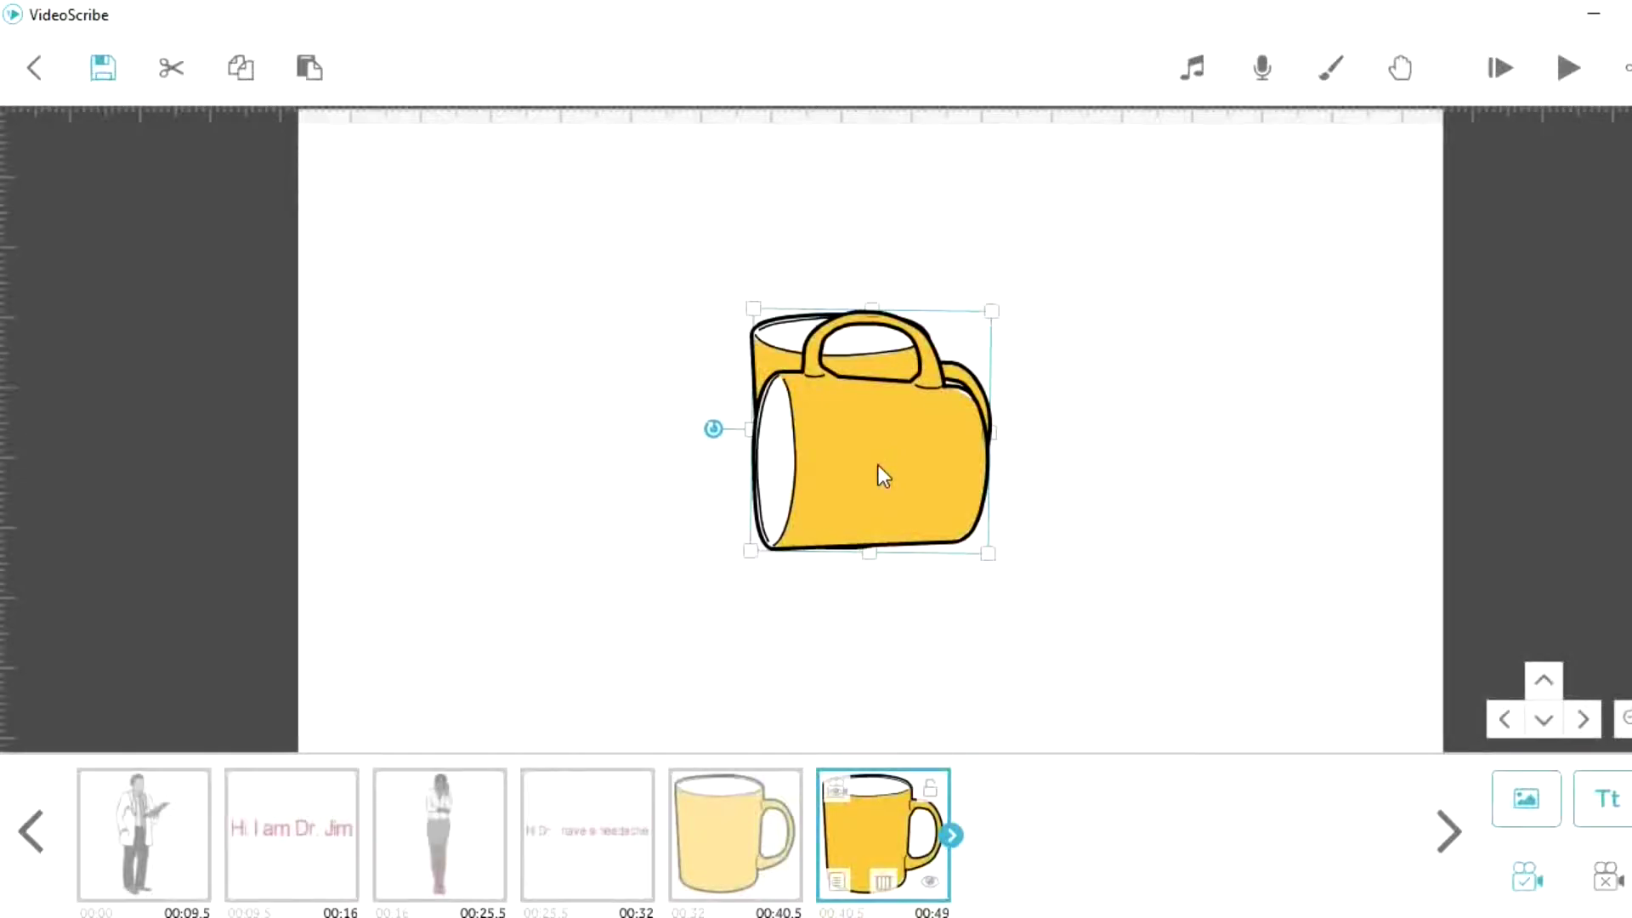
- Enable the Clear item option for the rotated mug's morph and preview it from the current element
right_click(879, 466)
left_click(911, 481)
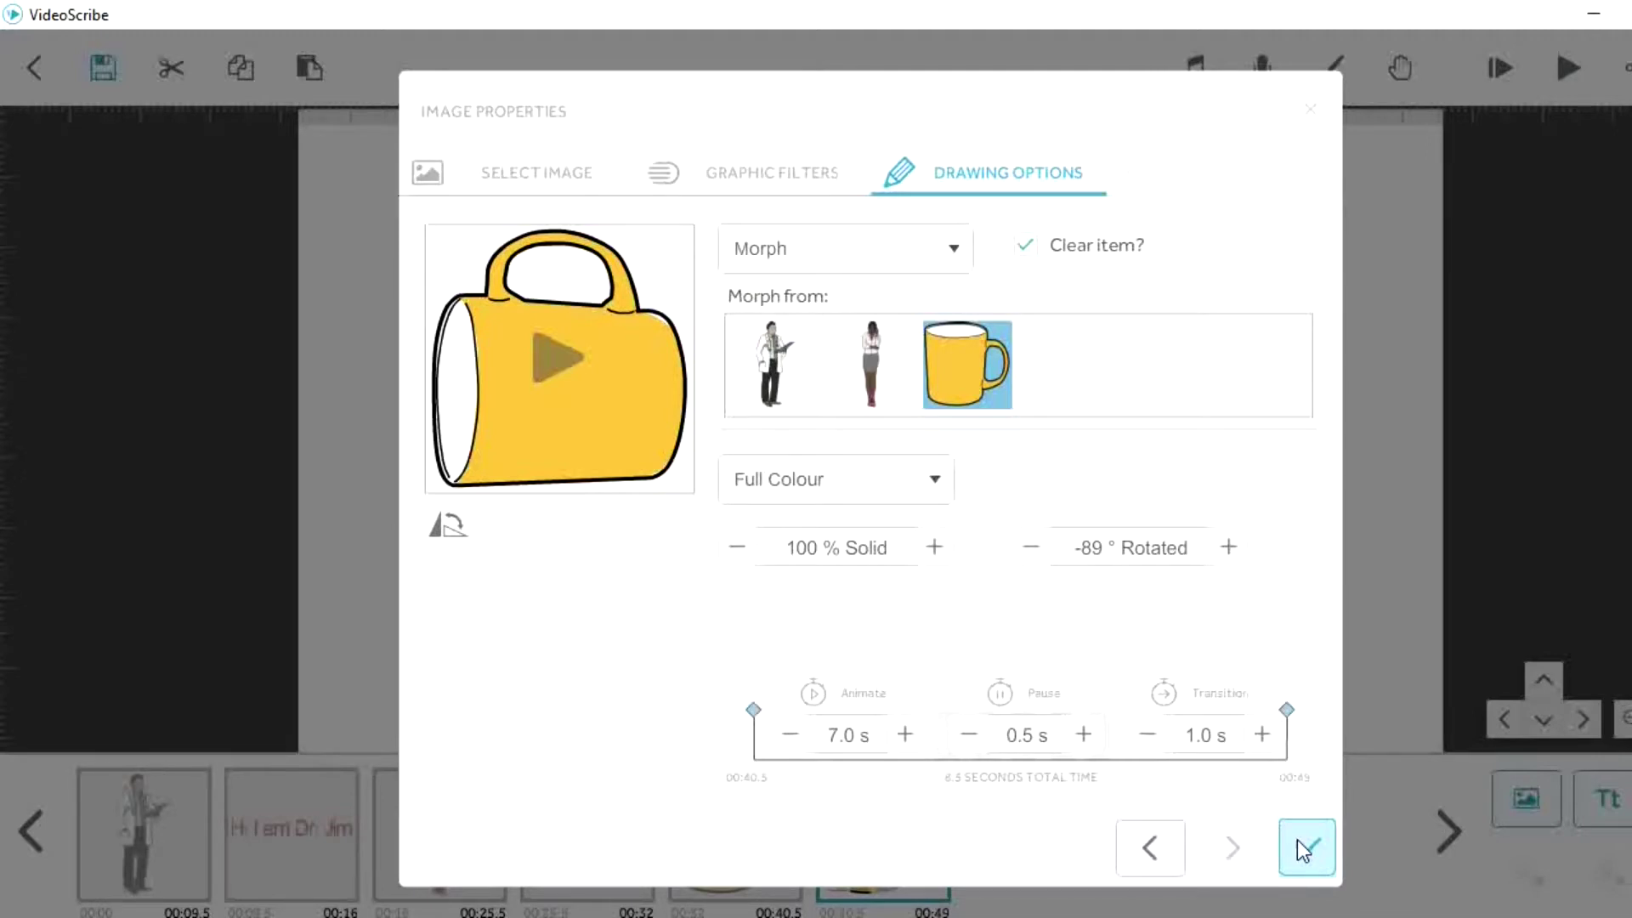
left_click(1300, 843)
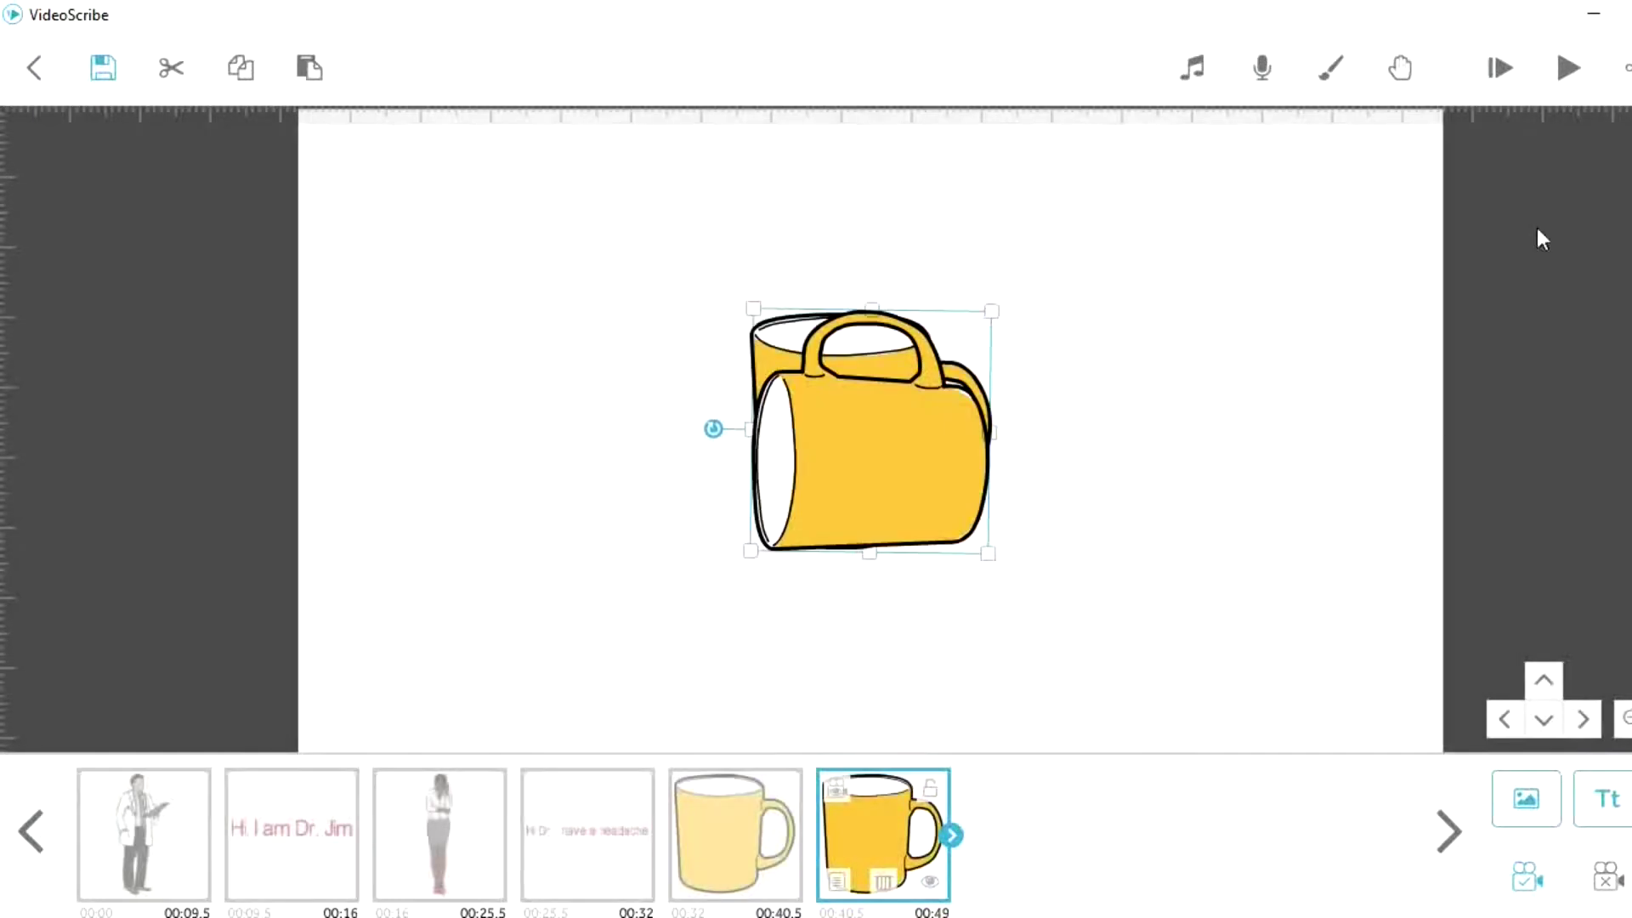
left_click(1554, 88)
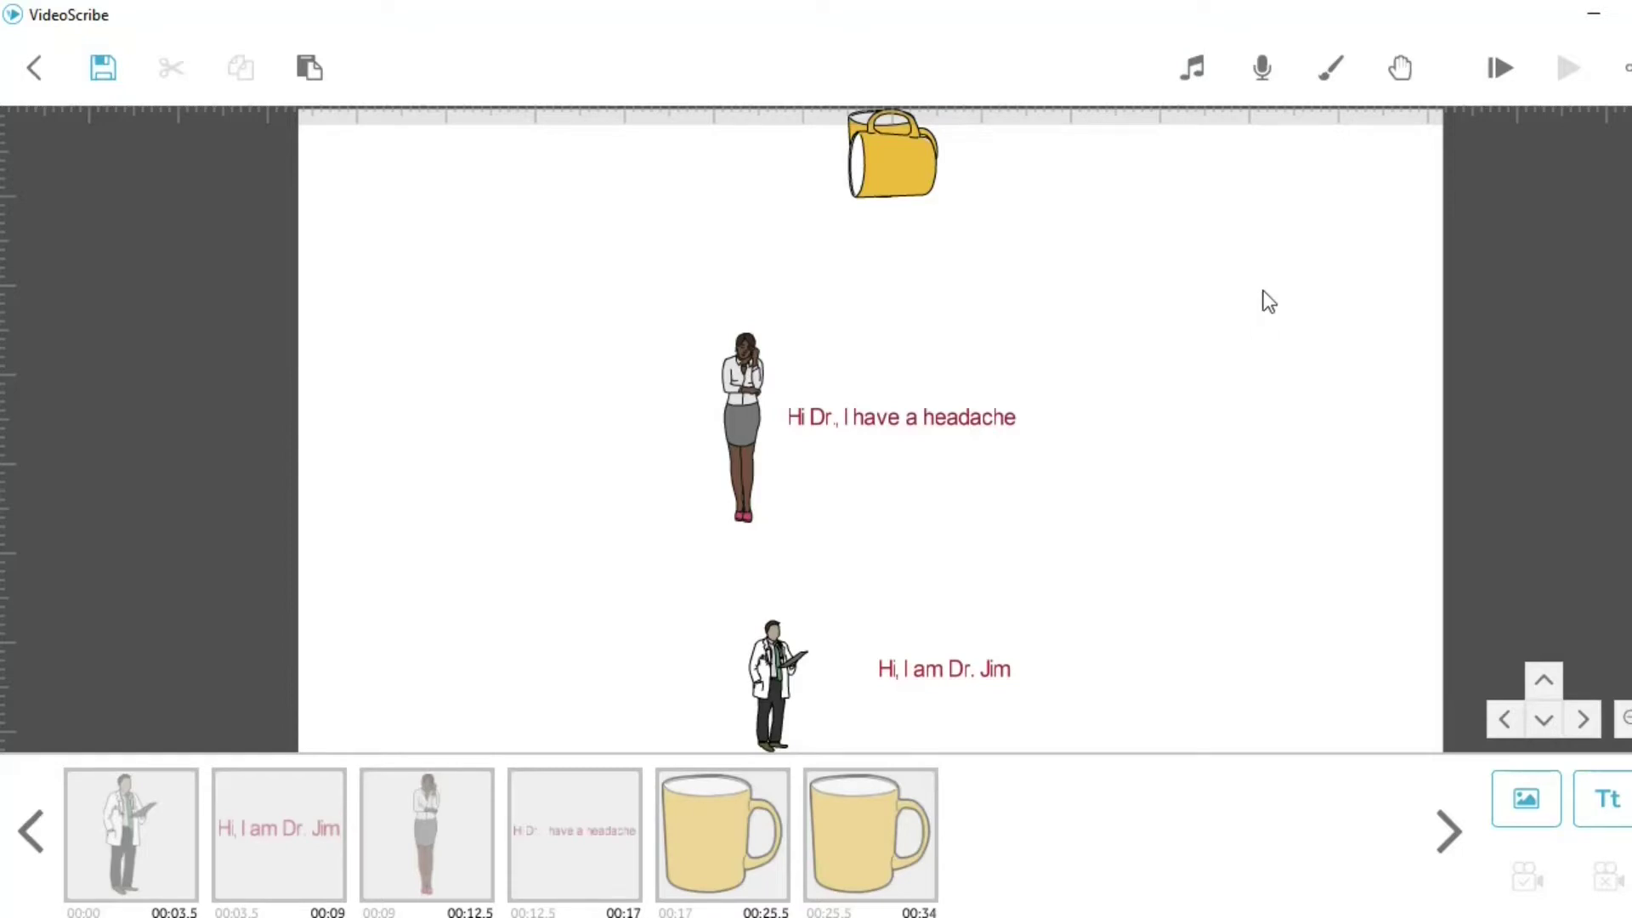
- Record a voiceover with the Realtek High Definition Audio microphone while the scribe plays
left_click(1266, 75)
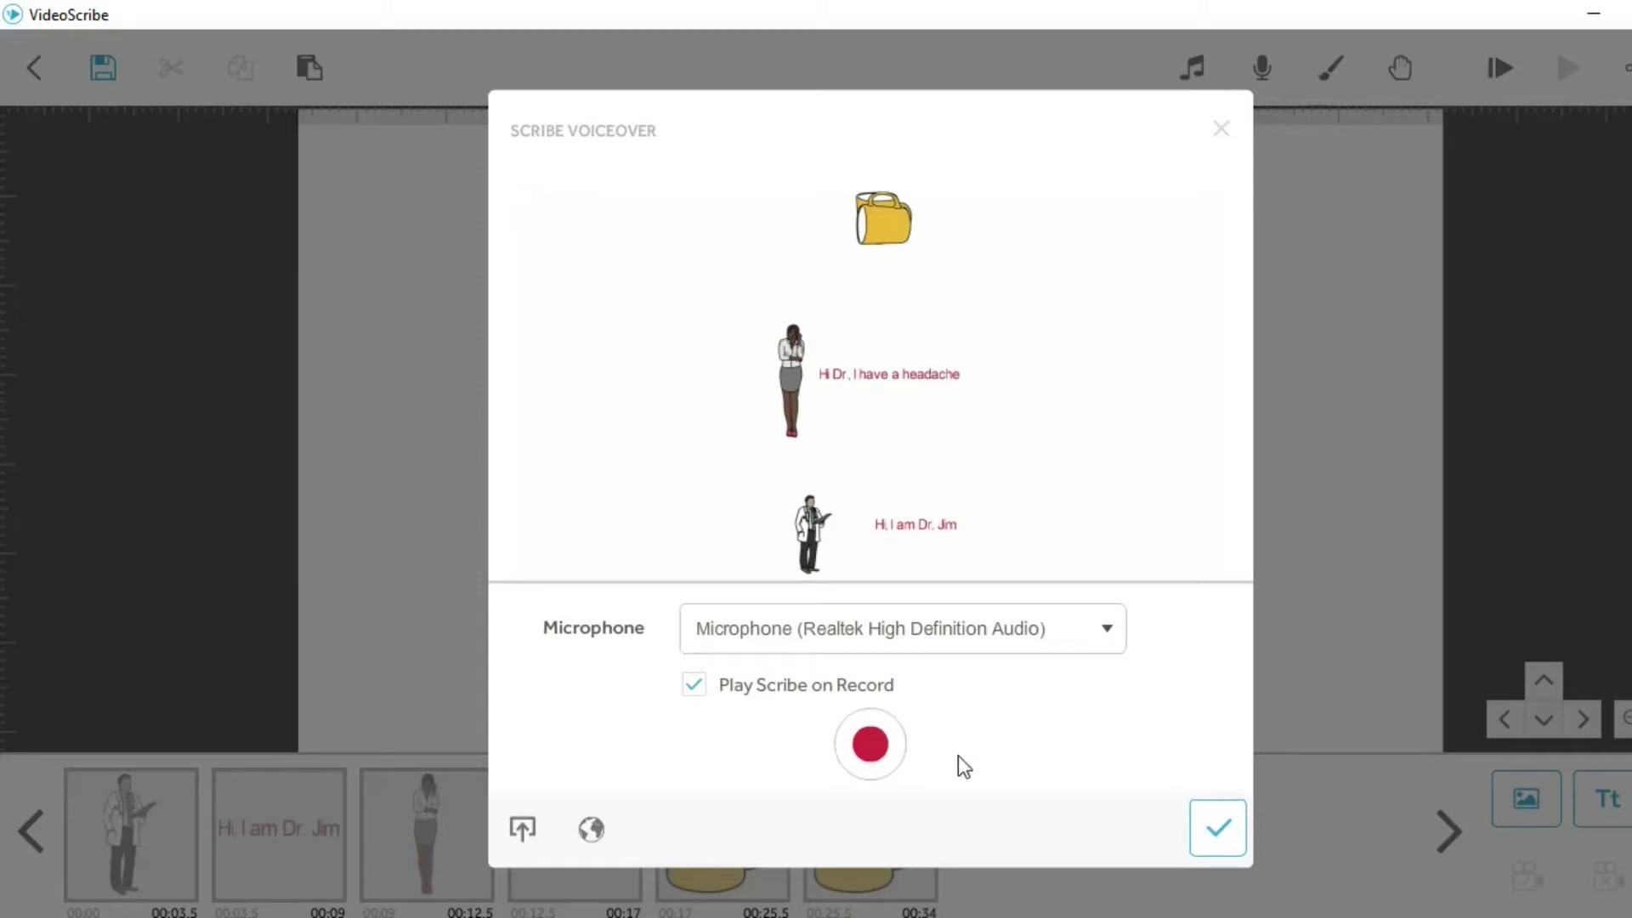
left_click(881, 748)
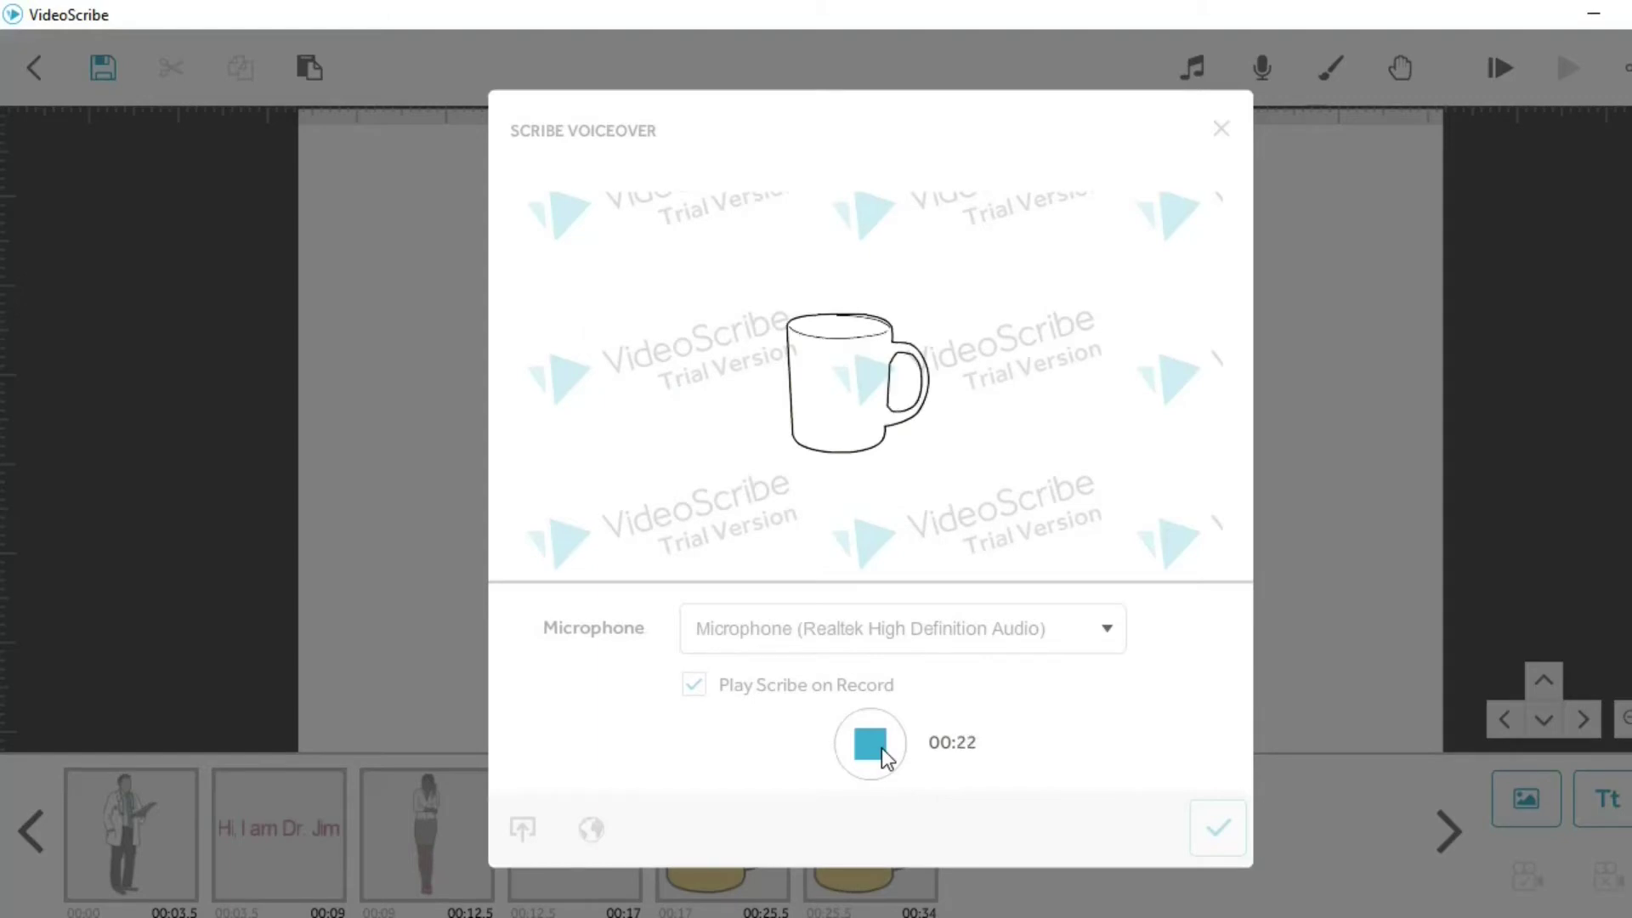
left_click(880, 748)
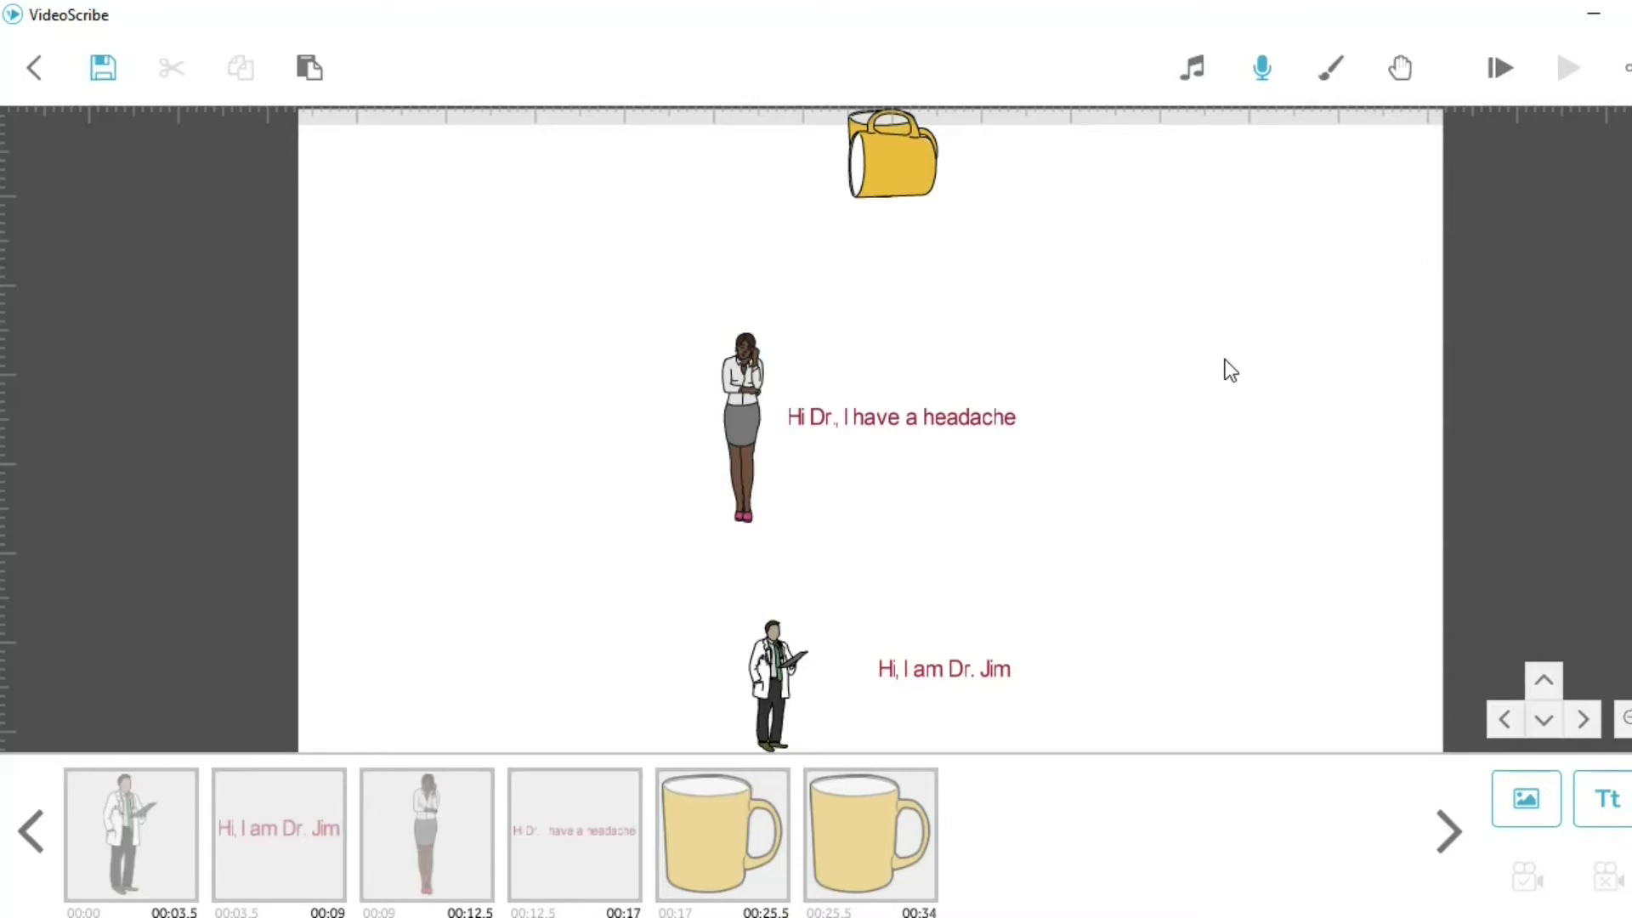
- Preview the scribe with its voiceover from the start and open the properties of the doctor's greeting text
left_click(1494, 70)
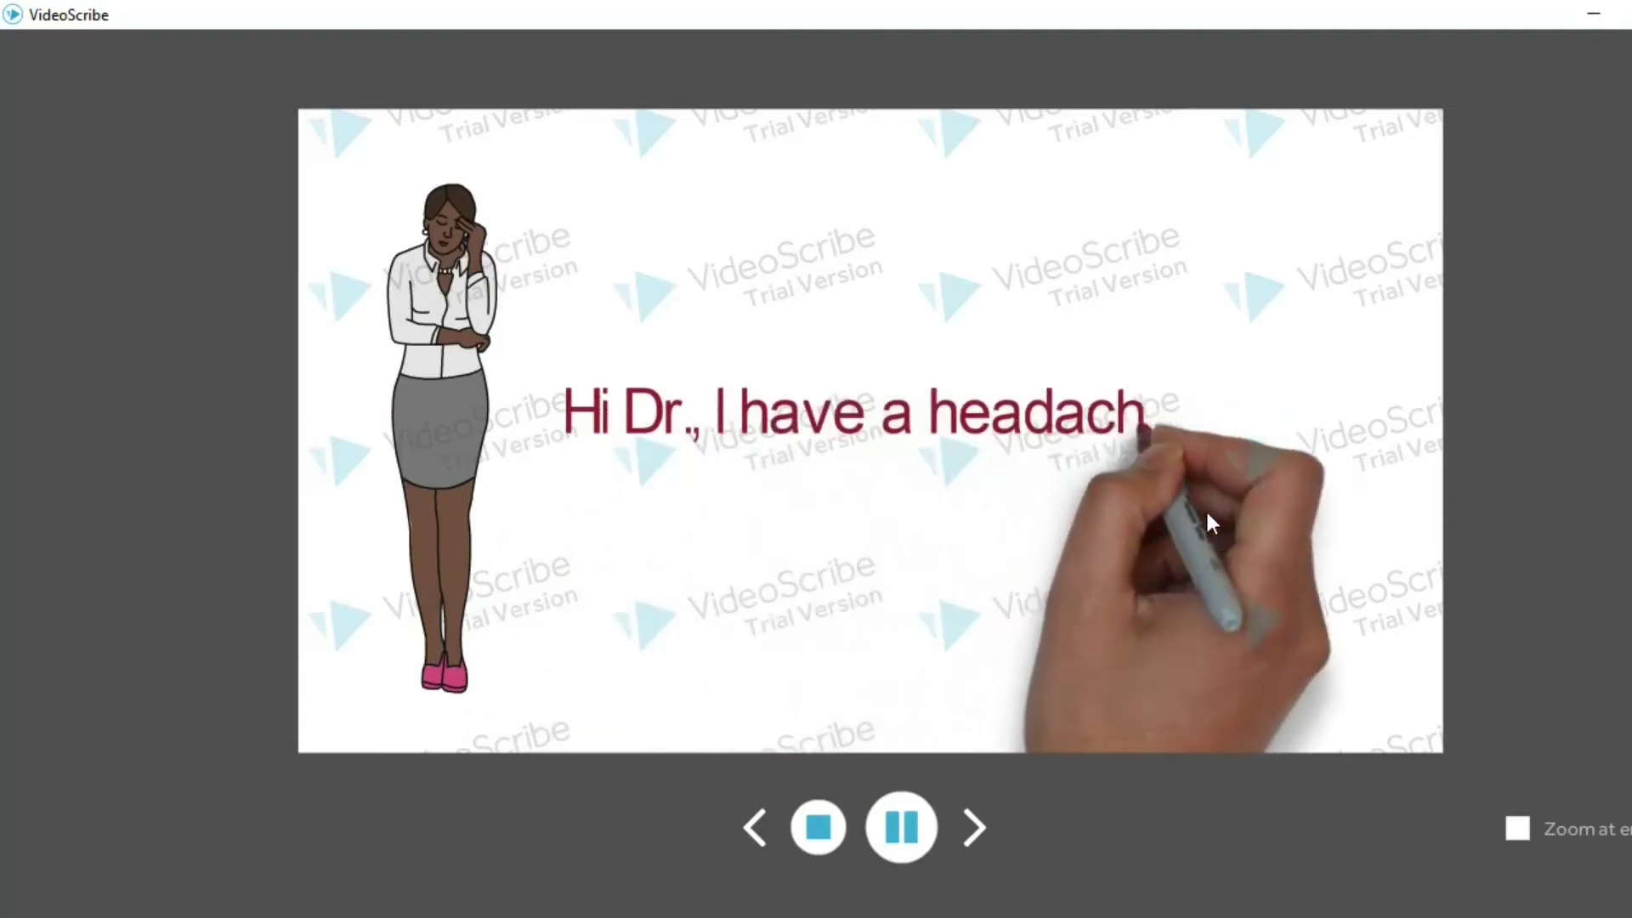
key("Escape")
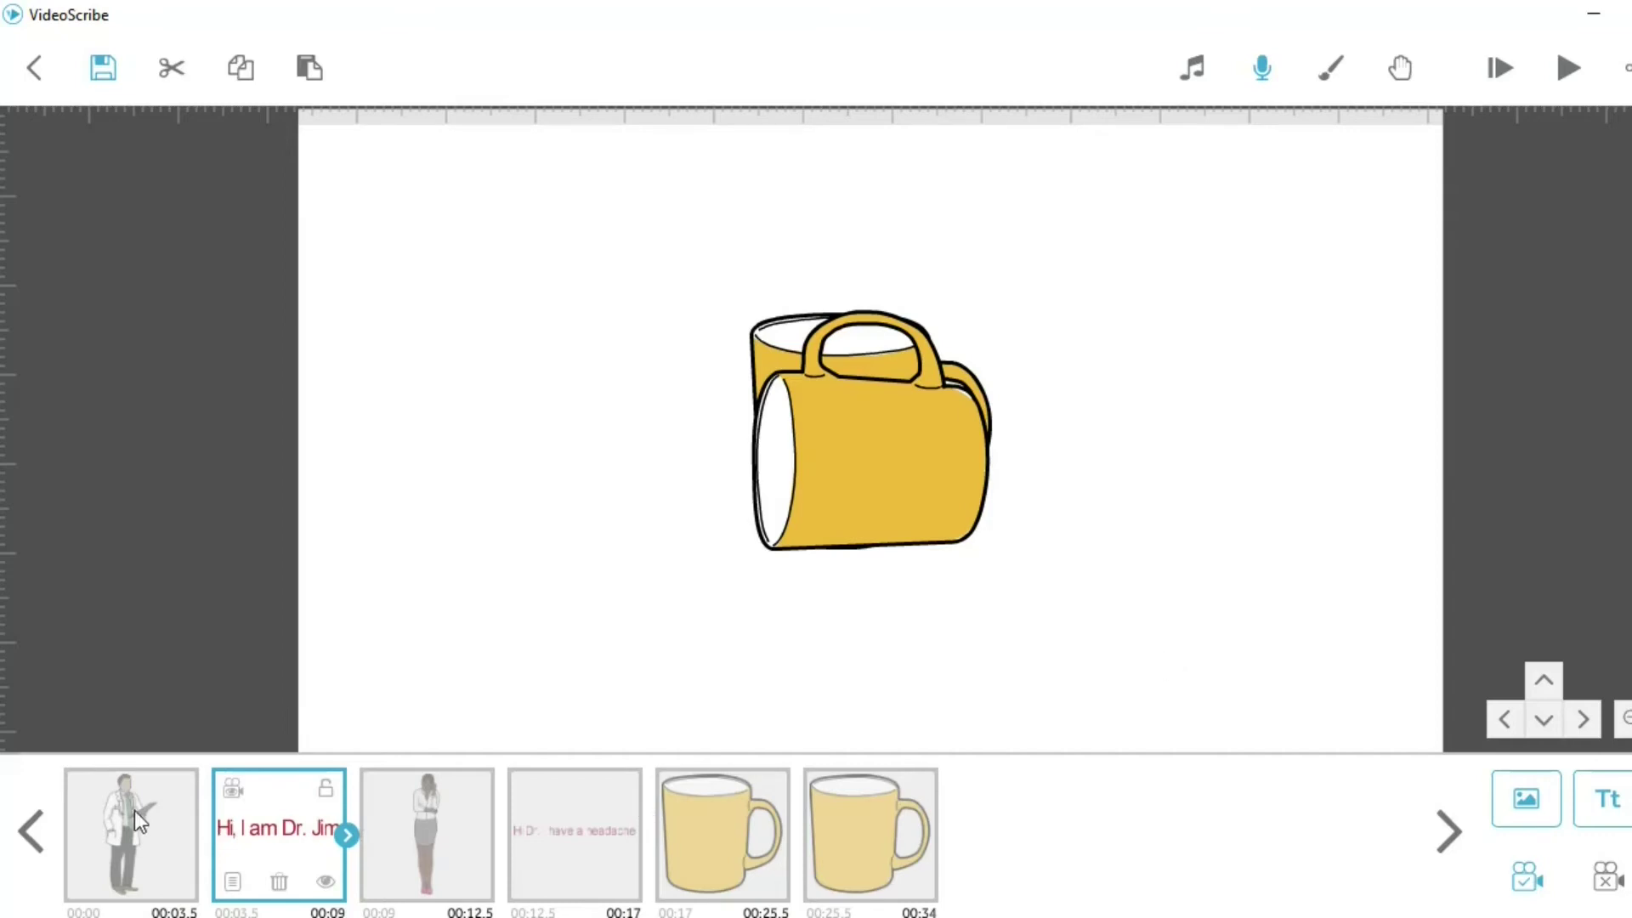
right_click(270, 817)
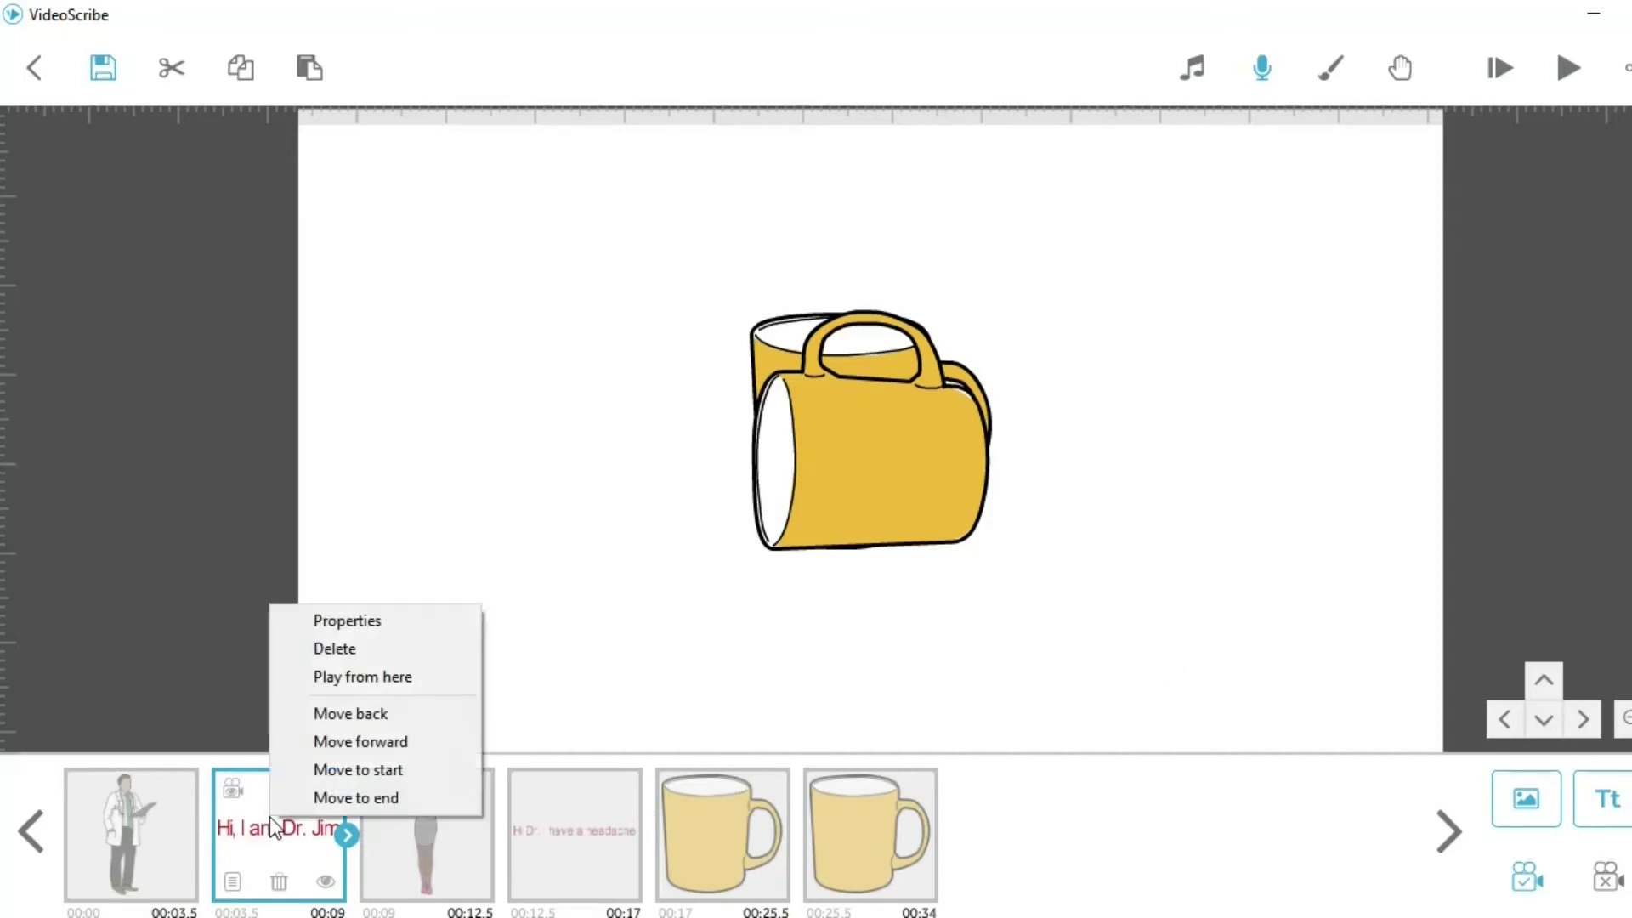
left_click(389, 615)
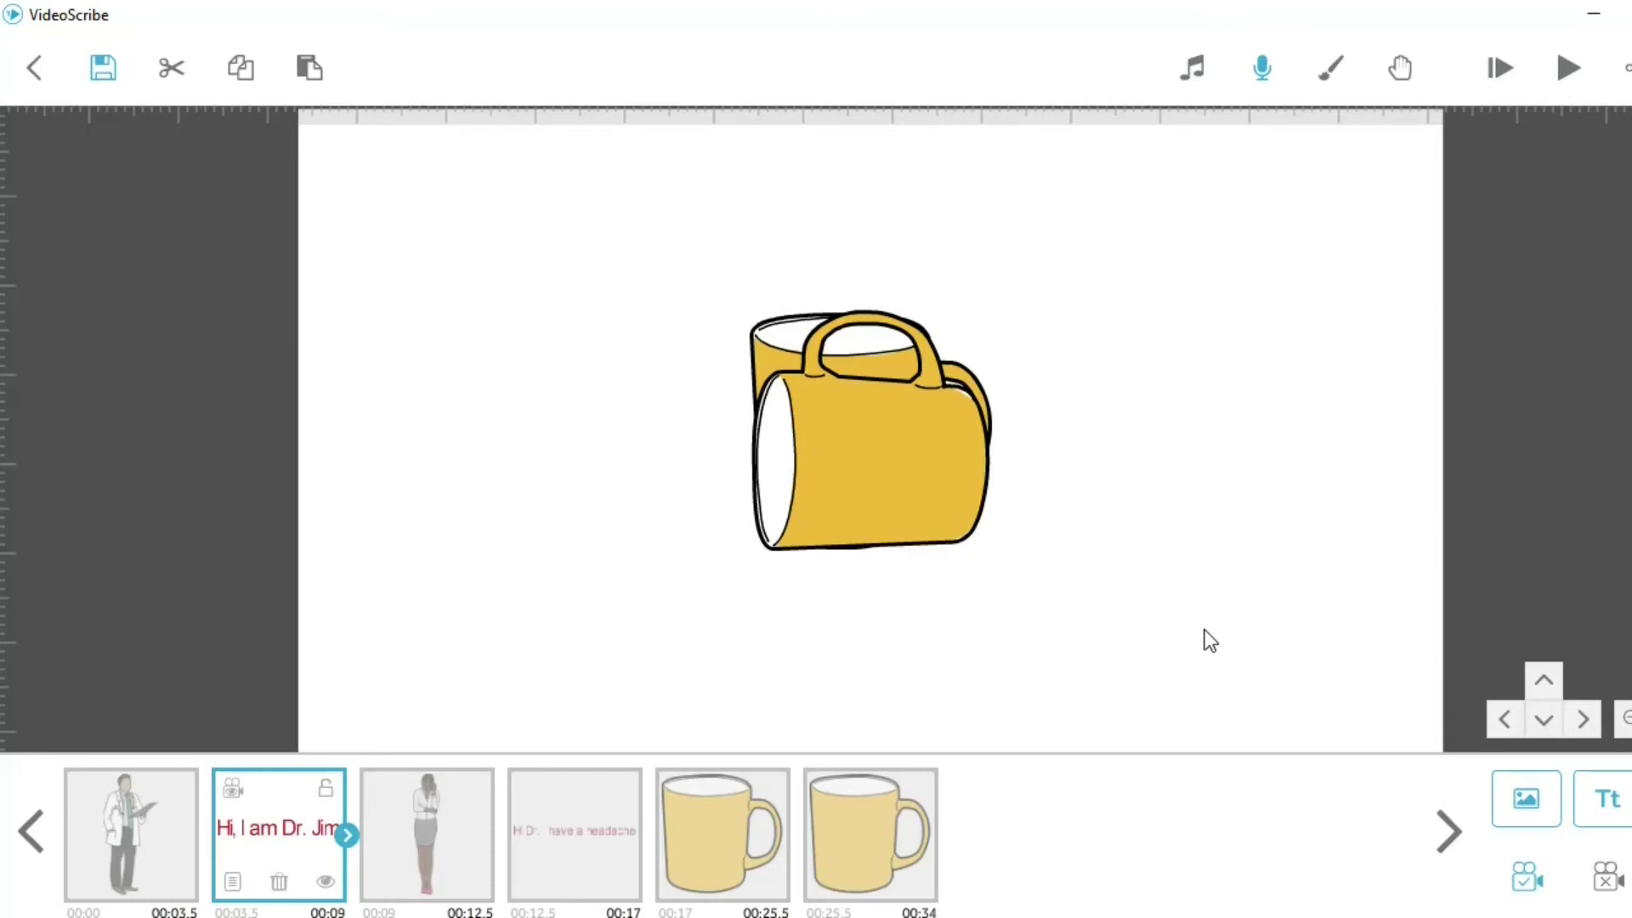
- Save the scribe as "My first animation" in the All Scribes folder
left_click(114, 78)
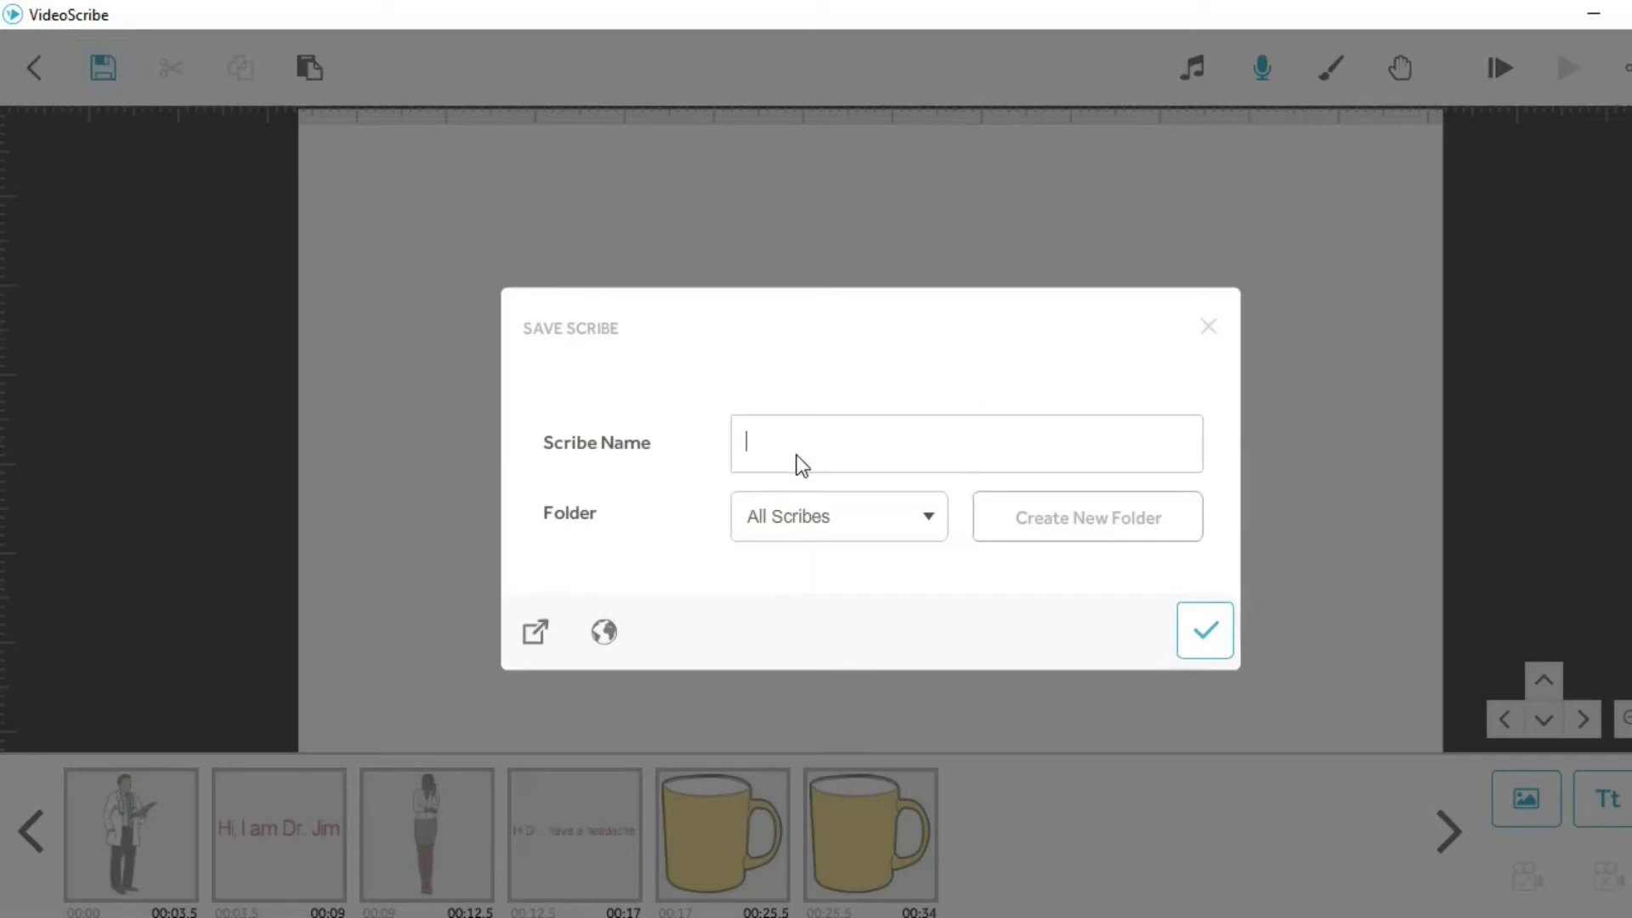
type("My first aanimation")
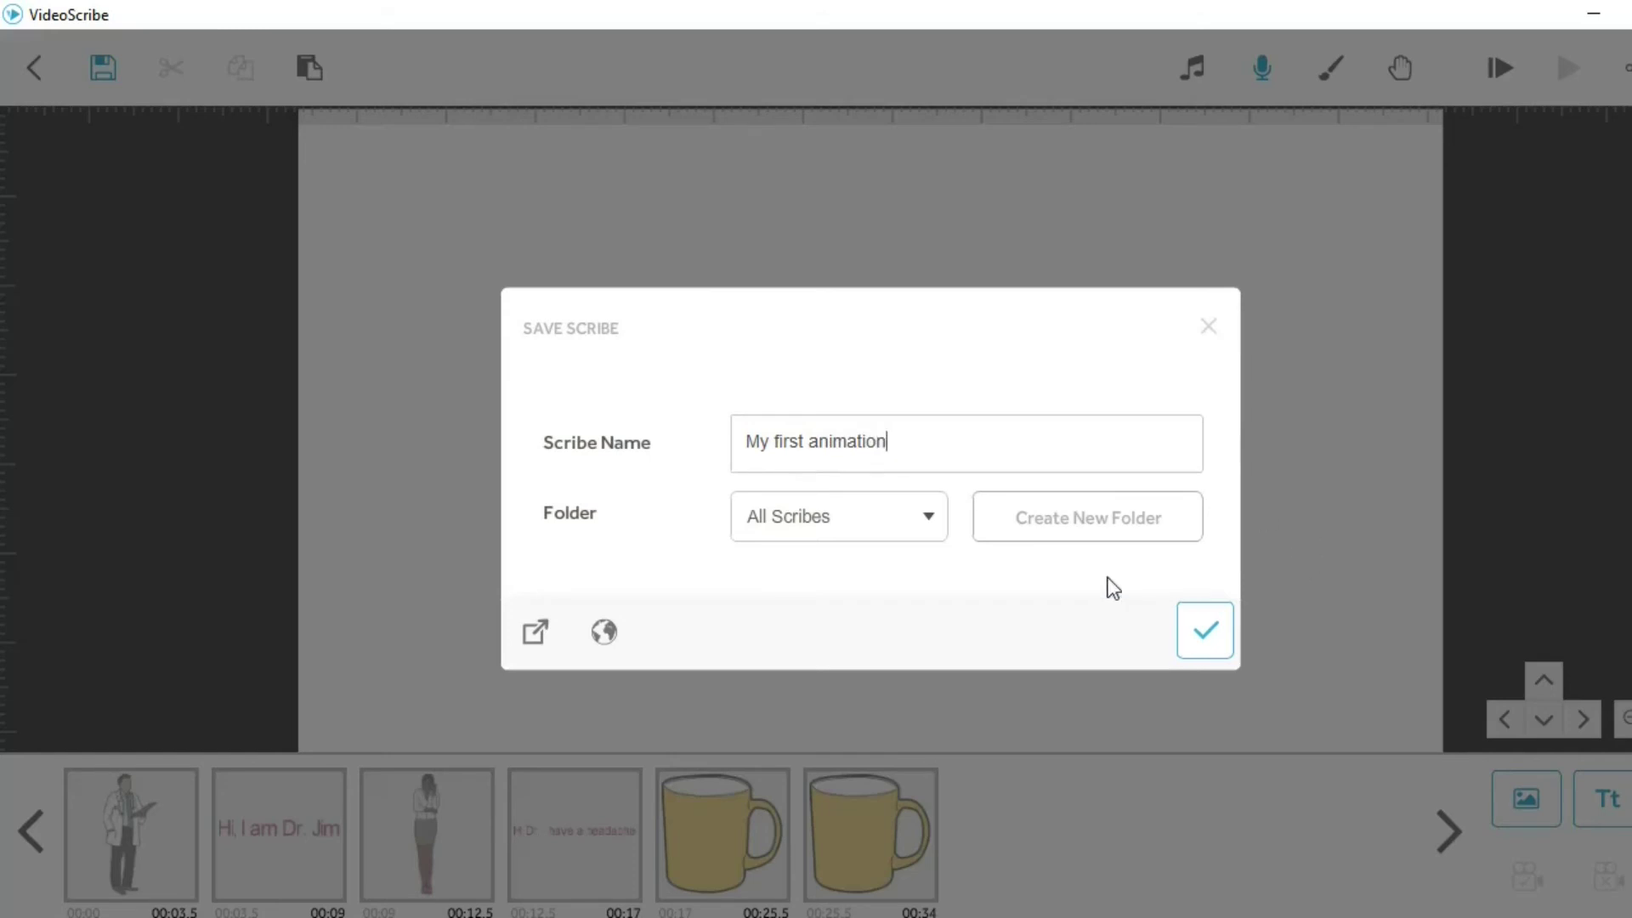
left_click(1202, 639)
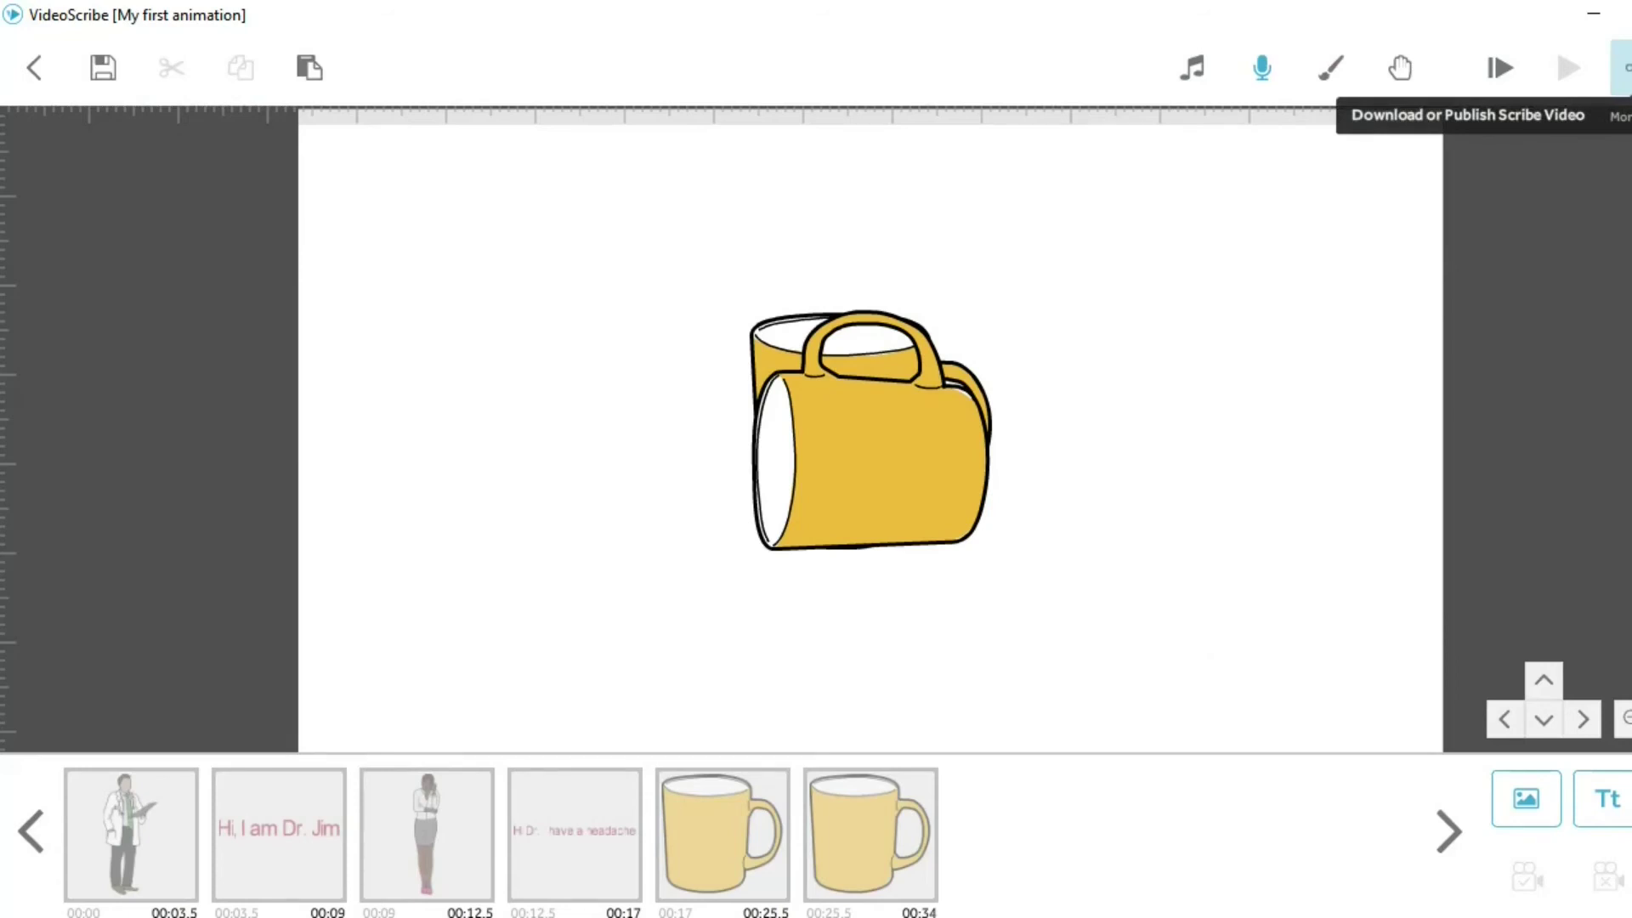
- View the Quicktime MOV settings for downloading the scribe as a video file, and close the sharing dialog
left_click(1621, 68)
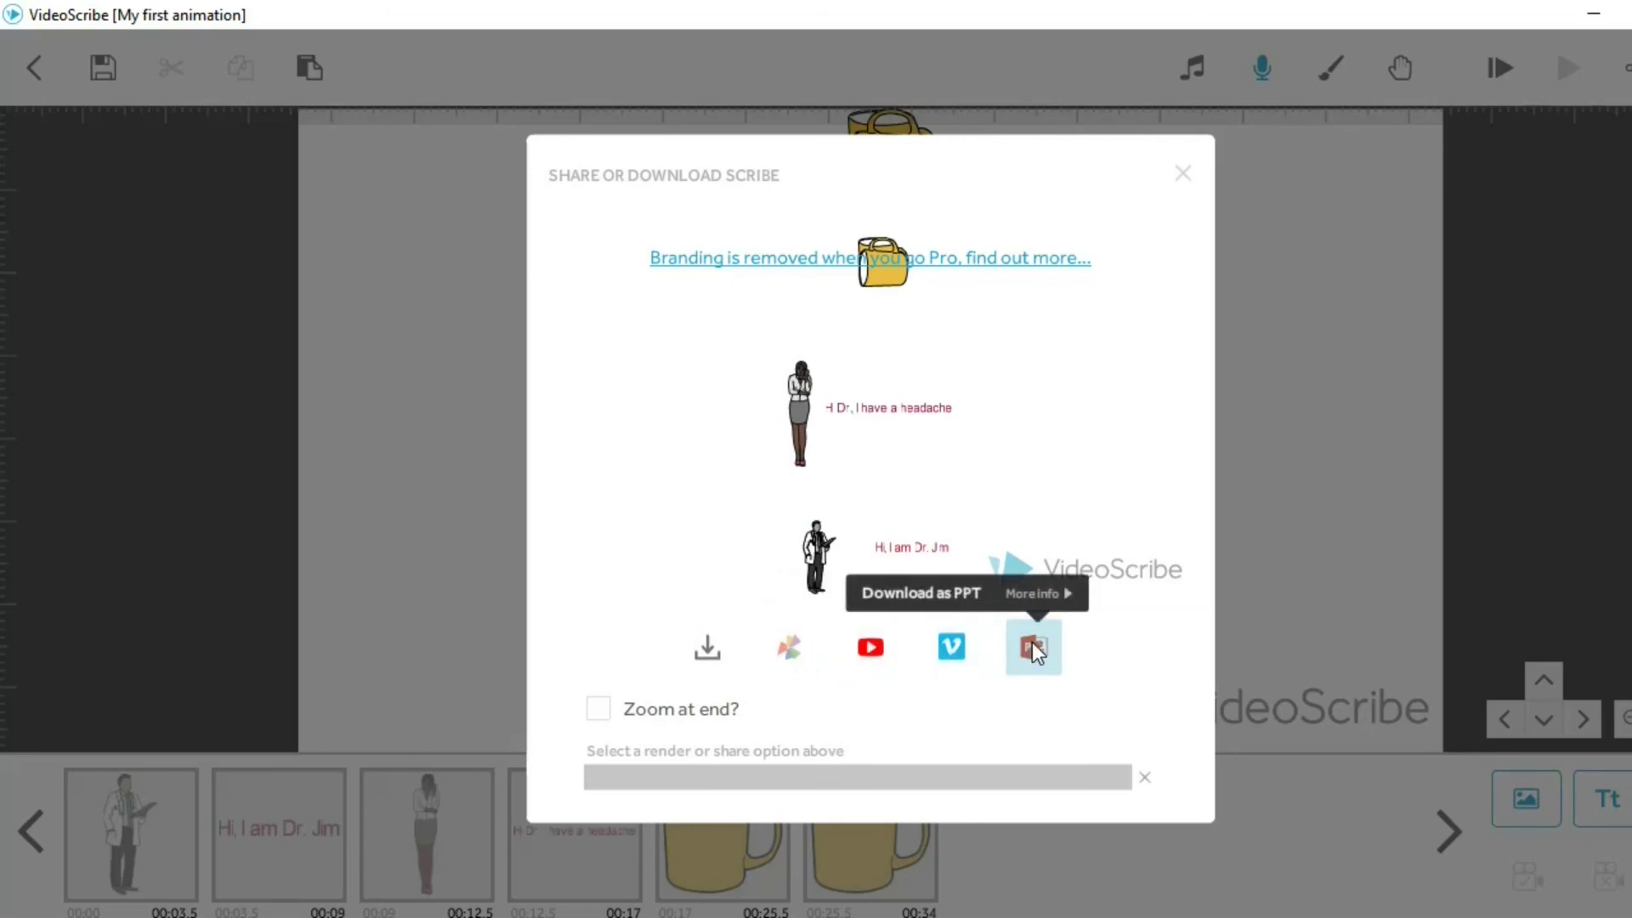
left_click(716, 662)
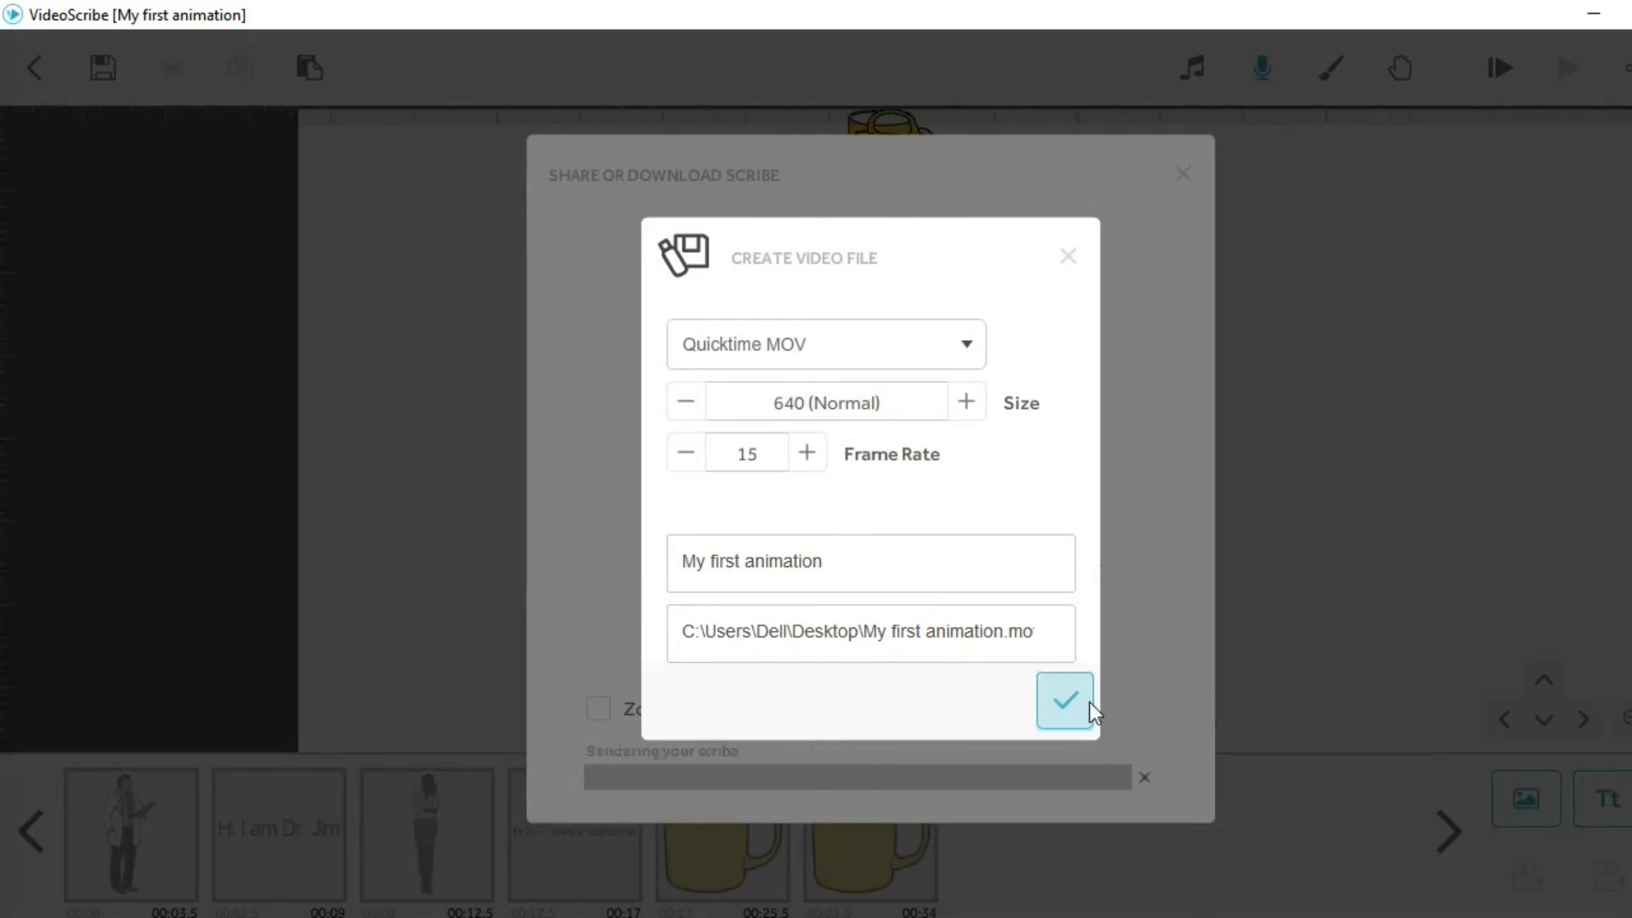
left_click(1088, 706)
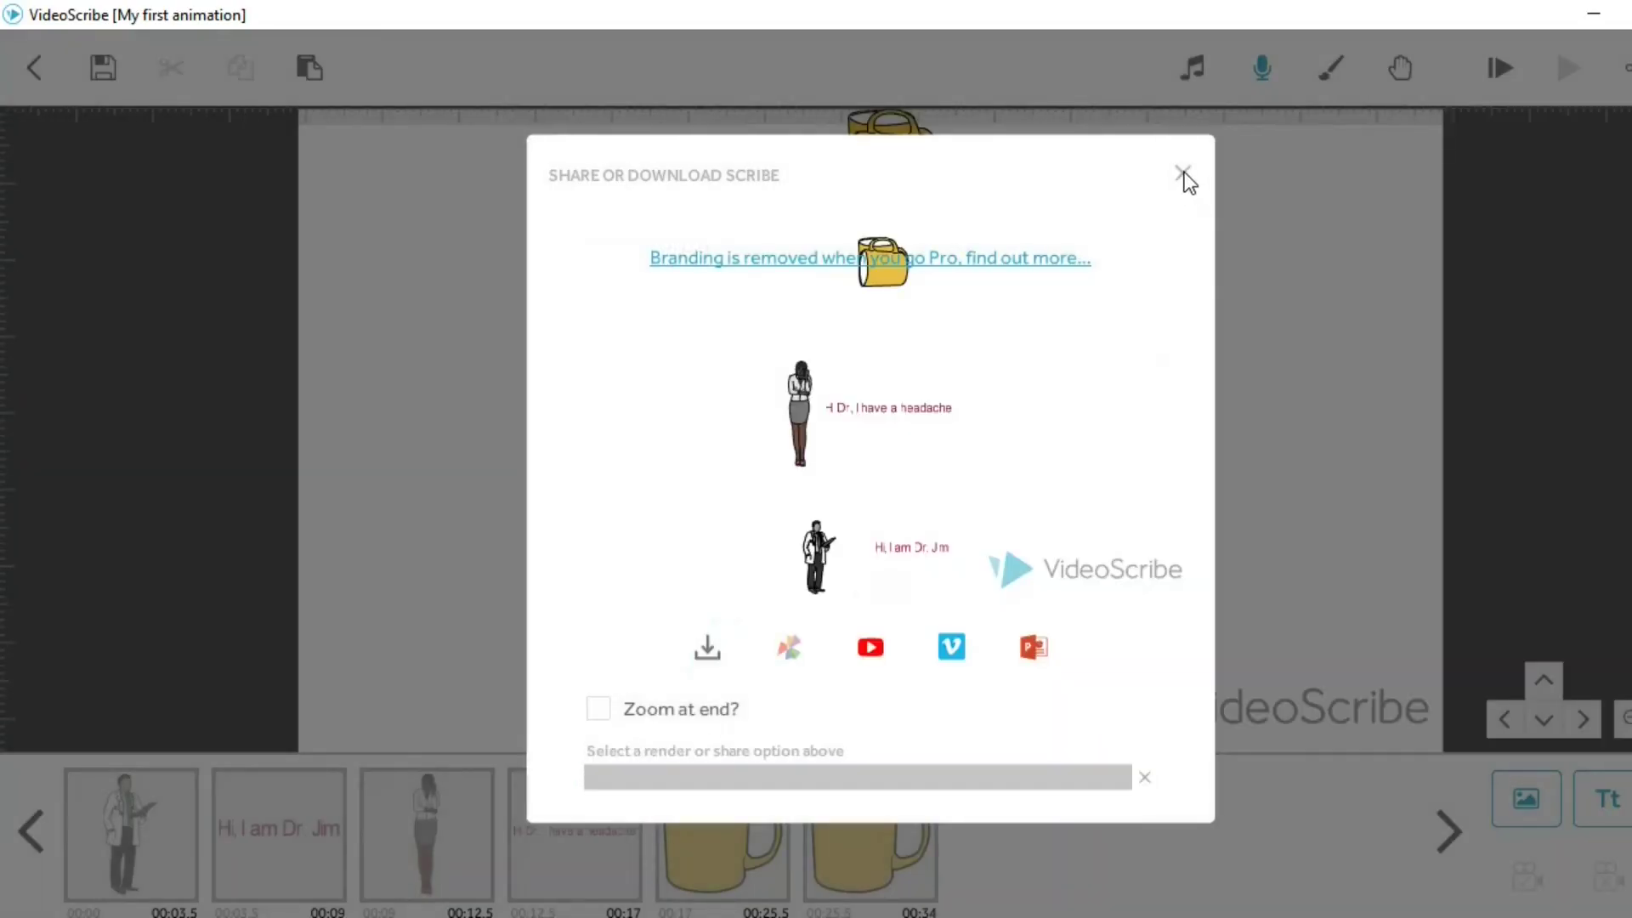
left_click(1183, 174)
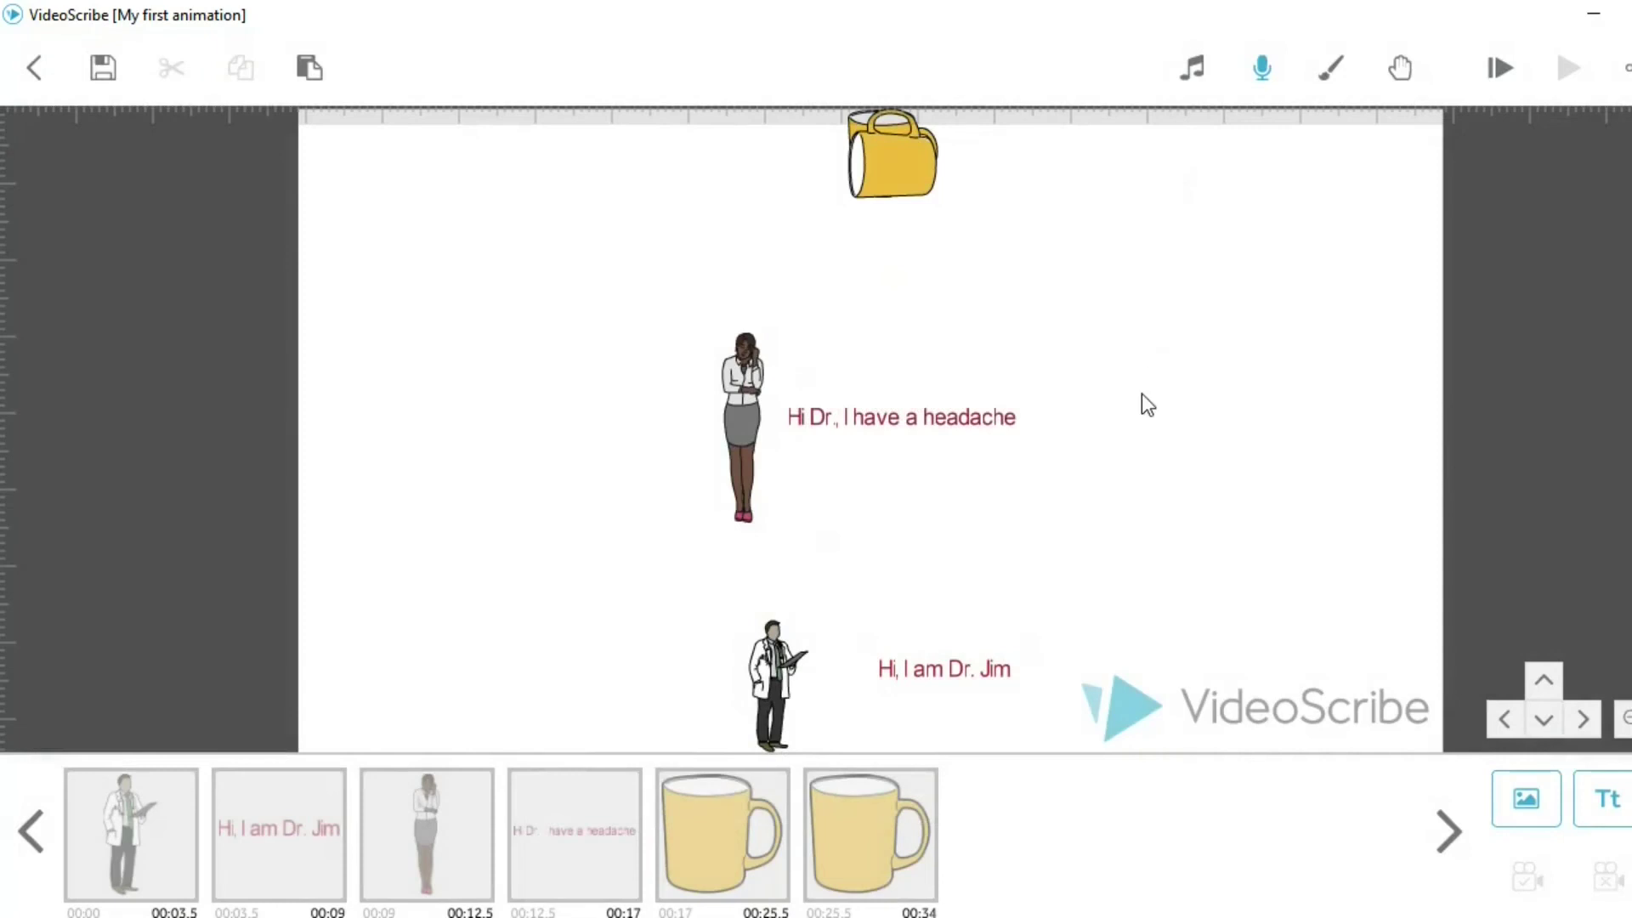